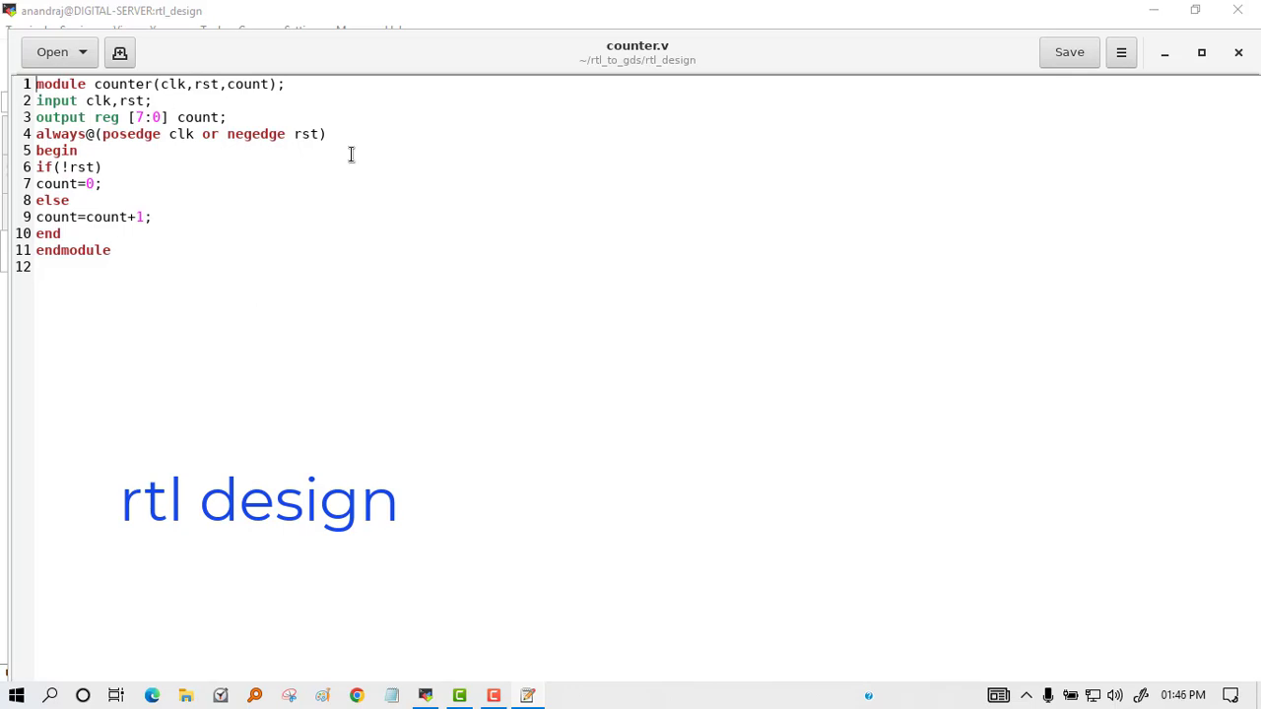
- Close the gedit window showing counter.v to return to the terminal
left_click(1238, 52)
type("ls")
- Move from rtl_design up to rtl_to_gds and into fv_coverage, listing the counter files
key("Return")
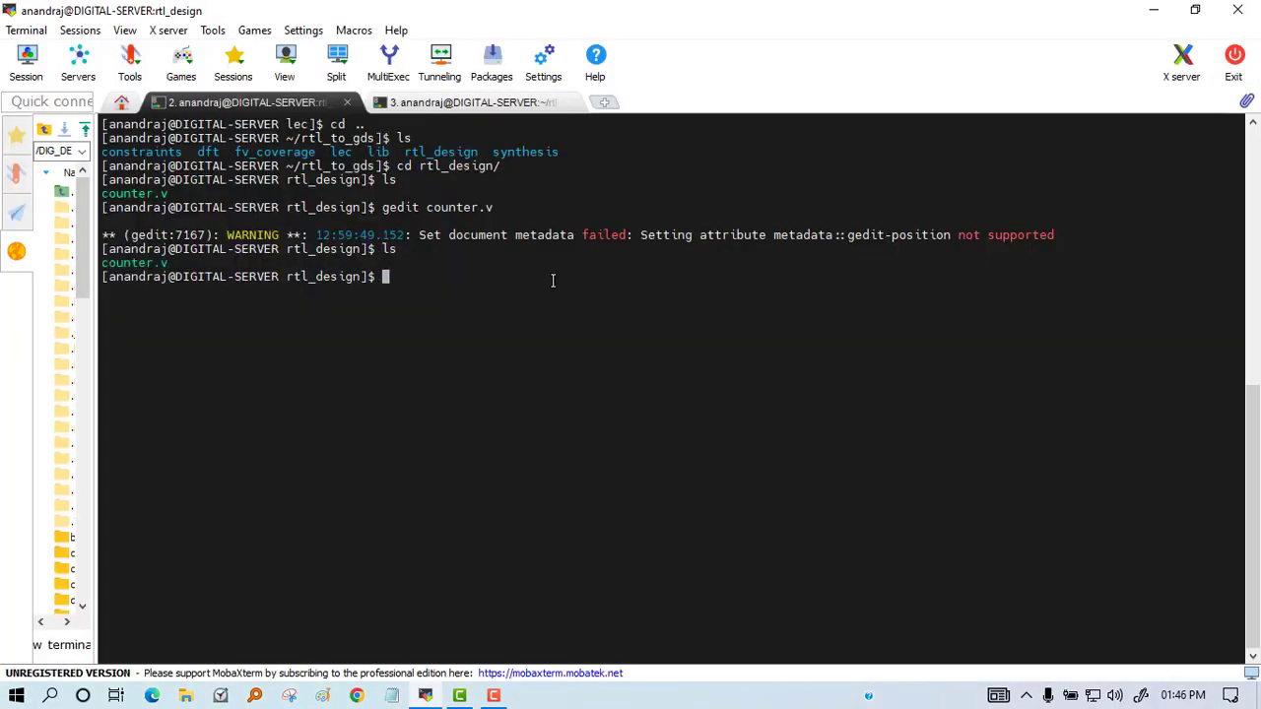
type("cd ..")
key("Return")
type("ls")
key("Return")
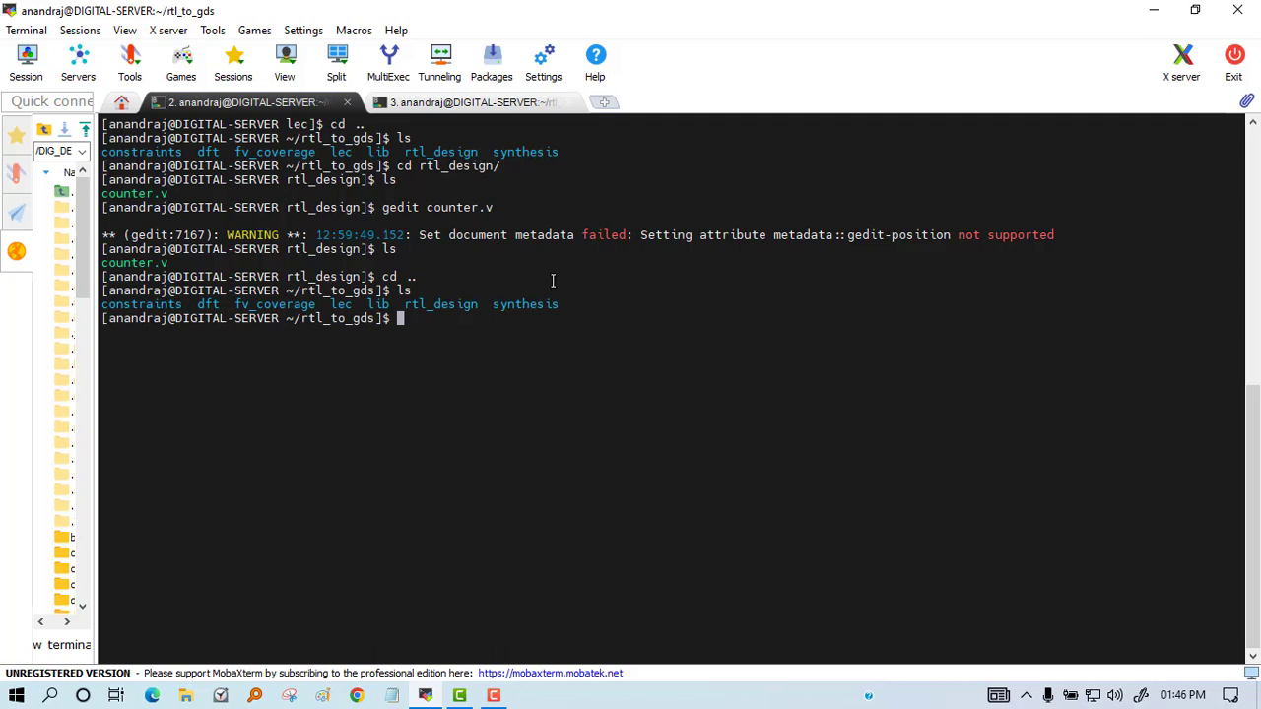
type("cd fv_coverage/")
key("Return")
type("ls")
key("Return")
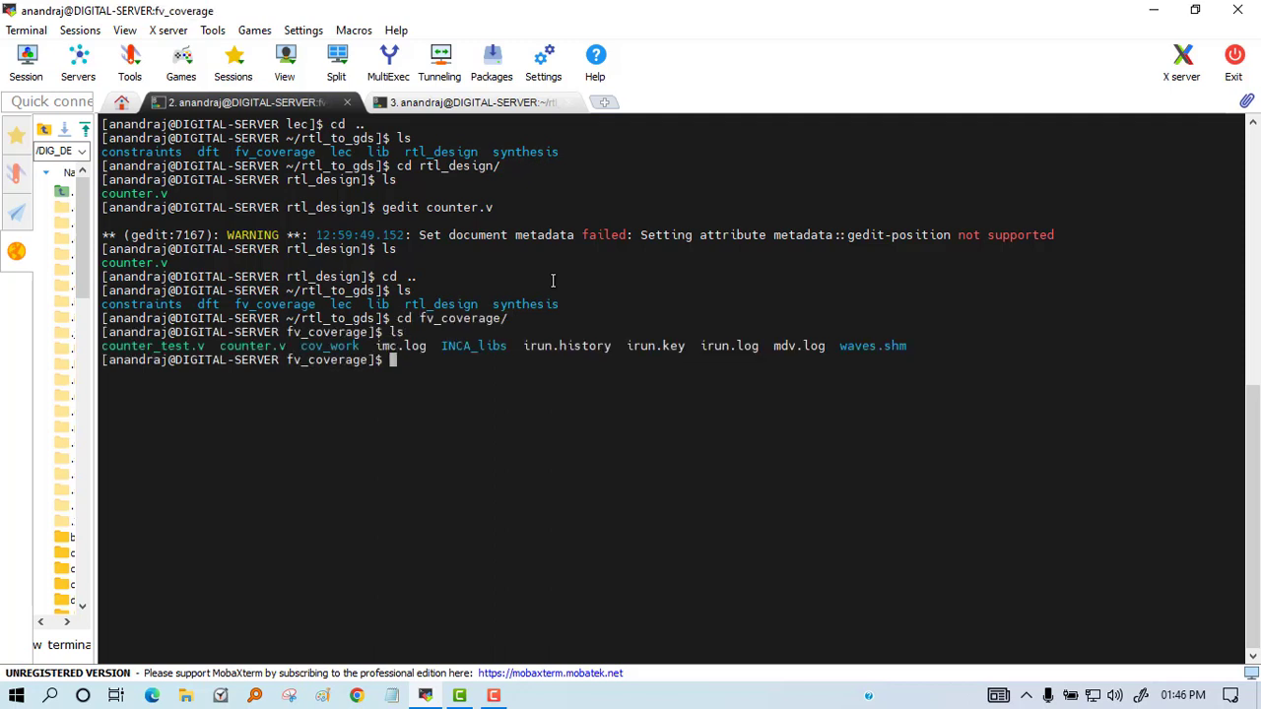
type("gedit cou")
key("Tab")
key("Tab")
type("_test.v")
key("Return")
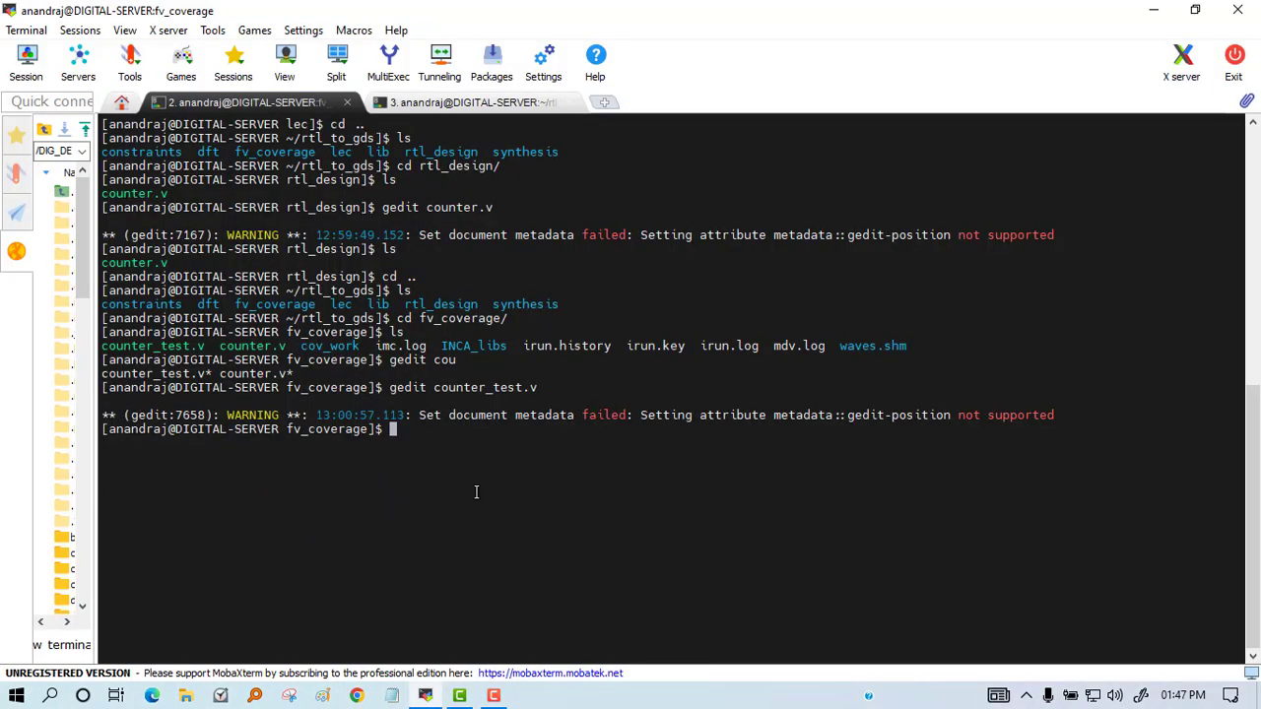
type("tcsh")
- Start tcsh, source cshrc_cadence and prepare the irun command for counter.v and counter_test.v
key("Return")
type("source /")
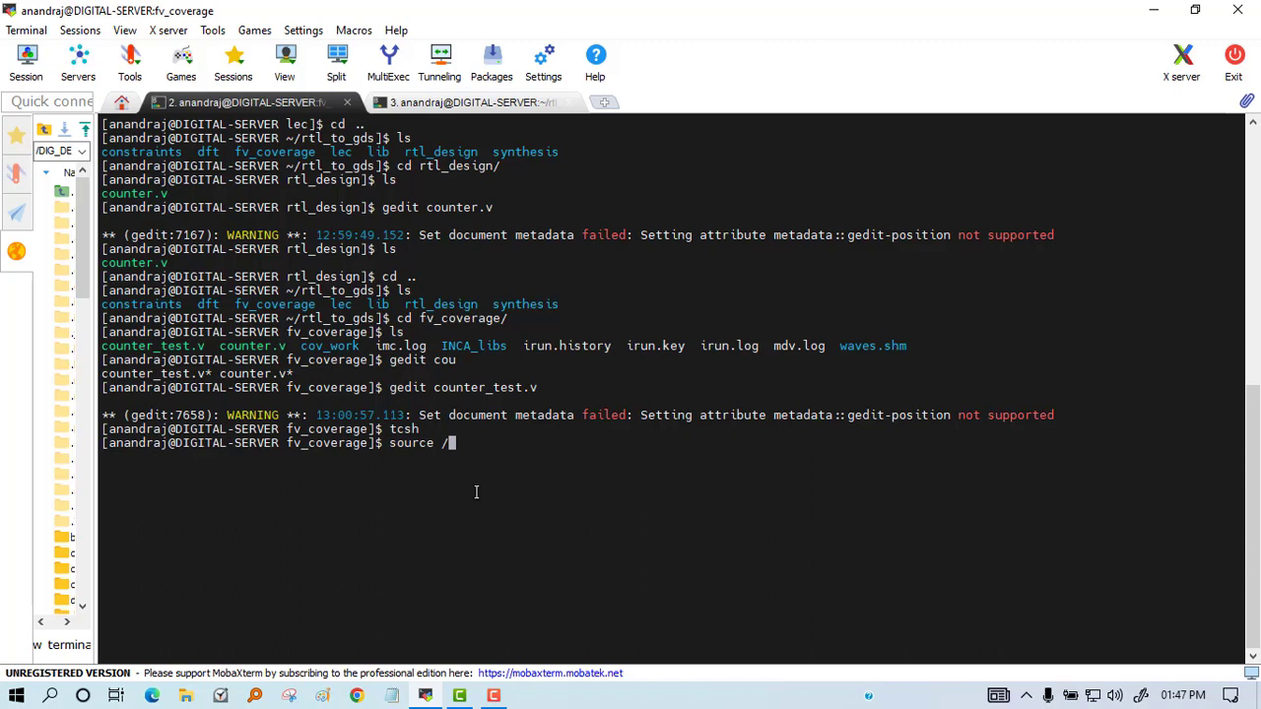
type("DIG")
key("Tab")
key("Tab")
type("_DESIGN02/APPLICATION_CMS/Cadence/cshrc_cadence")
key("Return")
type("irun ")
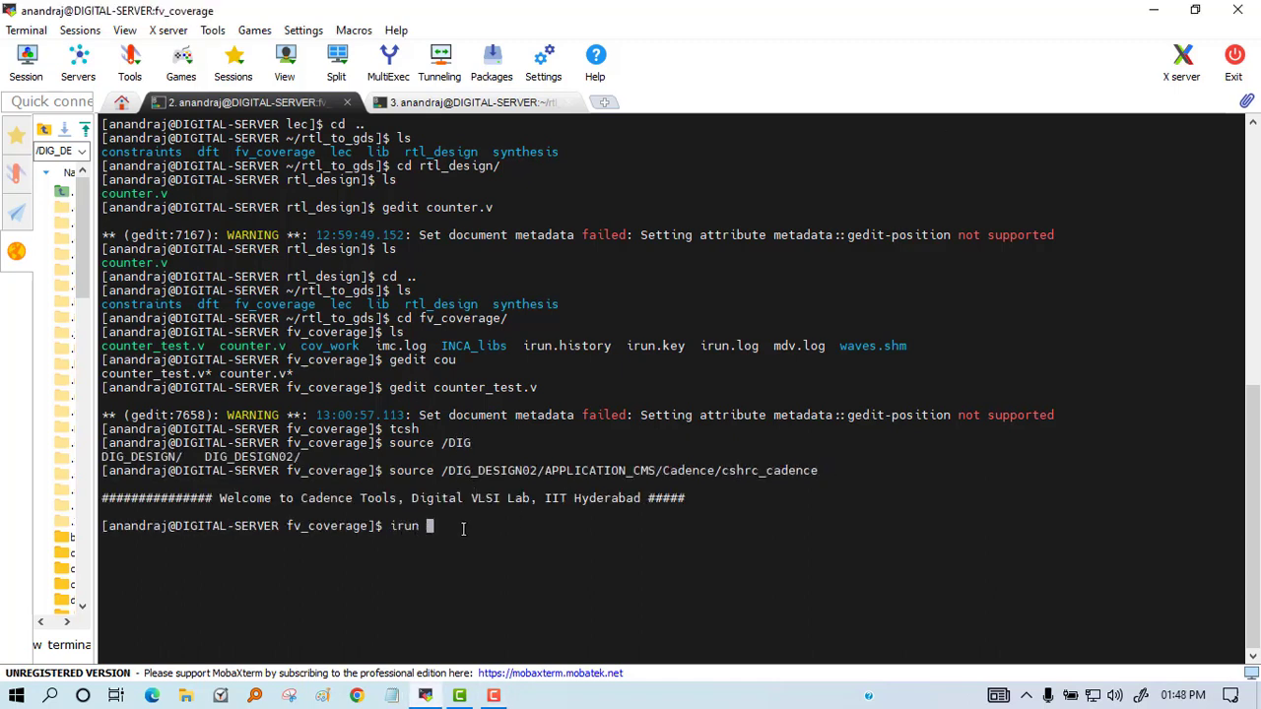
type("counter")
key("Tab")
type(".v counter_test.v ")
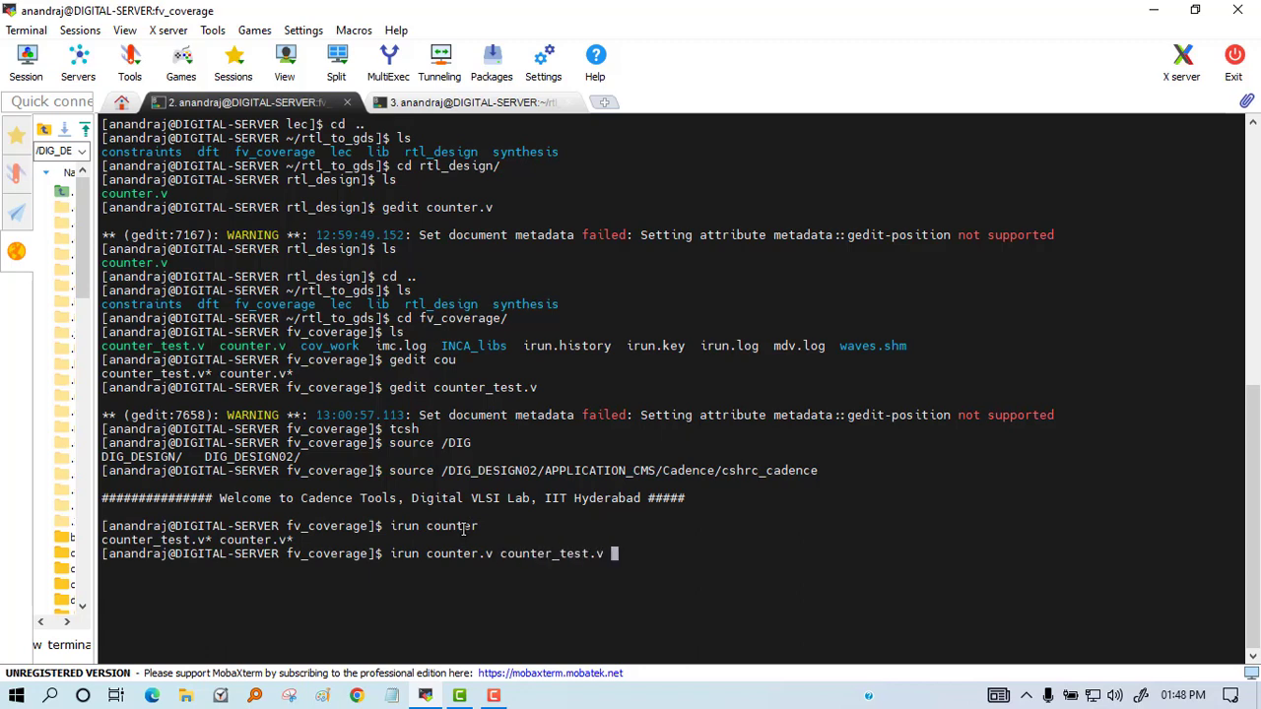
type("-access +rwc ")
type("-gui &")
- Launch SimVision, send the counter_test signals to a waveform and run the simulation
key("Return")
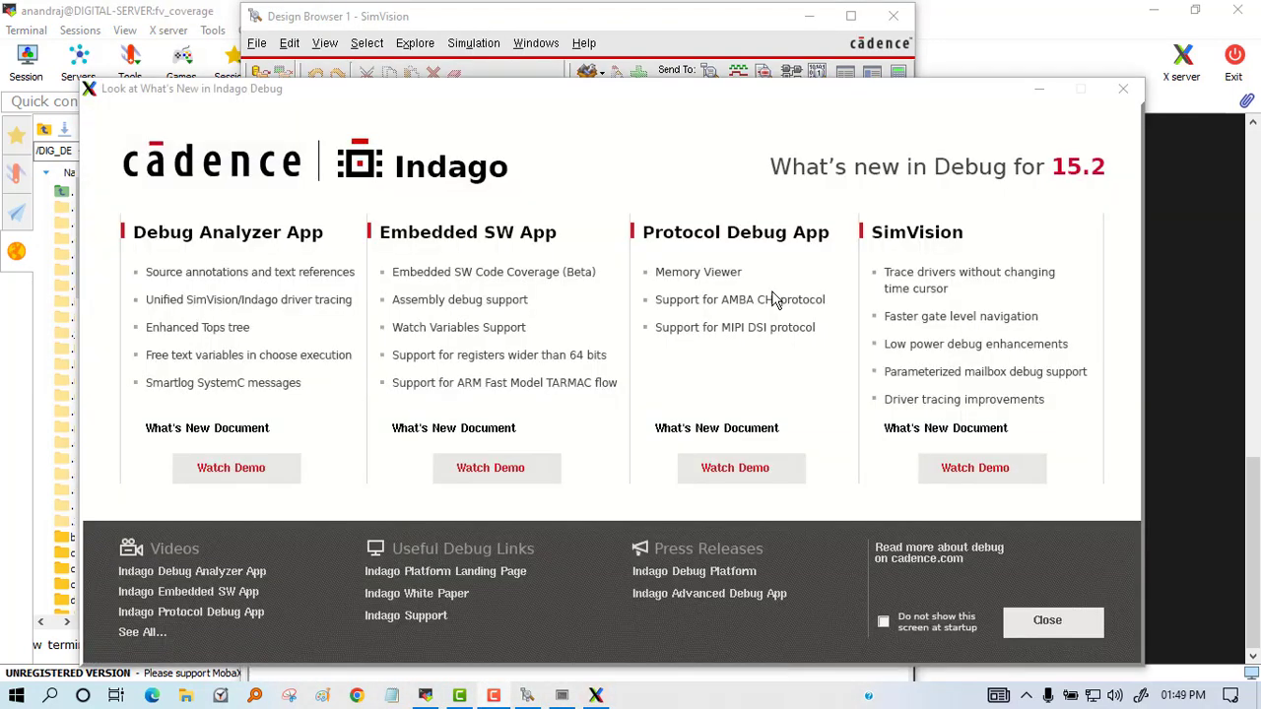
left_click(1047, 619)
left_click(357, 223)
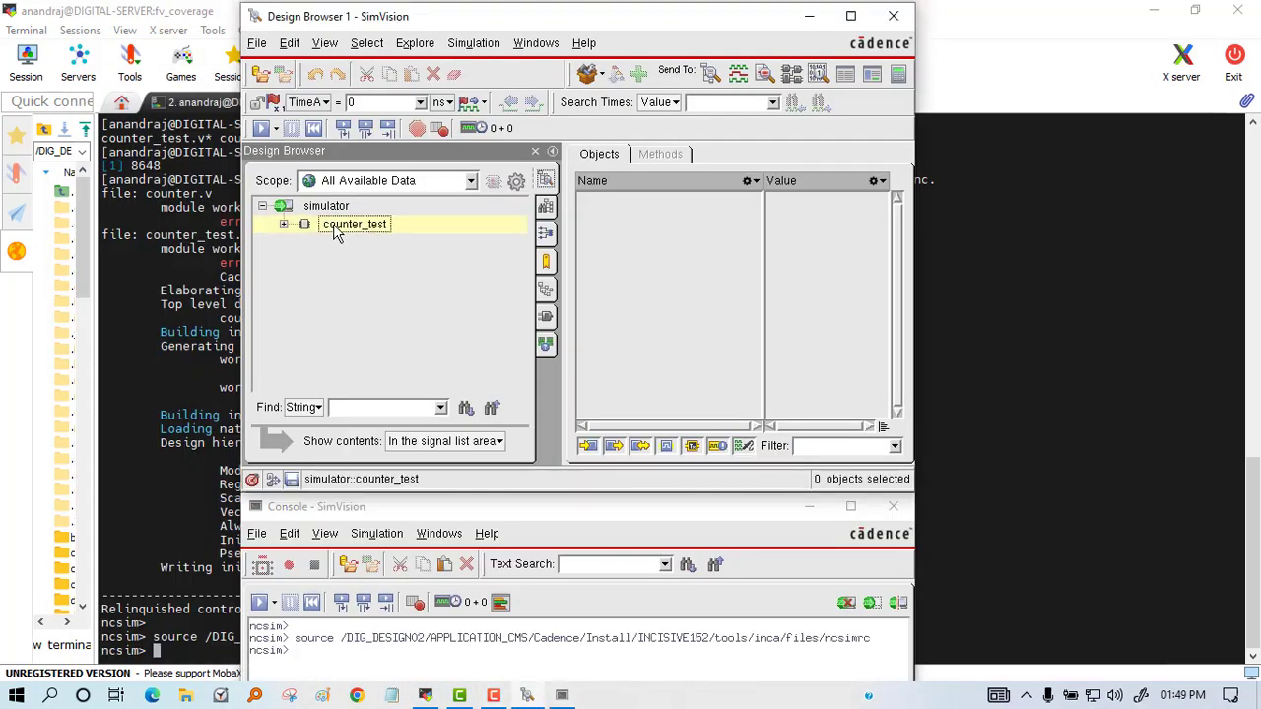
left_click(738, 75)
left_click(440, 225)
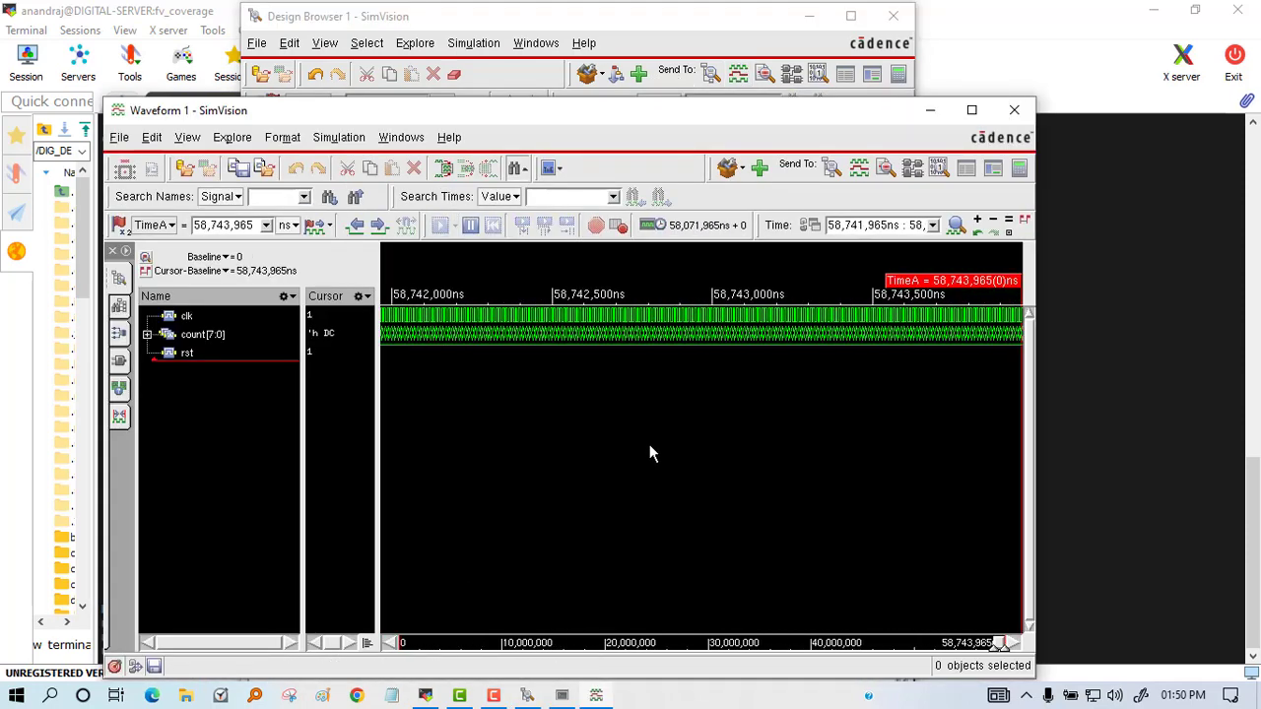
- Zoom the waveform to 0:200ns, inspect clk and rst with count incrementing, then close SimVision's windows
triple_click(897, 225)
type("0:200ns")
key("Return")
left_click(340, 315)
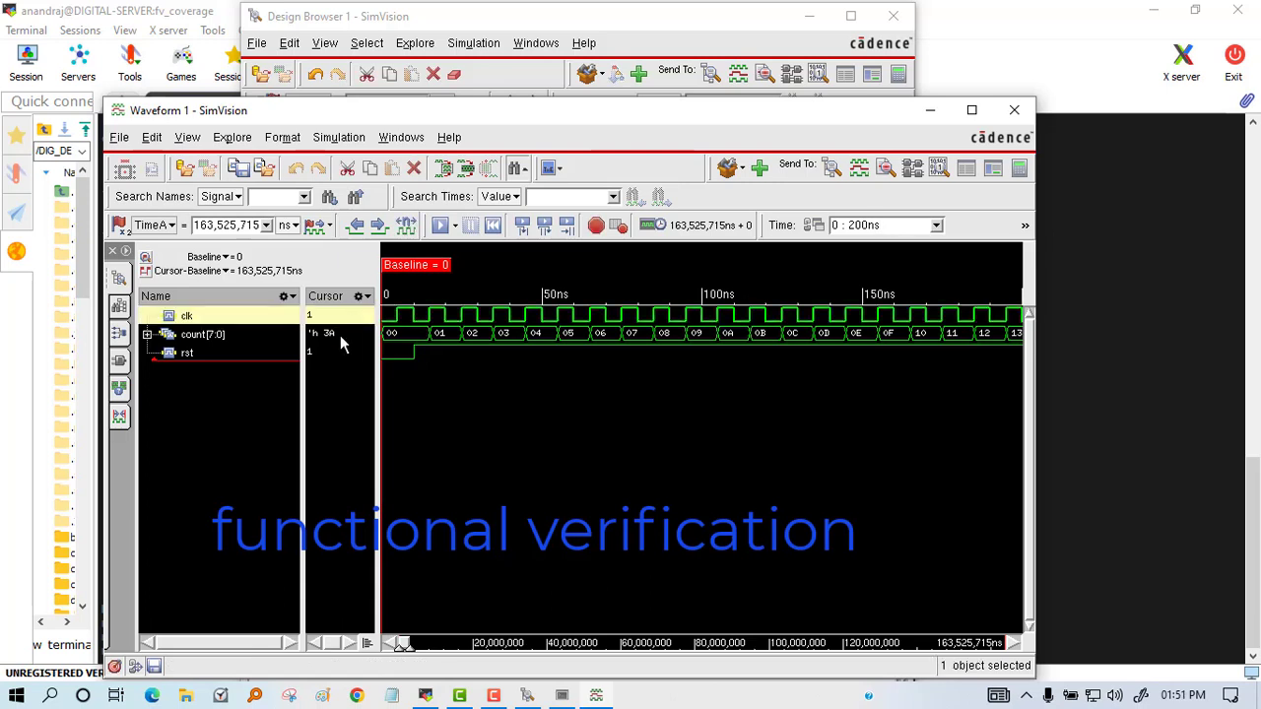
left_click(360, 351)
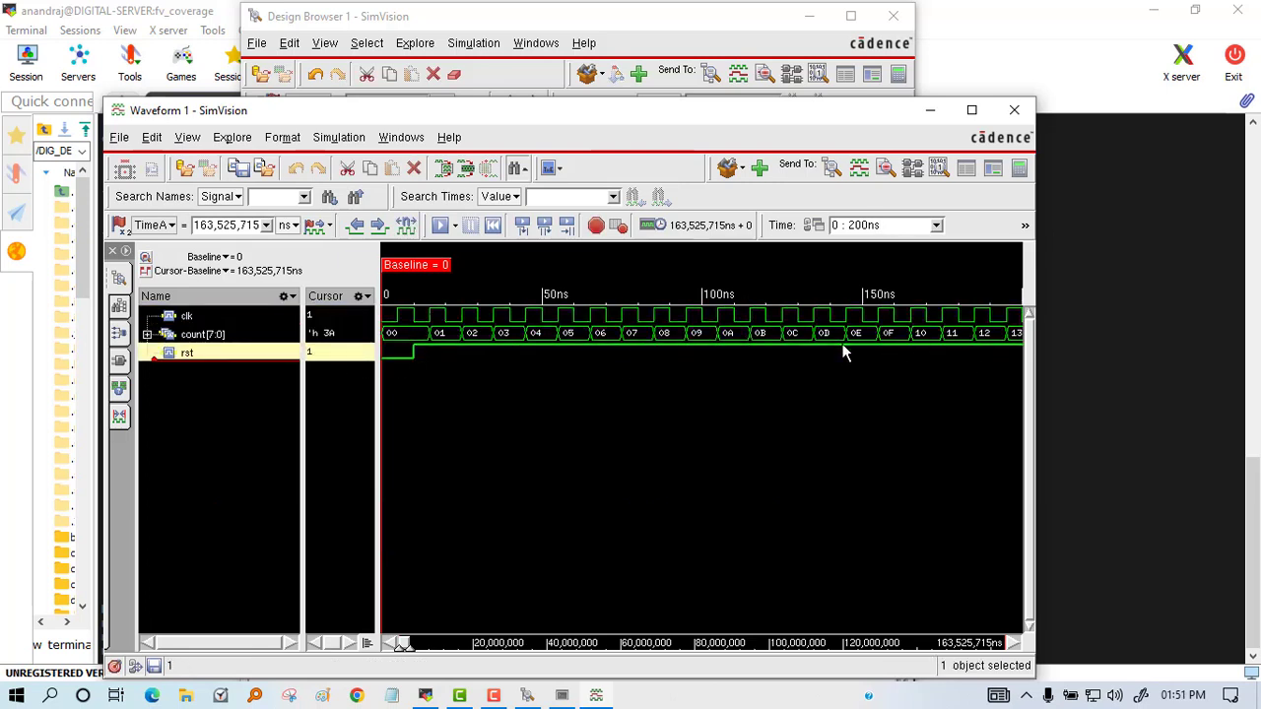
left_click(1014, 110)
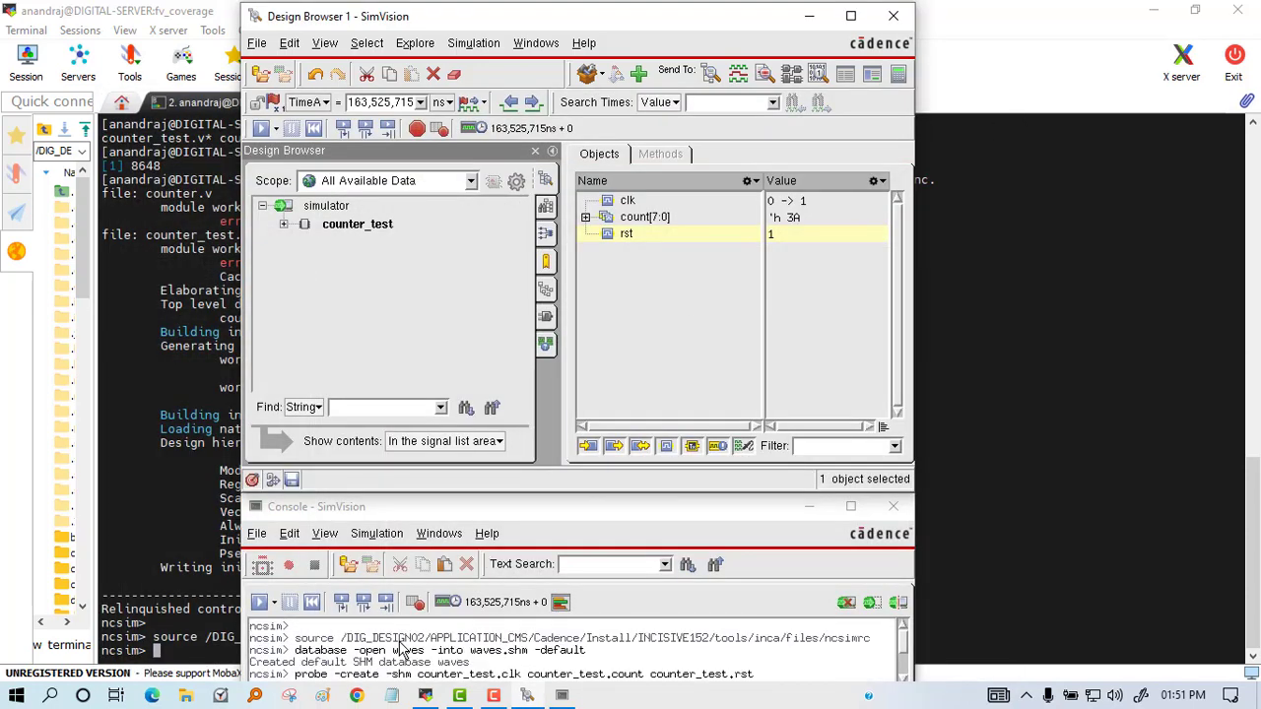
left_click(893, 15)
- Confirm SimVision exit, list fv_coverage and copy-paste the previous irun command at the prompt
left_click(893, 506)
left_click(670, 374)
type("e")
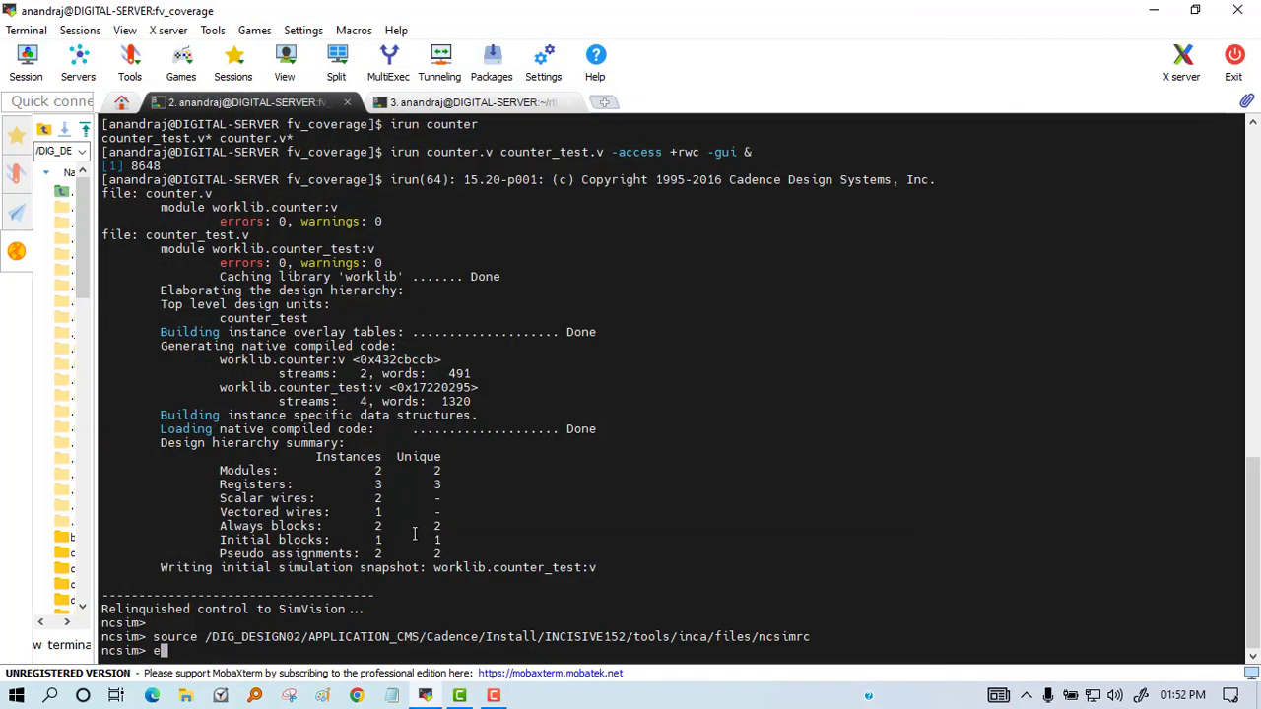
type("ls")
key("Return")
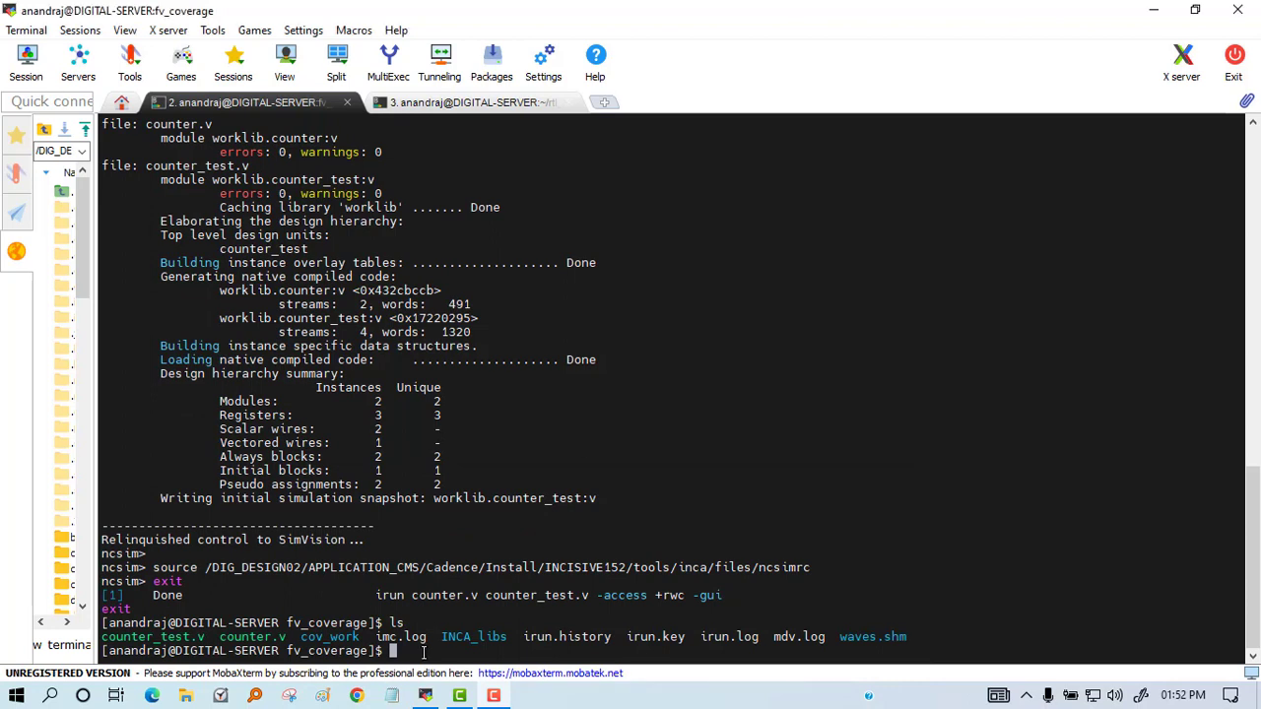
left_click_drag(377, 597, 725, 597)
right_click(627, 597)
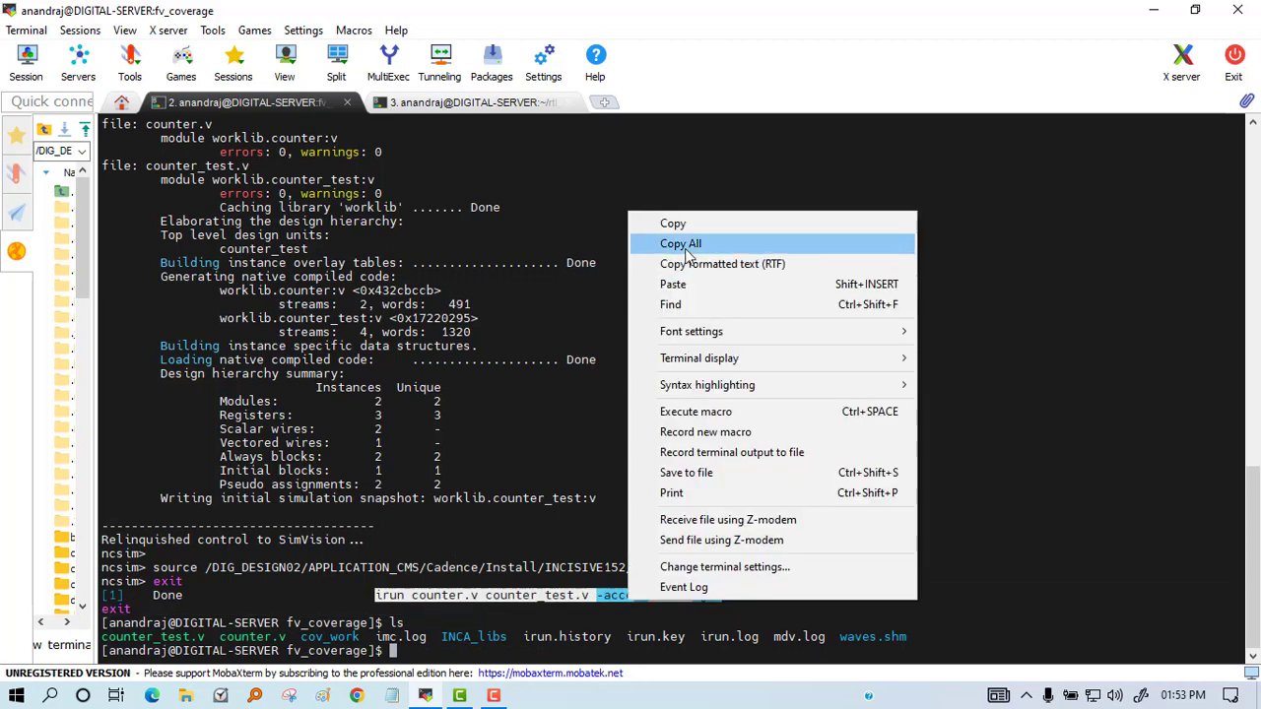
left_click(670, 225)
right_click(475, 651)
left_click(552, 338)
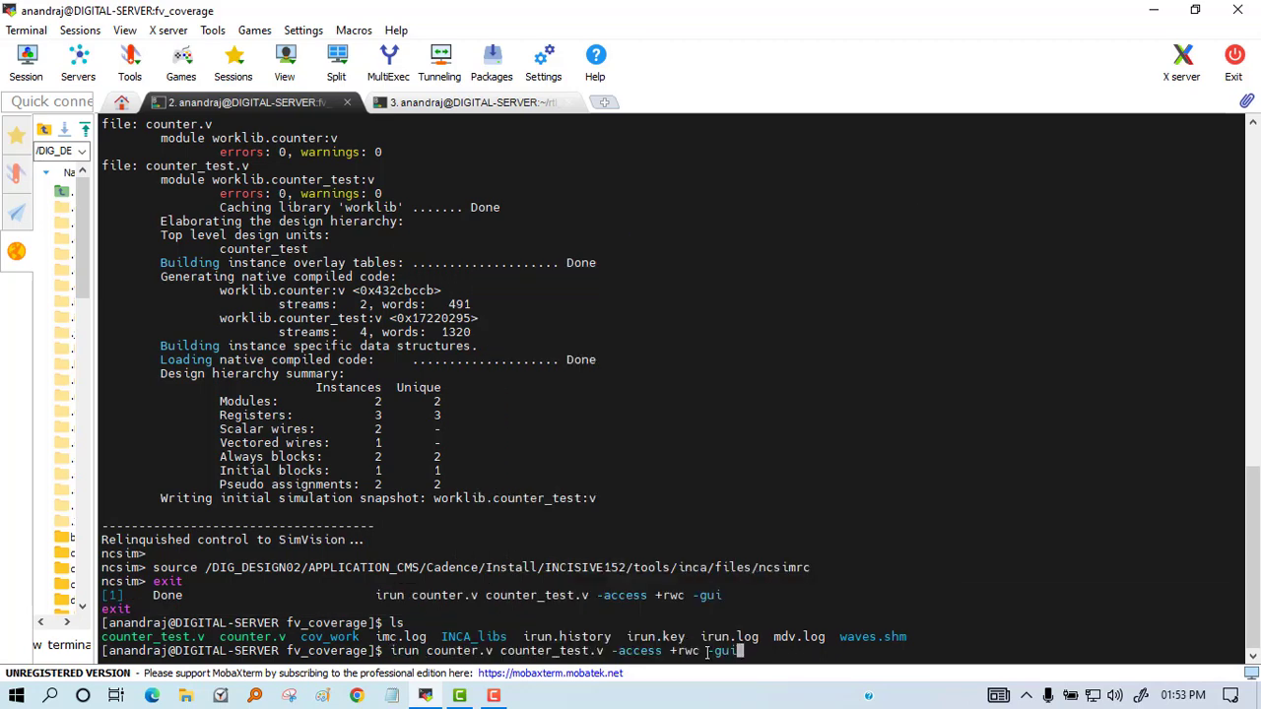
- Insert -coverage all before -gui and rerun the counter simulation with coverage
key("Left")
key("Left")
key("Left")
type("-coverage all")
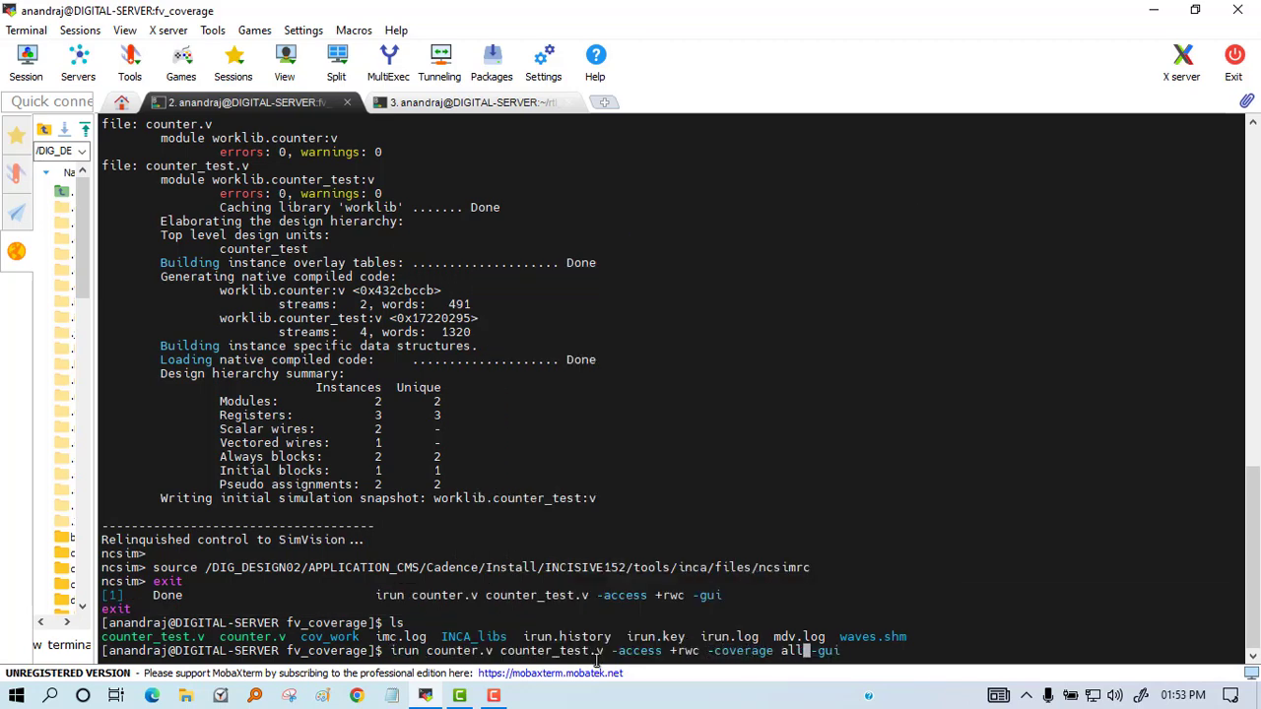
key("Return")
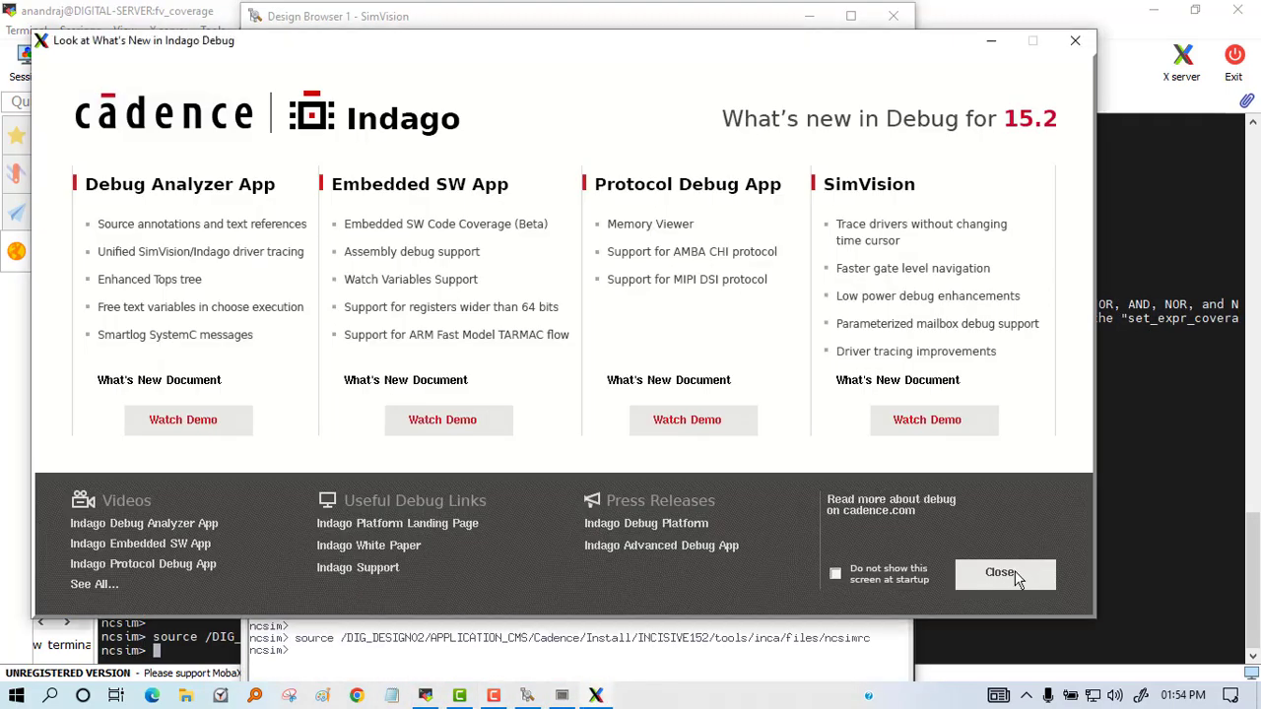
- Send counter_test signals to the waveform, run the simulation and open its coverage results in IMC
left_click(1002, 575)
left_click(501, 602)
left_click(355, 225)
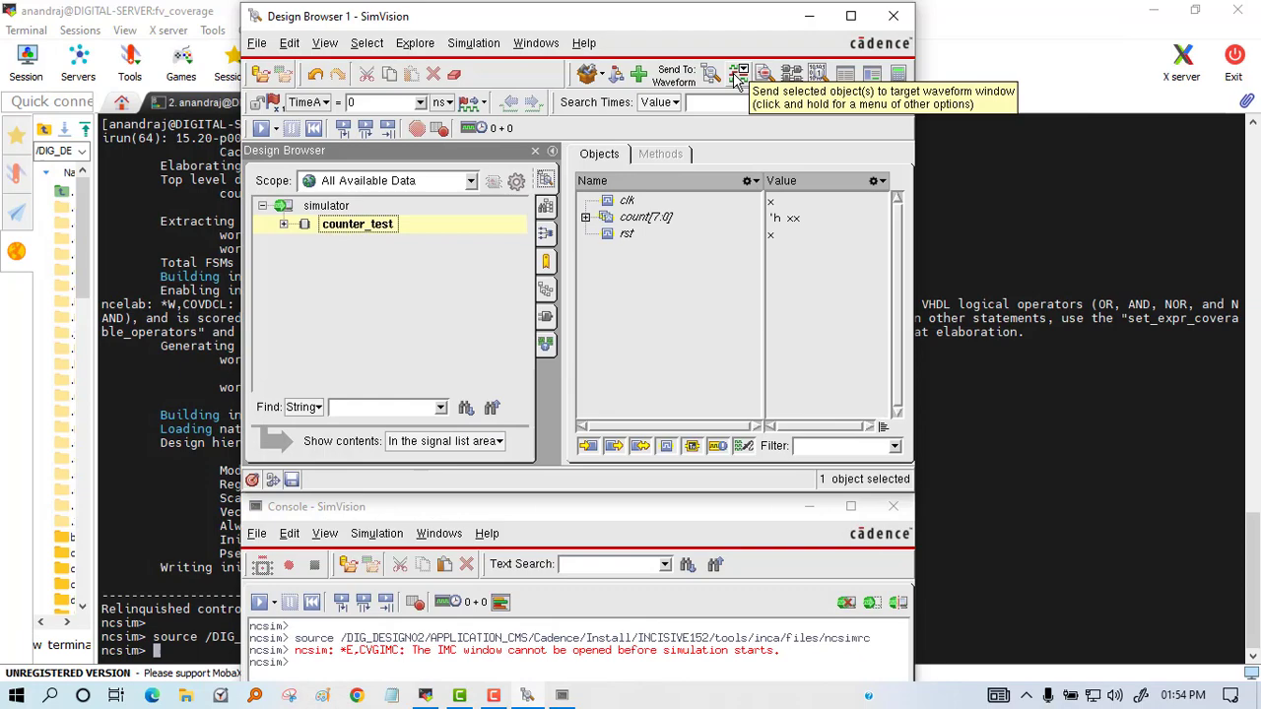
left_click(738, 73)
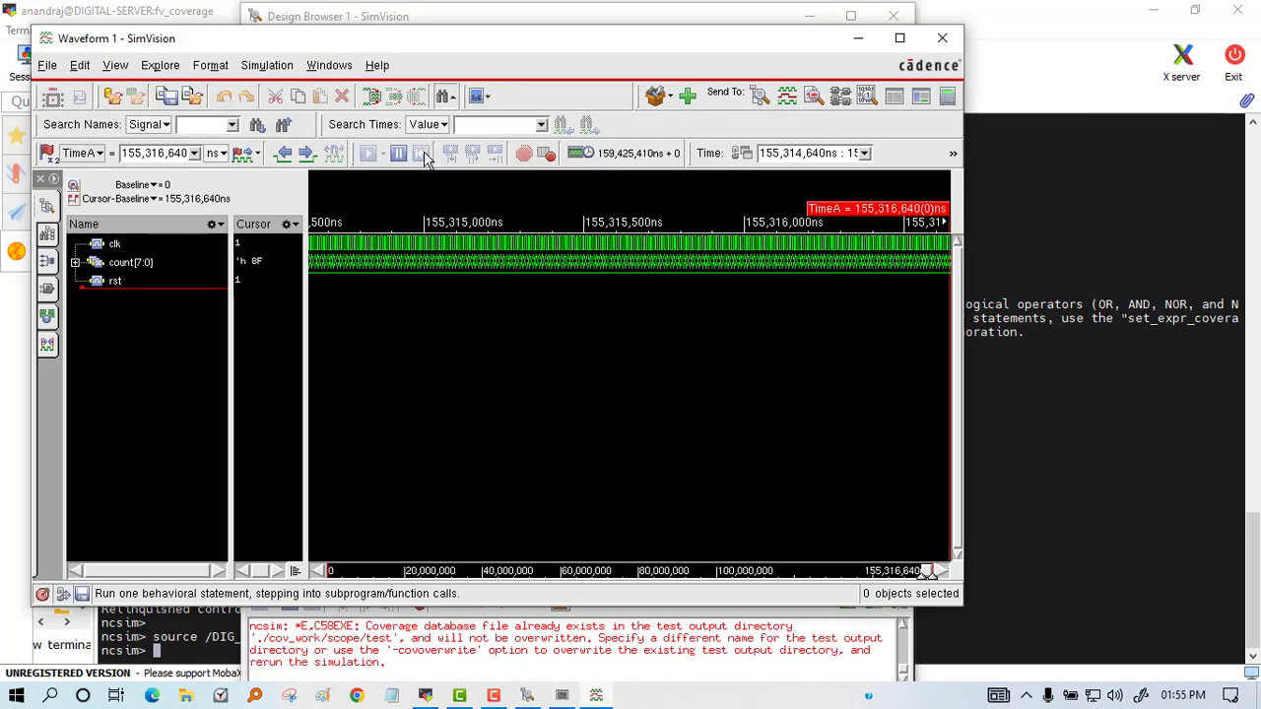
left_click(788, 96)
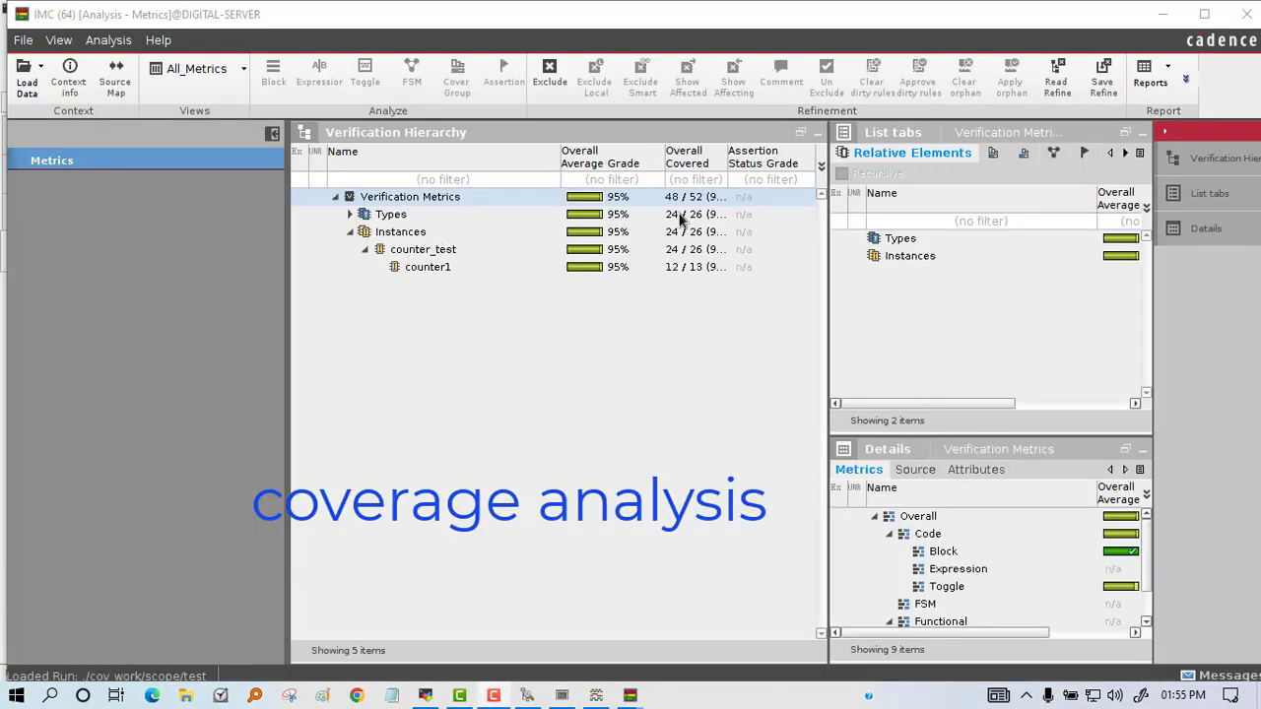
- Review counter_test block and toggle coverage in IMC, checking rst at 0% toggle coverage
left_click(418, 254)
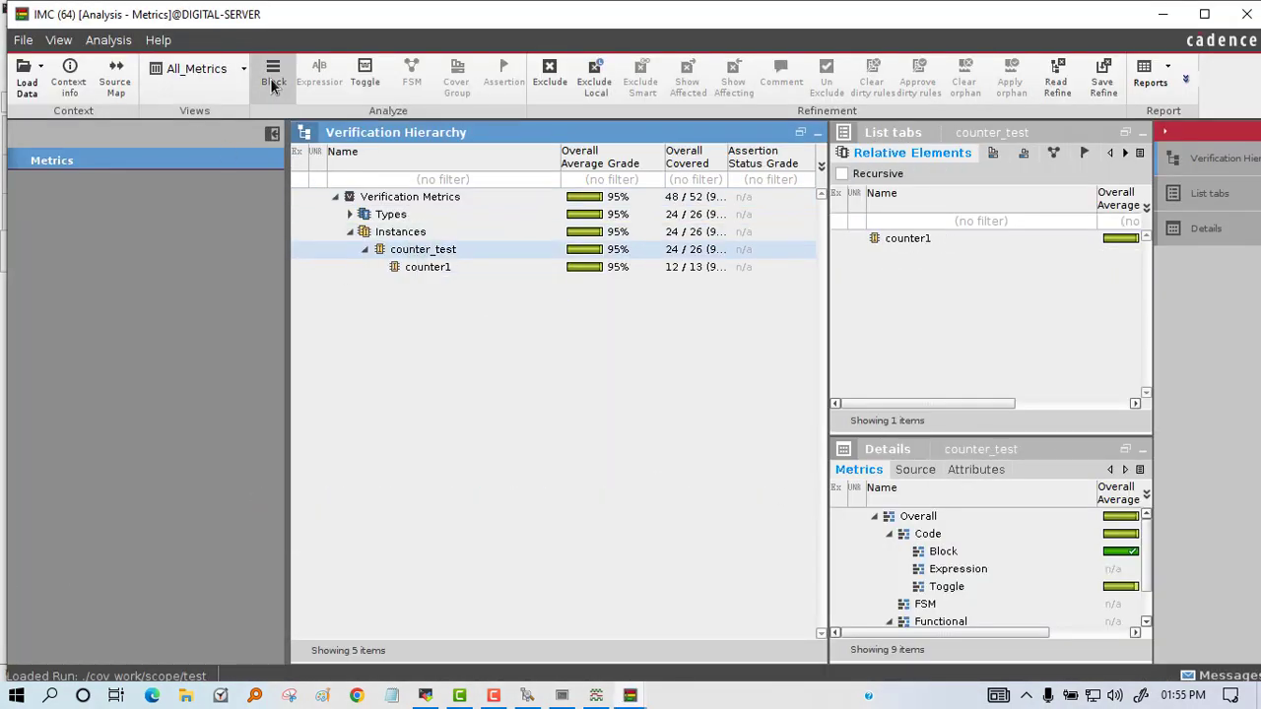
left_click(273, 74)
left_click(363, 184)
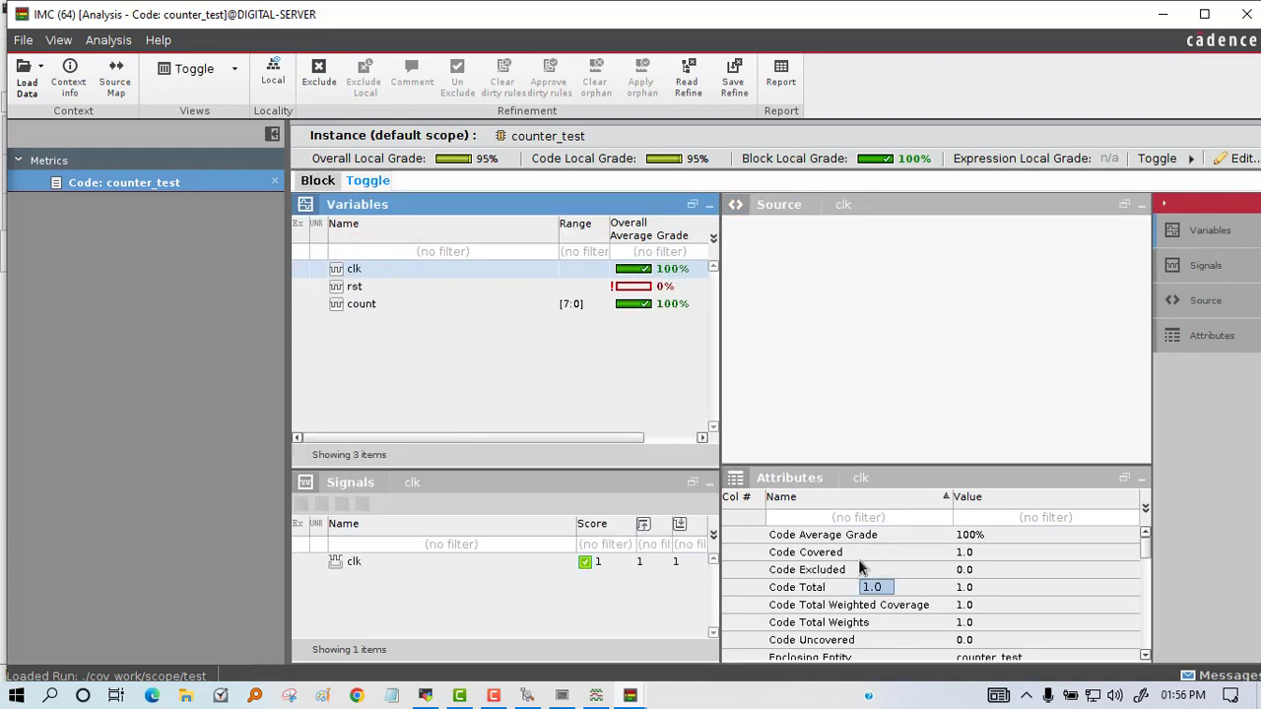
scroll(848, 592, "down", 5)
scroll(848, 591, "up", 5)
scroll(828, 621, "down", 3)
left_click(355, 286)
left_click(317, 180)
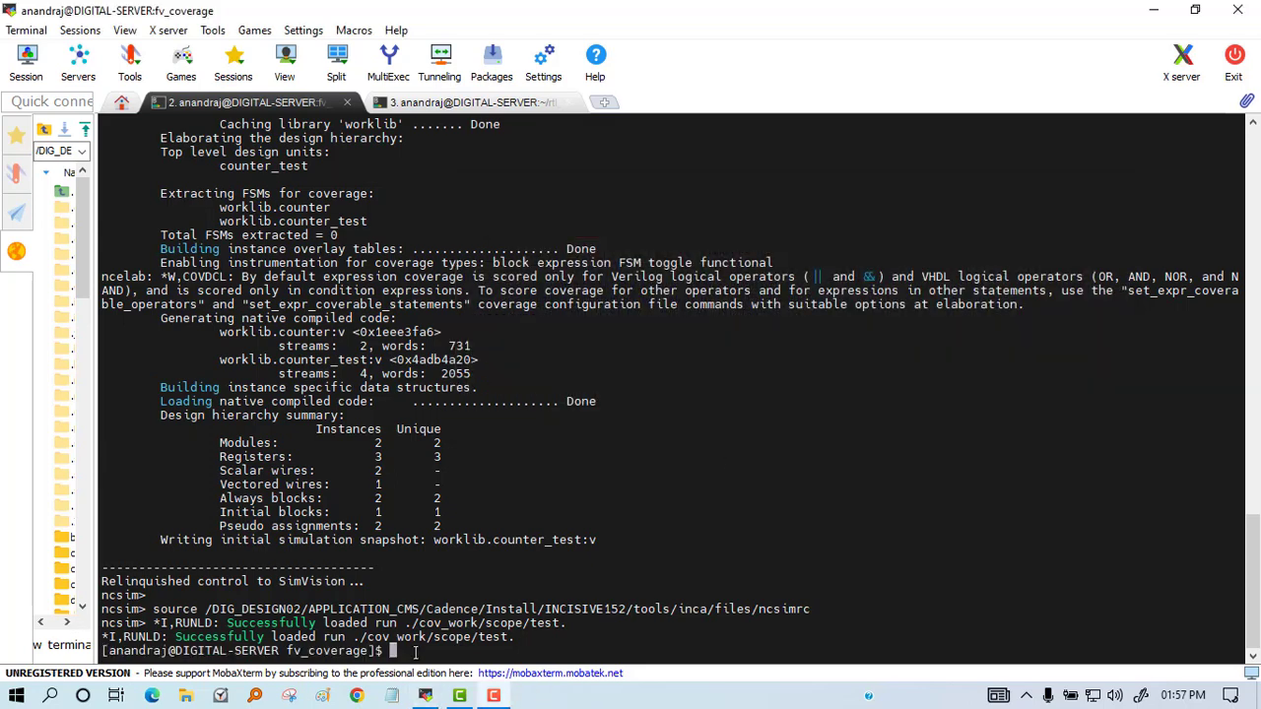
type("ls")
- Start tcsh and source /DIG_DESIGN02/APPLICATION_CMS/Cadence/cshrc_cadence using path completion
key("Return")
type("cd .. ls ")
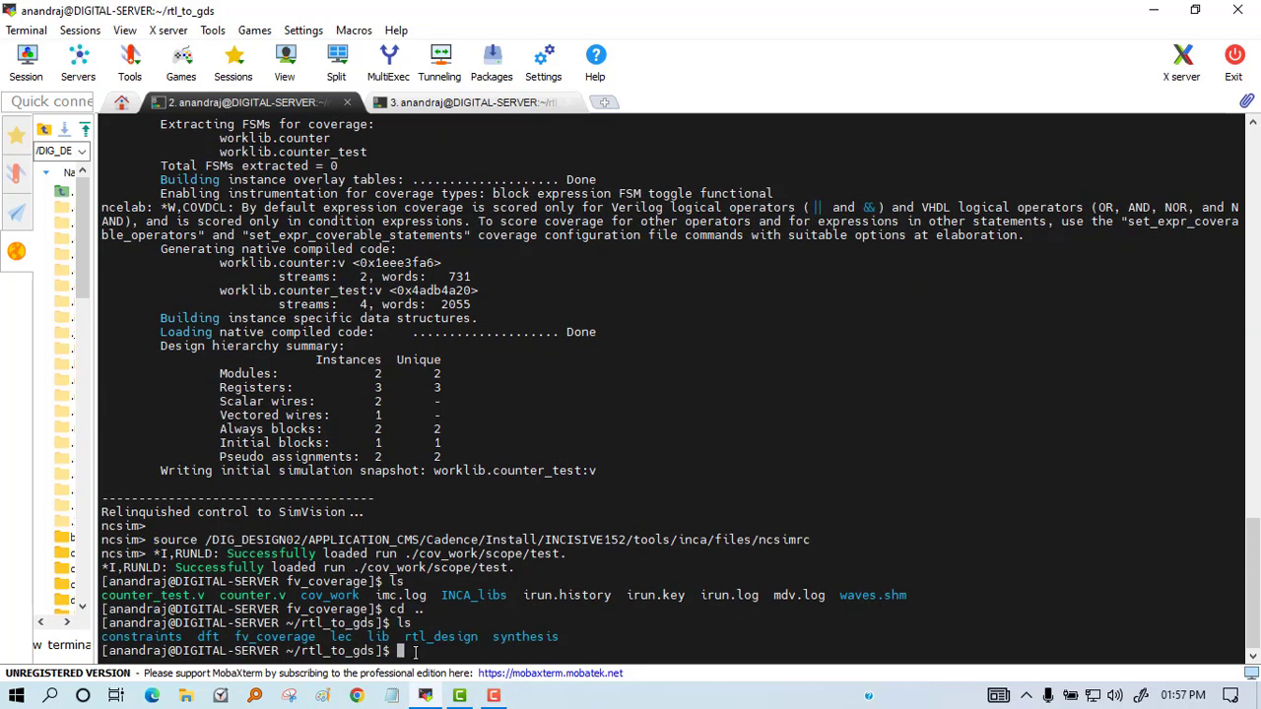
type("cd synthesis/")
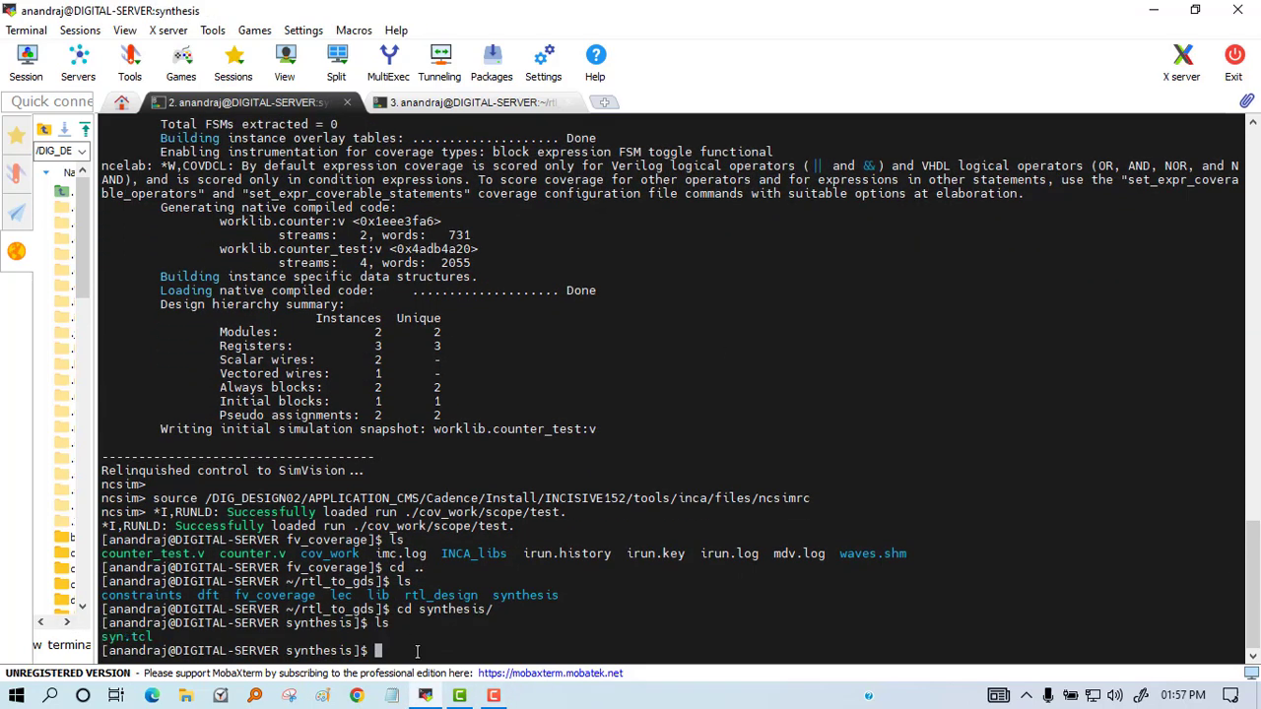
type(" ls tcsh")
key("Return")
type("source DIG")
key("BackSpace")
key("BackSpace")
key("BackSpace")
type("/")
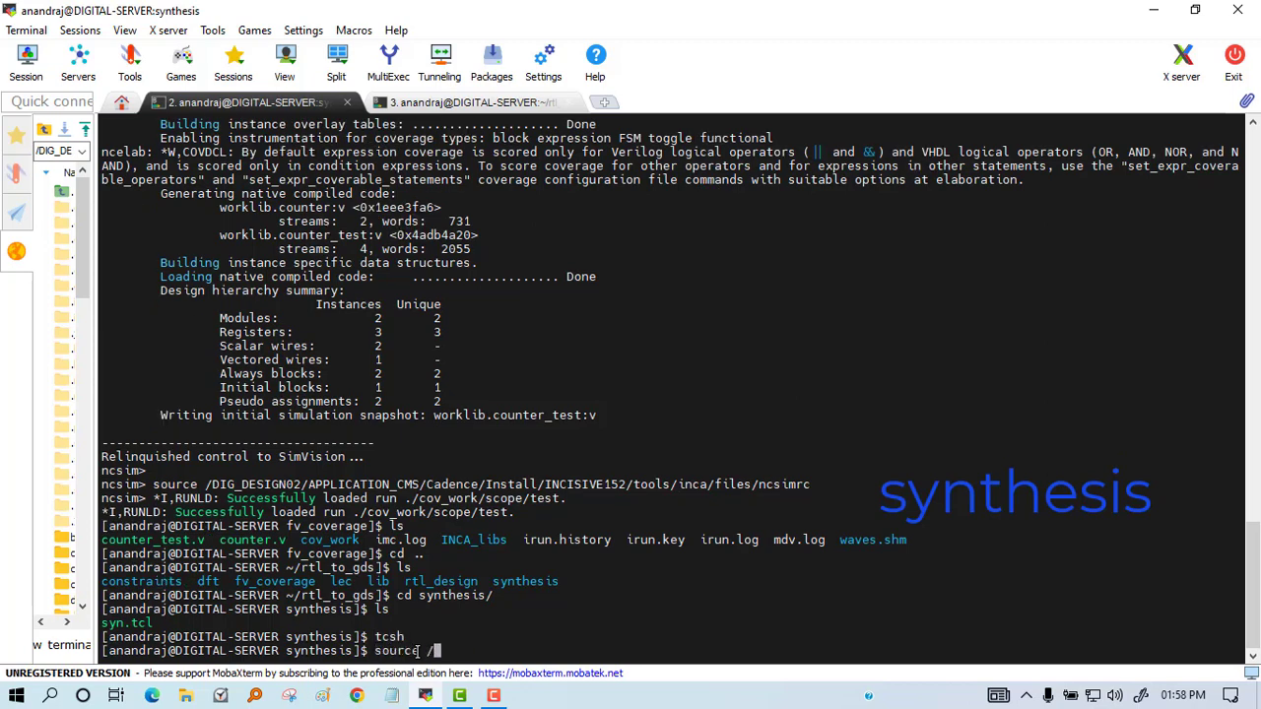
type("DIG")
key("Tab")
type("02/APPLICATION_CMS/")
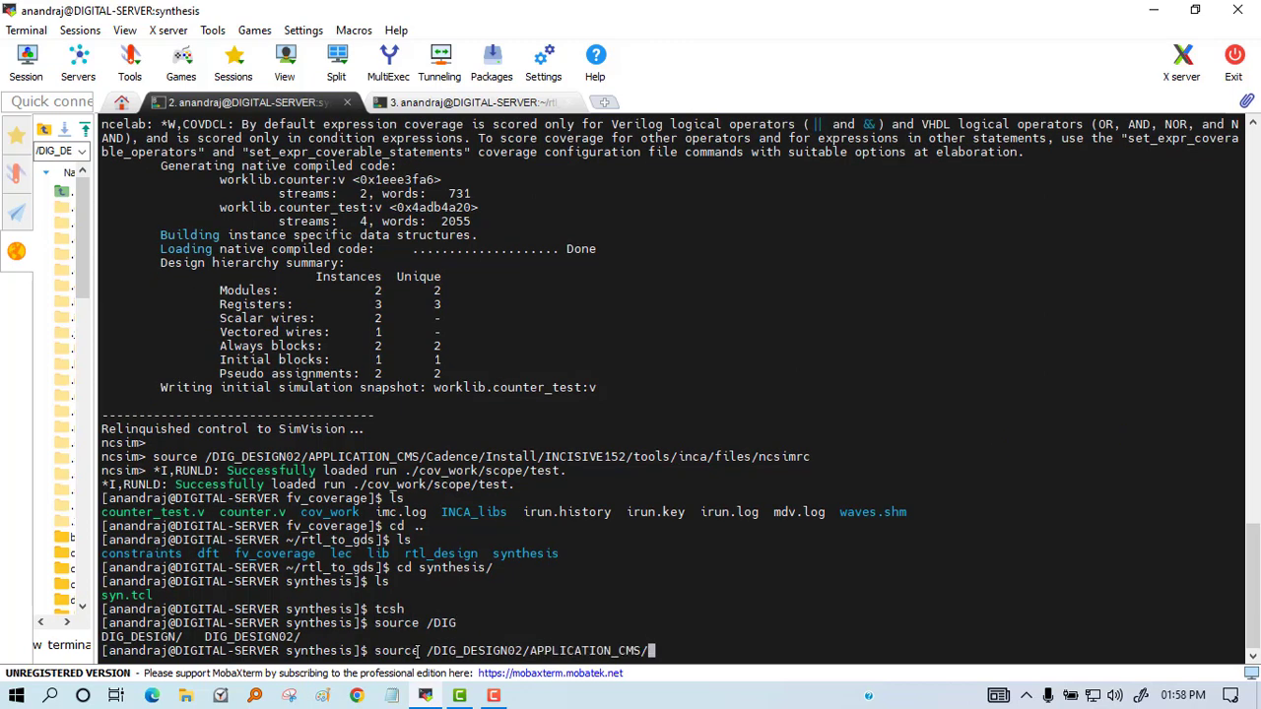
type("Cadence/")
key("Tab")
type("cshrc_cadence")
key("Return")
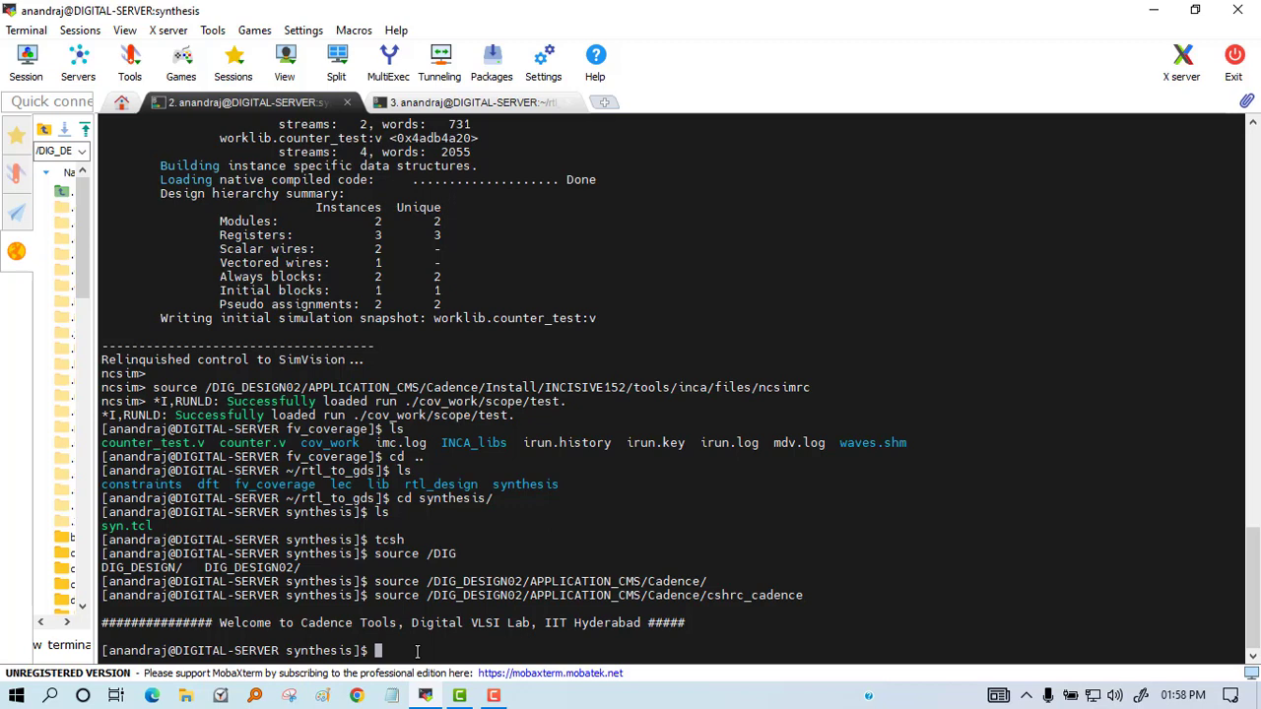
type("genus ")
type("-f syn")
- Launch Genus with the syn.tcl synthesis script for the counter
key("Tab")
key("Return")
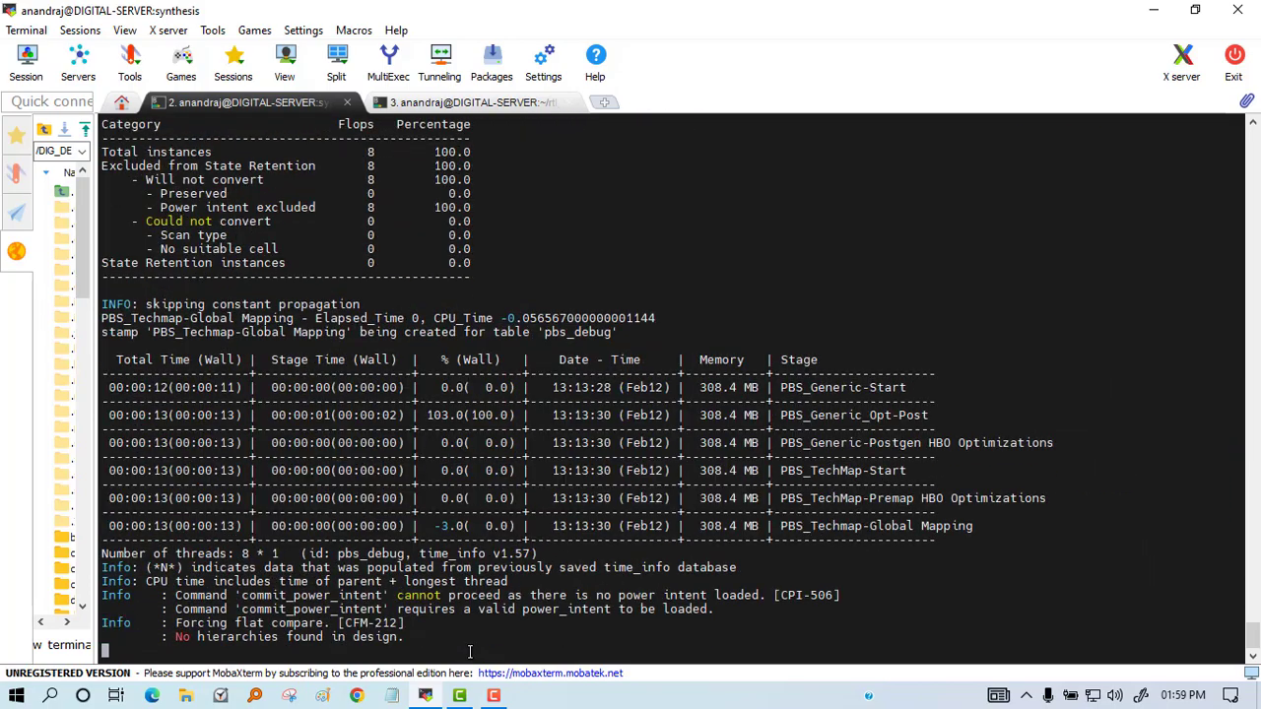
type("gui_show")
- Bring up the Genus GUI and show the counter hierarchy cell as a schematic in the main view
key("Return")
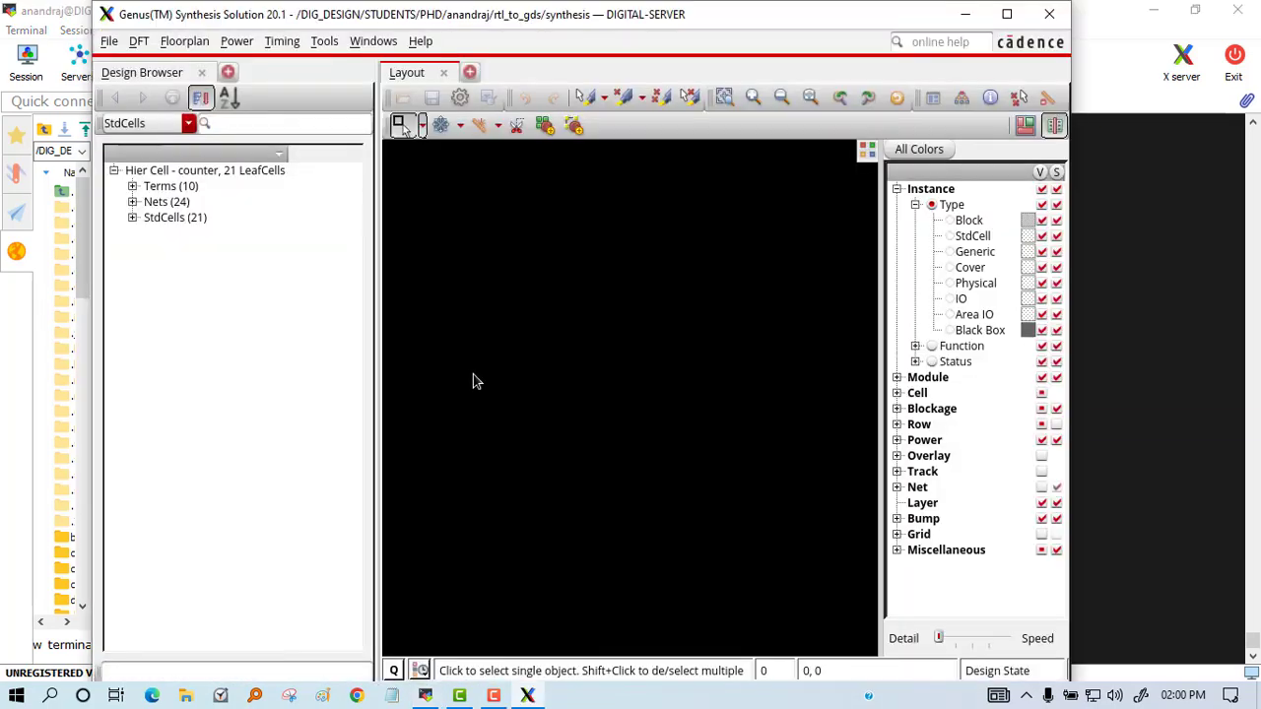
right_click(183, 172)
left_click(415, 221)
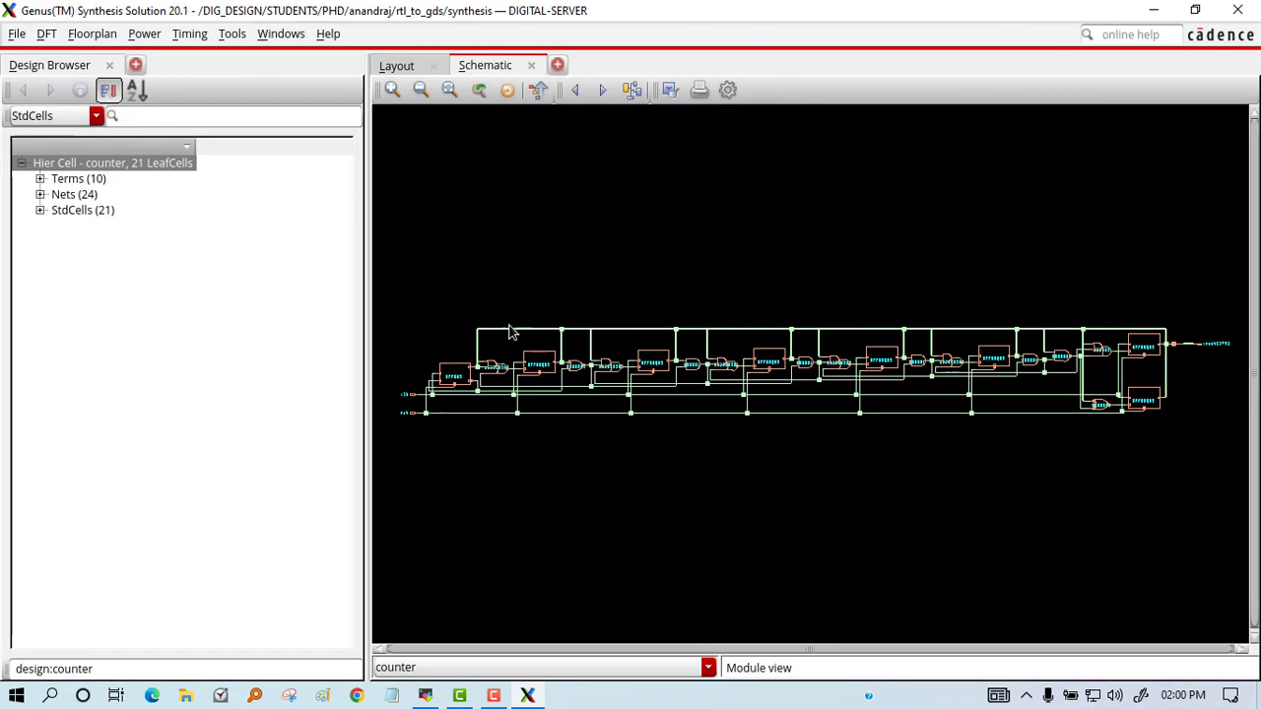
scroll(436, 295, "up", 5)
scroll(827, 215, "down", 5)
- Add HDL Viewer tabs loading counter.v, dismiss a directory error, close the extra viewer and return to the schematic
left_click(558, 65)
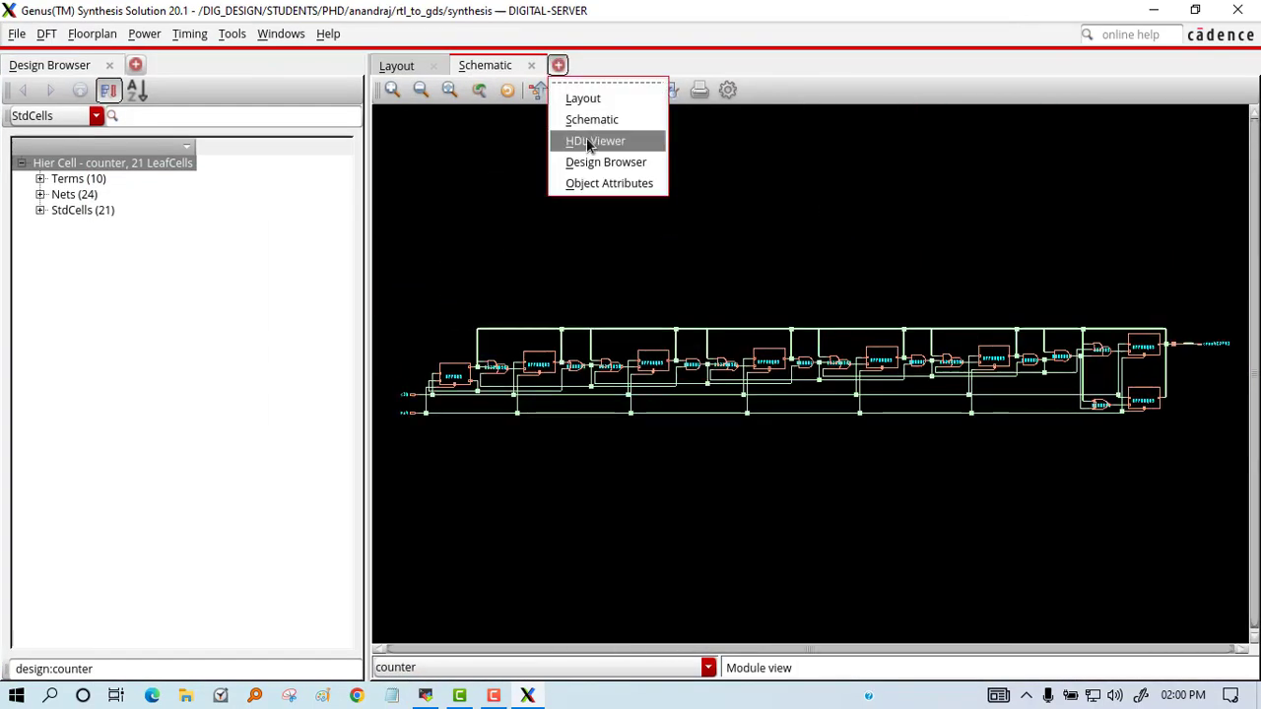
left_click(591, 138)
left_click(650, 428)
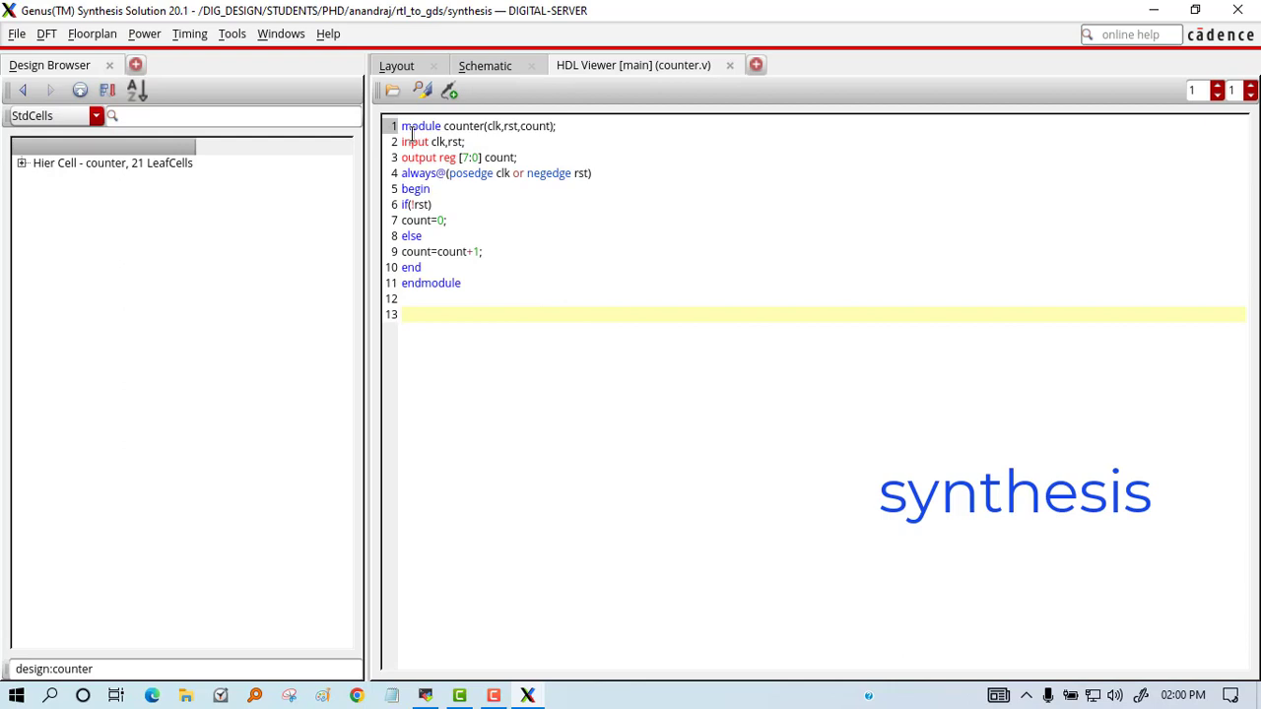
left_click(392, 90)
left_click(651, 427)
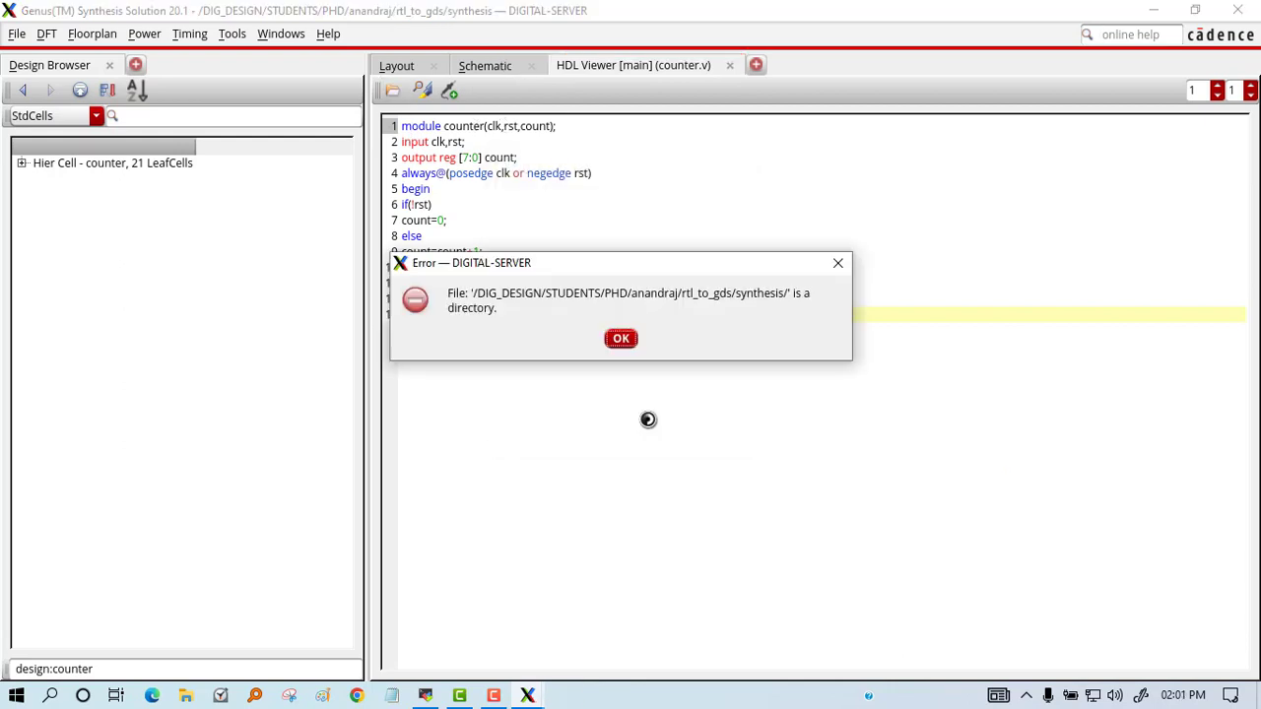
left_click(620, 338)
left_click(755, 65)
left_click(803, 141)
left_click(652, 427)
left_click(871, 65)
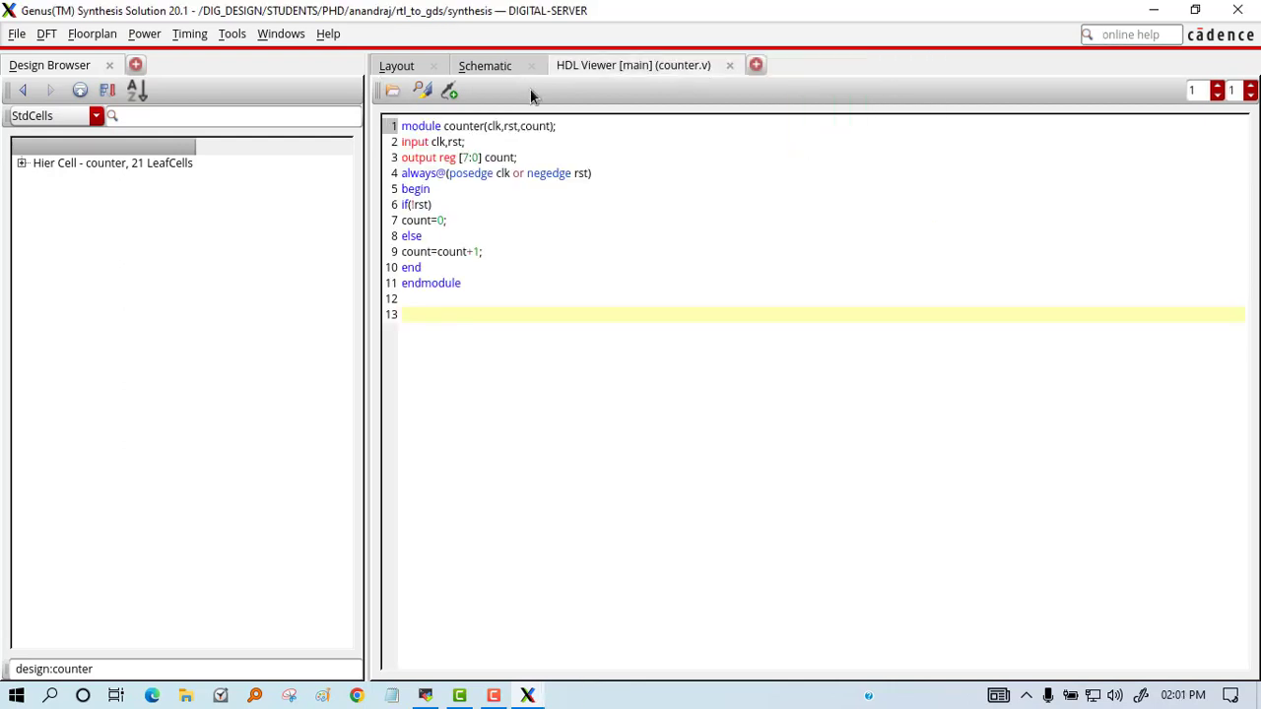
left_click(484, 66)
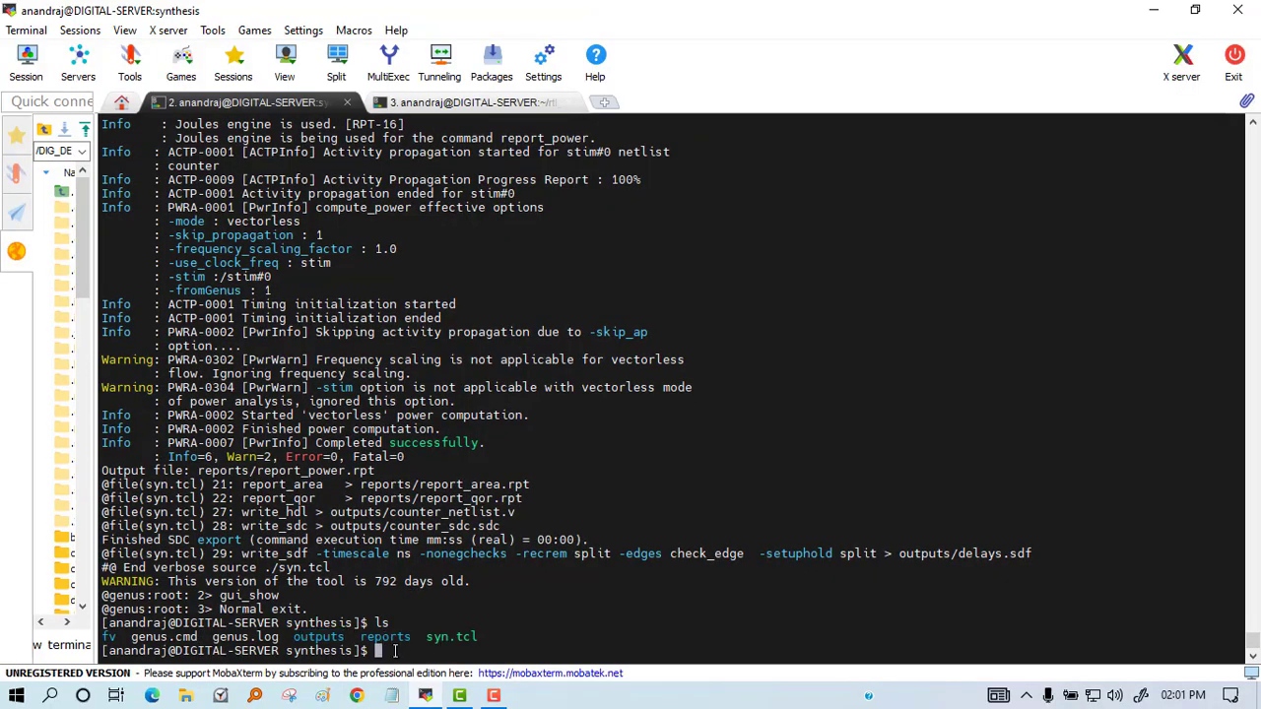
type("cd outputs/")
- List the outputs folder and open the generated counter_netlist.v in gedit
key("Return")
type("ls")
key("Return")
double_click(307, 638)
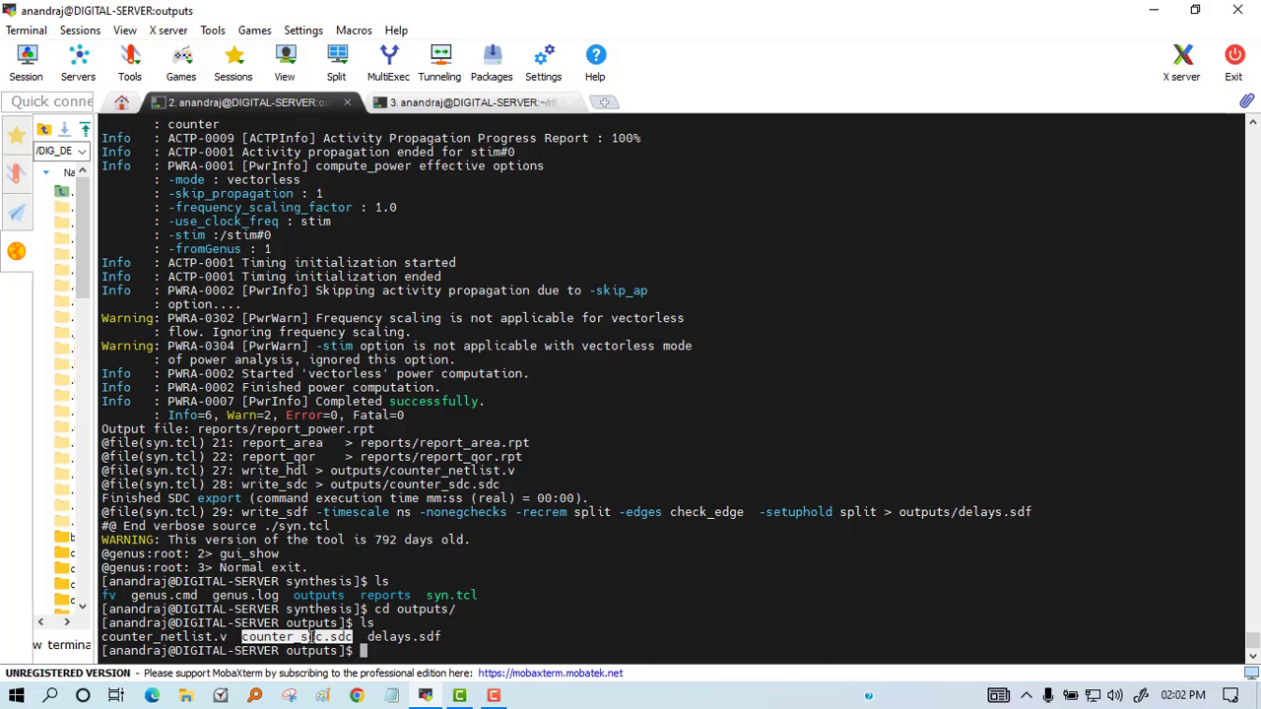
type("gedit counter_")
key("Tab")
key("Tab")
type("n")
key("Tab")
key("Return")
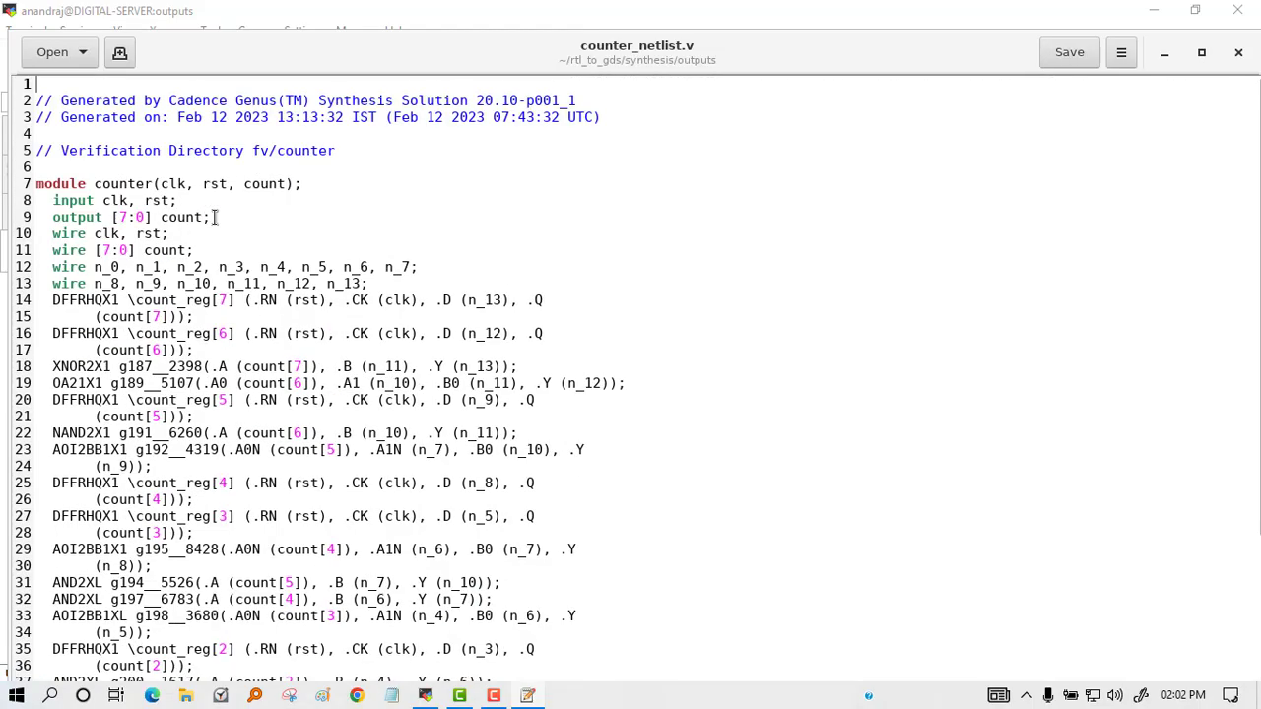
scroll(213, 217, "down", 2)
mouse_move(52, 229)
left_mouse_down()
mouse_move(59, 347)
mouse_move(244, 662)
left_mouse_up()
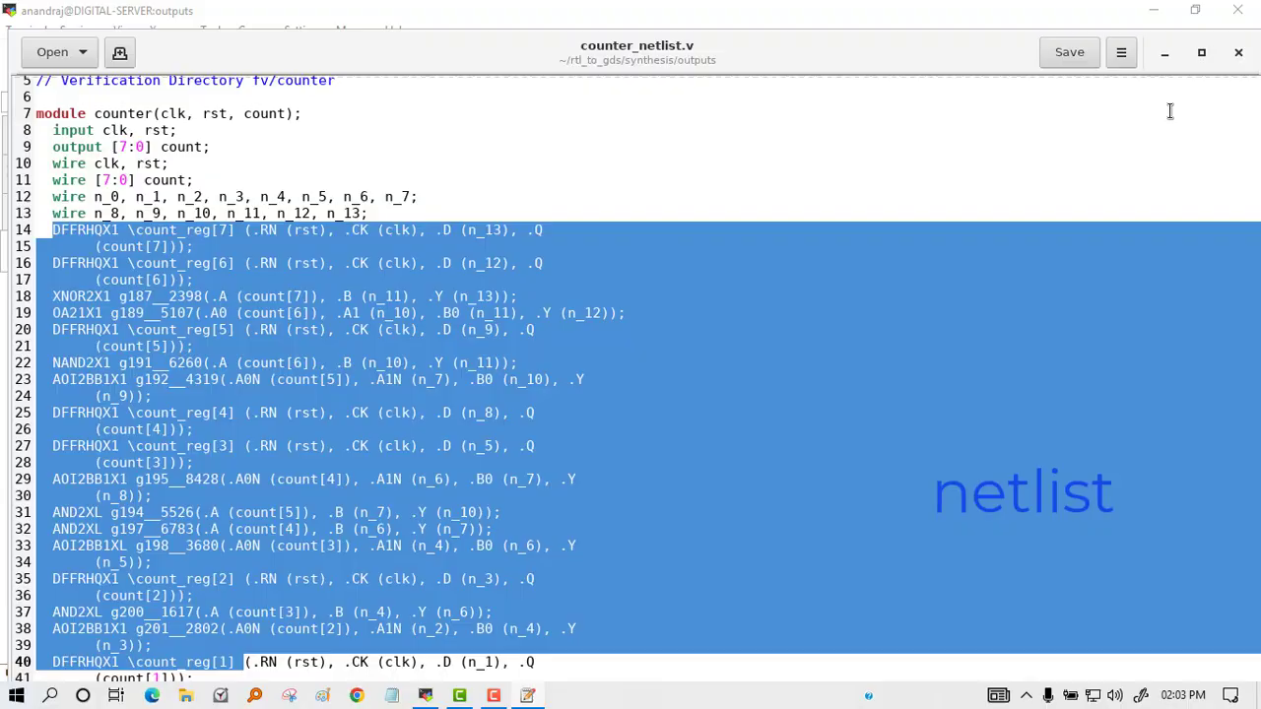
- Close the netlist and review report_area.rpt in vim, noting the 72.504 total area of 21 cells
left_click(1238, 52)
type("cd ..")
key("Return")
type("ls")
key("Return")
type("cd reports/")
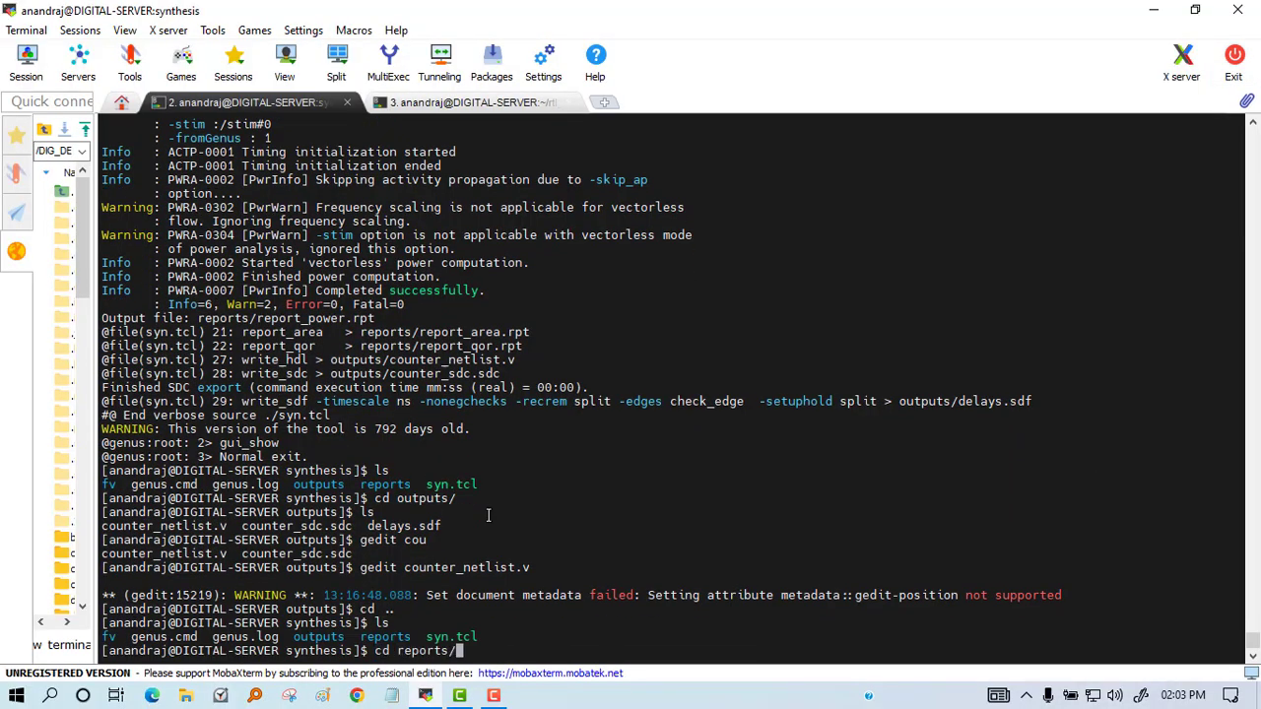
key("Return")
type("ls")
key("Return")
type("vi report_area.rpt")
key("Return")
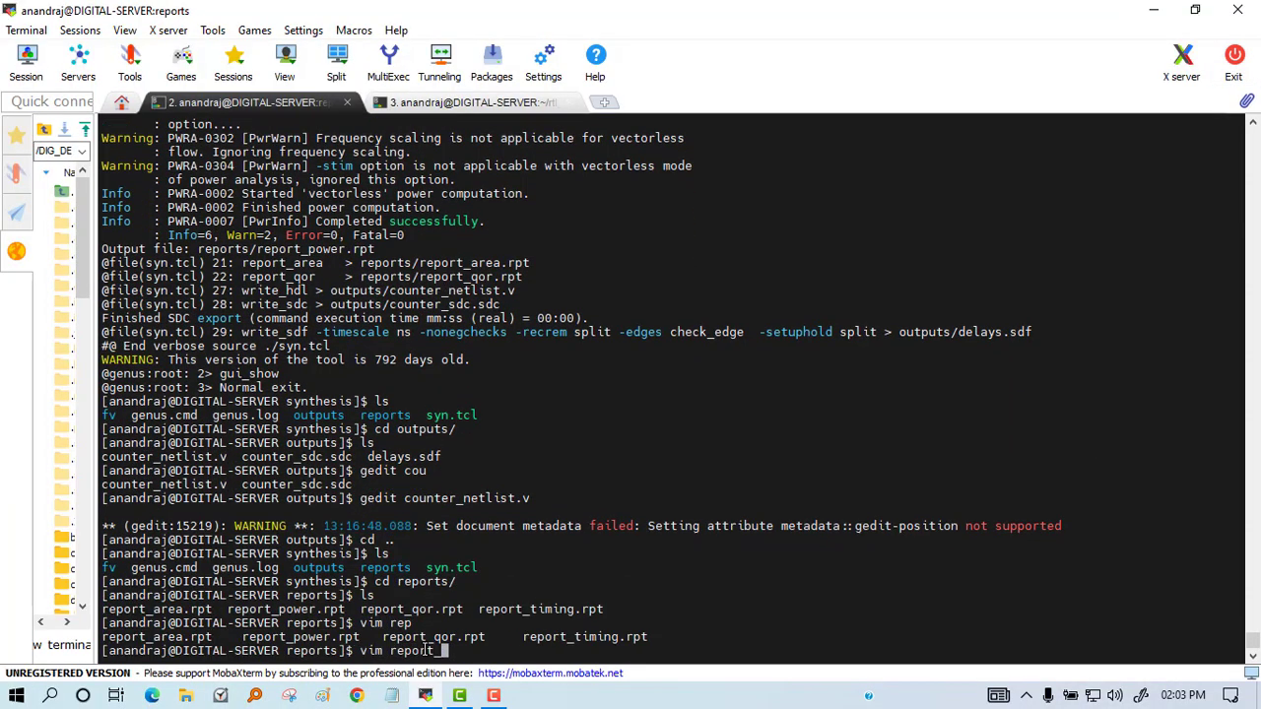
left_click_drag(368, 277, 410, 278)
left_click(391, 277)
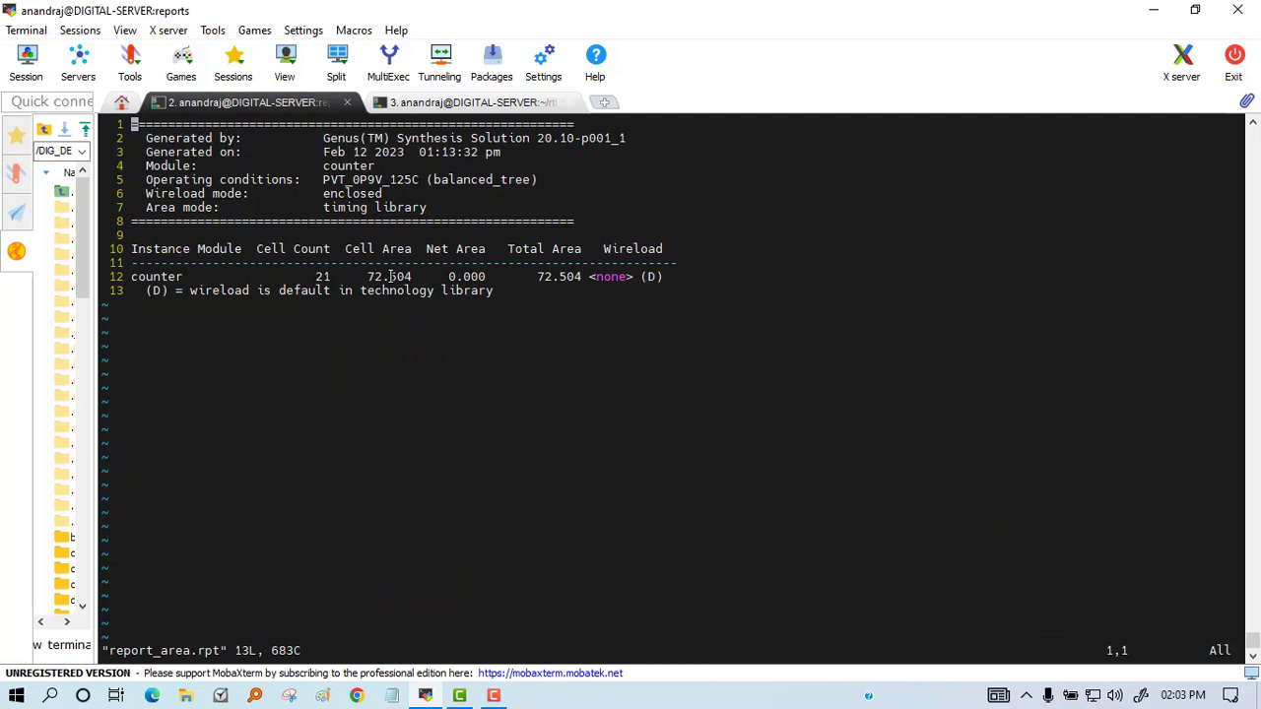
type(":q")
key("Return")
type("cd ..")
- Return to the synthesis folder and list the constraints folder holding constraints_top.sdc
key("Return")
type("ls")
key("Return")
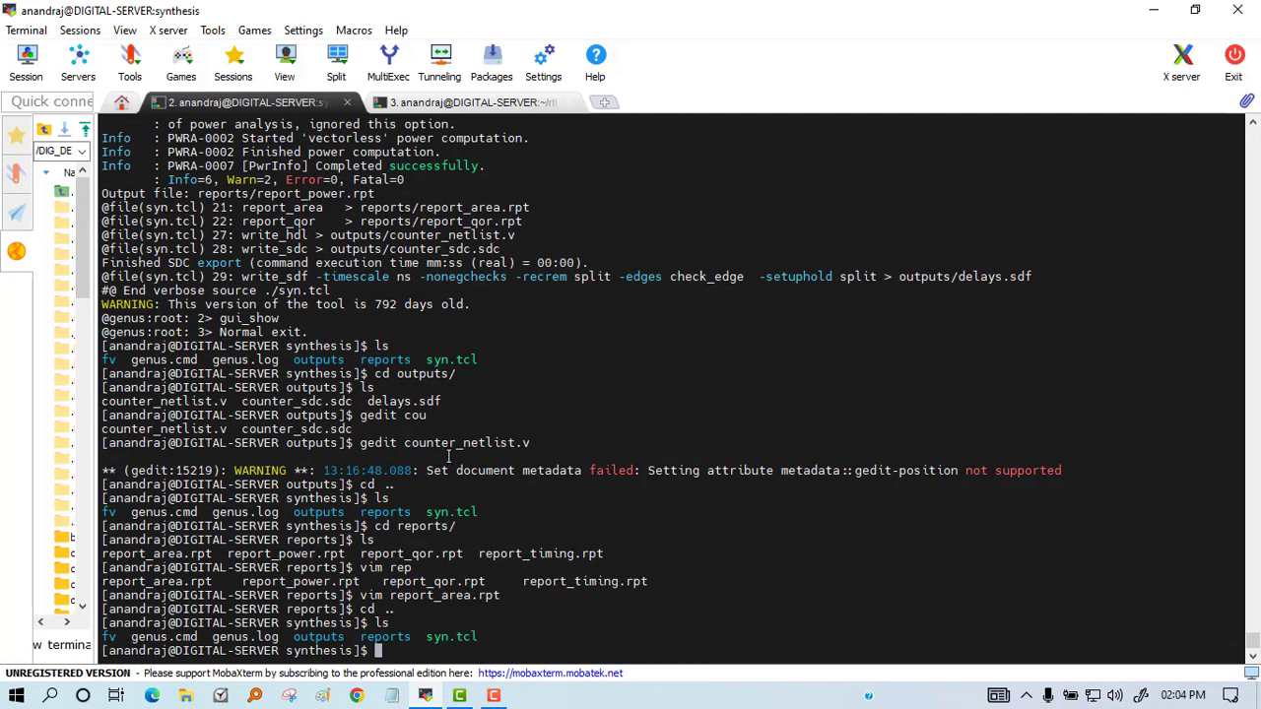
type("cd .  cd .. ls cd constraints/ LS")
key("Return")
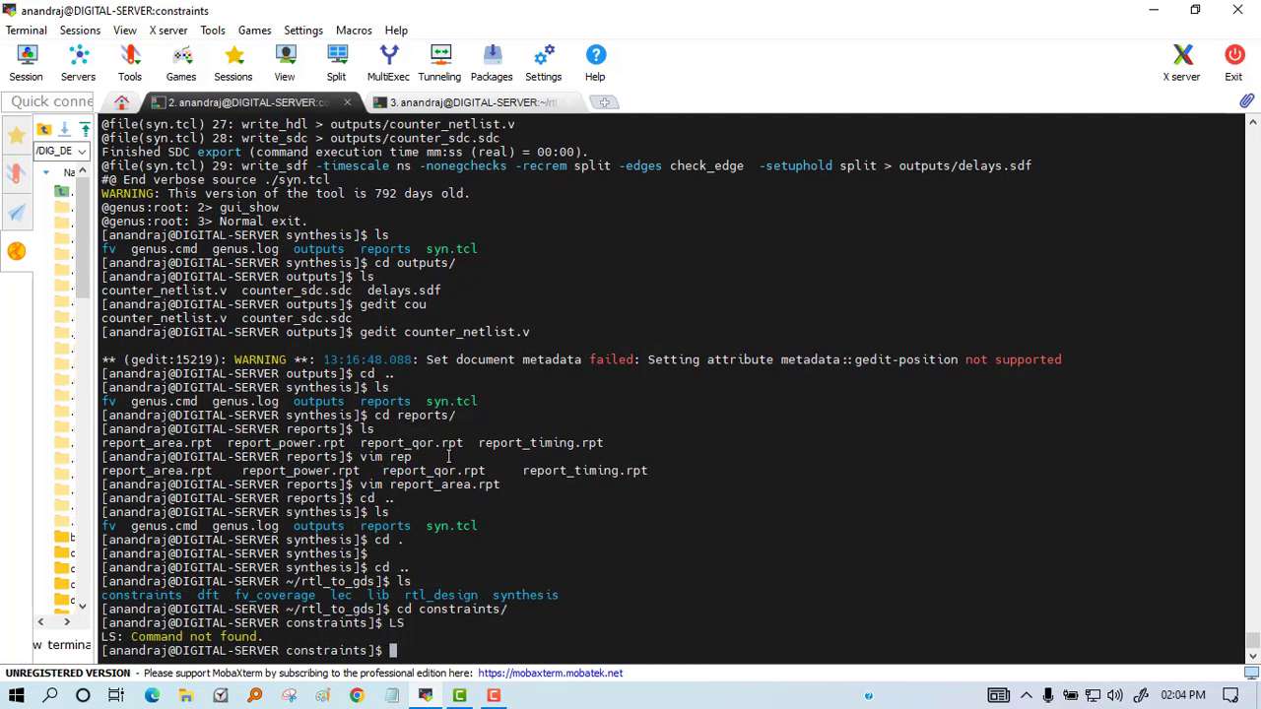
type("ls vim constraints_top.sdc")
key("Return")
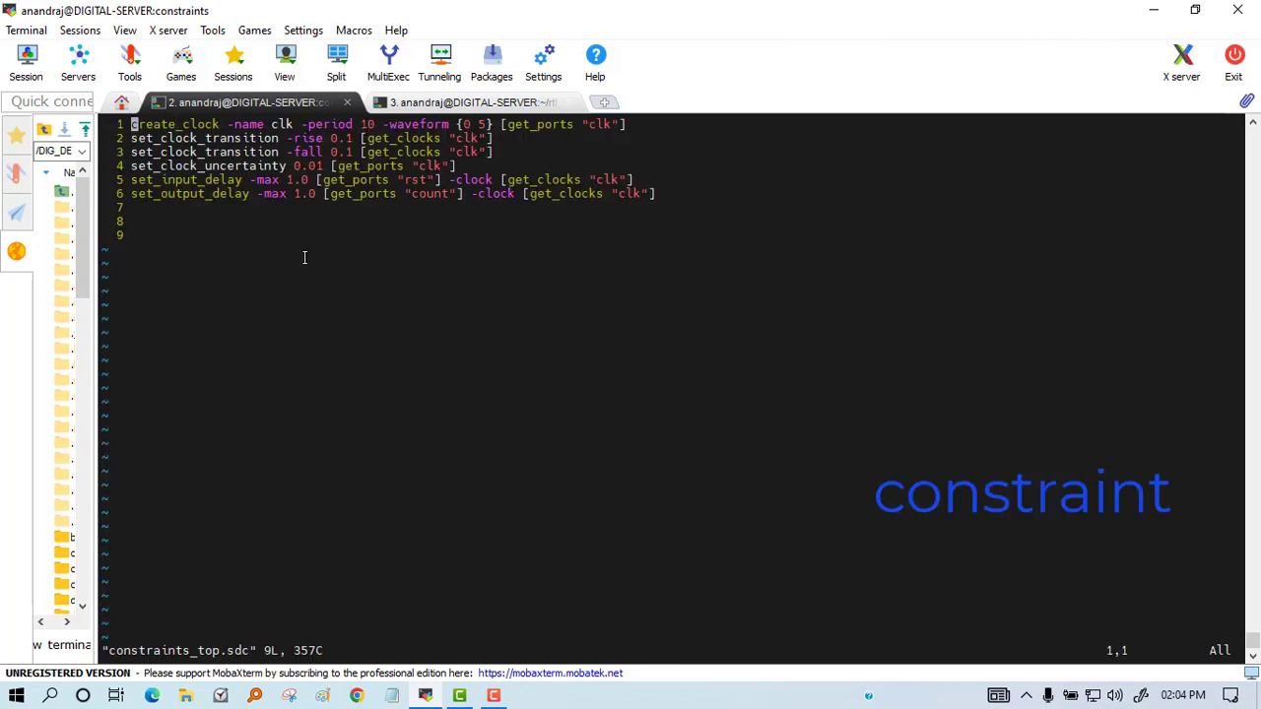
type(":q cd .. ls ")
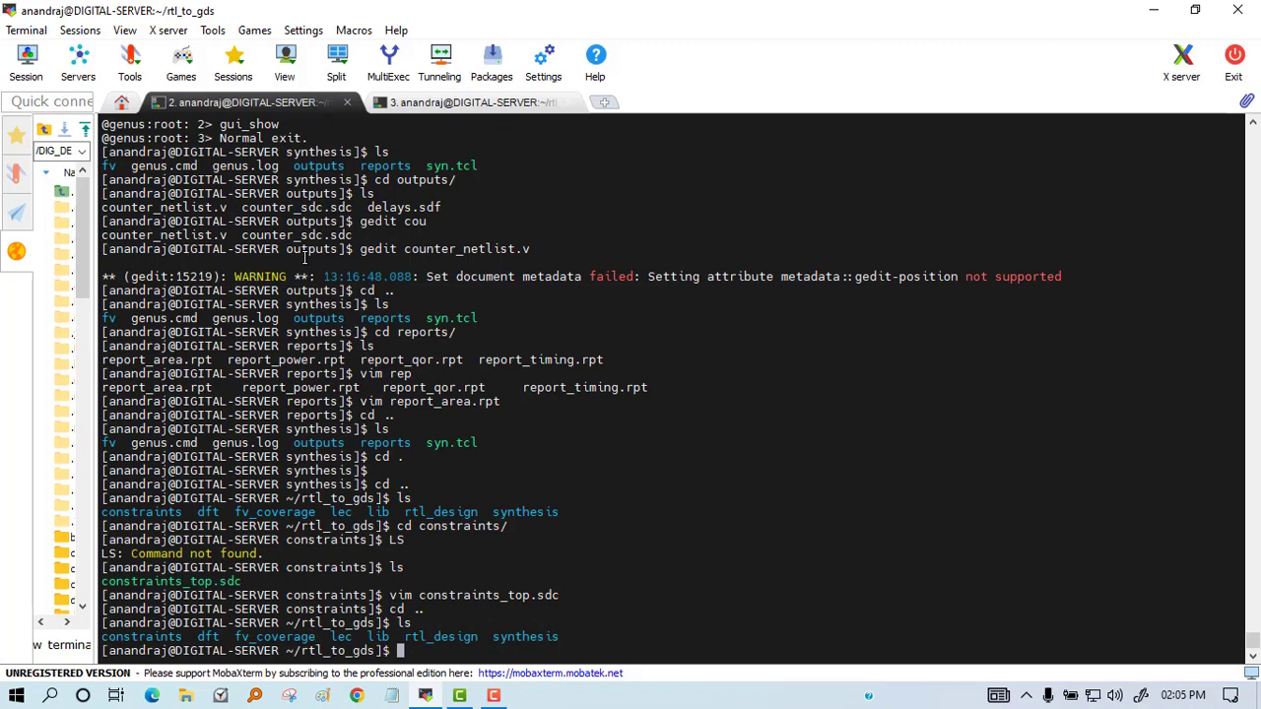
type("cd ")
type("dft/")
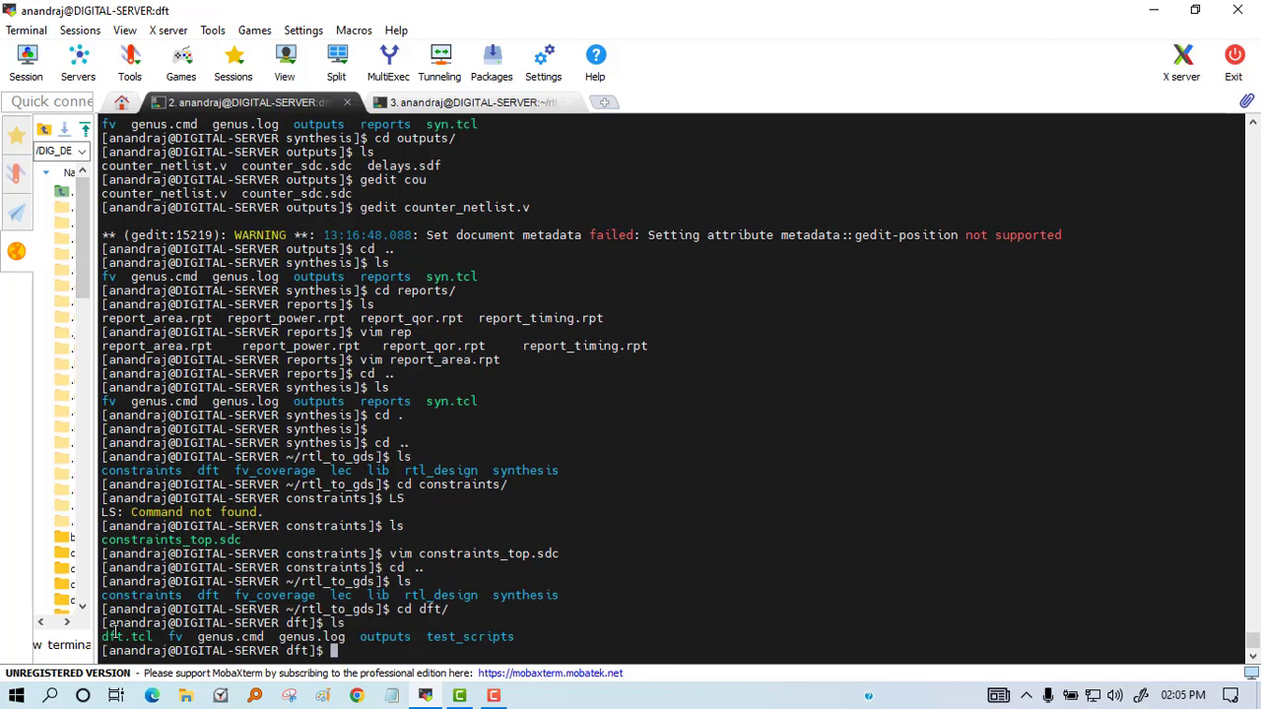
type(" ls tcsh")
- In the dft folder, source the Cadence environment and run genus -f dft.tcl to insert the scan chain
key("Return")
type("source /DIG")
key("Tab")
key("Tab")
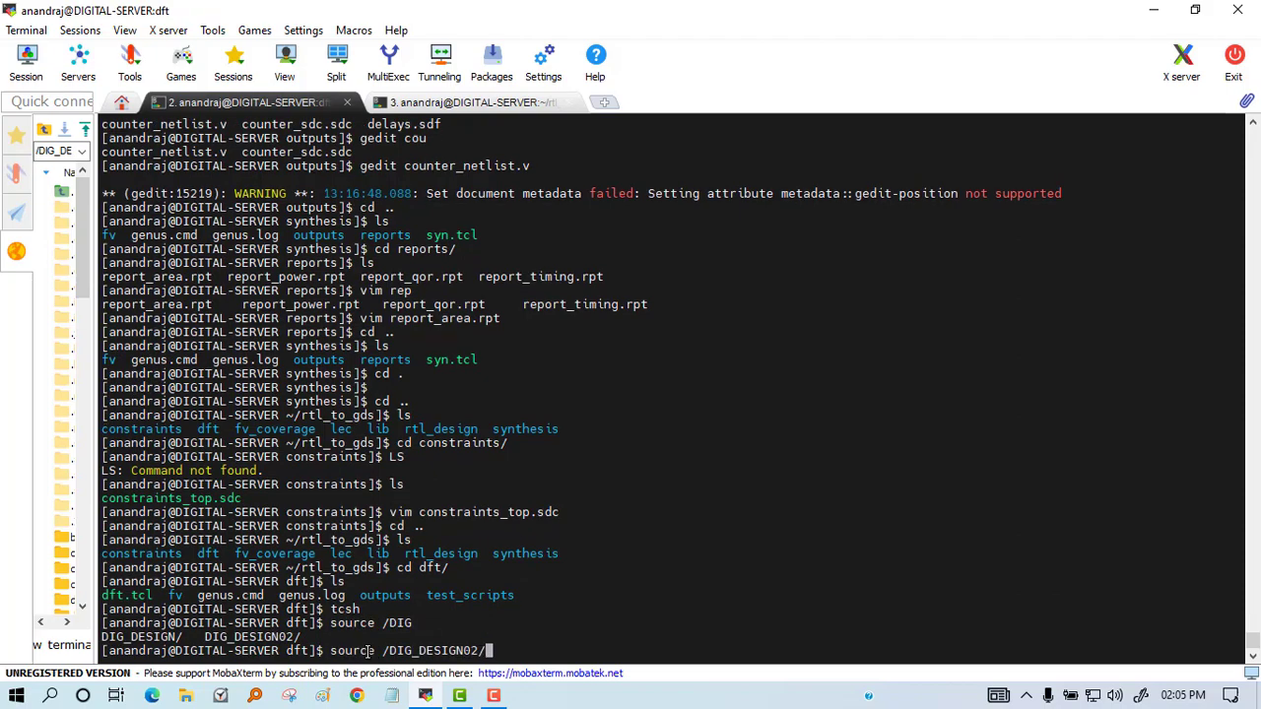
type("_DESIGN02/APPLICATION_CMS/Cadence/cshrc_cadence")
key("Return")
type("genus -f")
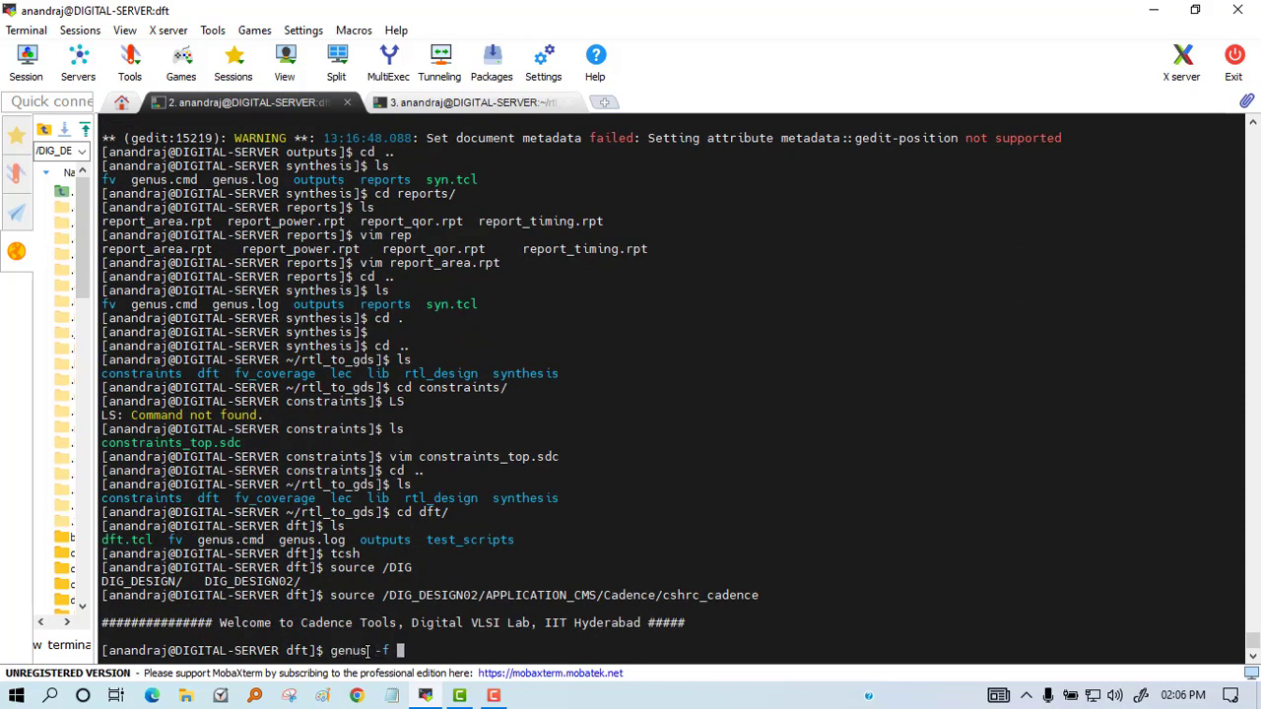
type(" dft.tcl")
key("Return")
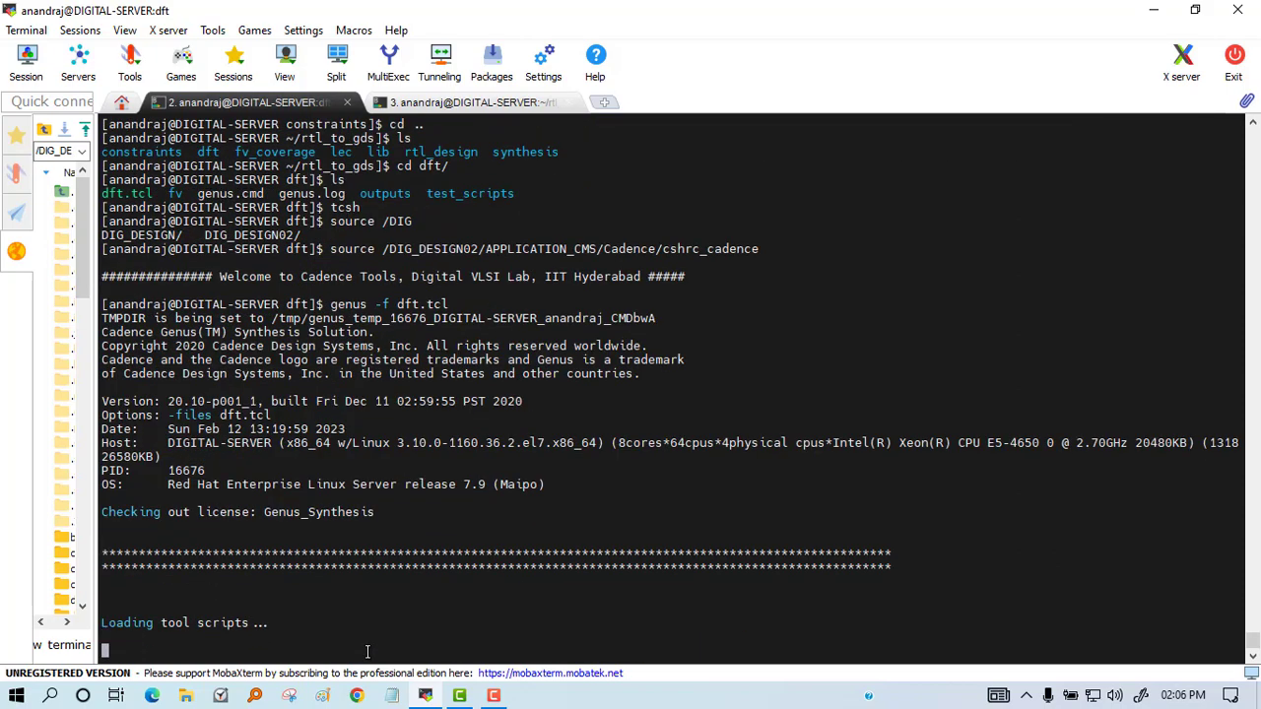
type("gui_show")
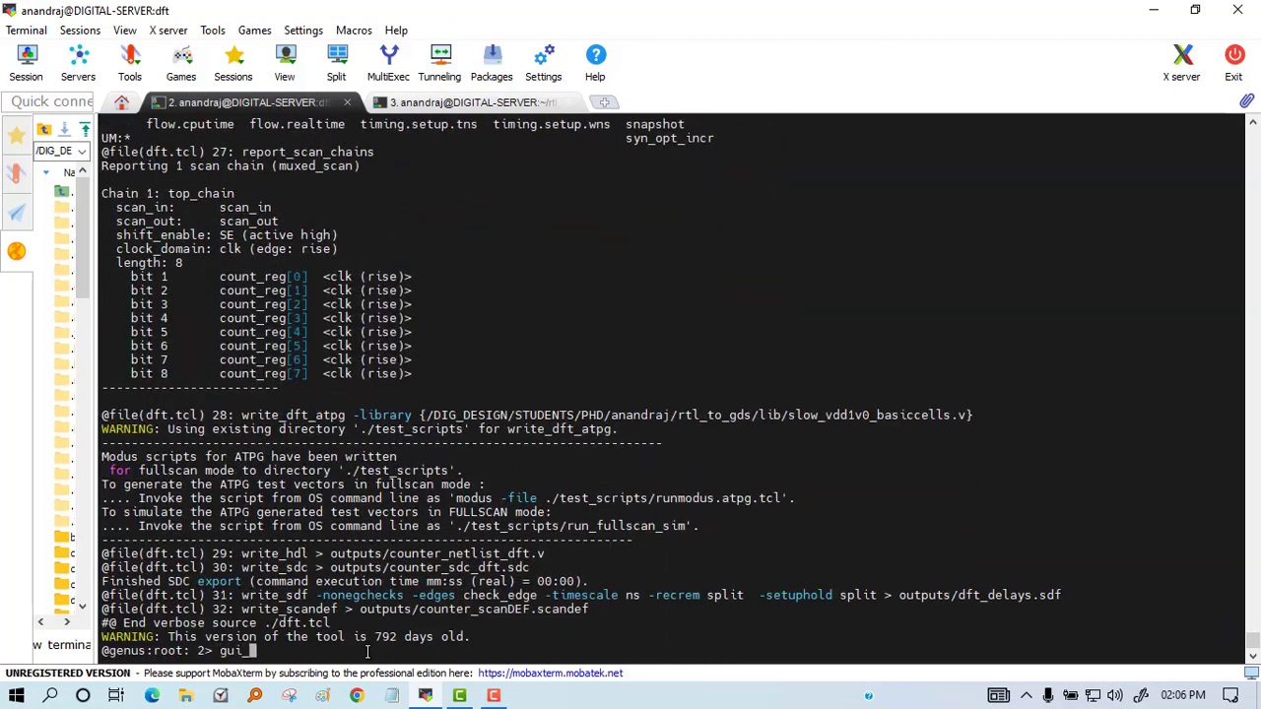
- Bring up the Genus GUI and the counter hierarchy cell's options for its schematic view
key("Return")
right_click(247, 172)
- Trace the scan_in net in the schematic to its driver and the count_reg[0] scan load
left_click(433, 216)
scroll(475, 341, "up", 2)
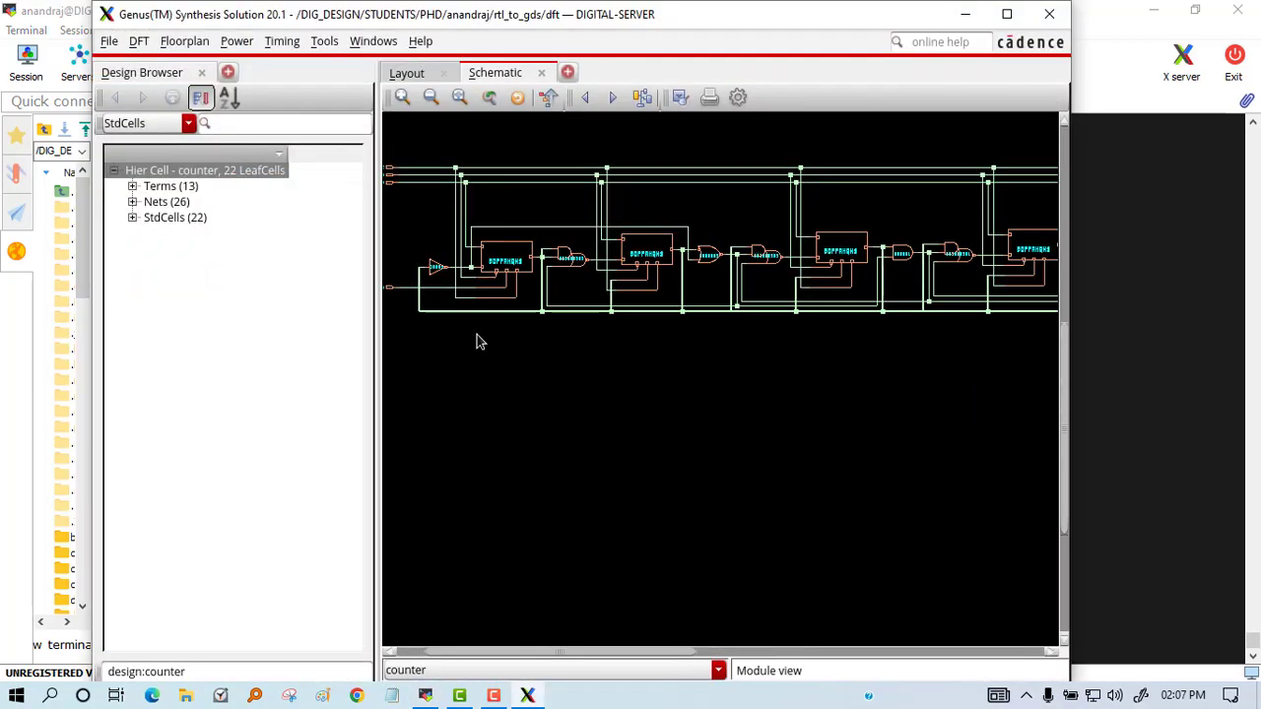
left_click(1007, 14)
scroll(641, 355, "up", 2)
scroll(523, 439, "down", 2)
left_click(522, 434)
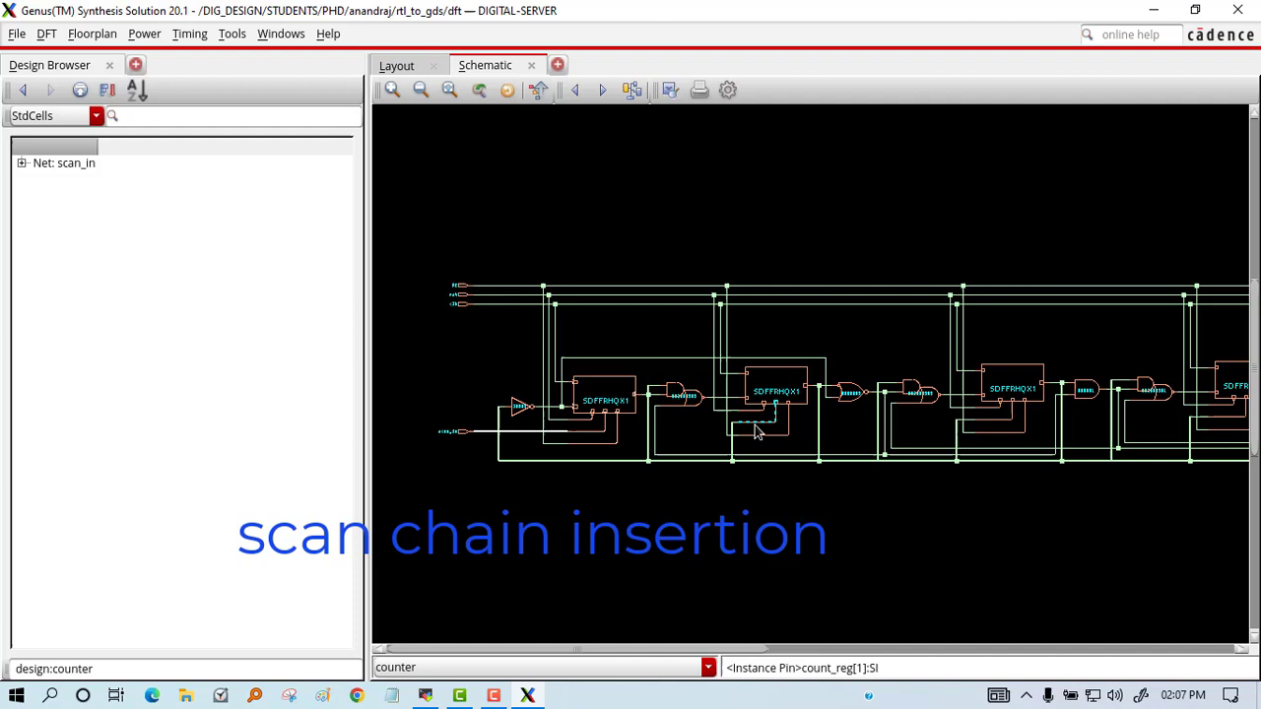
double_click(61, 162)
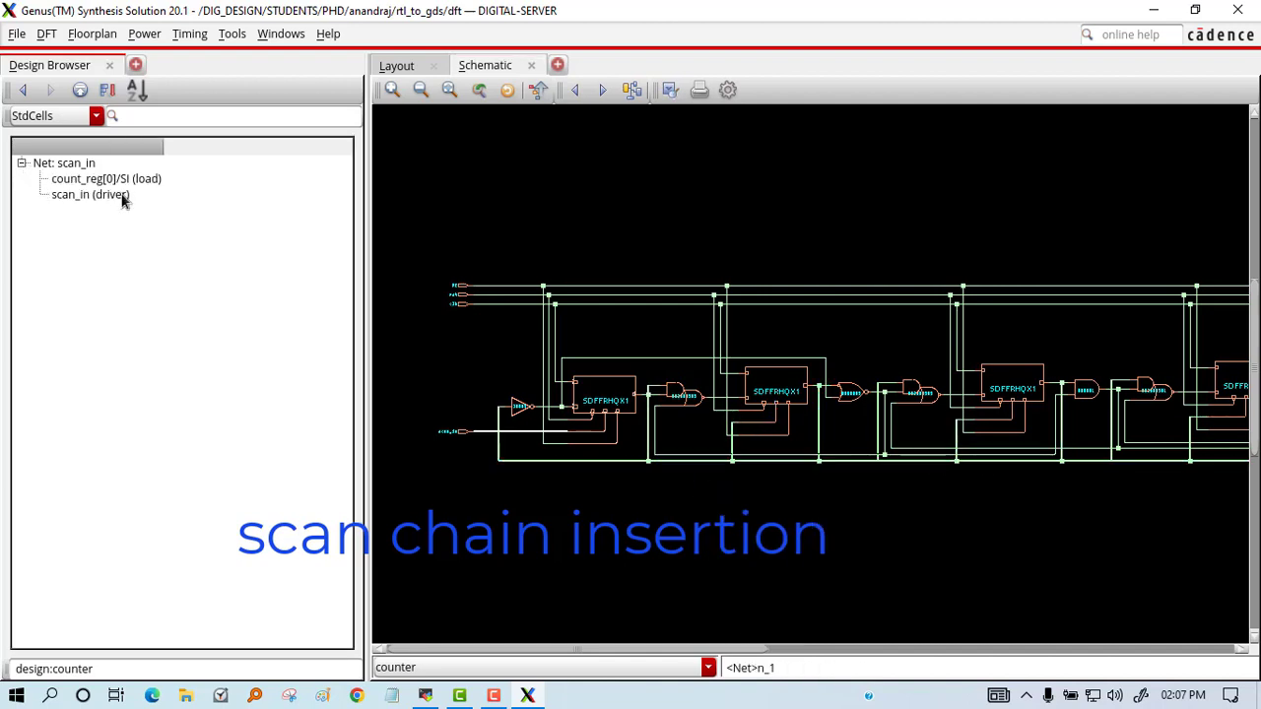
- Show the counter.v source in a new HDL Viewer tab
left_click(557, 65)
left_click(596, 140)
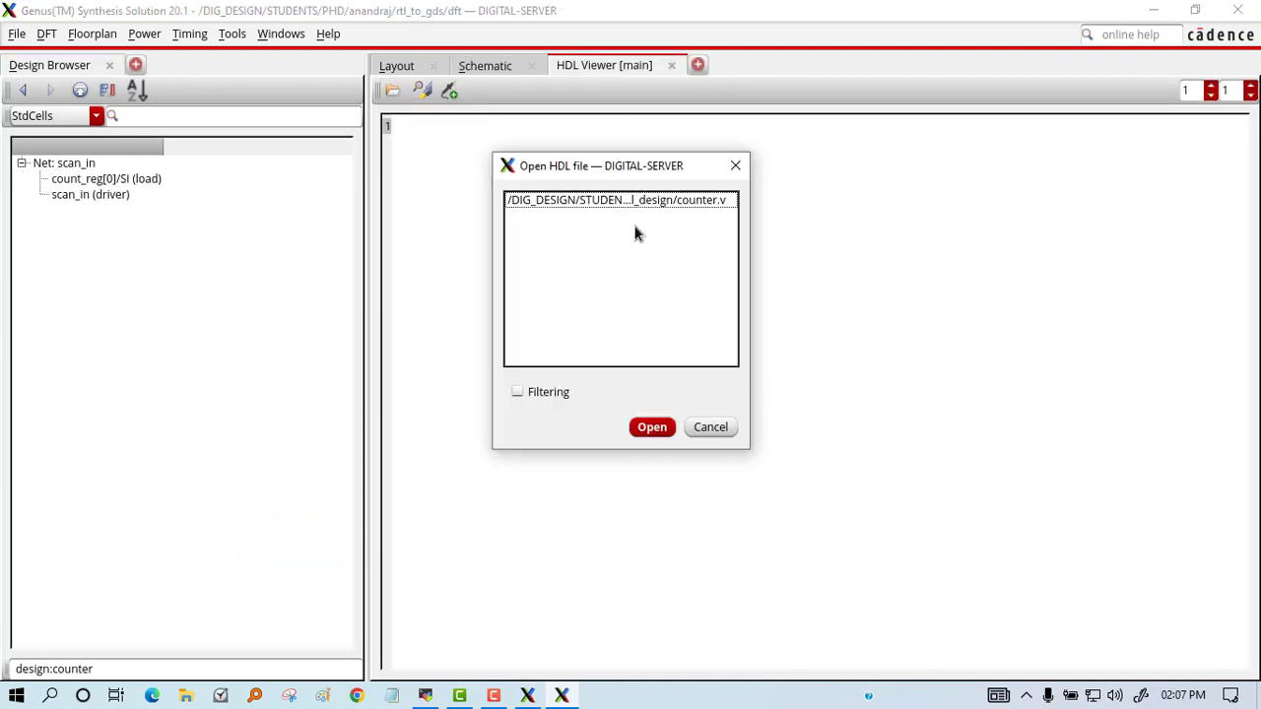
double_click(625, 202)
- Close Genus and review the scan_in port in counter_netlist_dft.v in vim
left_click(1238, 10)
type("ls ")
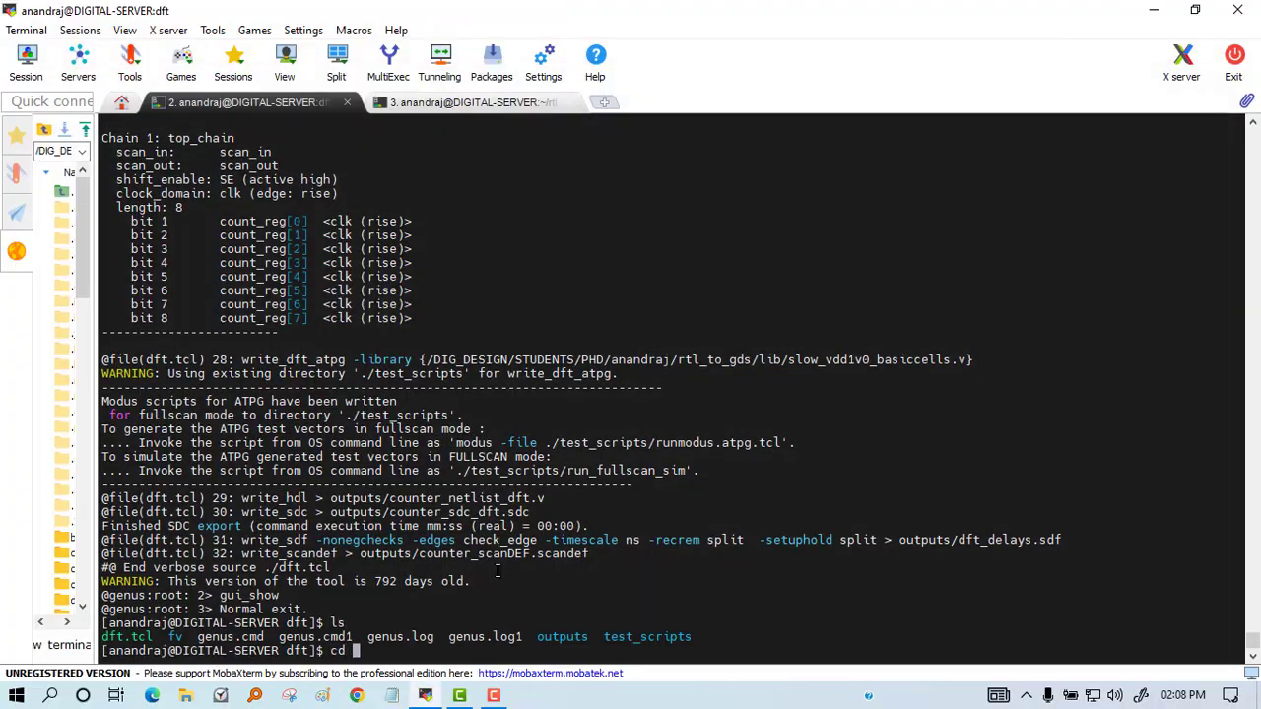
type("cd outputs/ ls vim count")
key("Tab")
key("Tab")
type("er_netlist_dft.v")
key("Return")
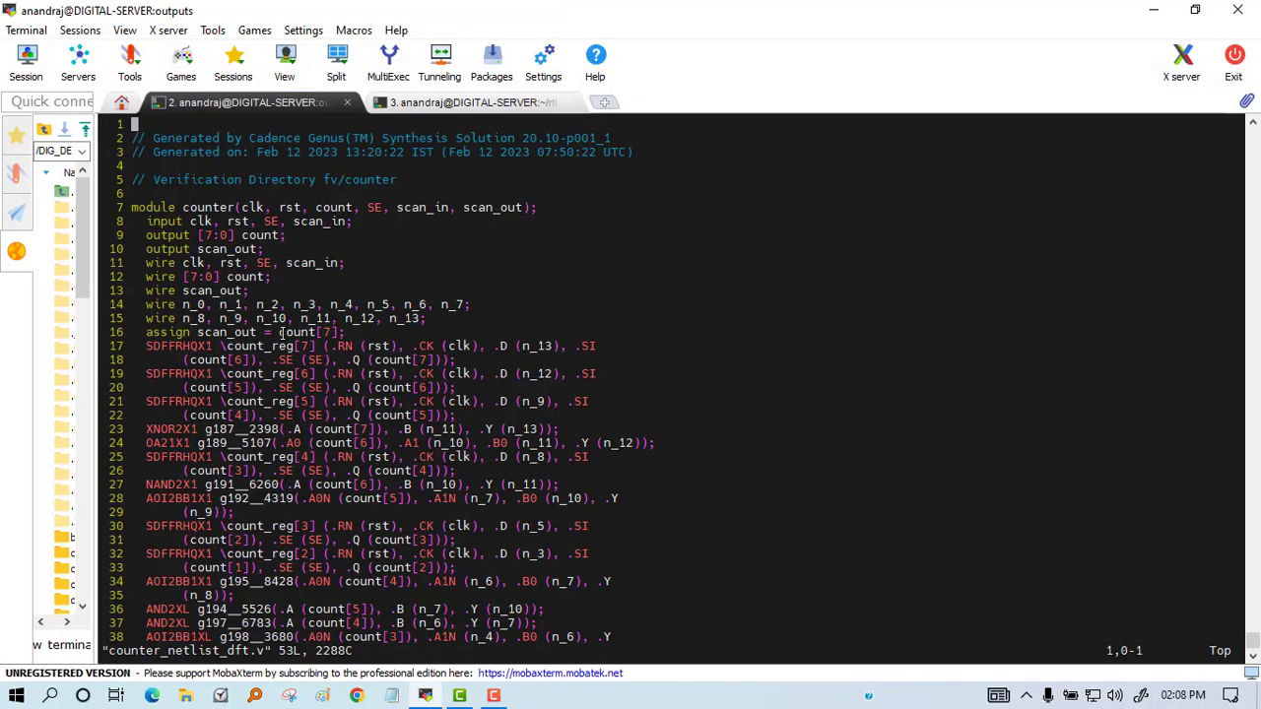
left_click_drag(294, 222, 340, 222)
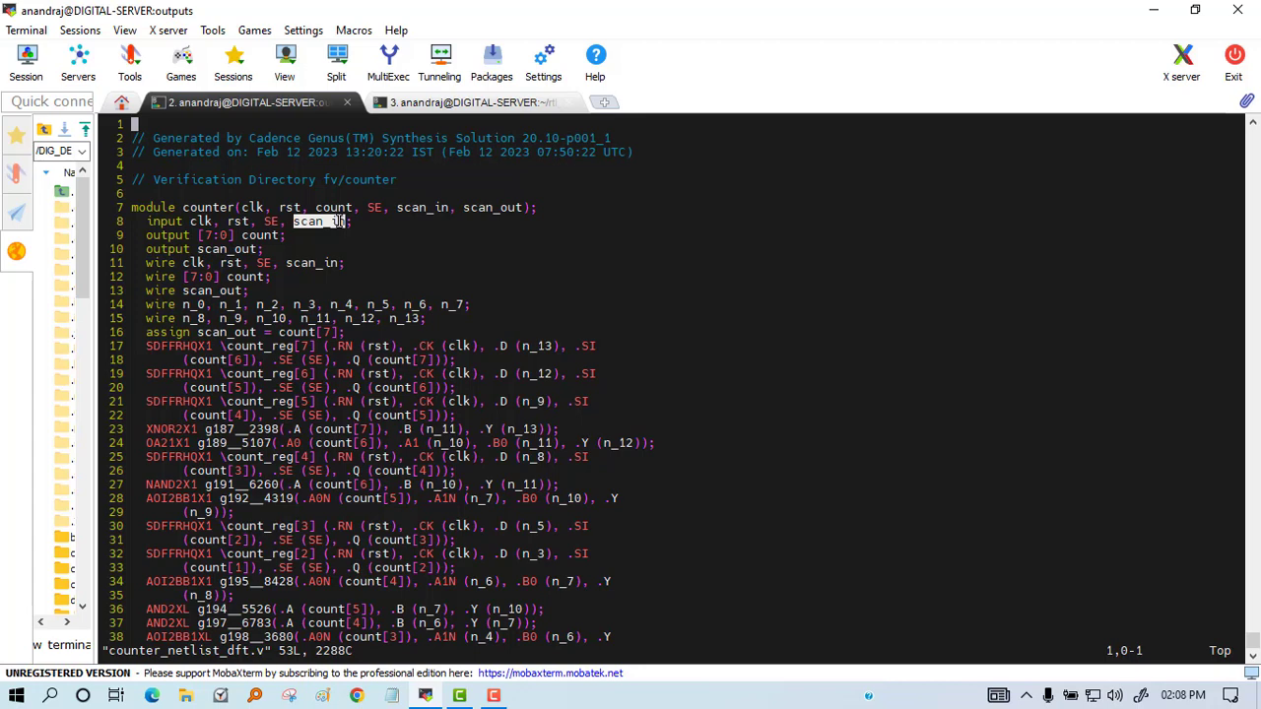
type(":")
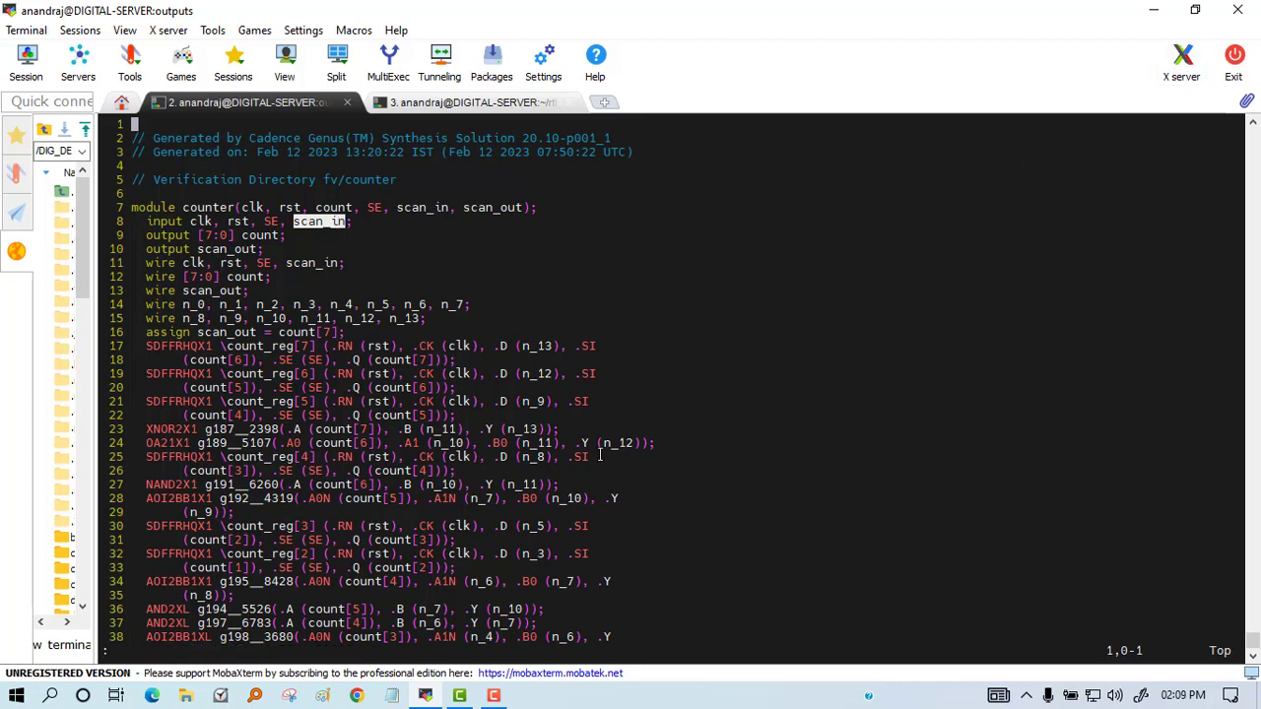
type("q")
- Leave vim and move into the test_scripts folder to list the ATPG scripts
key("Return")
type("ls ")
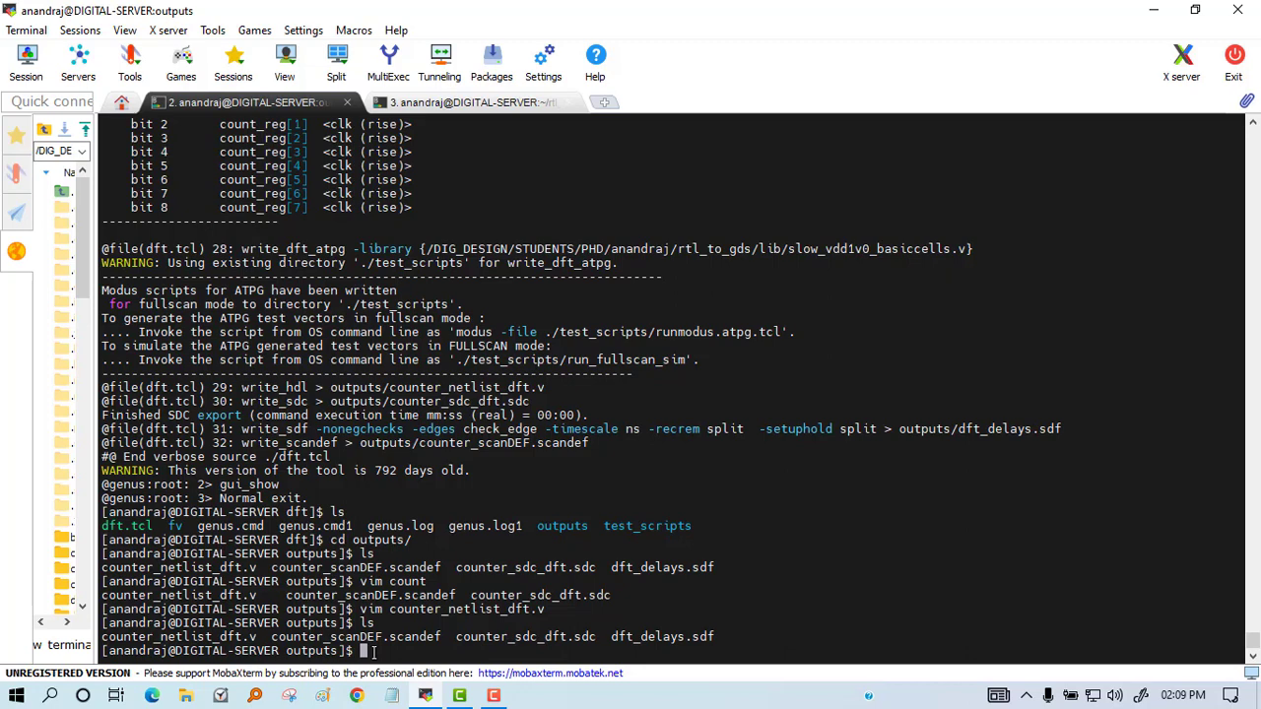
type("cd ..")
key("Return")
type("ls cd test_scripts/ ls ")
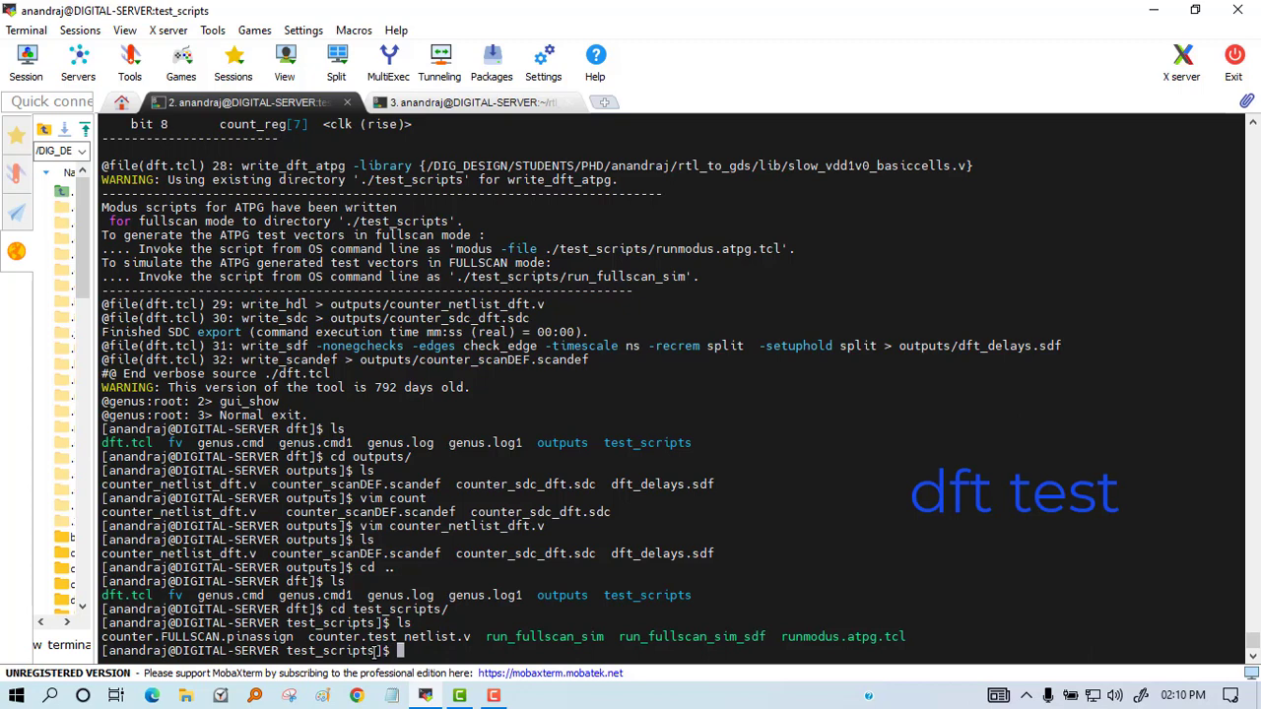
type("modus")
- Launch modus, which segfaults, then move back up to the rtl_to_gds project folder
key("Return")
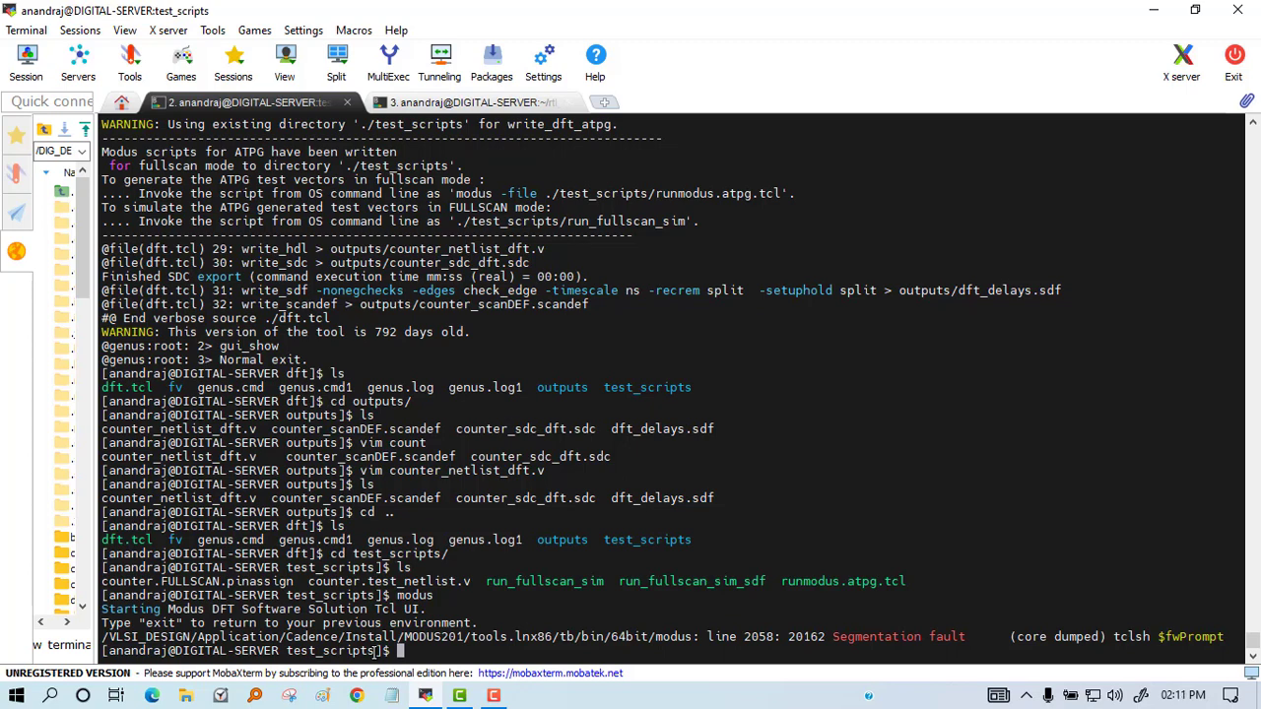
type("cd ..")
key("Return")
type("ls")
key("Return")
type("cd .. ls")
key("Return")
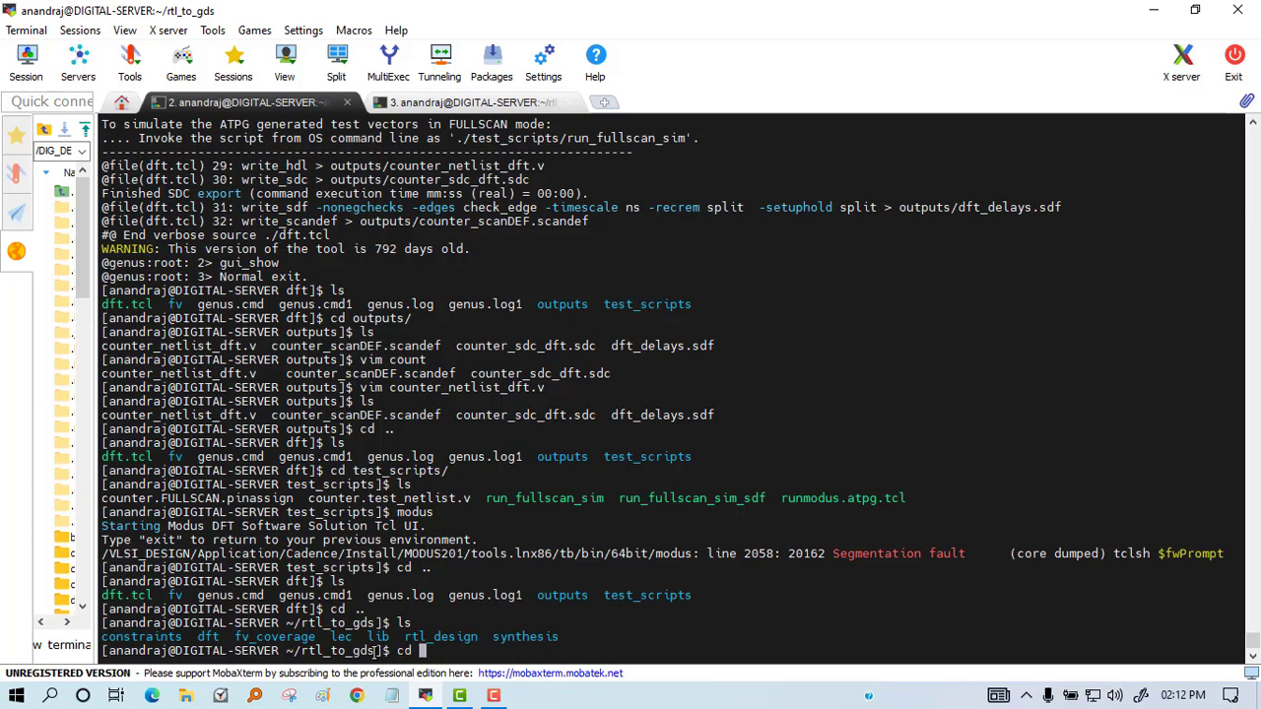
type("lec ls")
- Enter the lec folder and review counter.do's library read and golden counter.v design lines
double_click(651, 638)
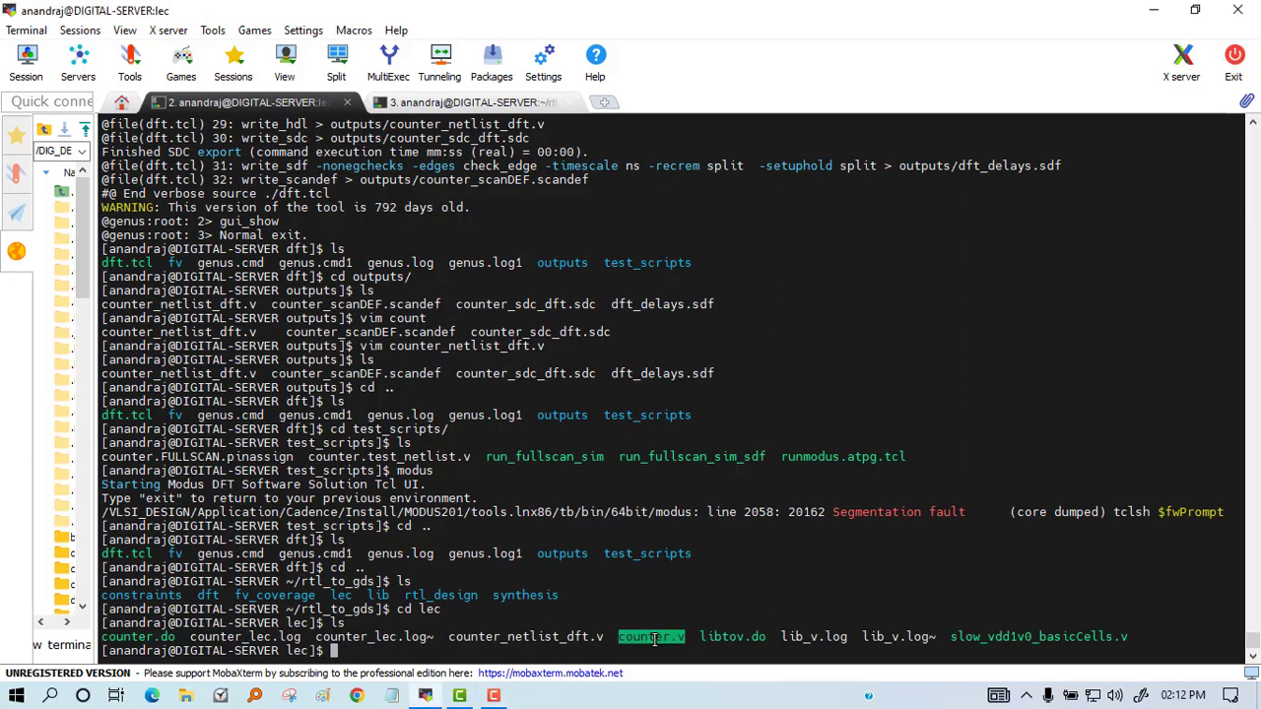
double_click(517, 638)
left_click(373, 653)
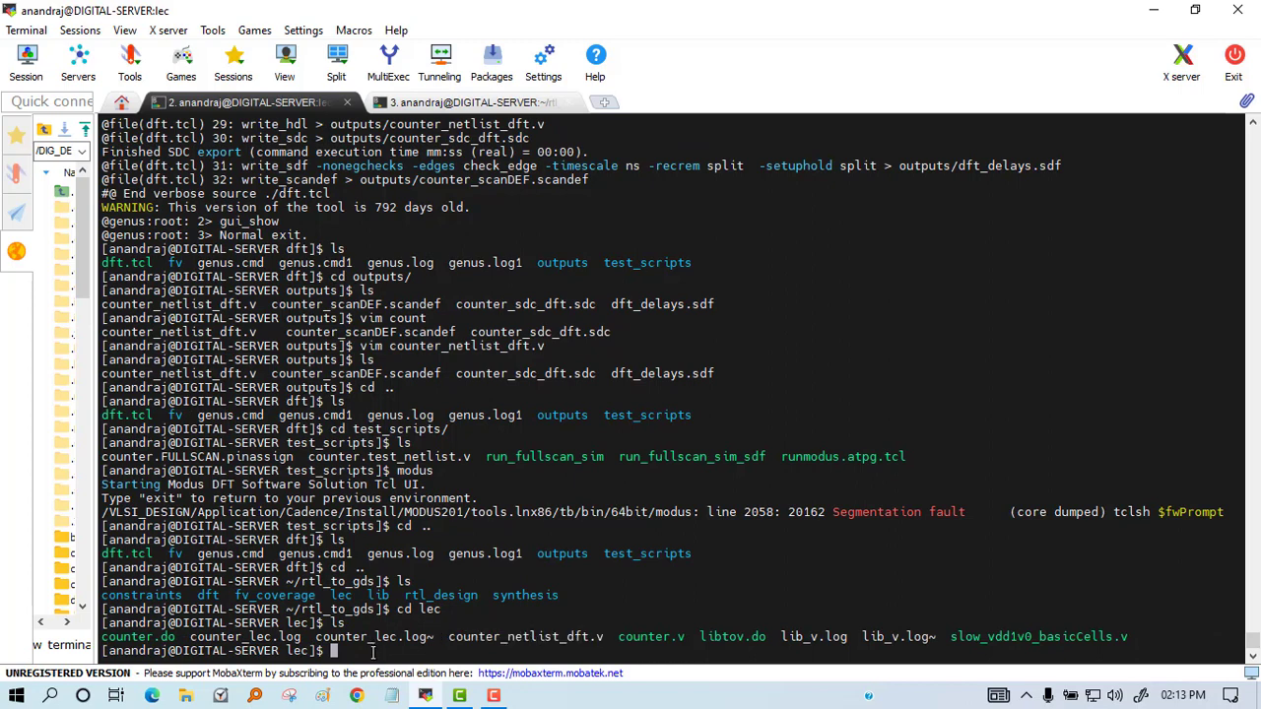
type("ls")
key("Return")
type("vim counter.do")
key("Return")
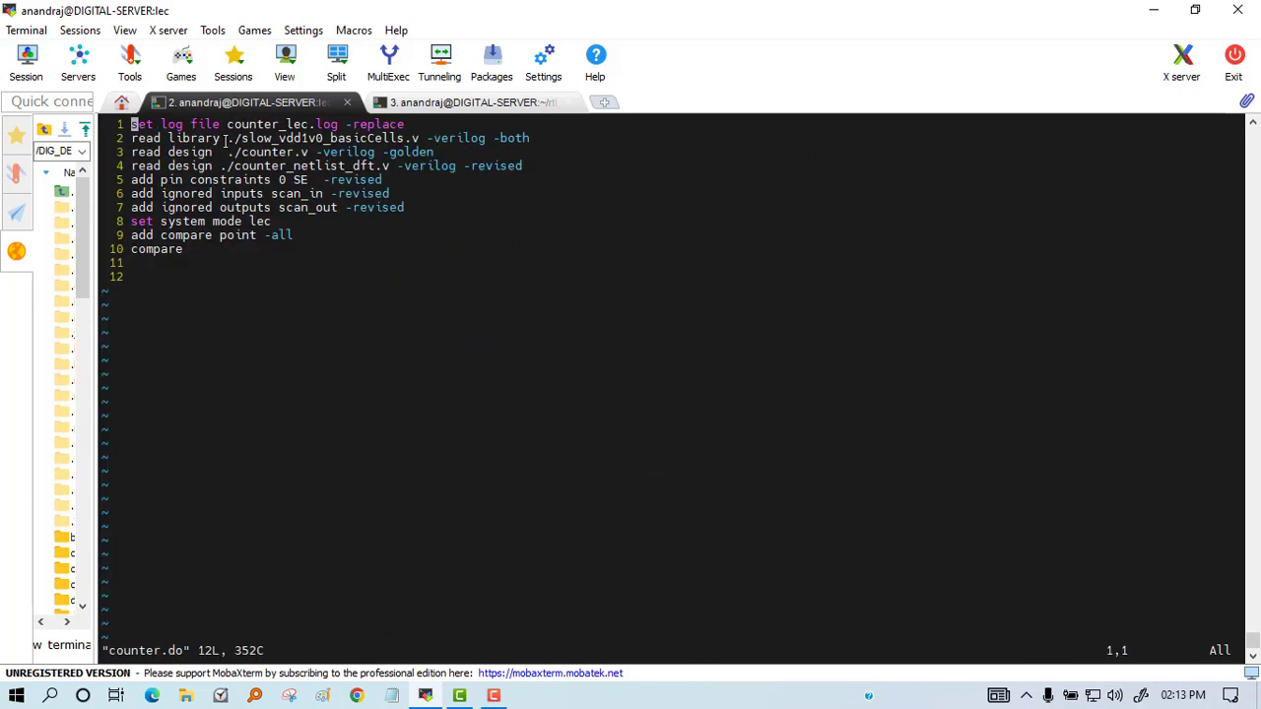
mouse_move(220, 138)
left_mouse_down()
mouse_move(484, 138)
mouse_move(436, 153)
left_mouse_up()
left_click(365, 149)
type(":q")
key("Return")
type("tcsh")
- Source the Cadence environment in tcsh and launch lec -dofile counter.do
key("Return")
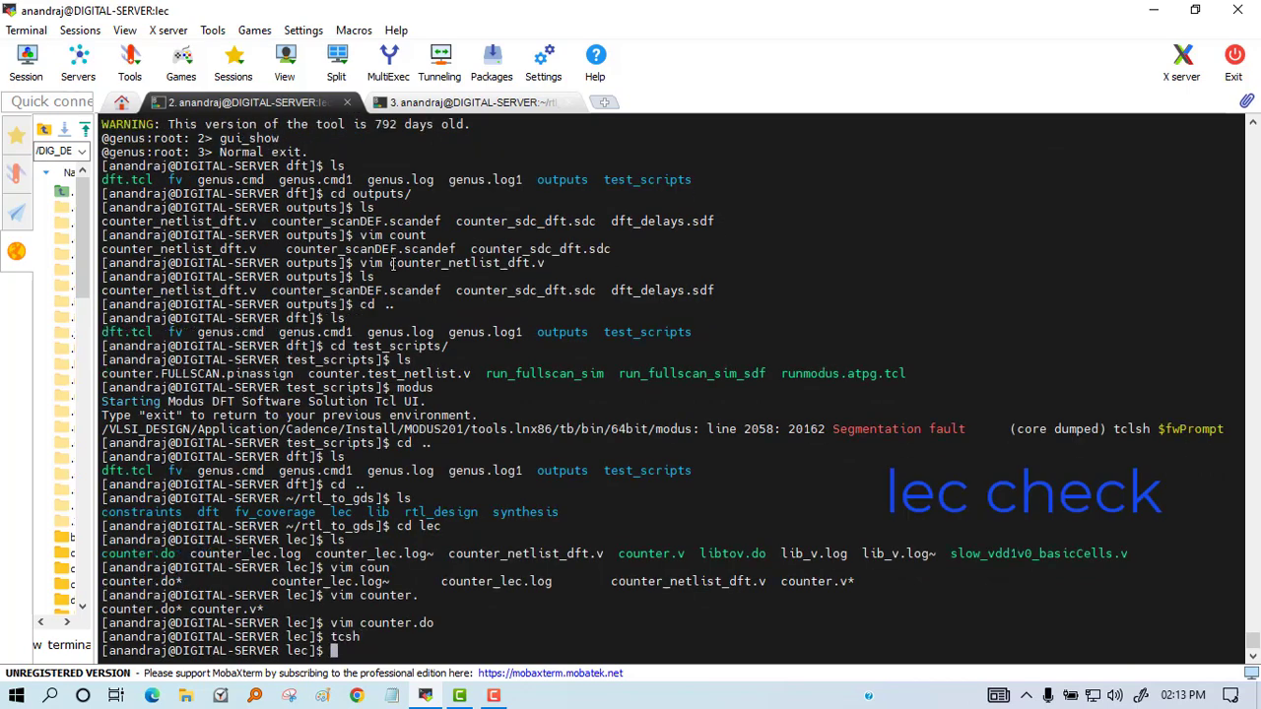
type("source /DIG")
key("Tab")
type("_DESIGN02/APPLICATION_CMS/Cadence/cshrc_cadence")
key("Return")
type("lec")
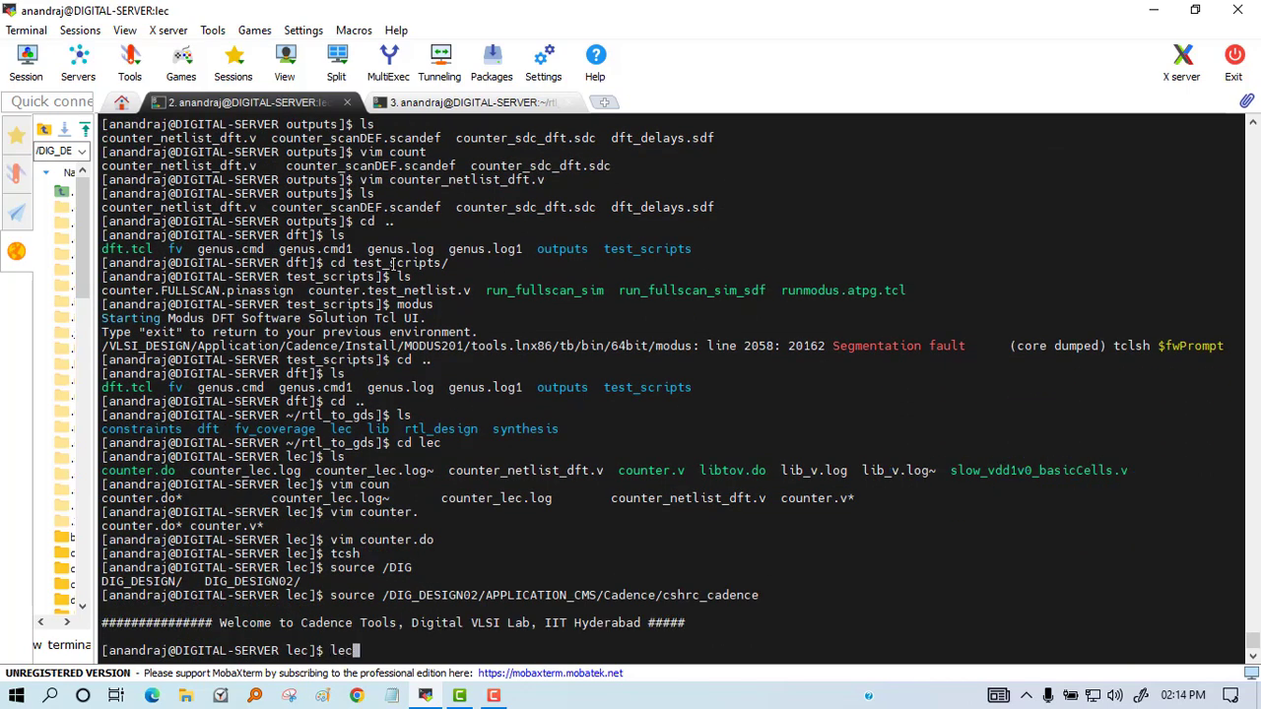
type(" -dofile counter.do")
key("Return")
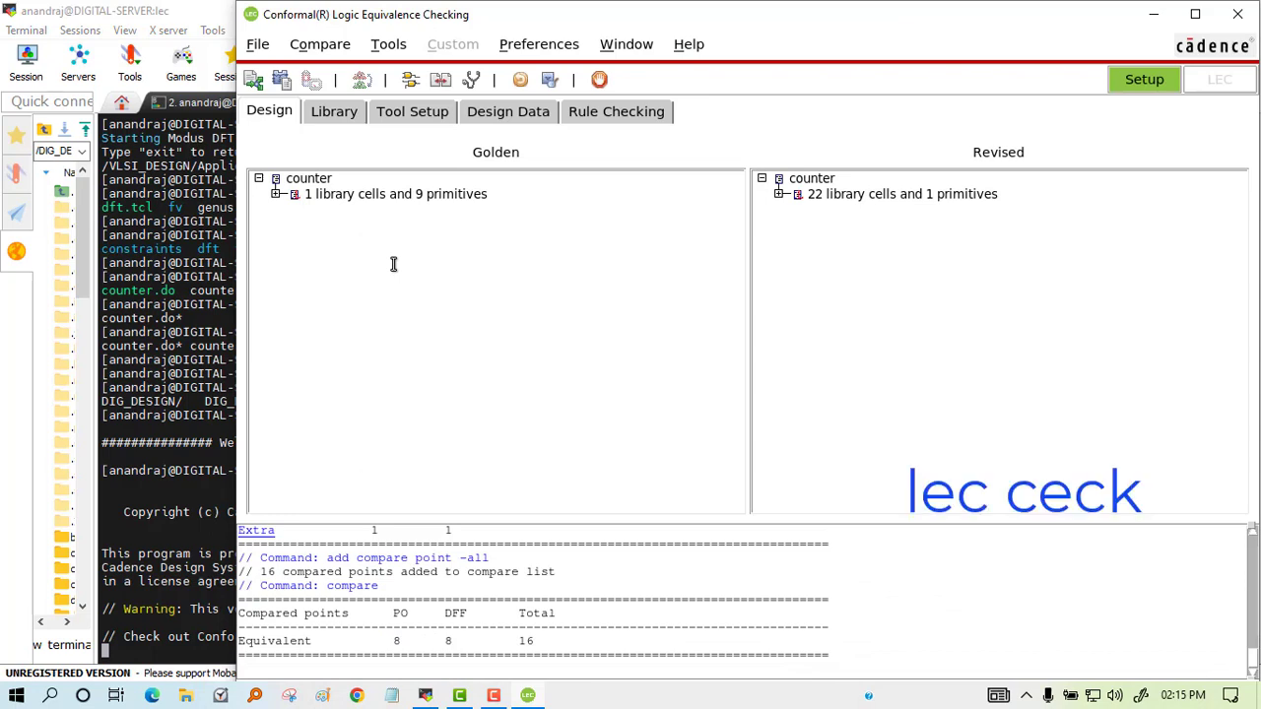
- Mark the 16 equivalent compared points in the Conformal LEC transcript
left_click_drag(386, 641, 394, 642)
scroll(450, 604, "up", 2)
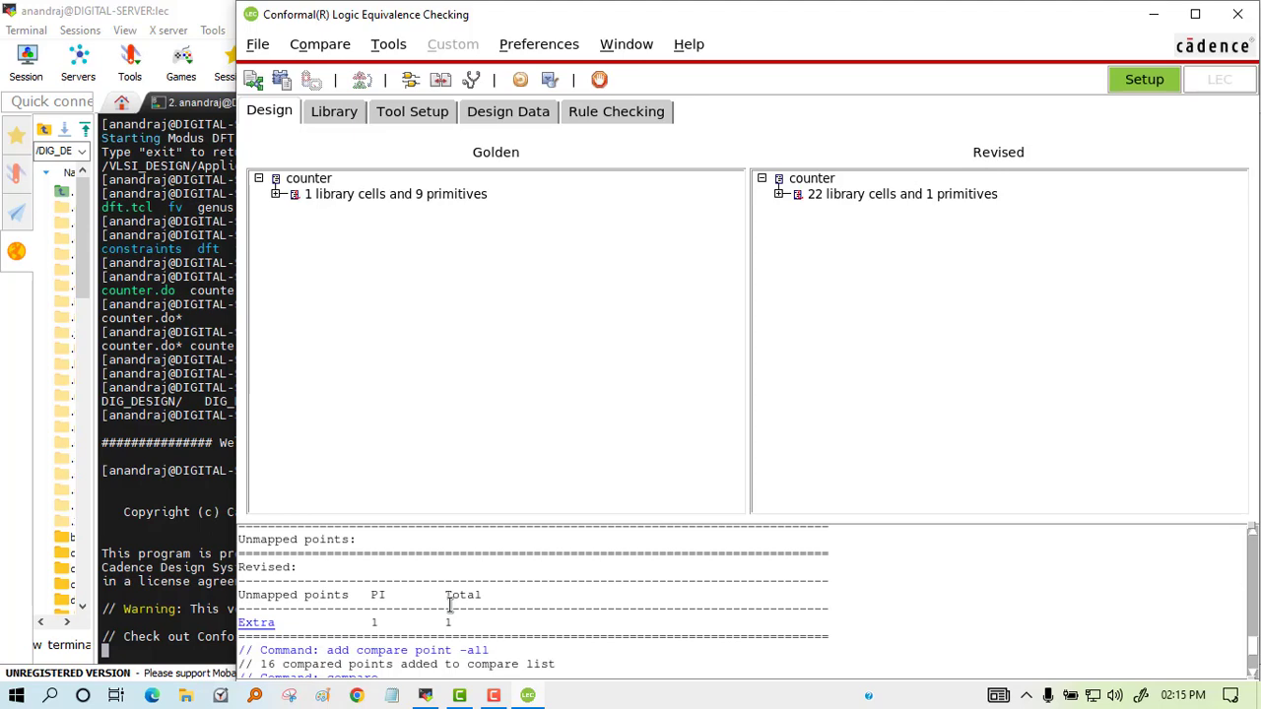
scroll(450, 604, "down", 2)
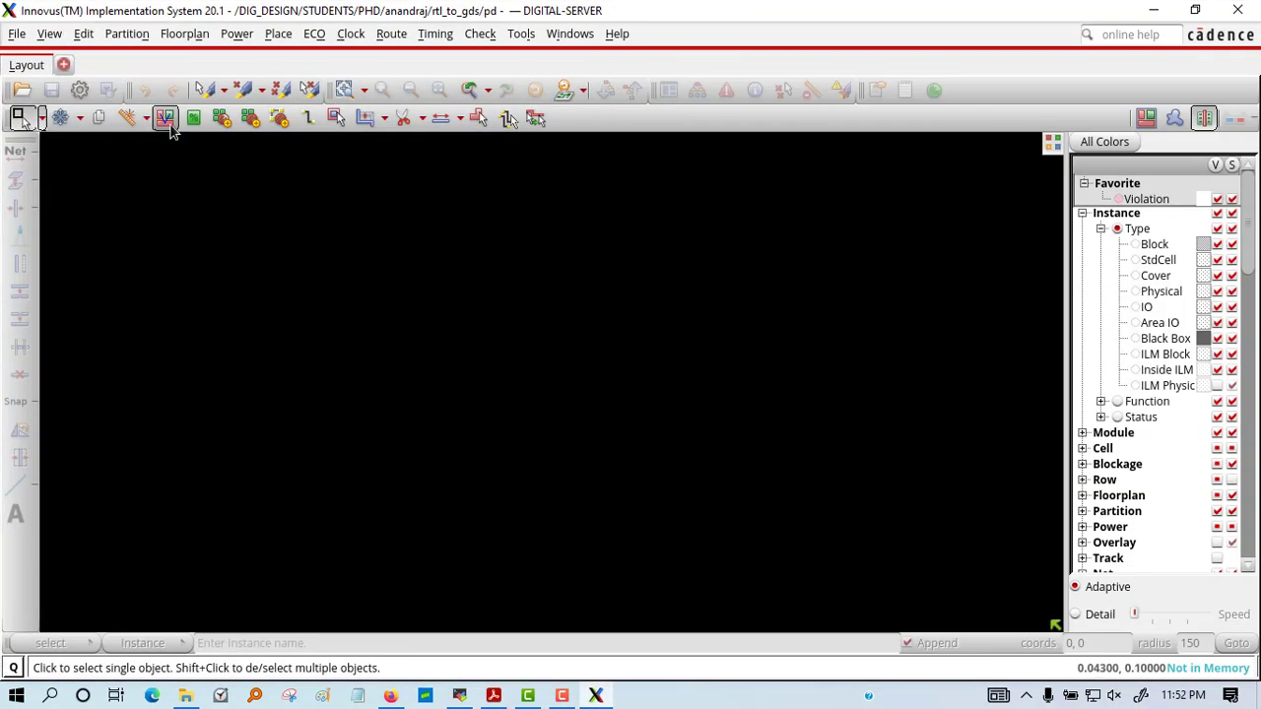
- Start the design import with counter_netlist.v as the Verilog netlist
left_click(467, 123)
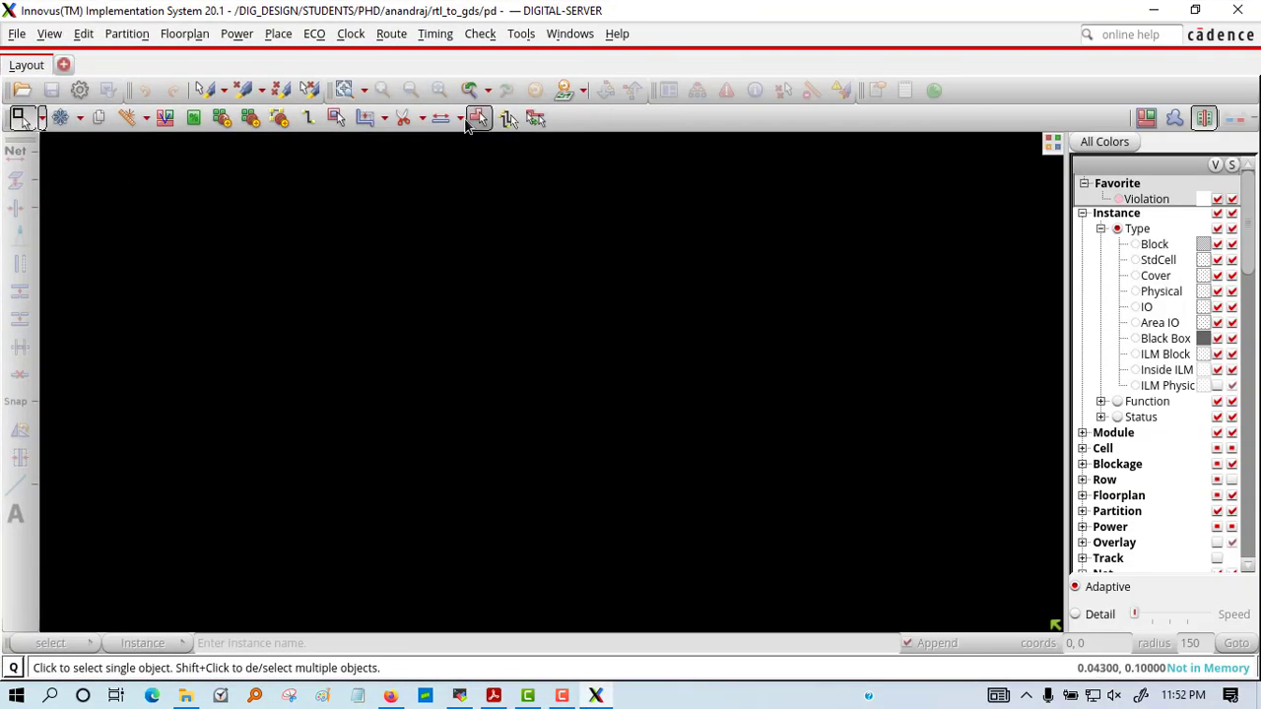
left_click(16, 33)
left_click(59, 64)
left_click(893, 165)
left_click(863, 265)
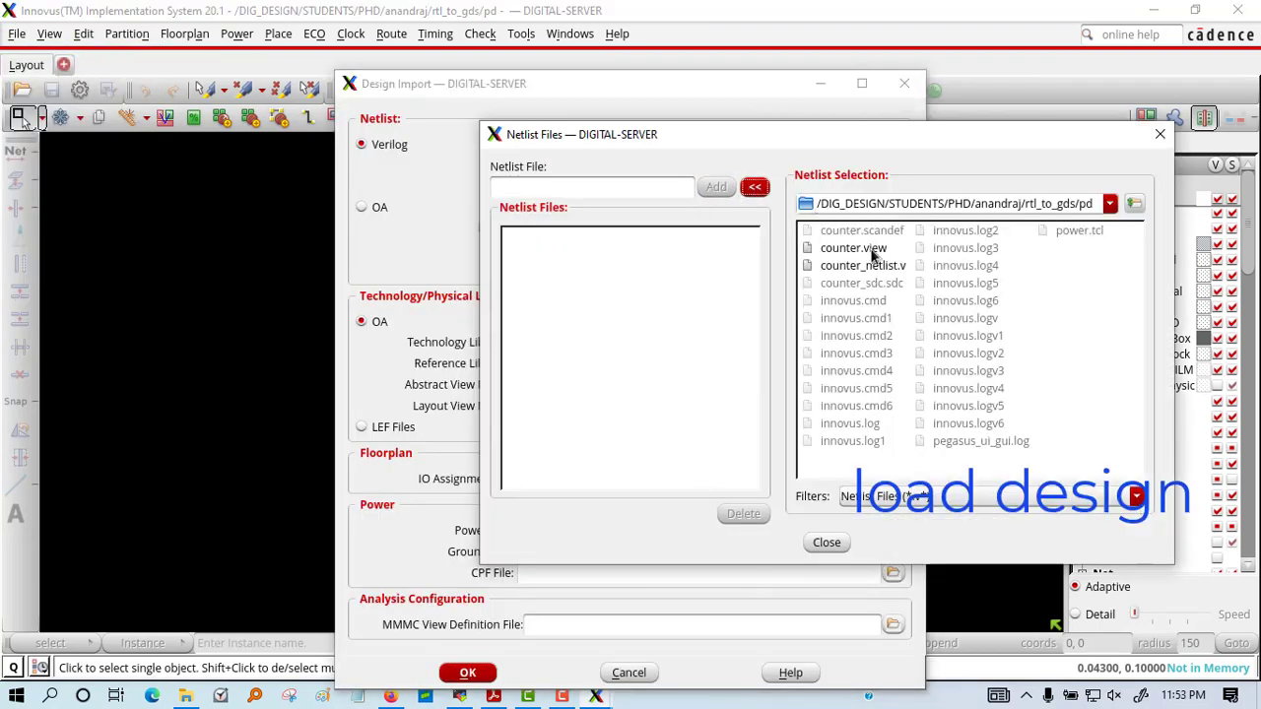
left_click(717, 186)
left_click(827, 541)
- Add gsclib045_tech.lef and gsclib045_macro.lef as the physical libraries
left_click(362, 426)
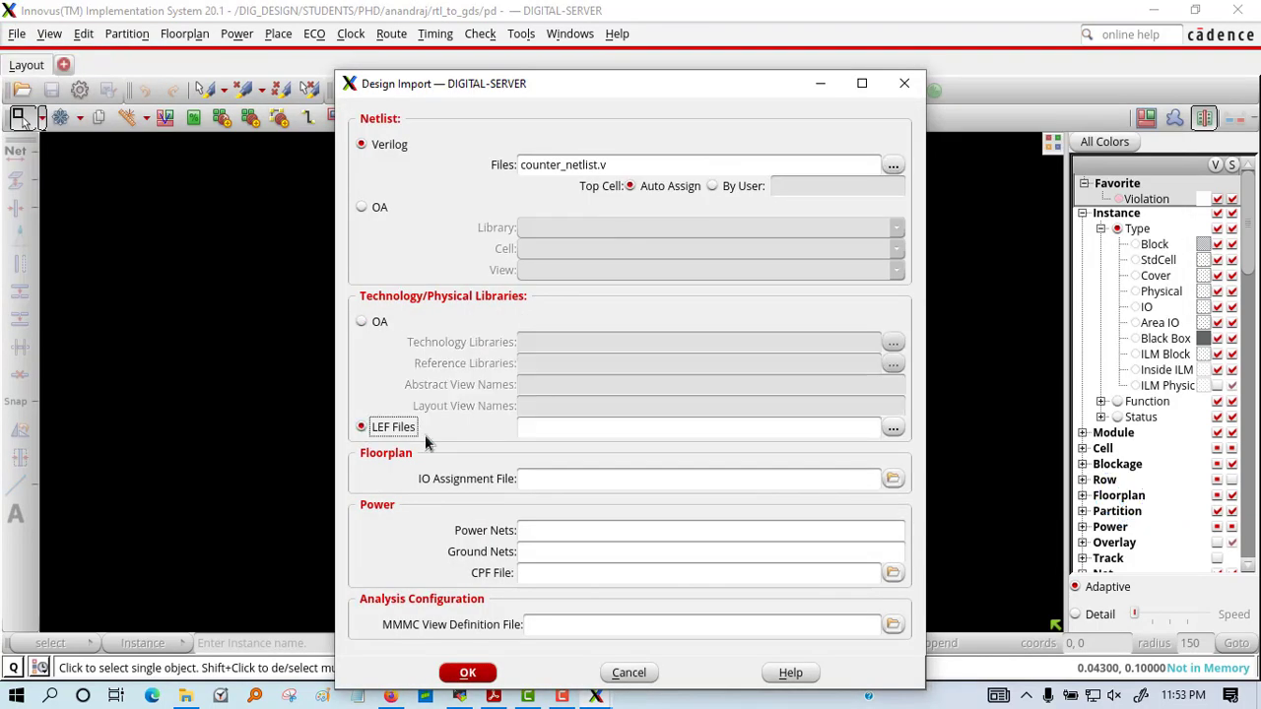
left_click(892, 430)
left_click(735, 186)
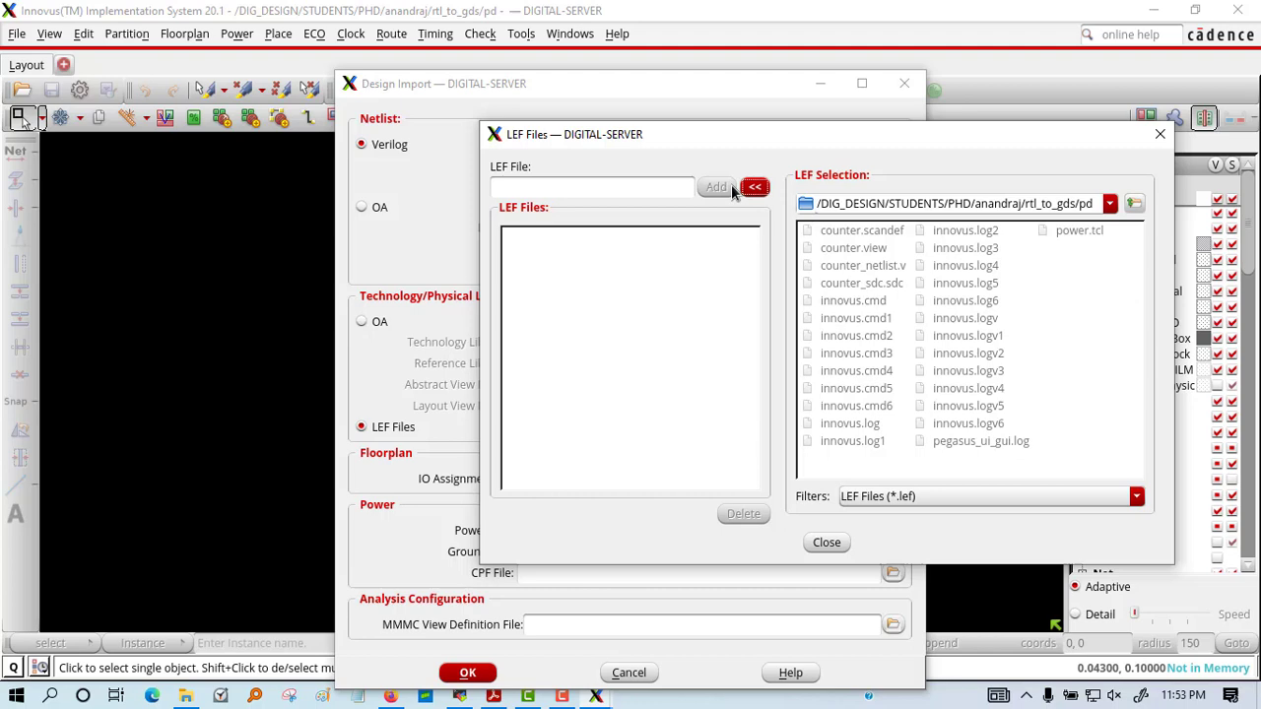
left_click(1134, 203)
double_click(832, 336)
double_click(865, 248)
left_click(827, 542)
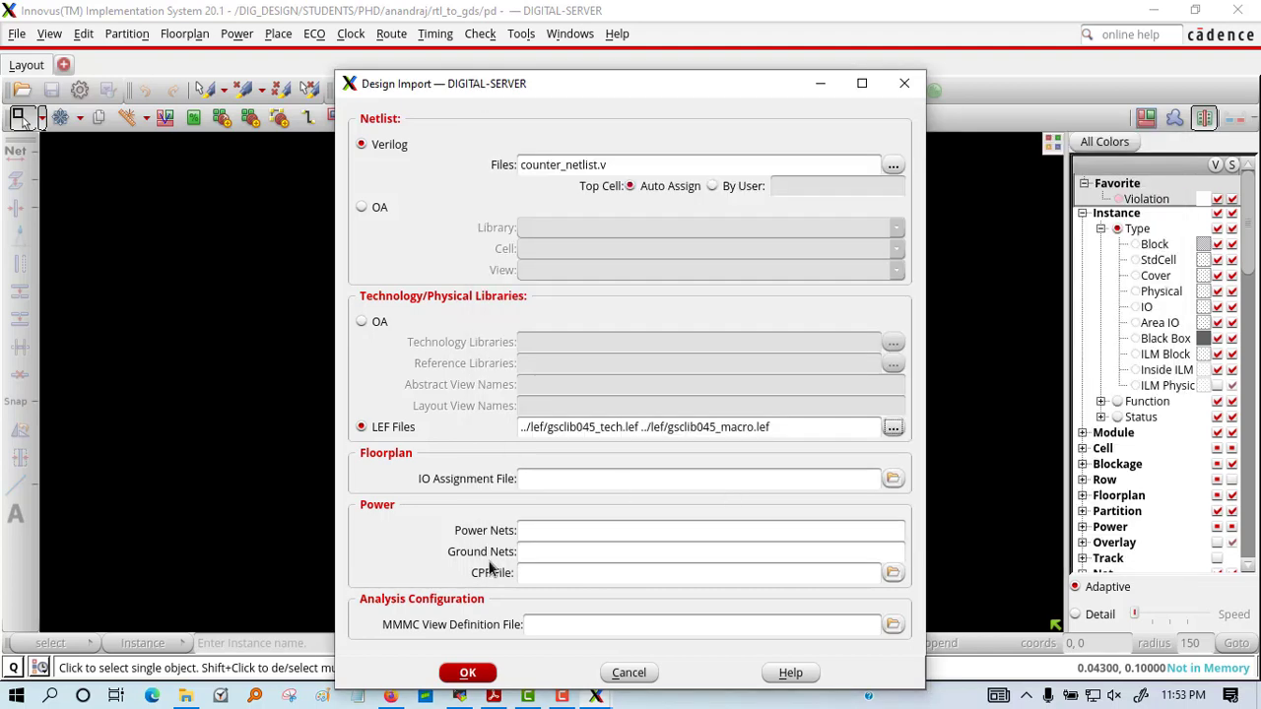
- Set power VDD, ground VSS and counter.view as the MMMC setup, then import the design
left_click(562, 532)
left_click(559, 554)
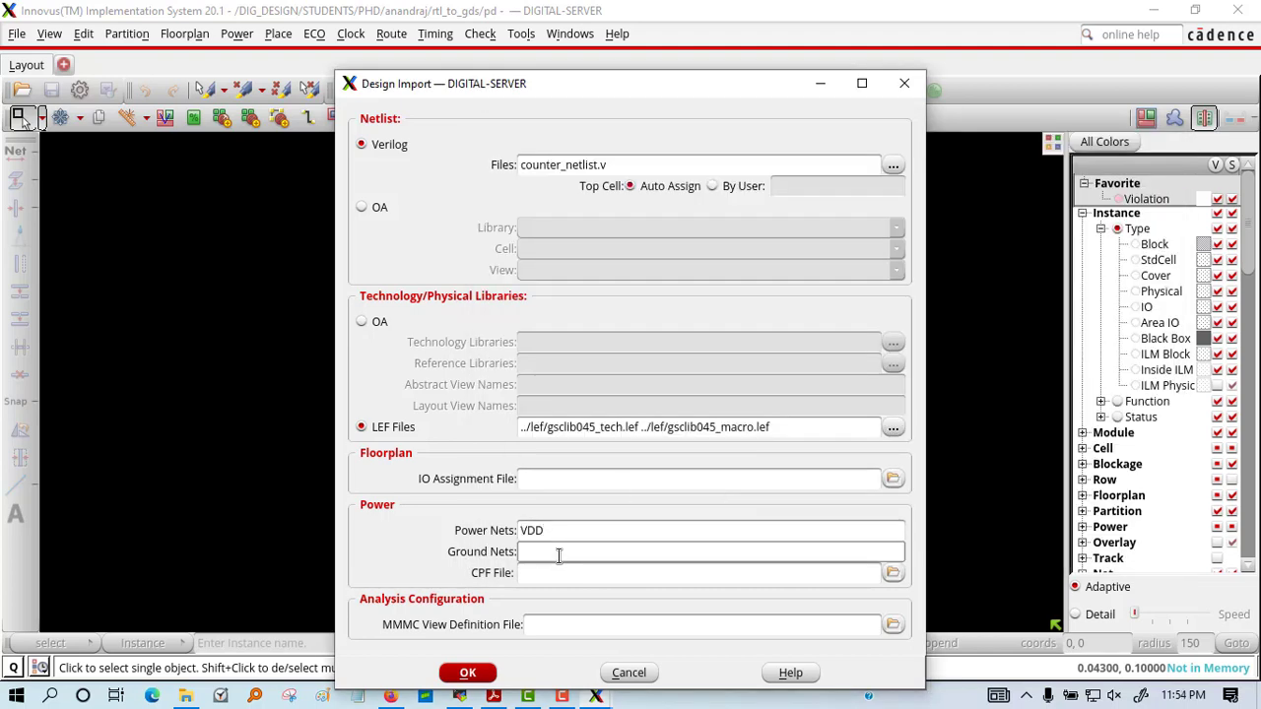
type("VSS")
left_click(591, 625)
left_click(892, 624)
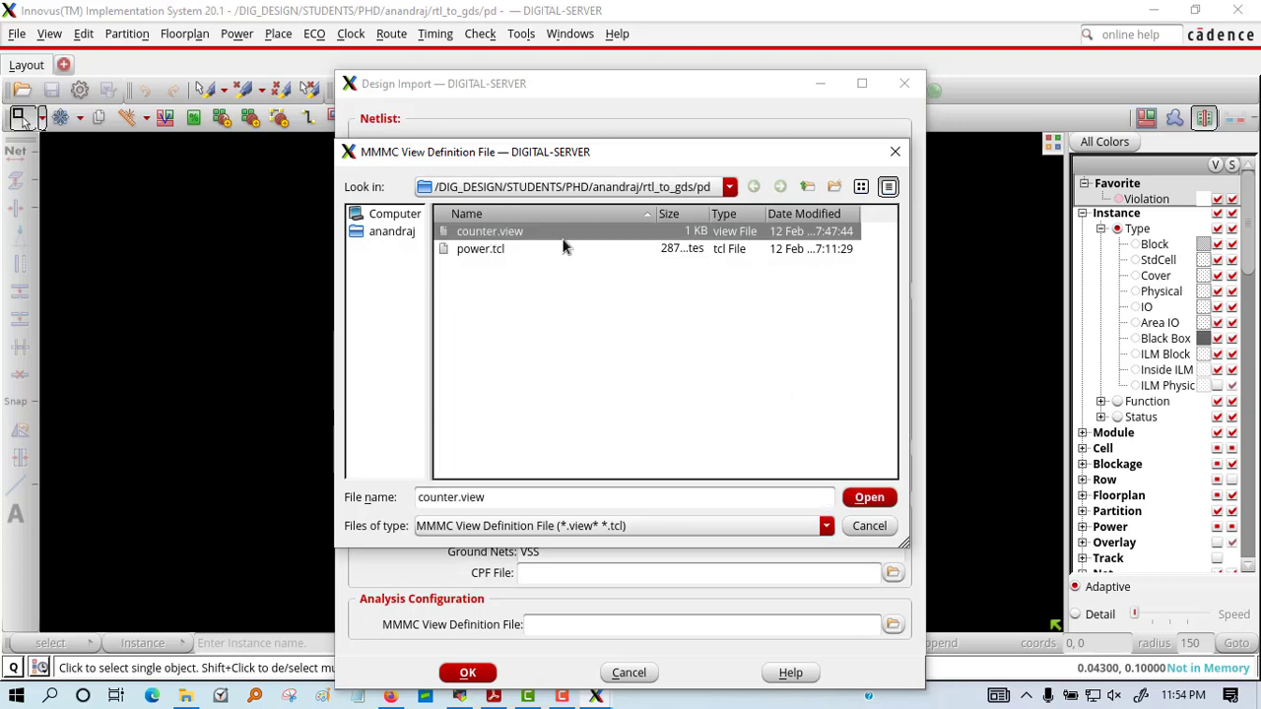
left_click(869, 497)
left_click(468, 673)
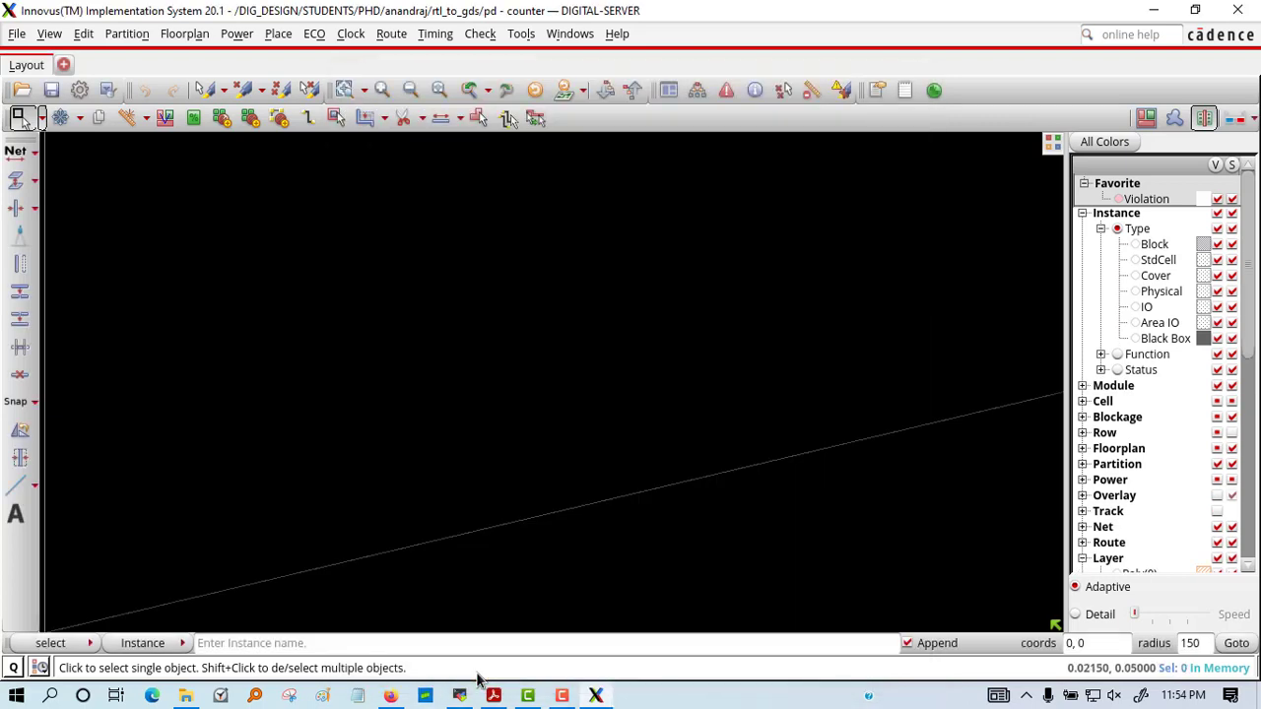
- Show the floorplan core rows and glance at the Specify Floorplan settings without changes
left_click(1148, 120)
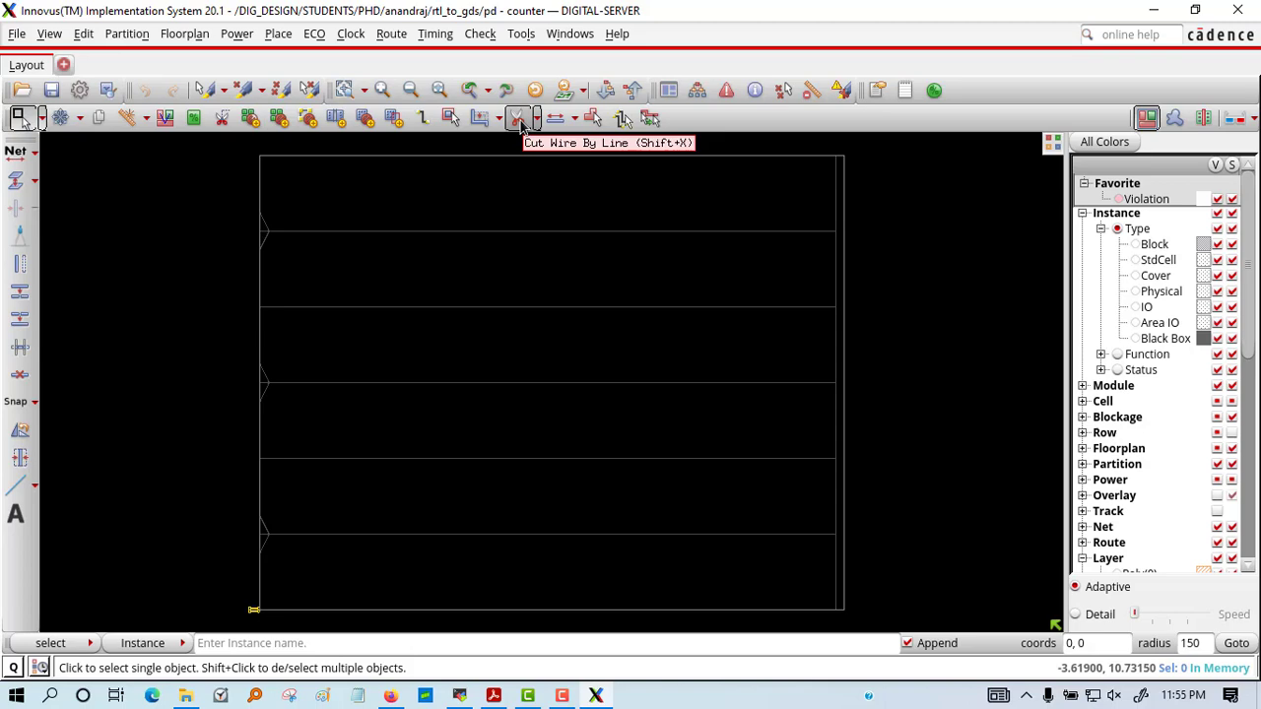
left_click(185, 34)
left_click(226, 62)
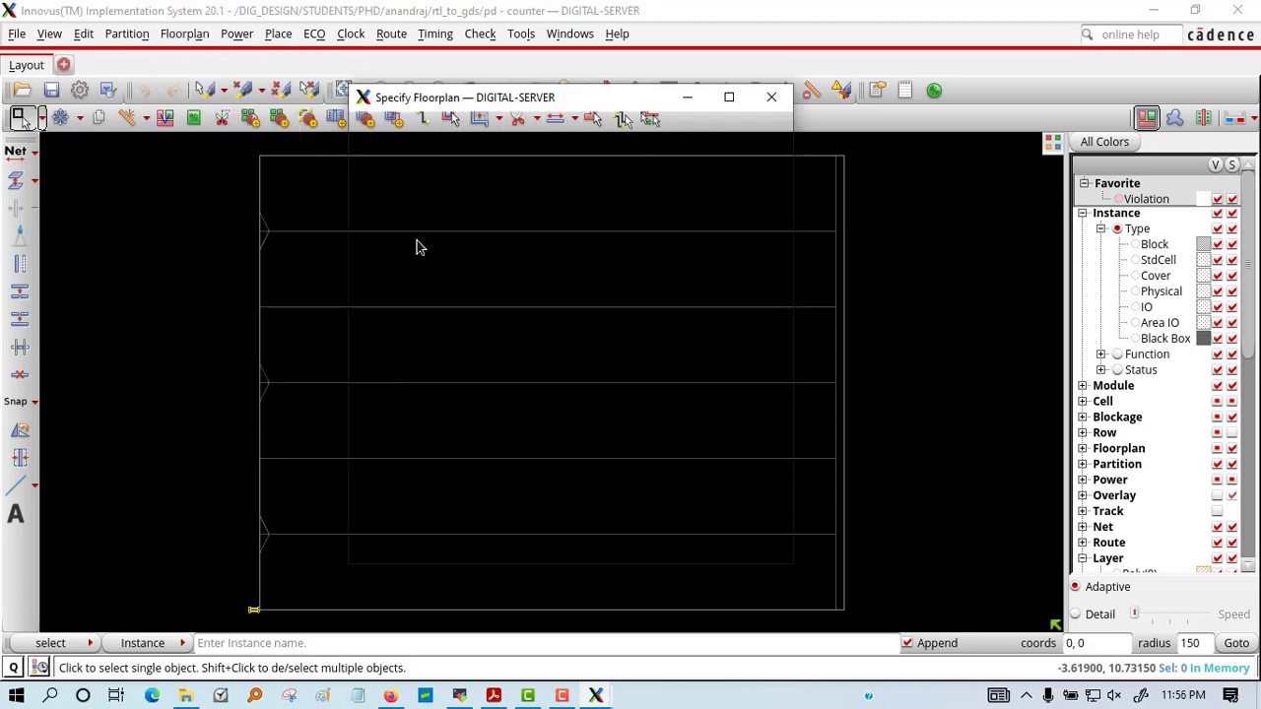
key("Escape")
- Browse the counter's terminals, nets and standard cells in the Design Browser, then close it
left_click(520, 34)
left_click(551, 62)
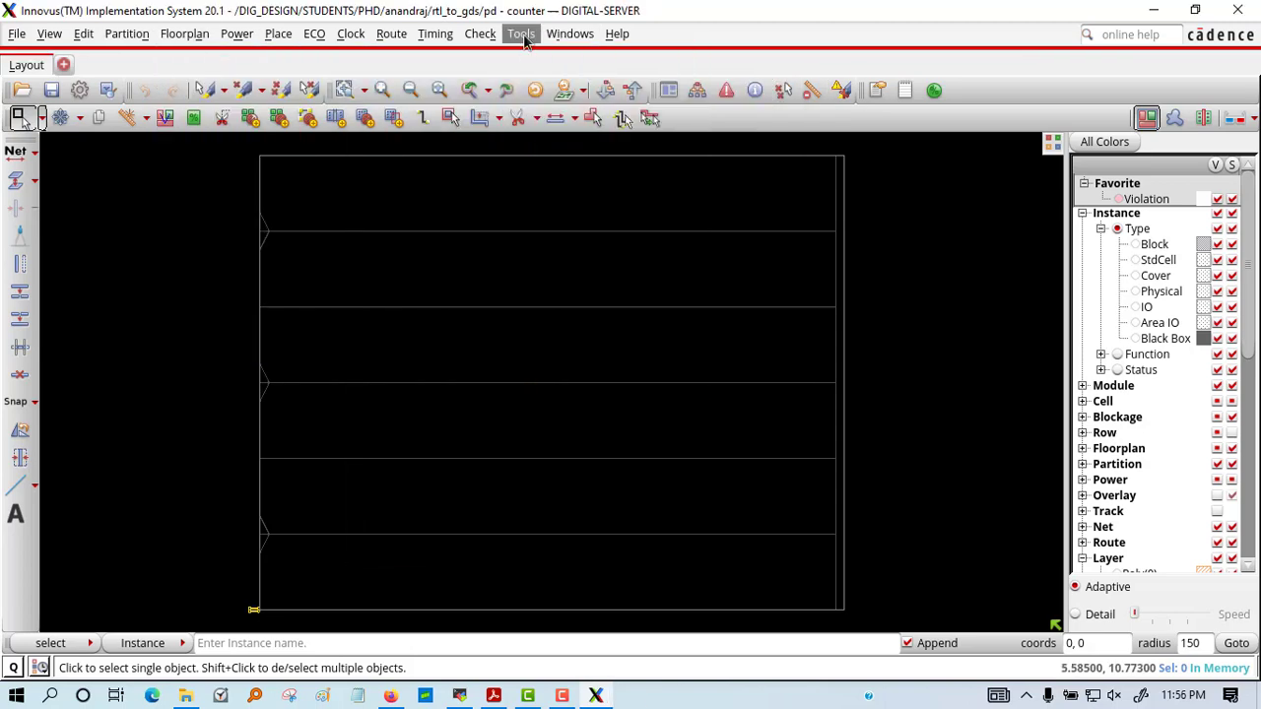
left_click(112, 259)
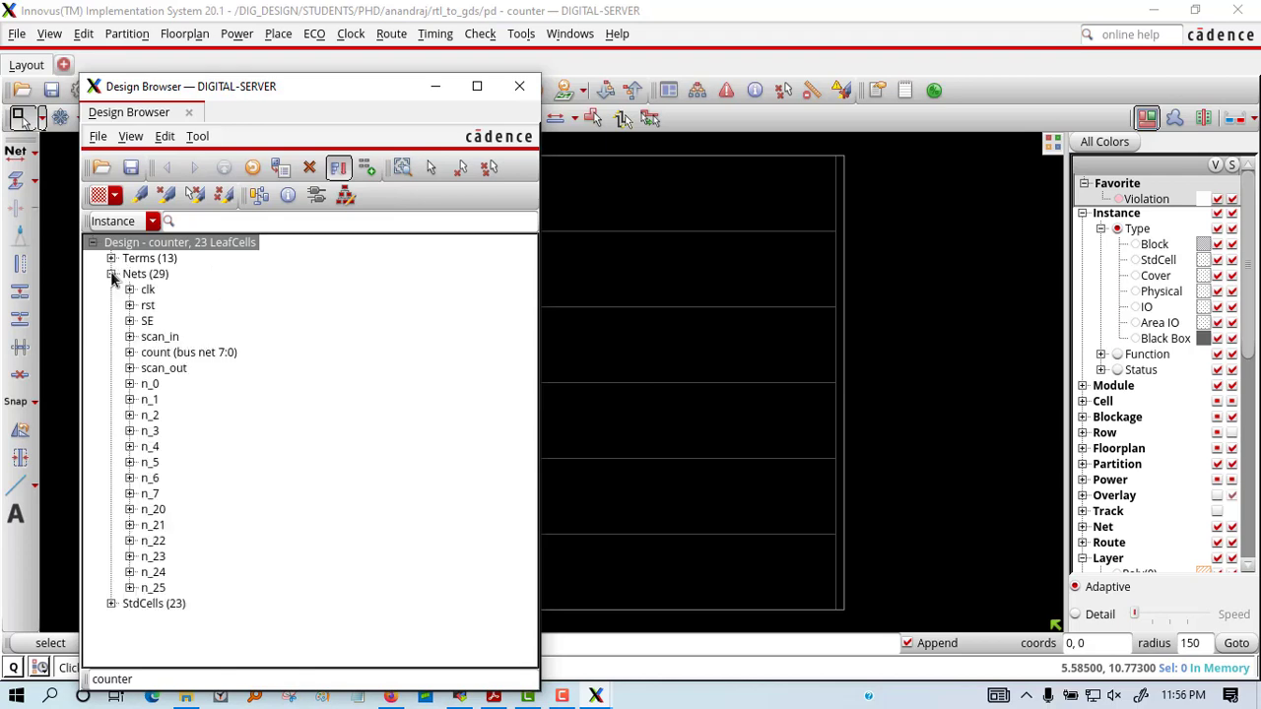
left_click(112, 274)
left_click(111, 289)
left_click(519, 86)
left_click(186, 36)
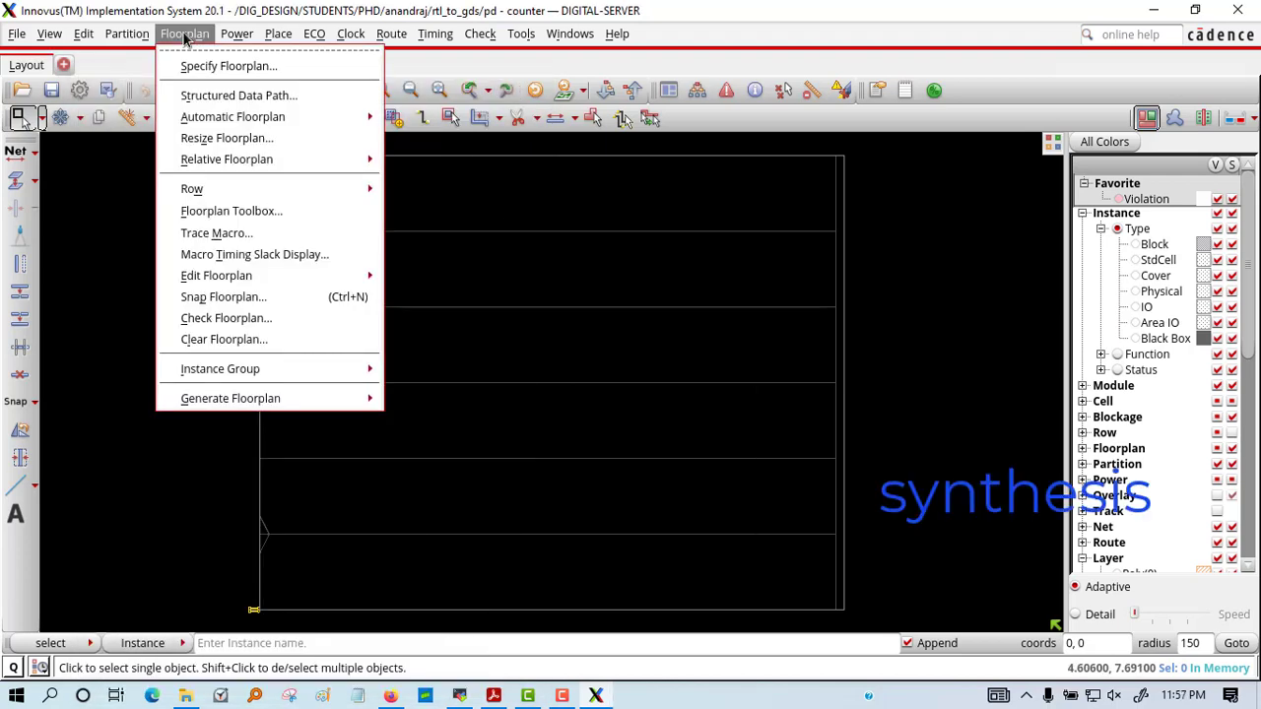
- Specify the floorplan with aspect ratio 1 and 2.5 core-to-die margins on all four sides
left_click(217, 69)
double_click(702, 223)
type("0.1")
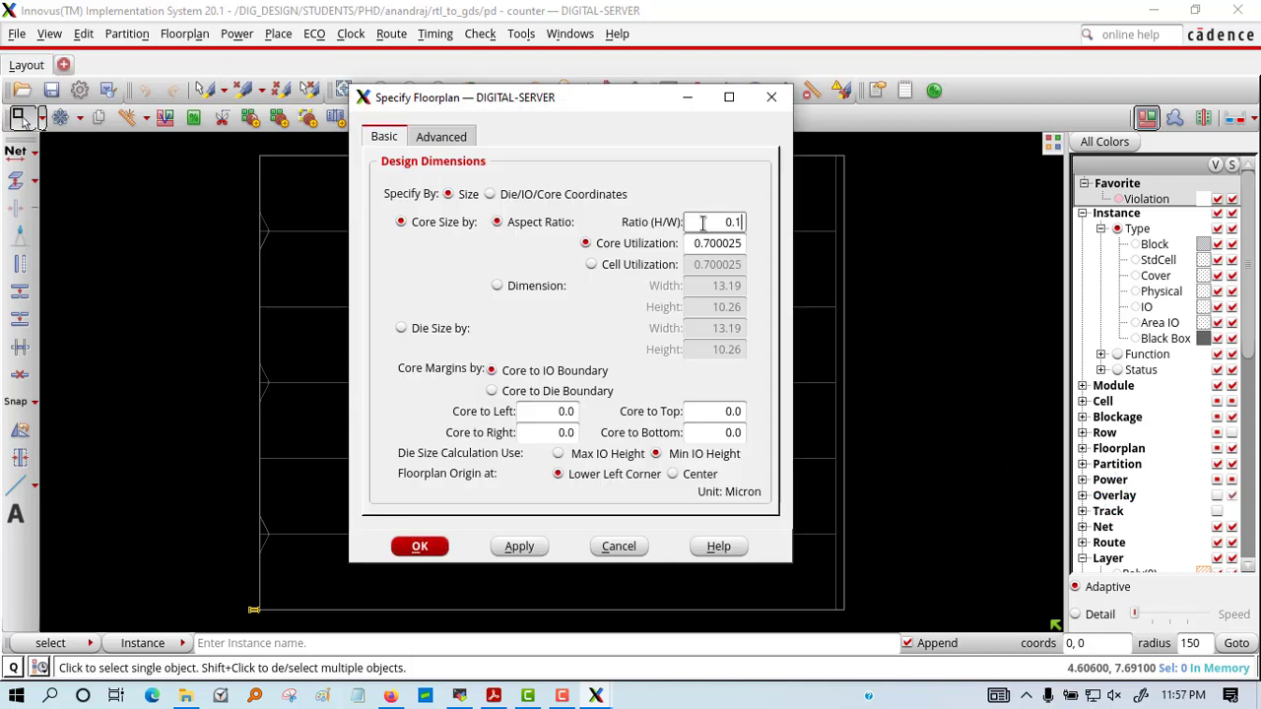
type("1")
left_click(491, 391)
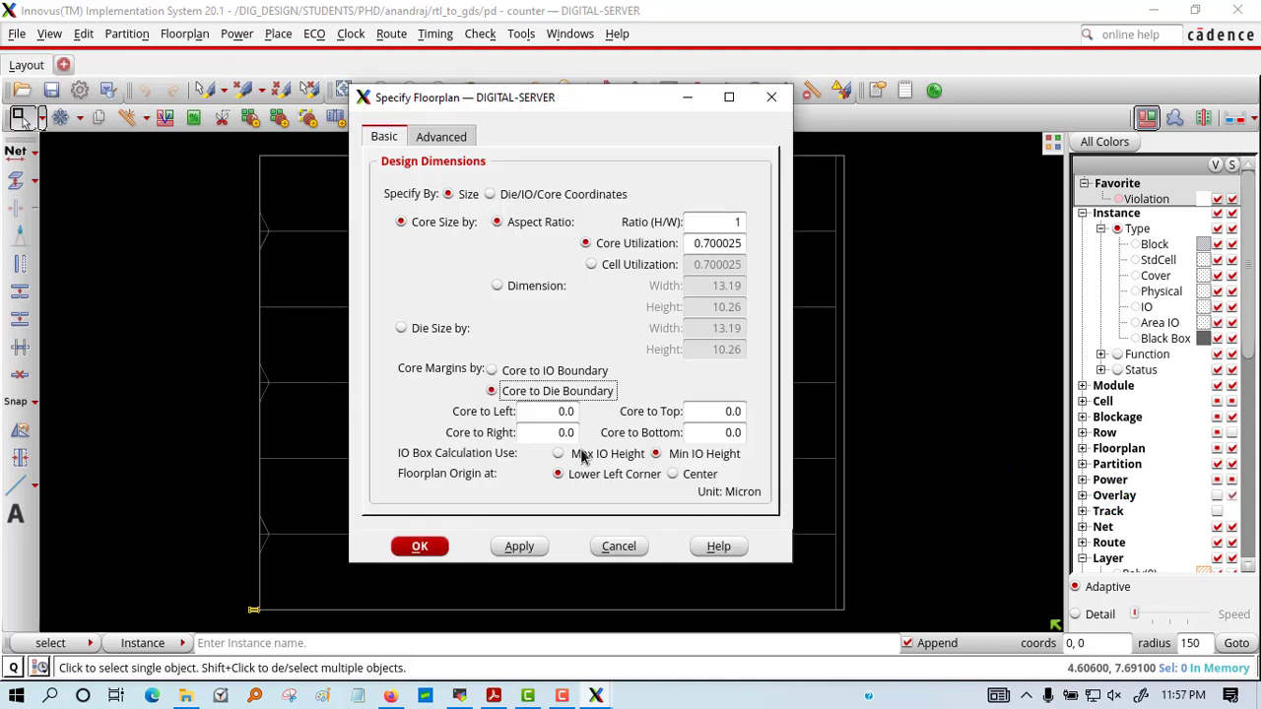
double_click(567, 412)
type("2.5")
double_click(734, 412)
type("2.5")
double_click(566, 433)
type("2.5")
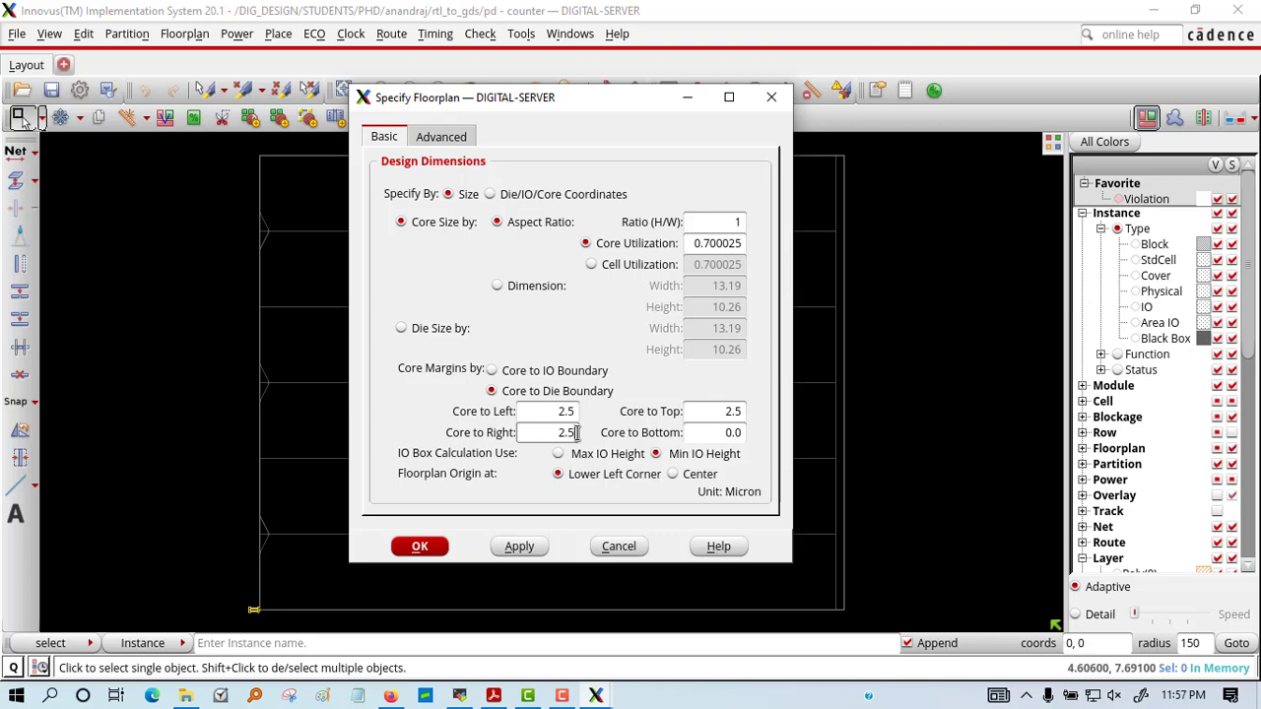
double_click(734, 433)
type("2.5")
left_click(434, 546)
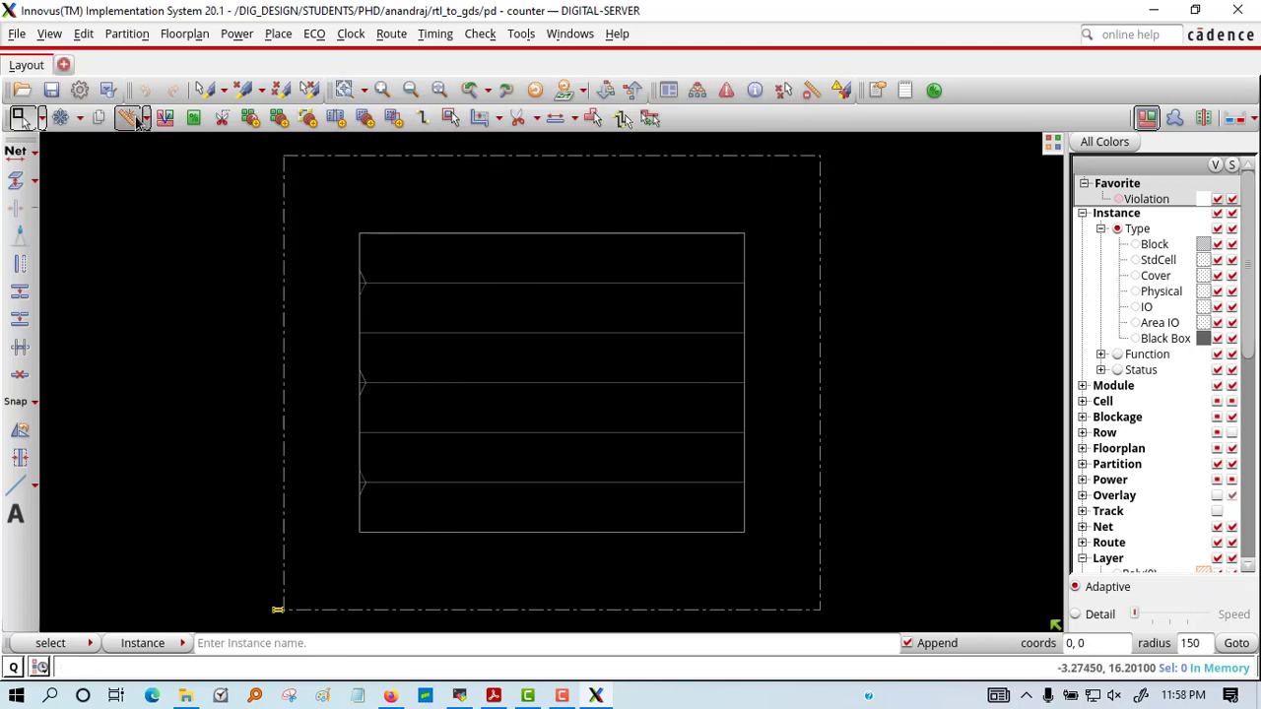
- Start Add Ring and choose VDD and VSS as the ring nets
left_click(237, 33)
left_click(442, 173)
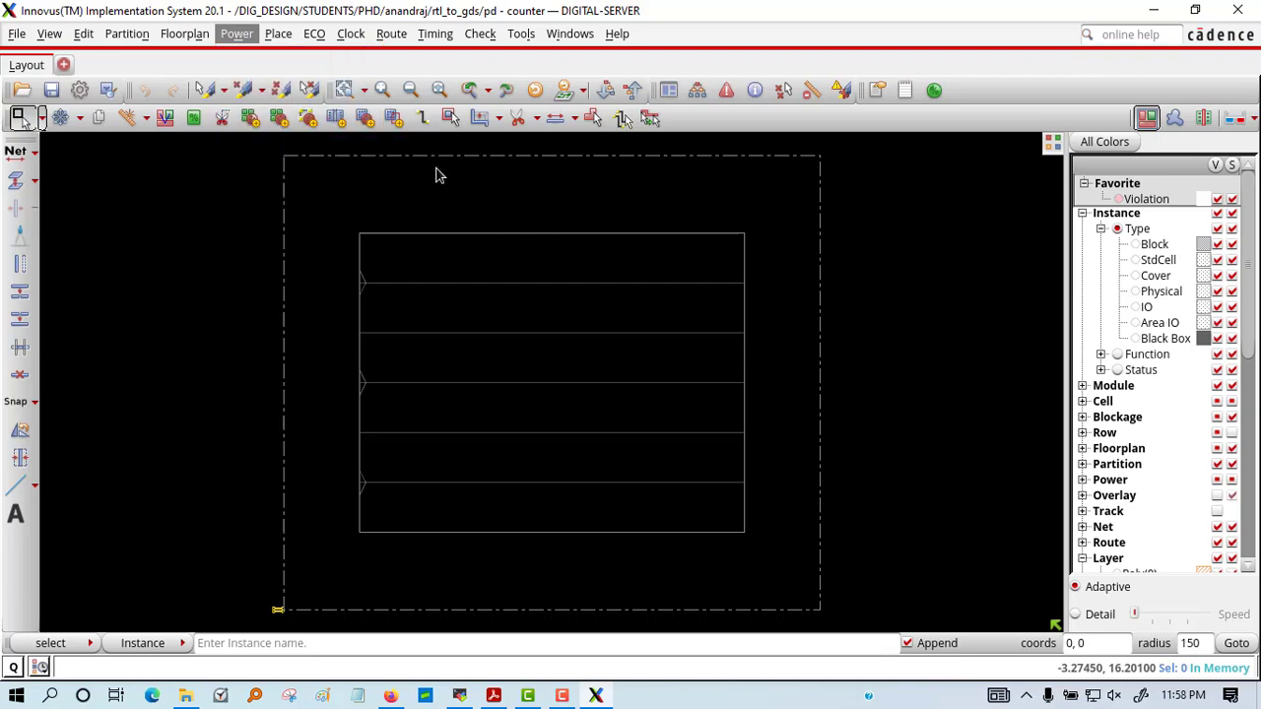
left_click(760, 176)
left_click_drag(409, 177, 406, 193)
left_click(533, 253)
left_click(439, 406)
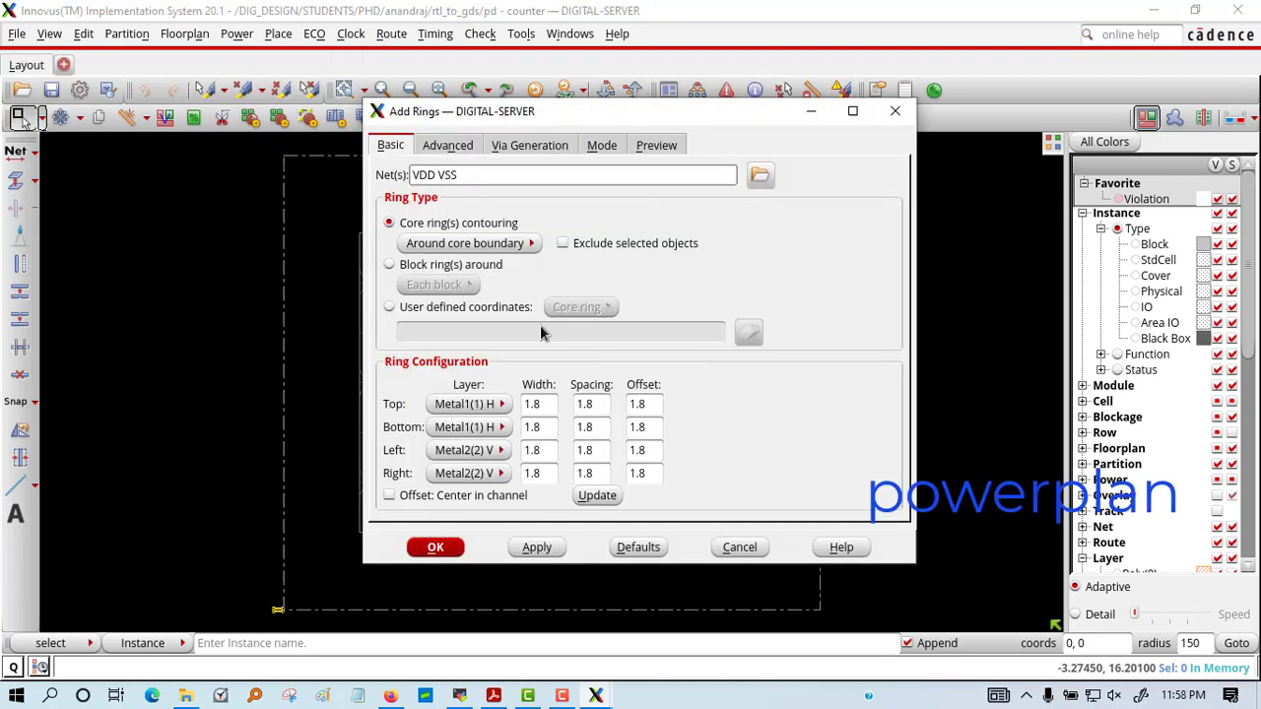
left_click_drag(540, 116, 854, 125)
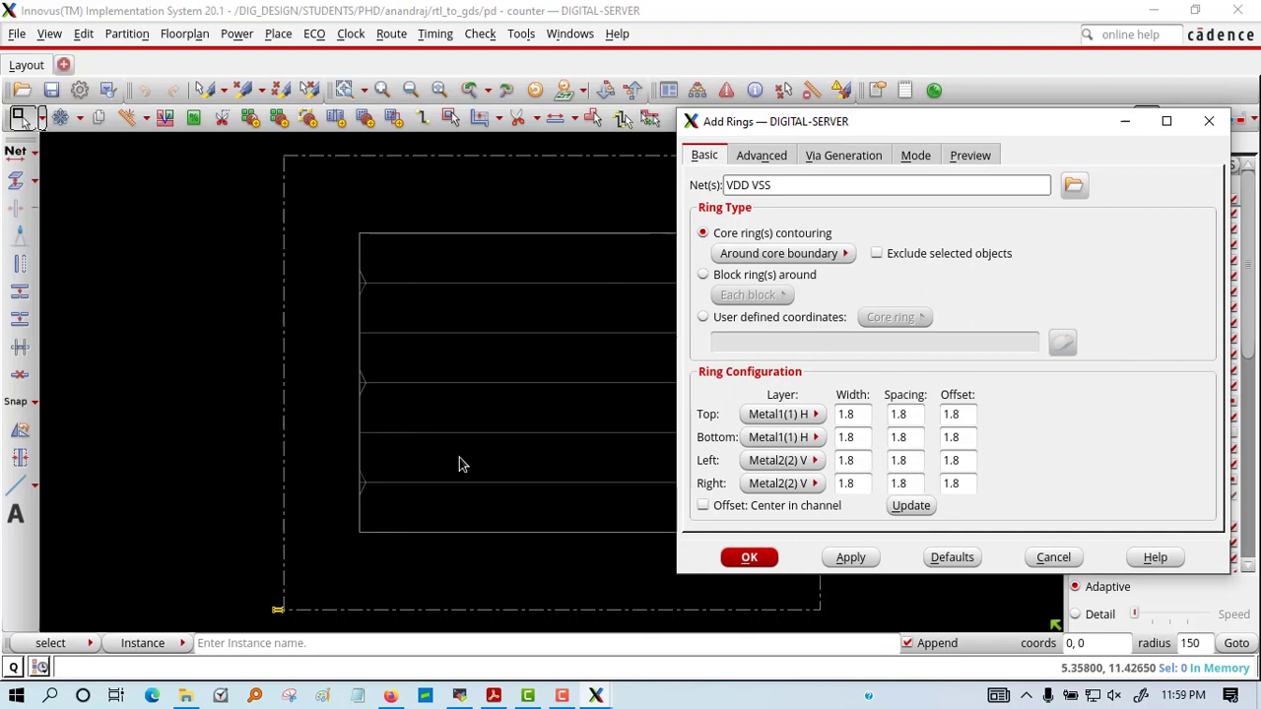
- Put the top and bottom rings on Metal11 and the left and right rings on Metal10
left_click(784, 414)
left_click(783, 653)
left_click(783, 436)
left_click(783, 664)
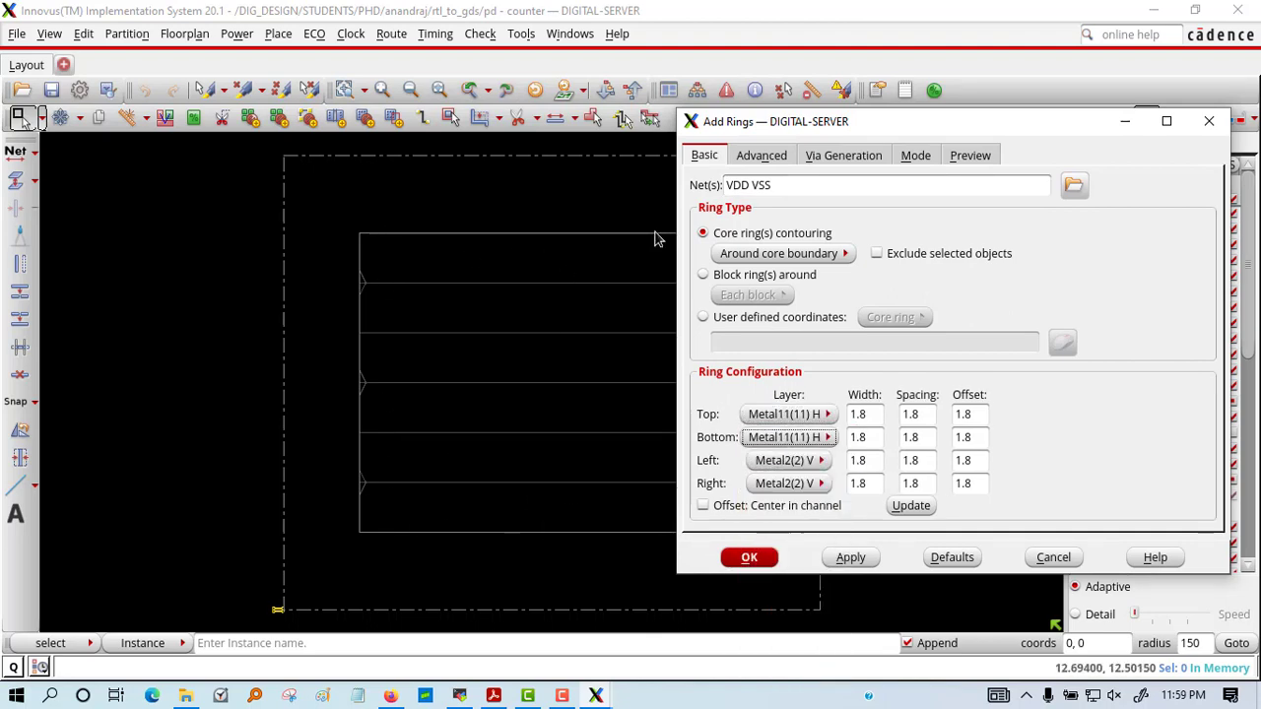
left_click(784, 461)
left_click(784, 483)
left_click(784, 459)
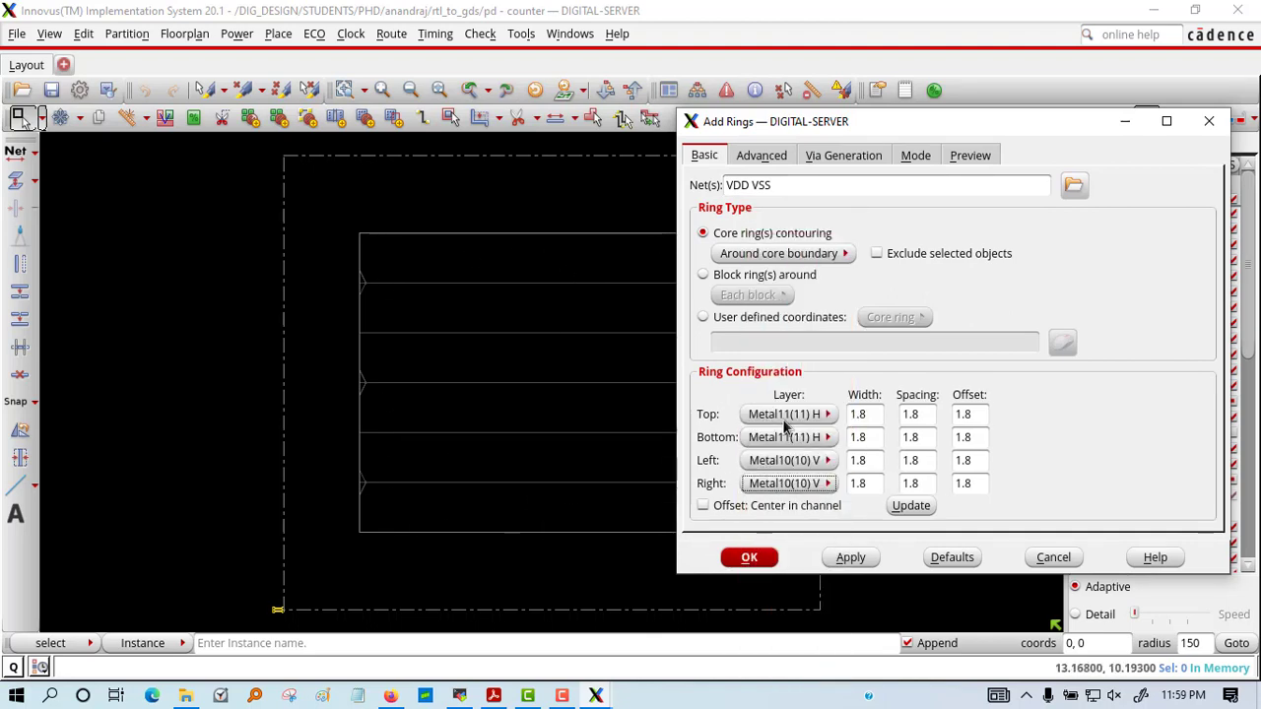
- Set all ring sides to width 0.7, spacing 0.2, offset 0.5 and create the rings
double_click(864, 414)
key("BackSpace")
type("0.7")
double_click(875, 436)
key("BackSpace")
double_click(864, 460)
type("0.7")
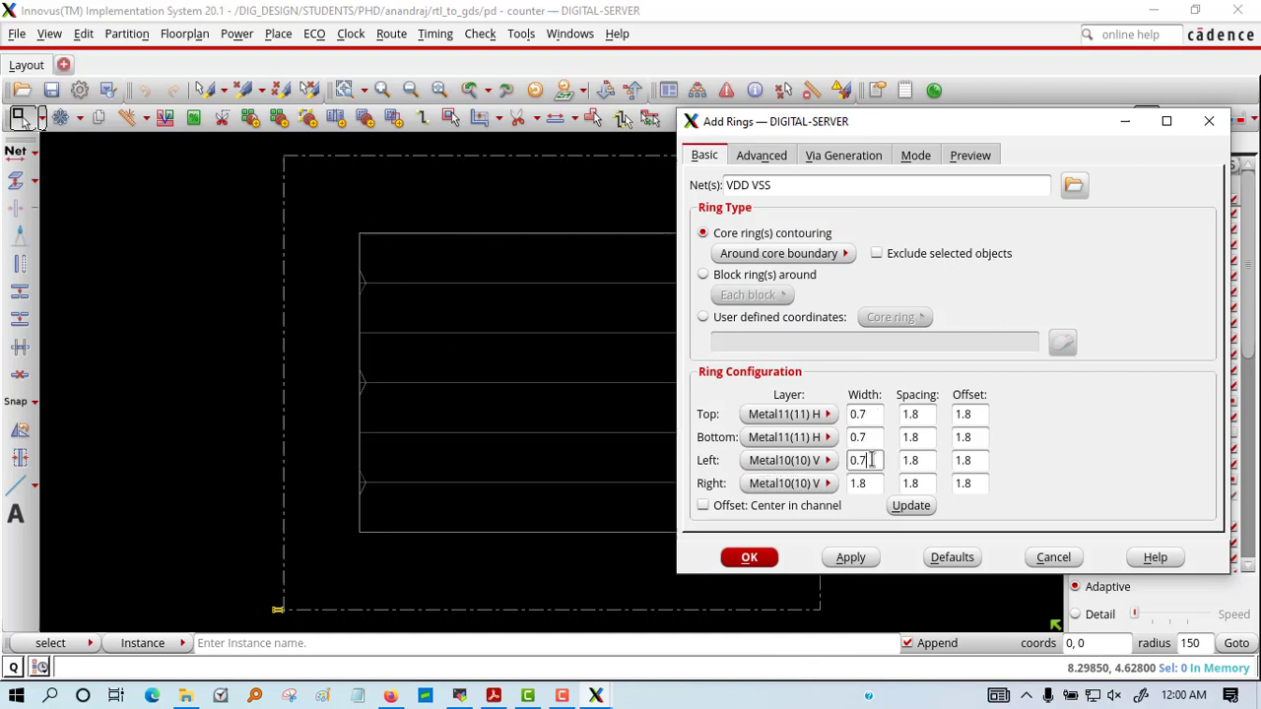
double_click(864, 483)
type("0.7")
double_click(917, 414)
type("0.2.2")
double_click(917, 461)
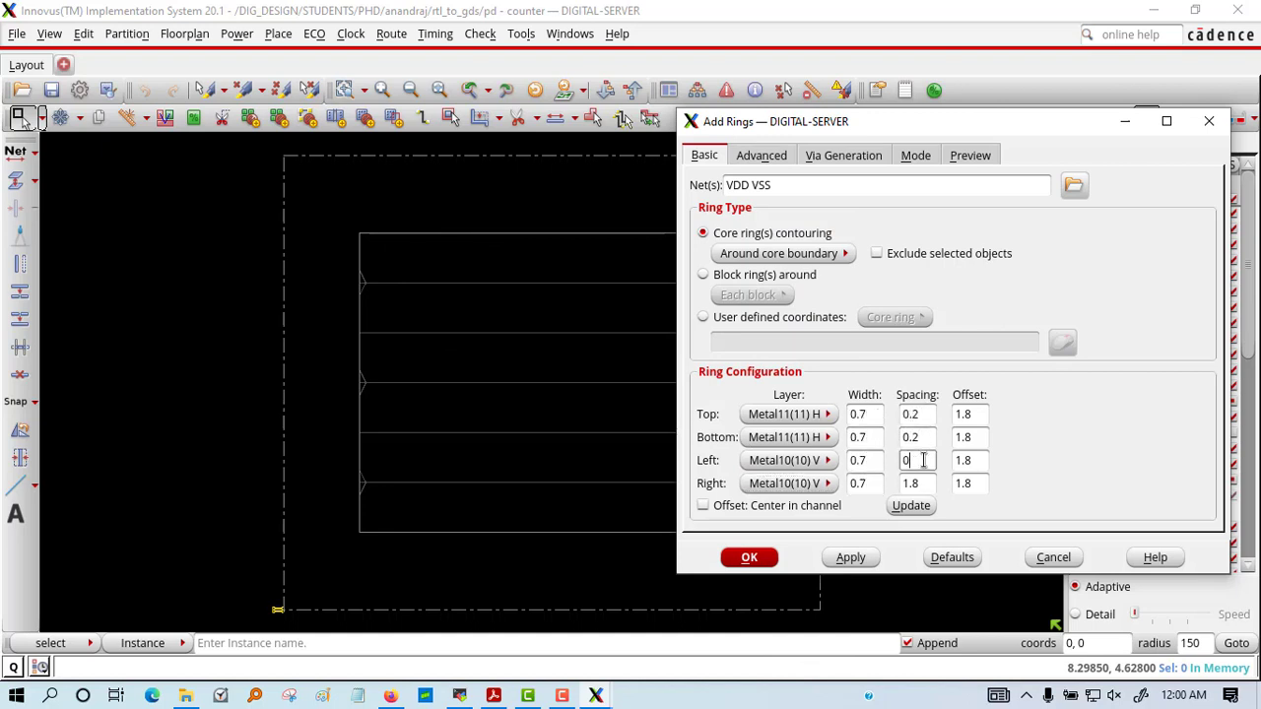
type("0.2")
double_click(917, 483)
type("0.2")
double_click(976, 415)
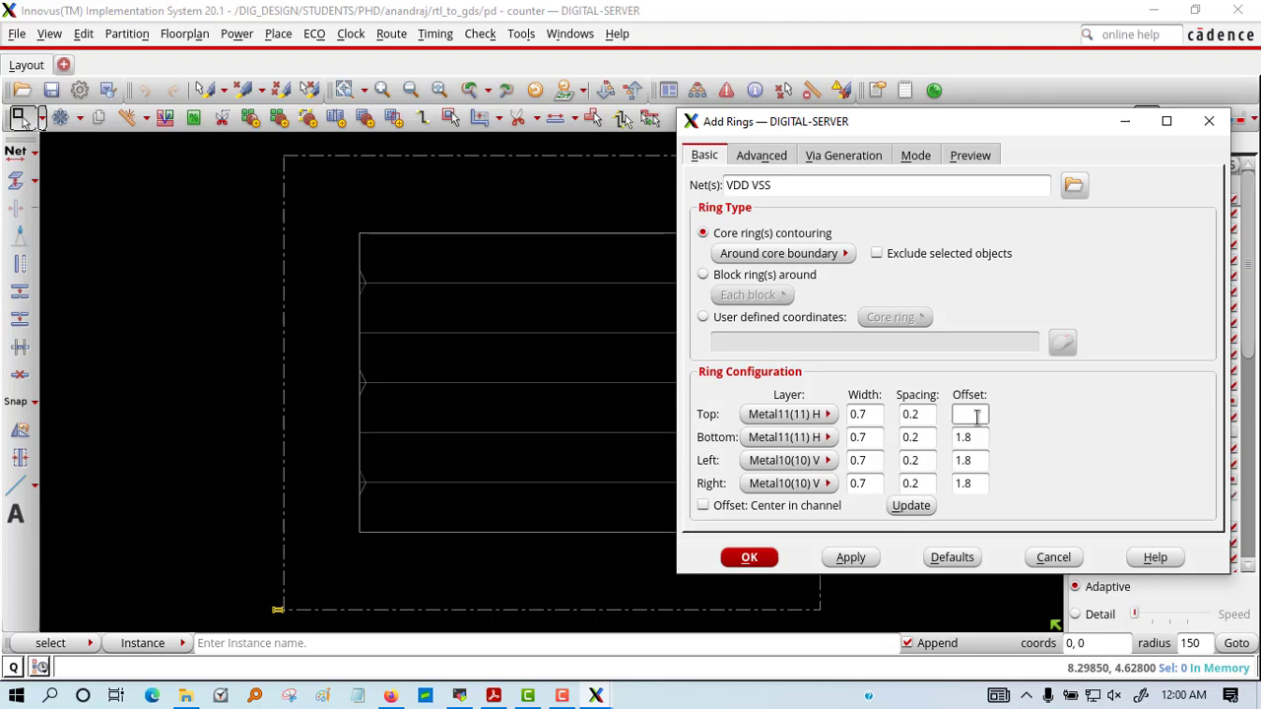
type("0.5")
double_click(975, 436)
type("0.")
double_click(975, 460)
type("0.5")
double_click(975, 483)
type("0.")
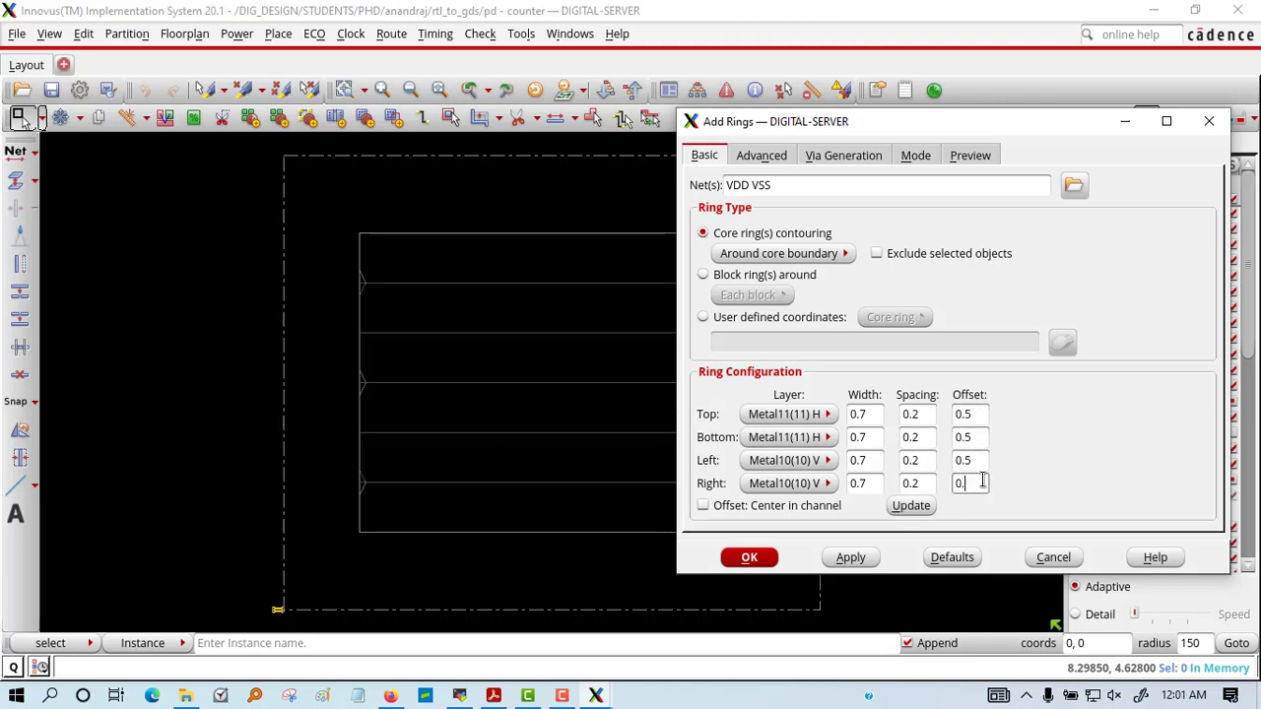
left_click(749, 558)
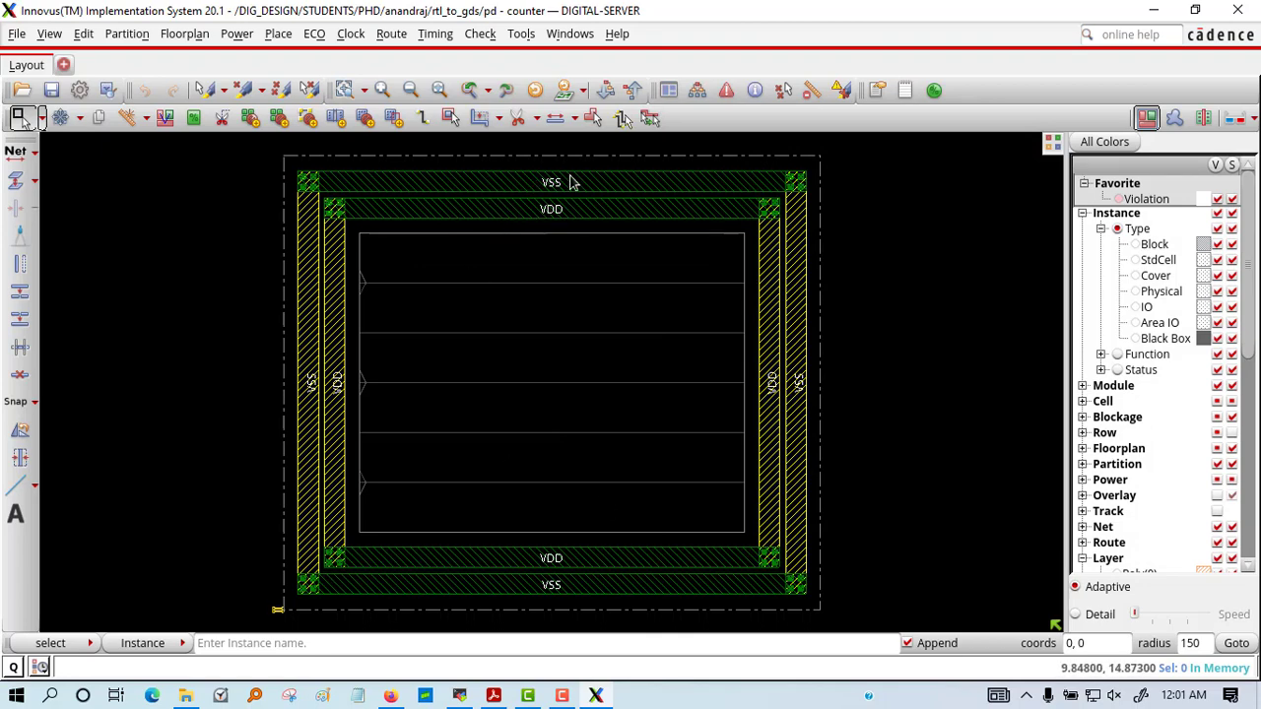
- Start Add Stripe with VDD and VSS nets on Metal10 running vertically
left_click(236, 33)
left_click(424, 185)
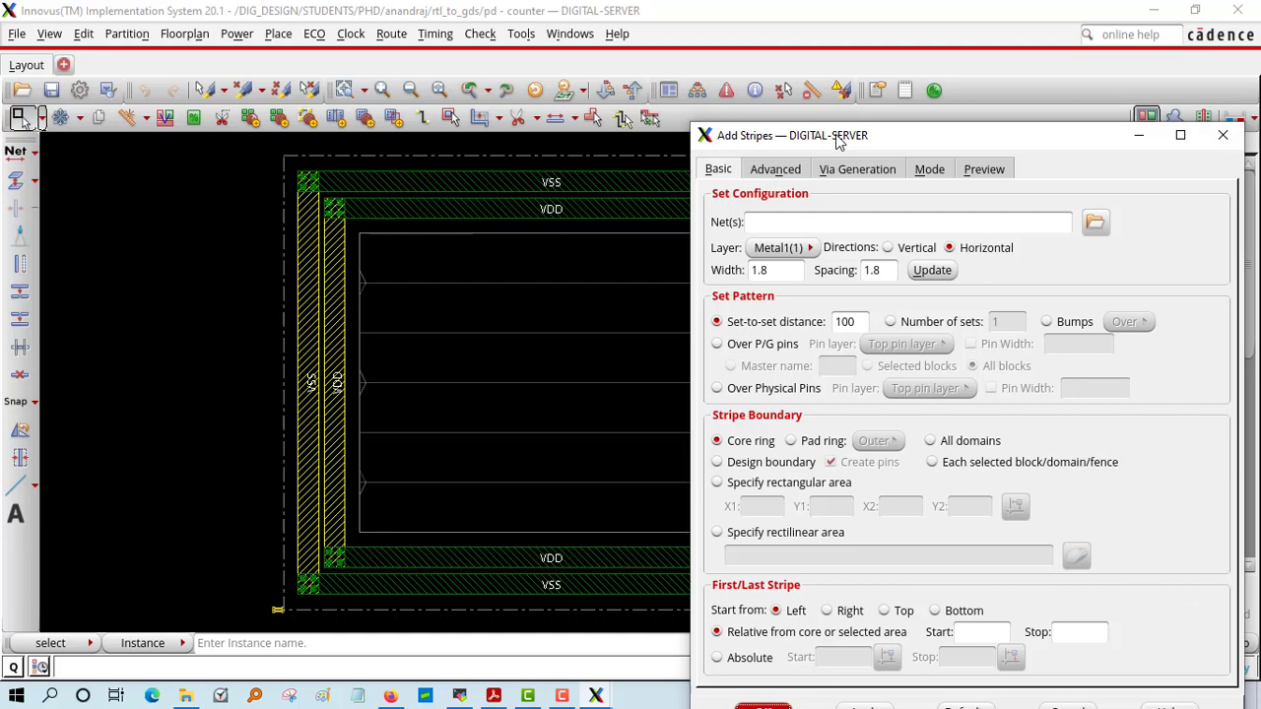
left_click(788, 175)
left_click(437, 166)
left_click(551, 230)
left_click(461, 383)
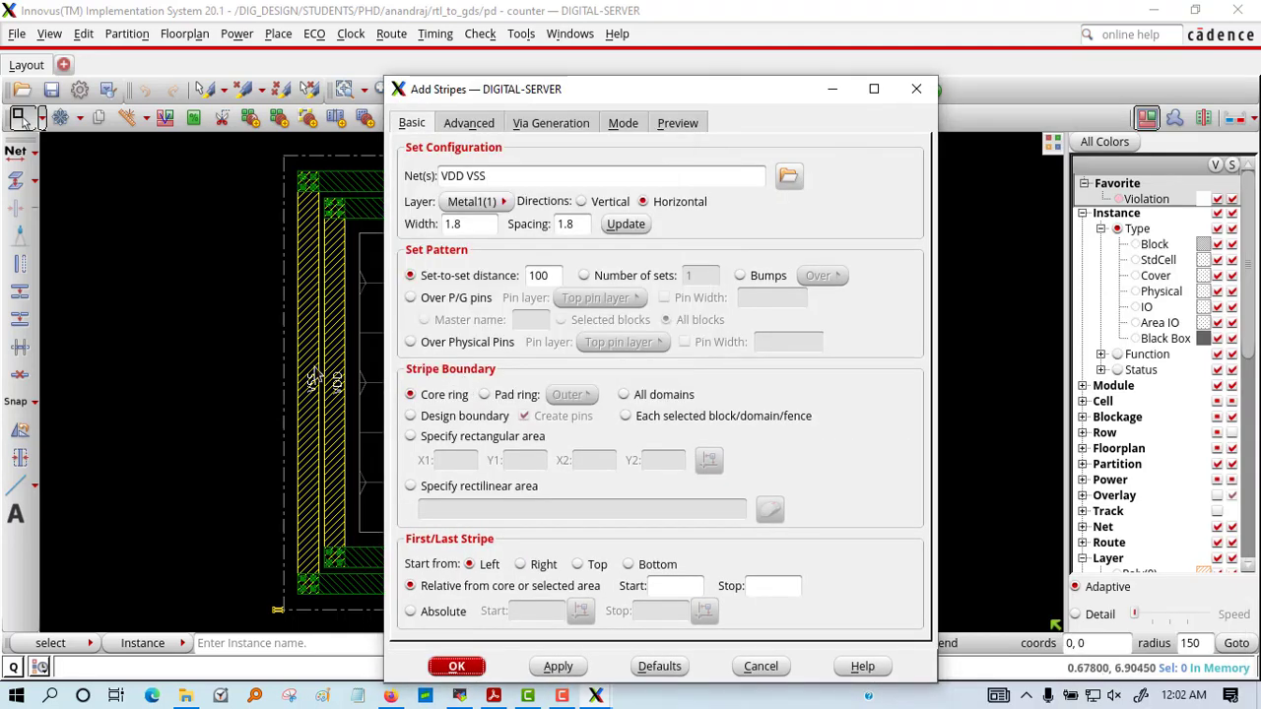
left_click(471, 205)
left_click(504, 246)
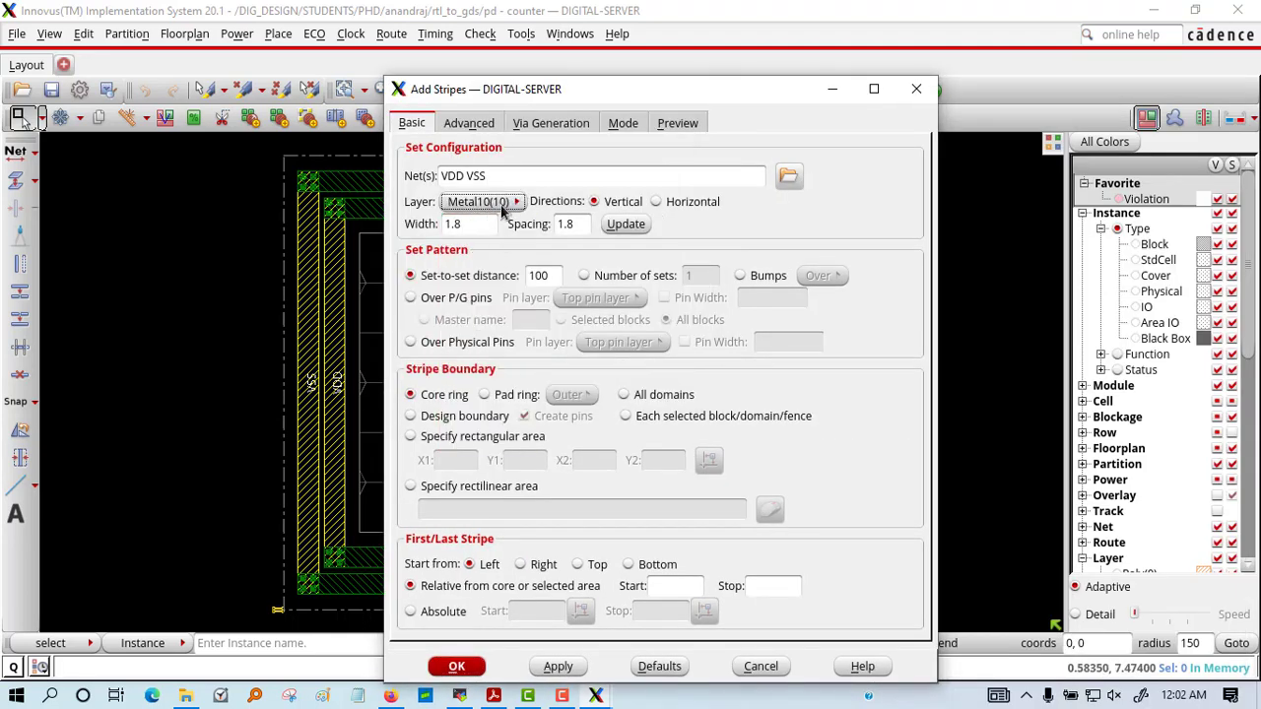
- Set stripe width 0.22, spacing 0.2, set distance 5 with start/stop extents, and create the stripes
double_click(455, 224)
type("0.22")
left_click(574, 225)
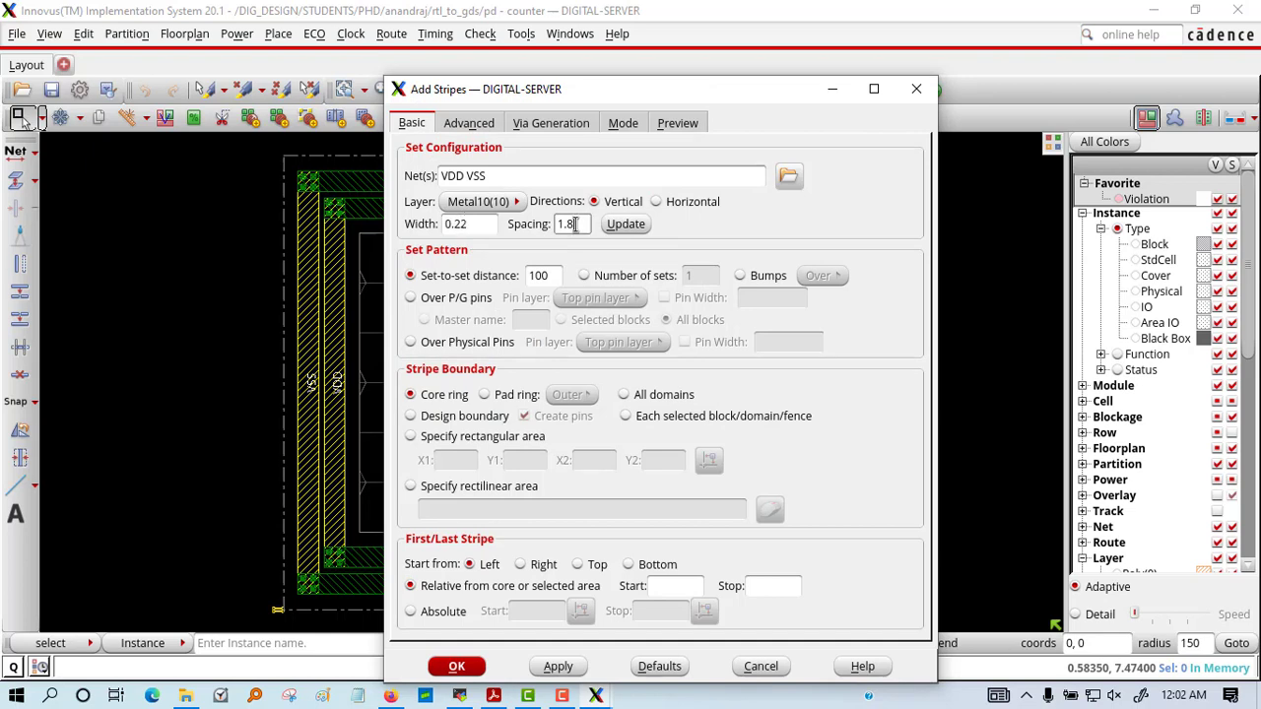
left_click_drag(579, 95, 829, 103)
left_click(803, 283)
type("5")
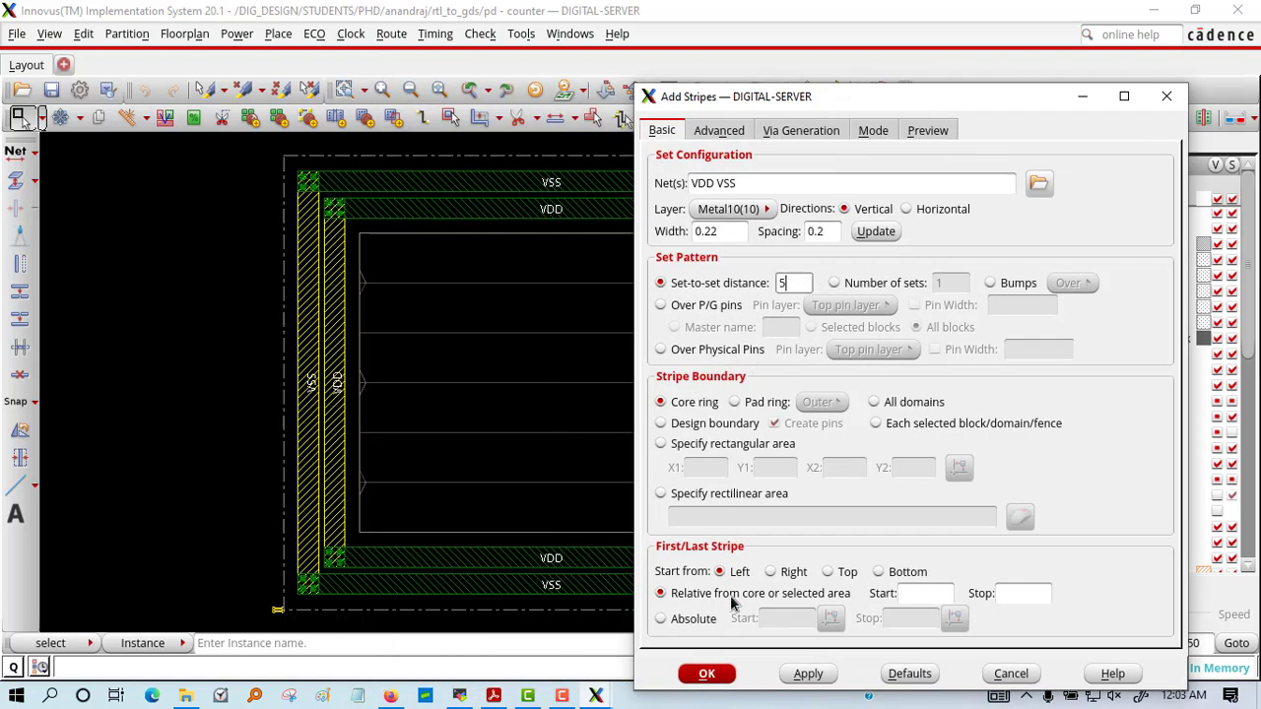
left_click(912, 593)
type("1")
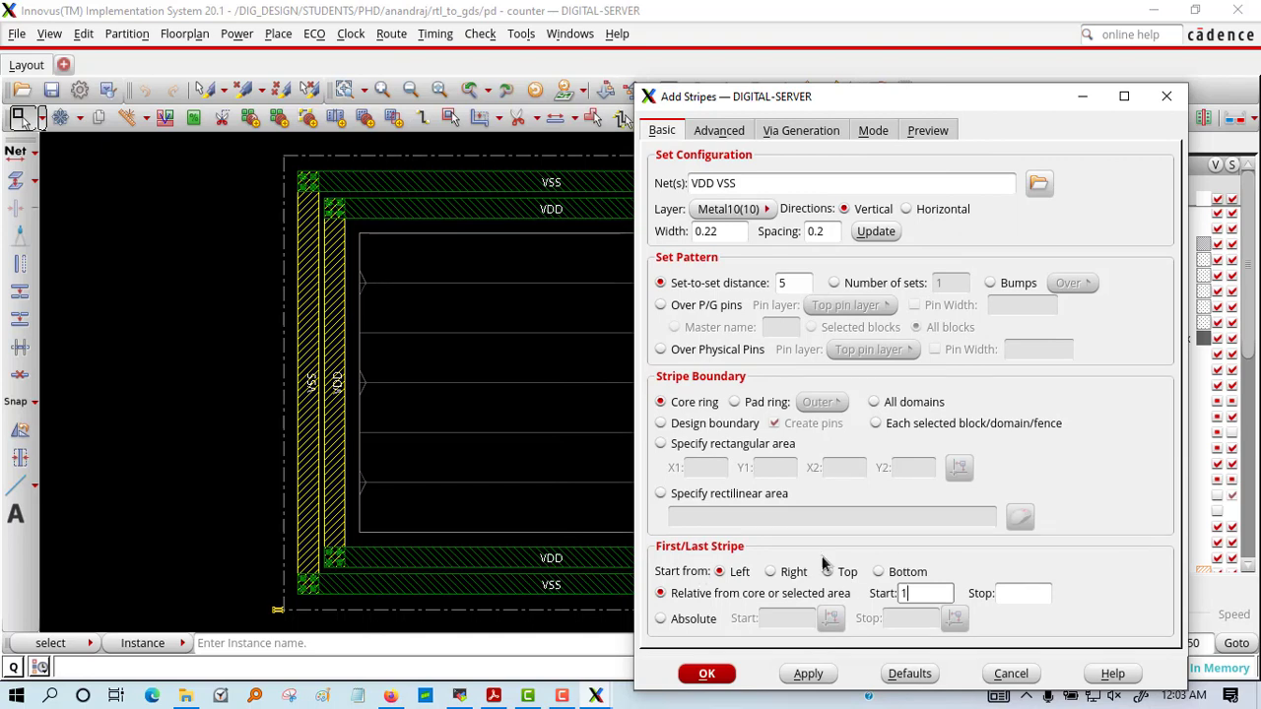
left_click(1018, 595)
type("0")
left_click(706, 673)
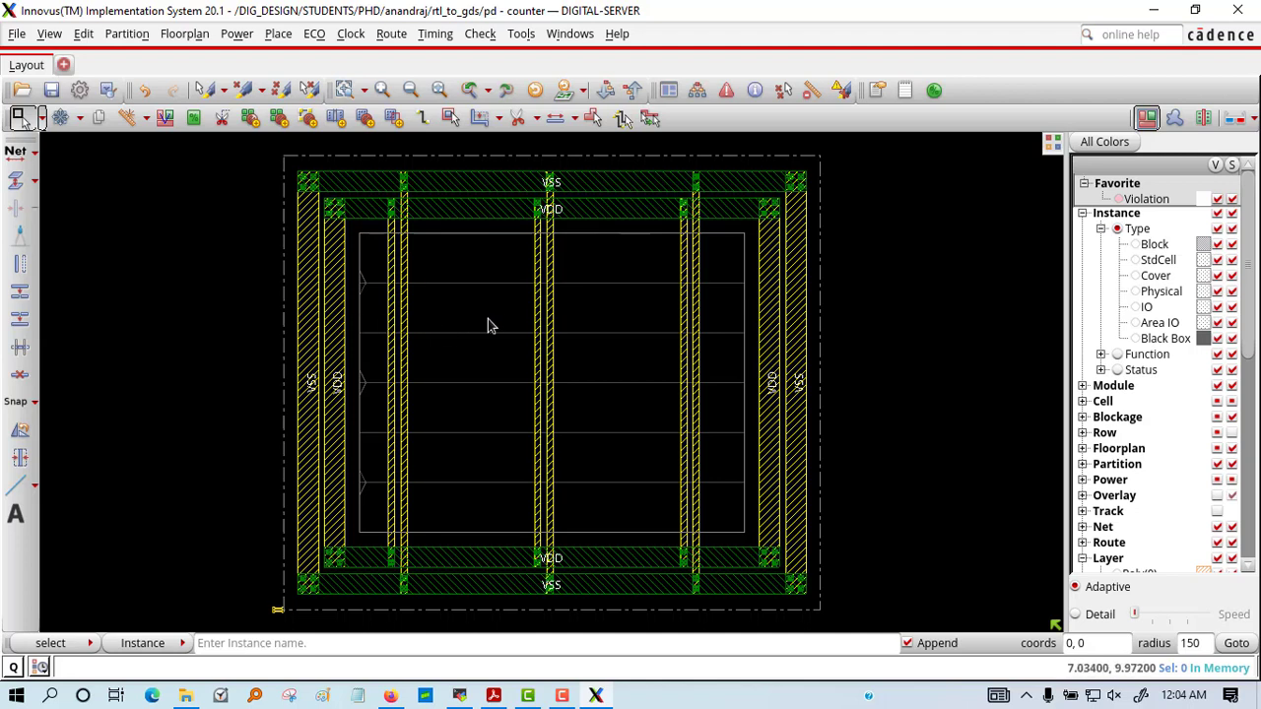
- Save the floorplan as counter.fp
left_click(17, 34)
left_click(207, 258)
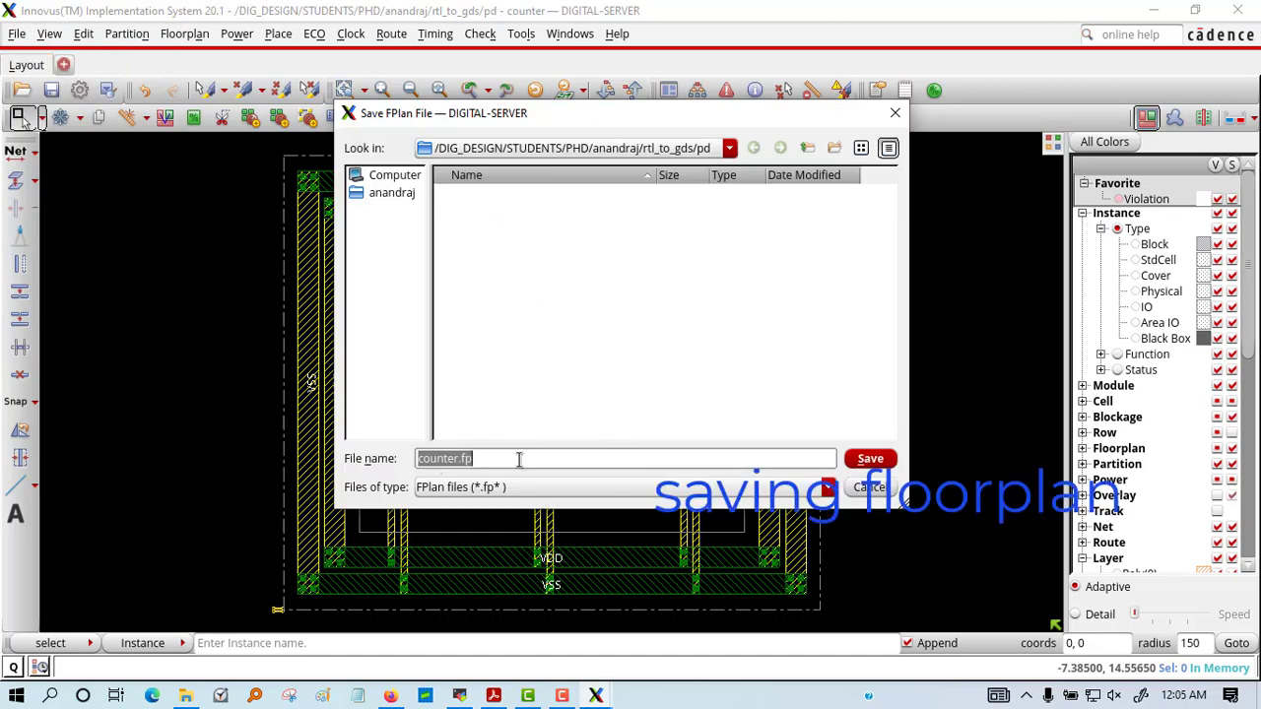
left_click(871, 461)
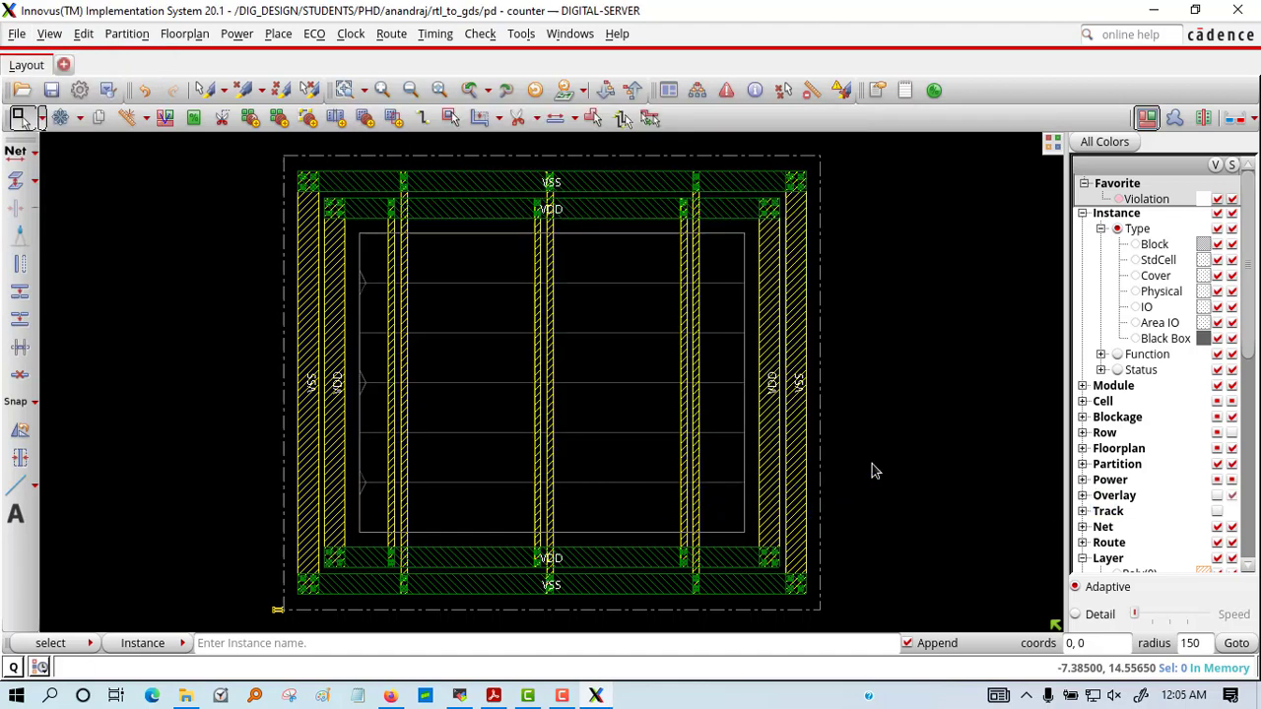
- Start Special Route and choose VDD and VSS as the nets to route
left_click(278, 33)
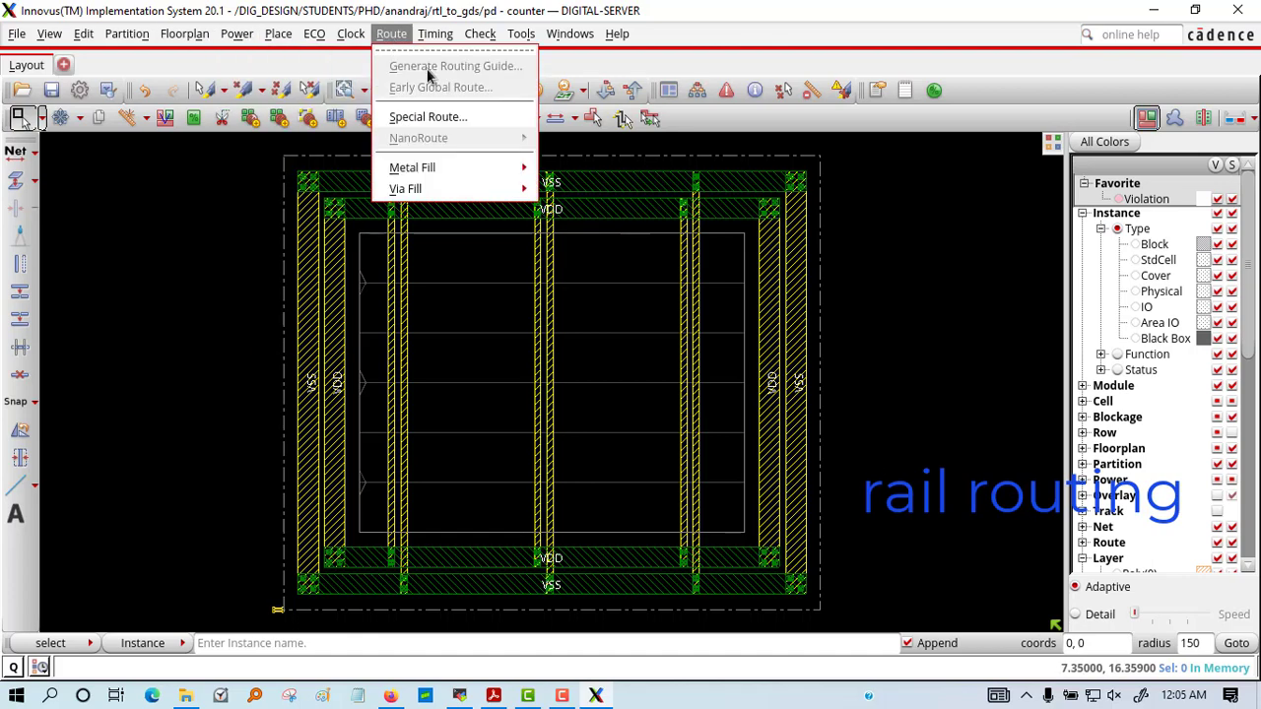
left_click(423, 117)
left_click(1006, 188)
left_click(689, 192, "shift")
left_click(817, 252)
left_click(725, 405)
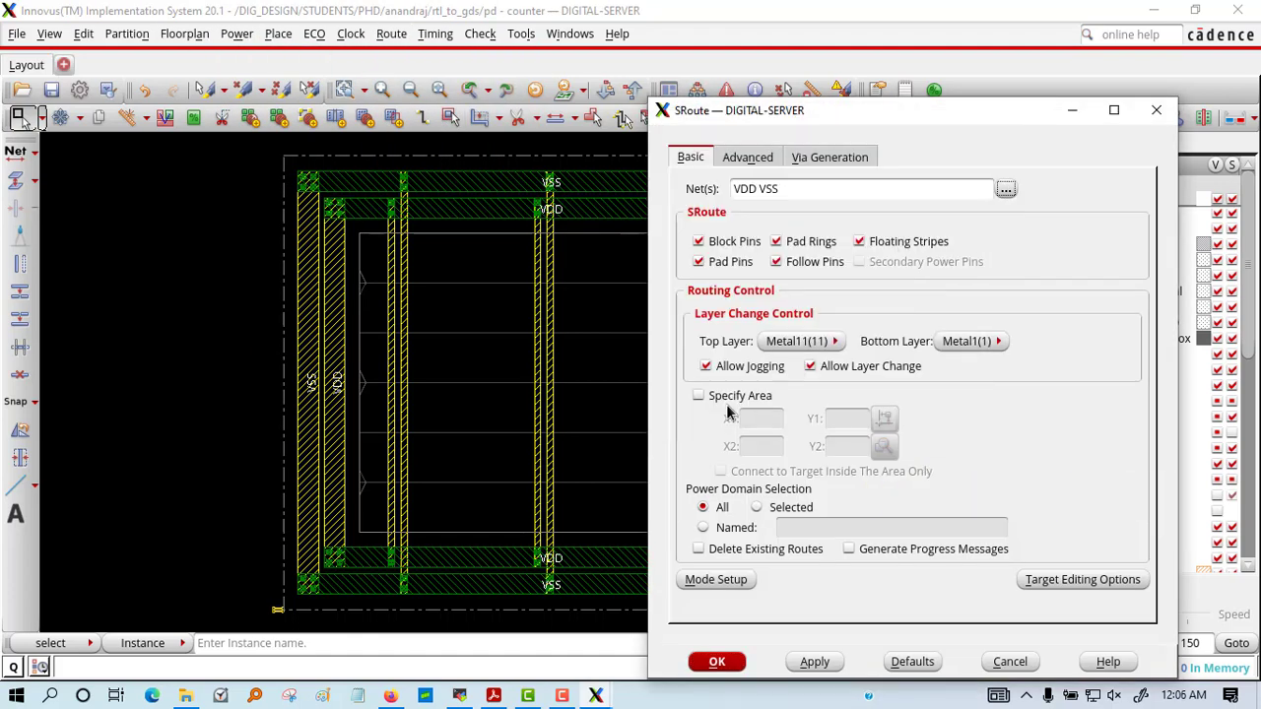
- Route only the follow-pin rails (block pins, pad rings, pad pins, floating stripes off) and inspect them in the layout
left_click(698, 261)
left_click(698, 242)
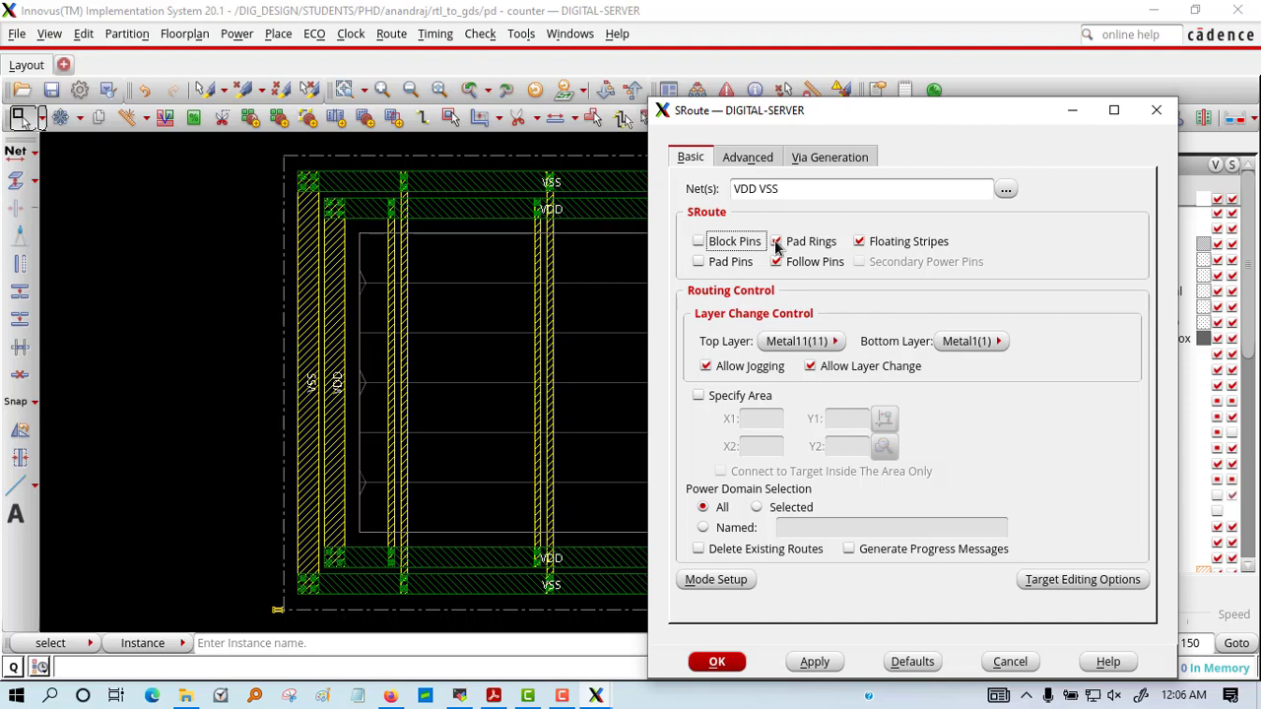
left_click(777, 241)
left_click(859, 242)
left_click(718, 662)
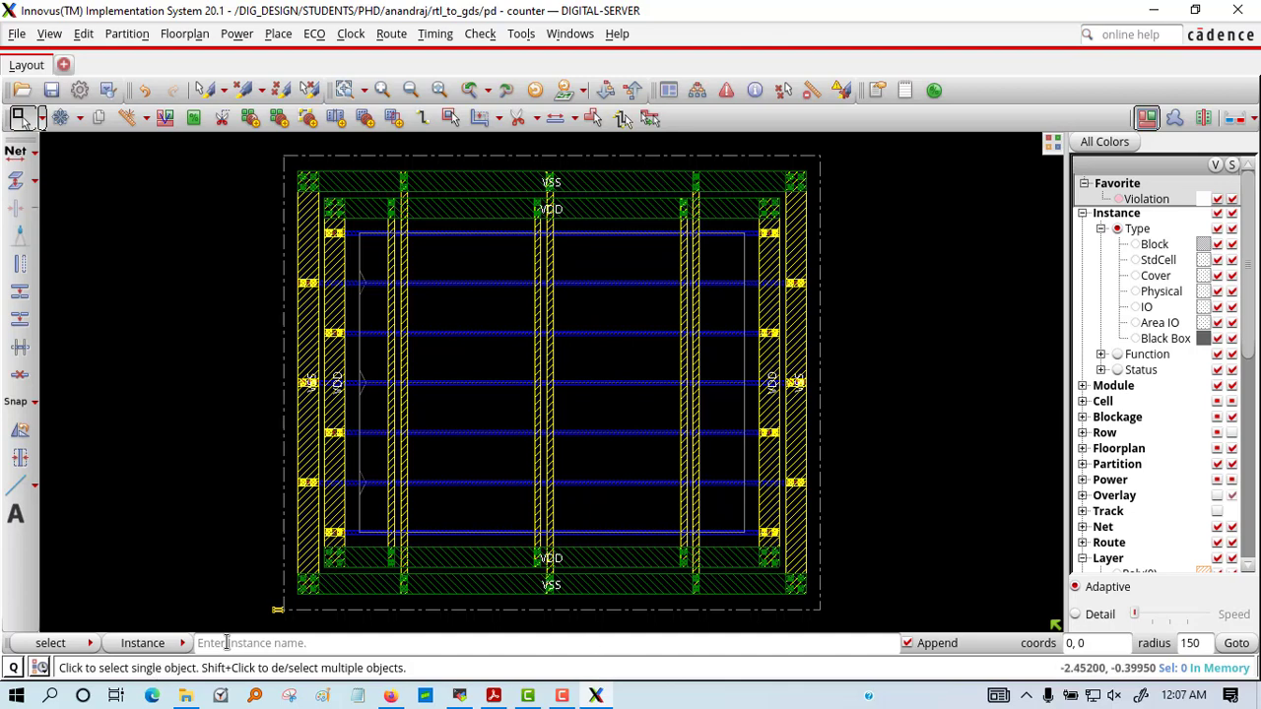
left_click(594, 687)
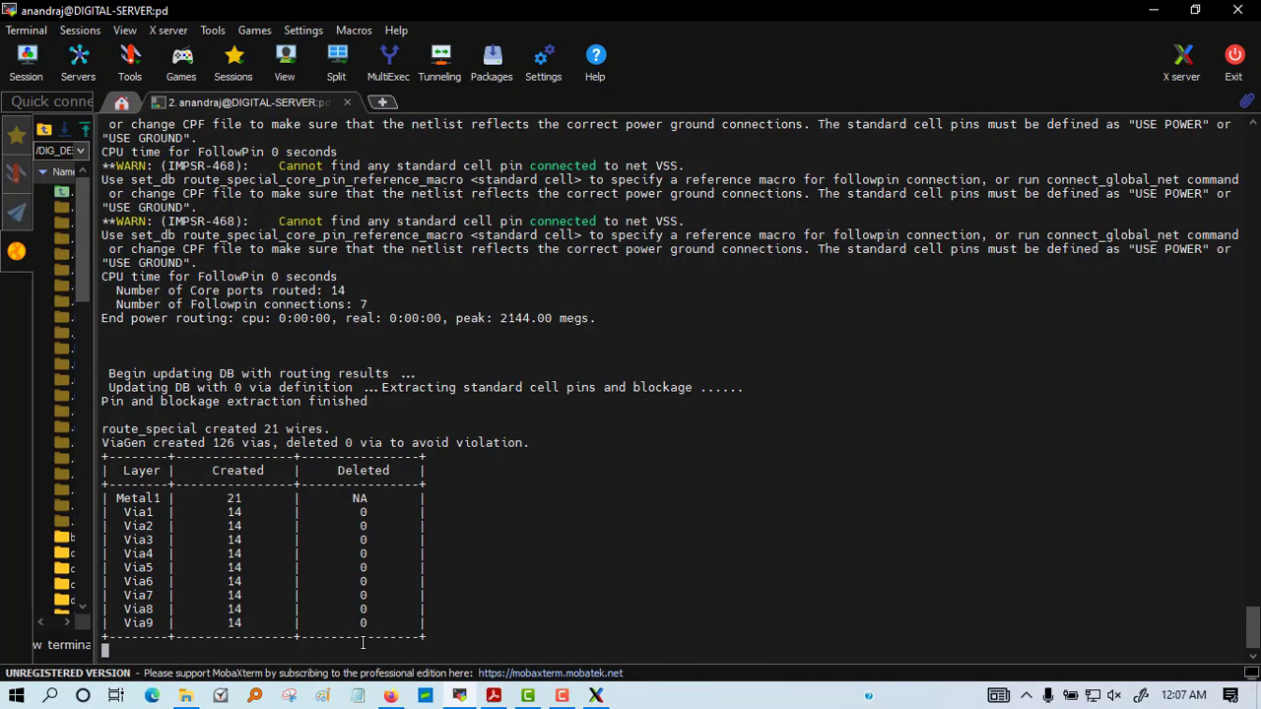
left_click(595, 695)
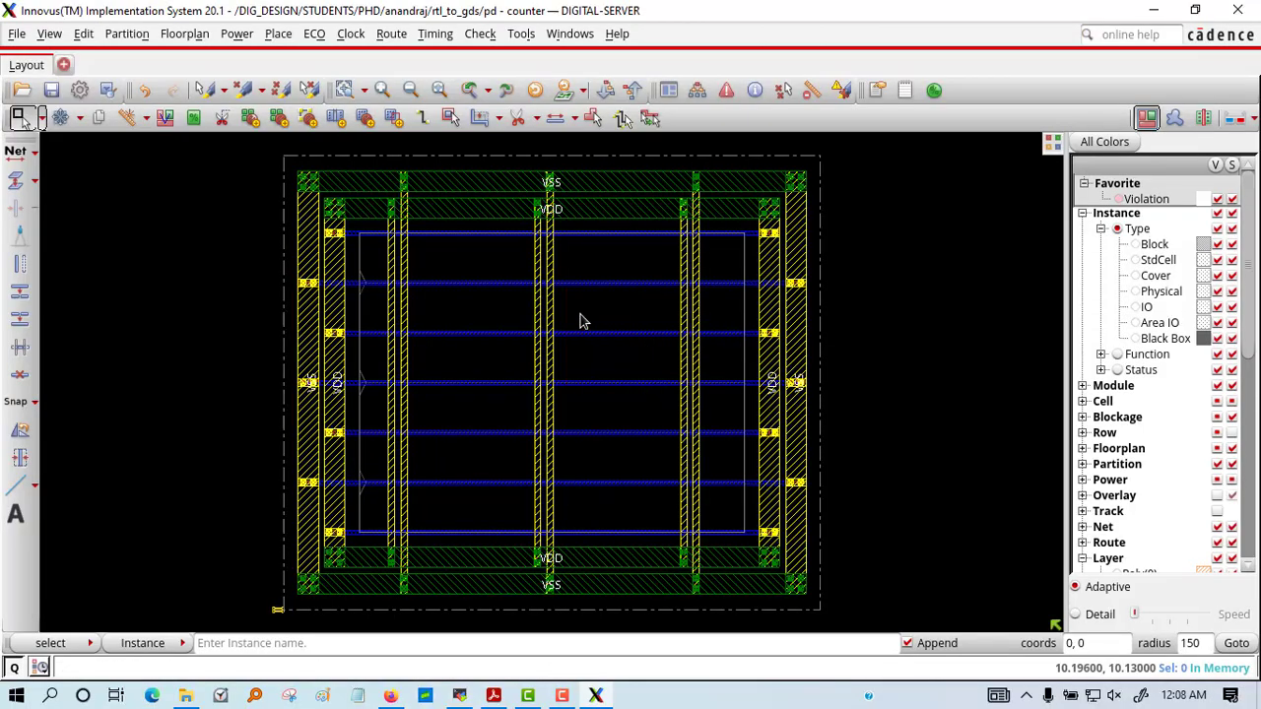
- Run read_def counter.scandef, set reorder_scan_comp_logic true, and place_opt_design
key("alt+Tab")
type("read")
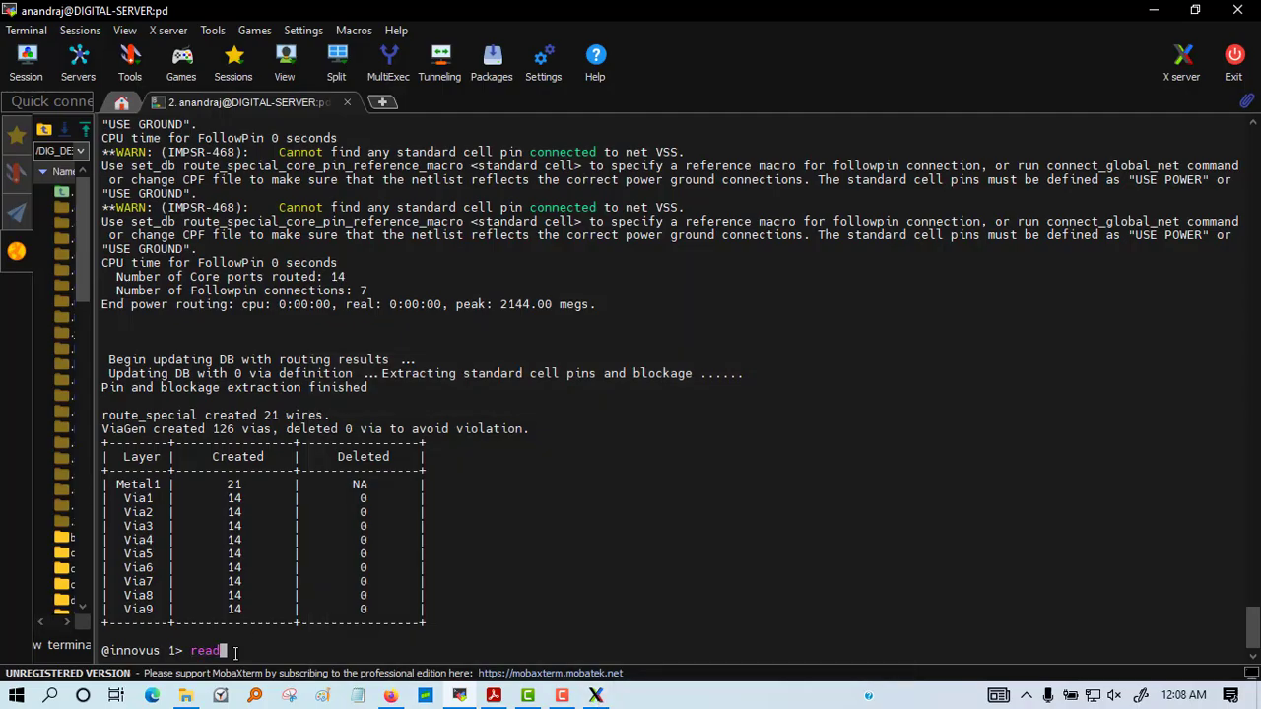
type("_def counter.scandef")
key("Return")
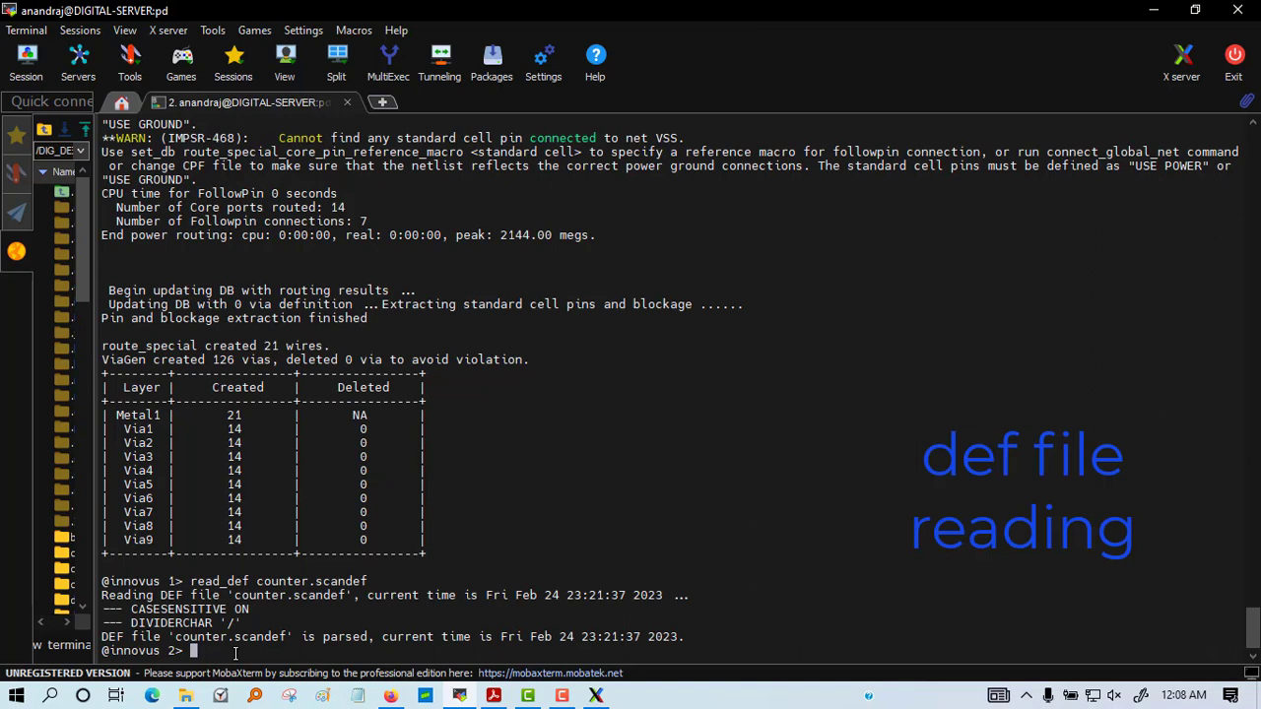
type("set_db reorder_")
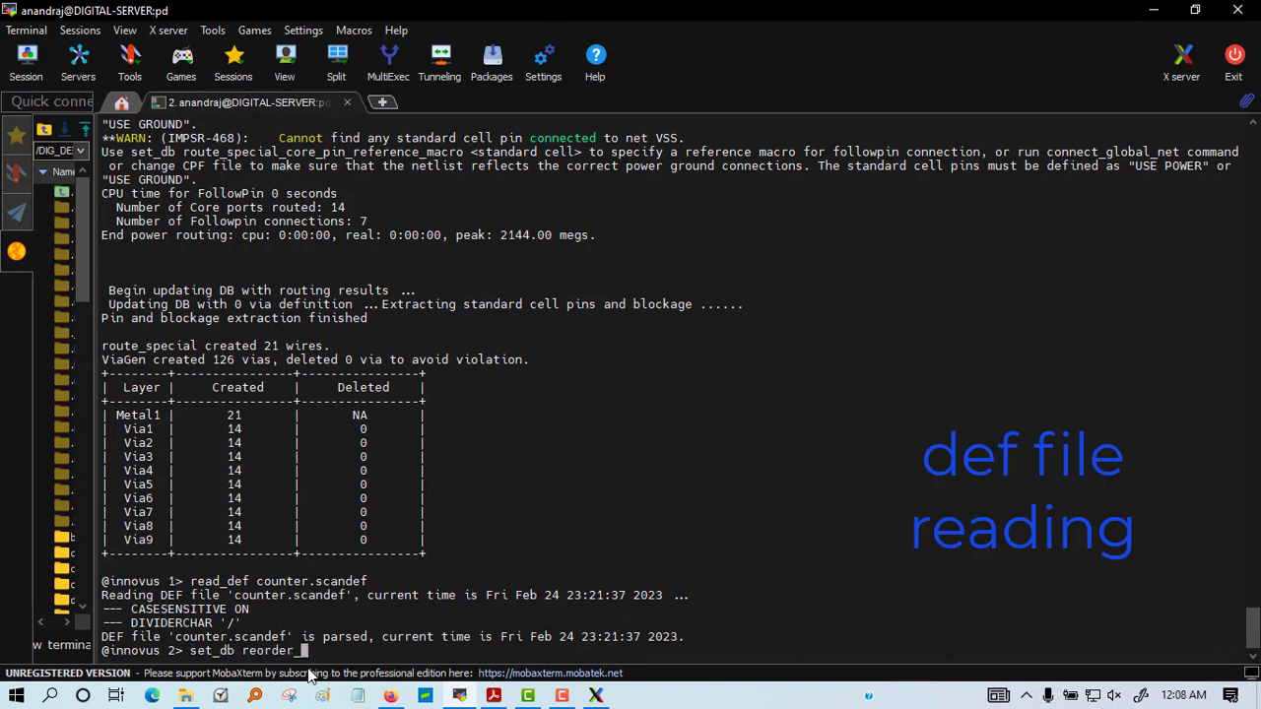
type("scan_comp_logic true")
key("Return")
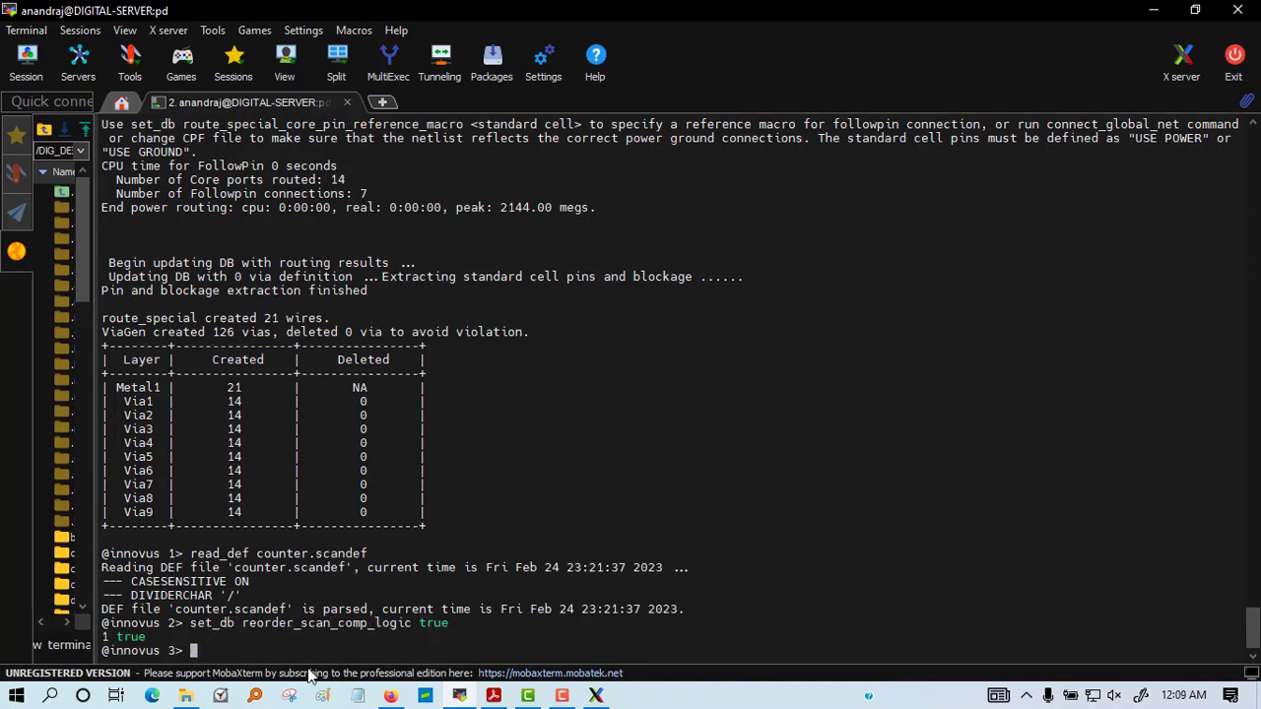
type("place_opt_design")
key("Return")
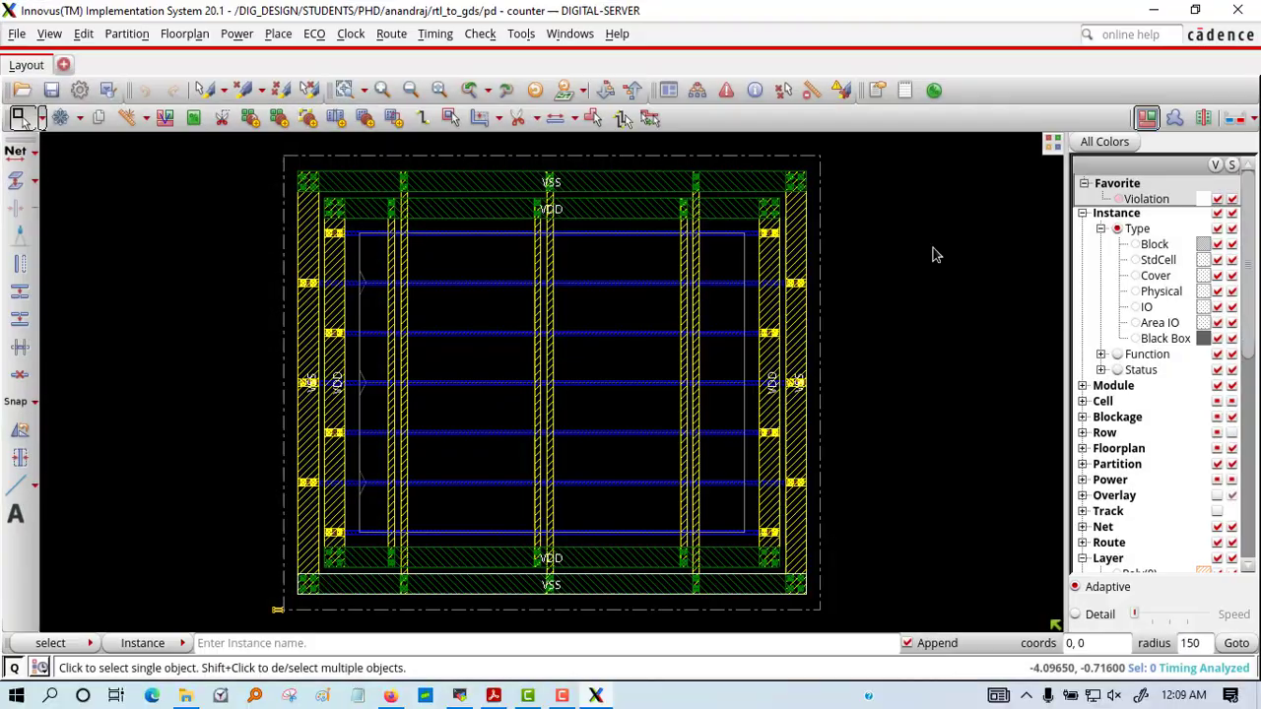
- Show the placed cells in physical view and briefly check the Design Browser
left_click(1204, 117)
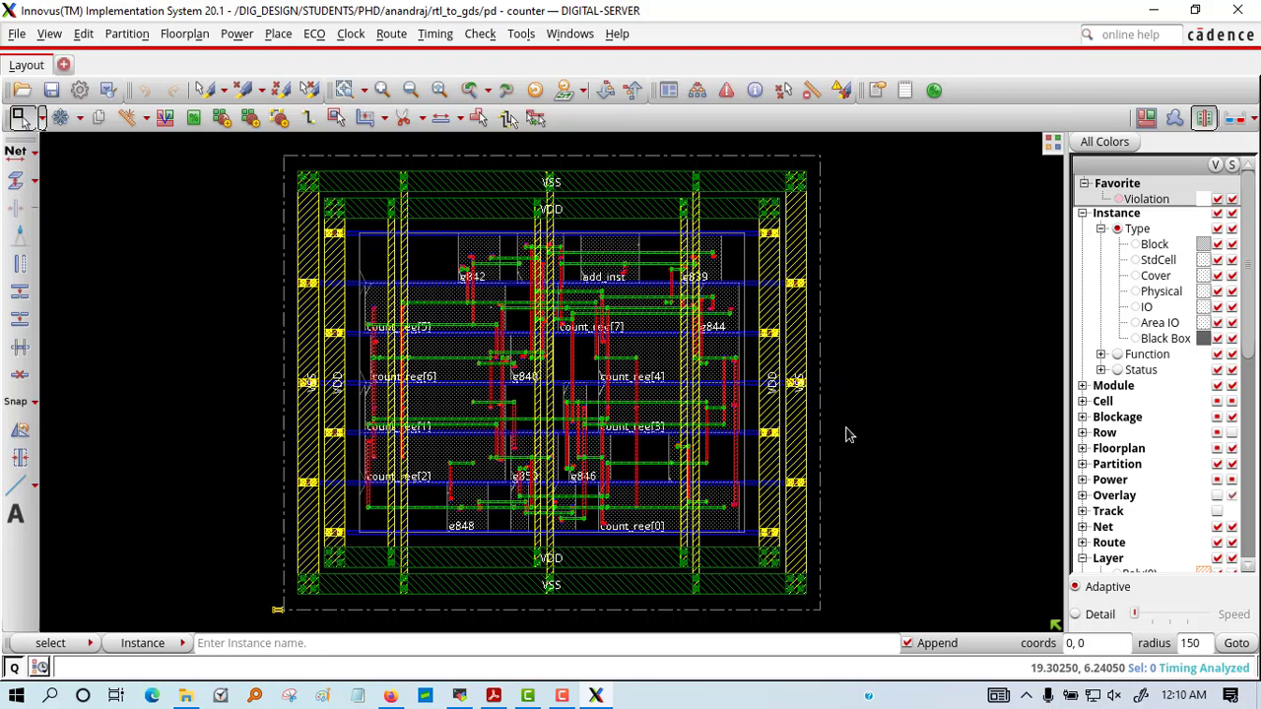
scroll(849, 434, "up", 3)
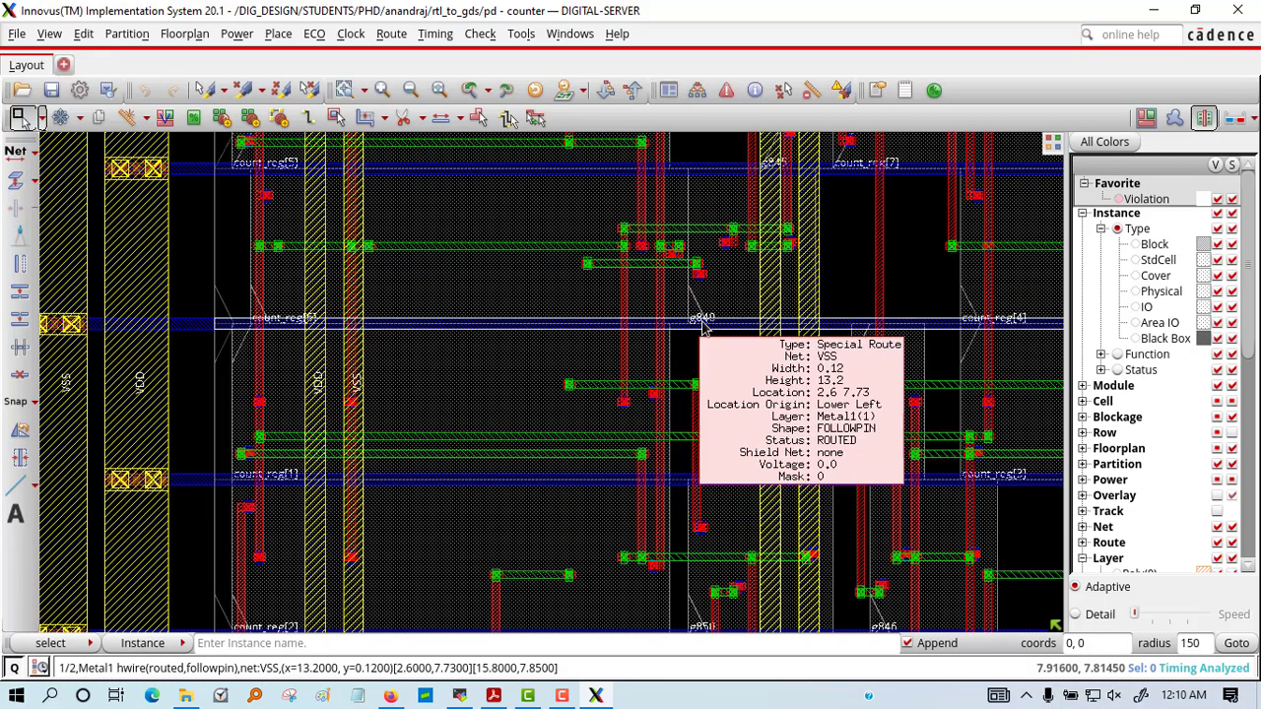
scroll(591, 394, "down", 5)
left_click(521, 34)
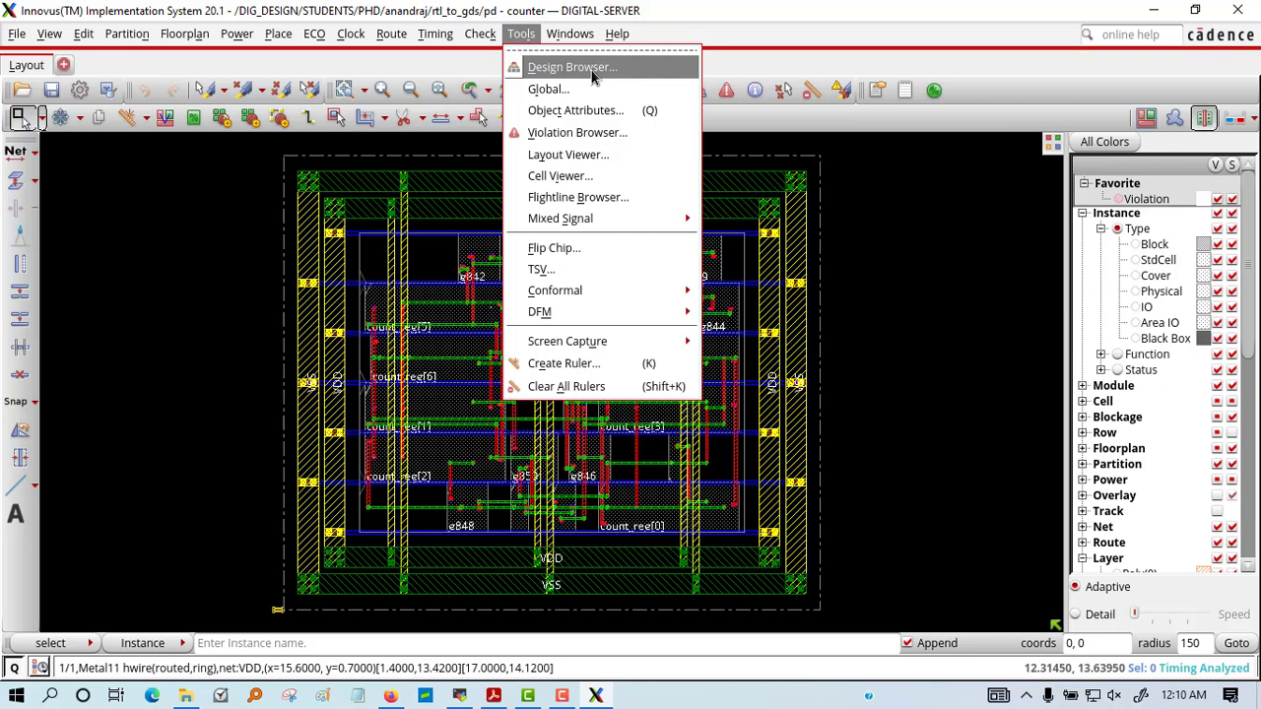
left_click(552, 62)
left_click(543, 95)
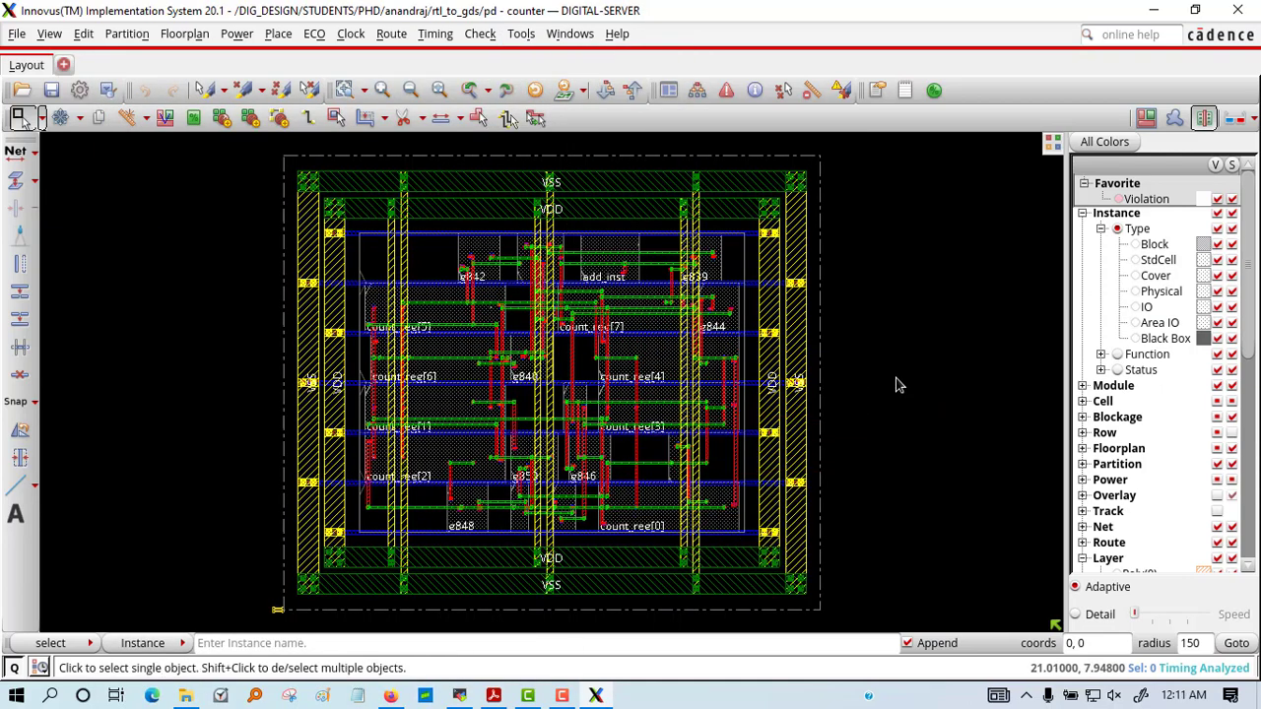
- Save the placed design as placeOpt and generate the clock tree spec
key("alt+Tab")
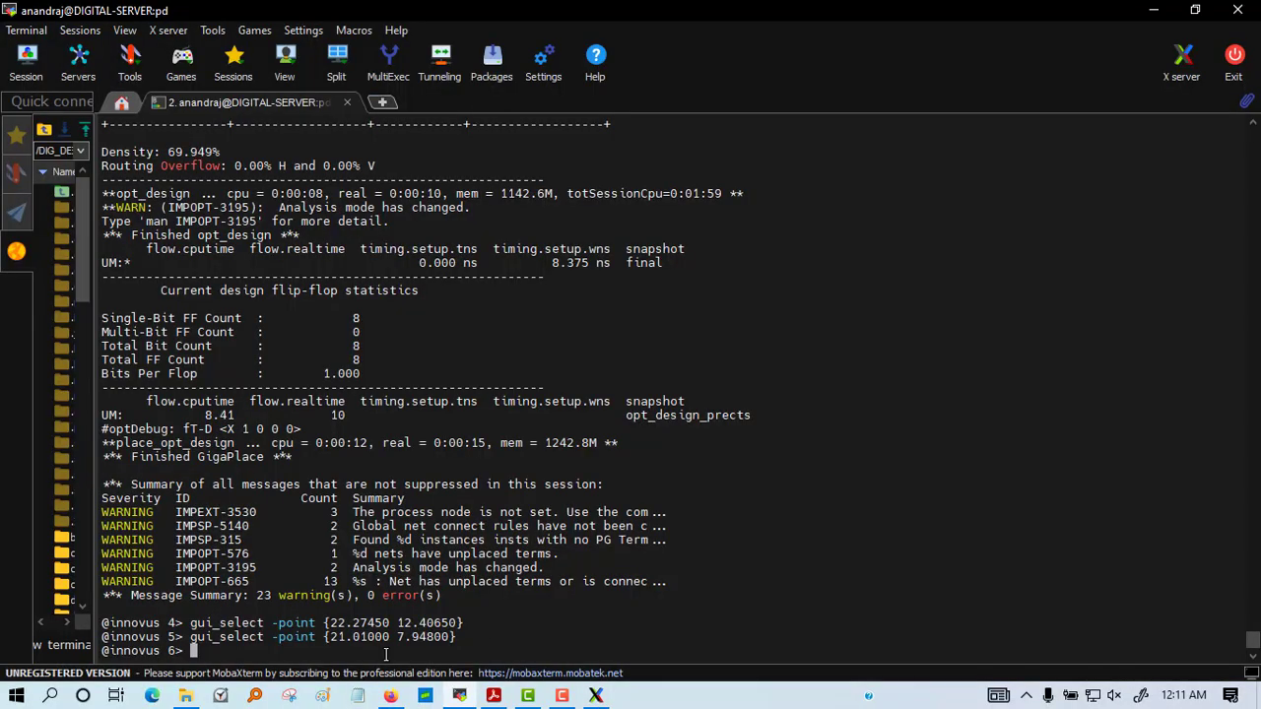
type("_db placeOpt")
key("Return")
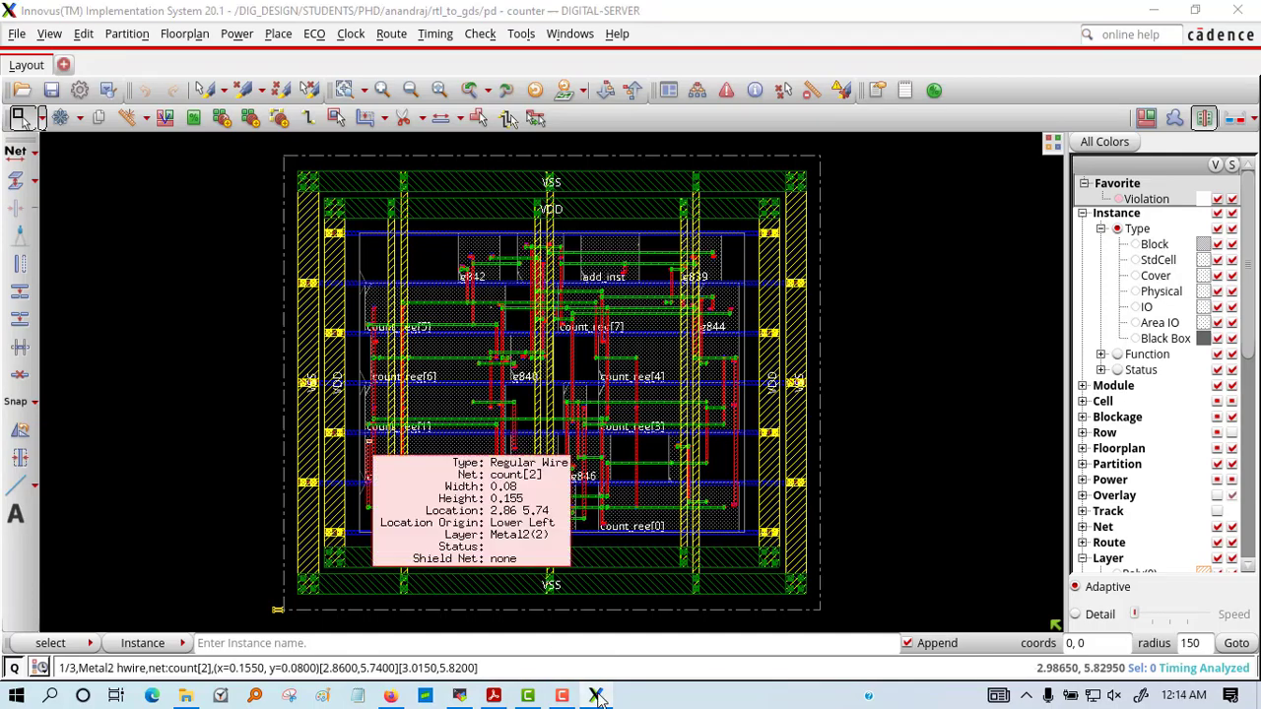
type("crea")
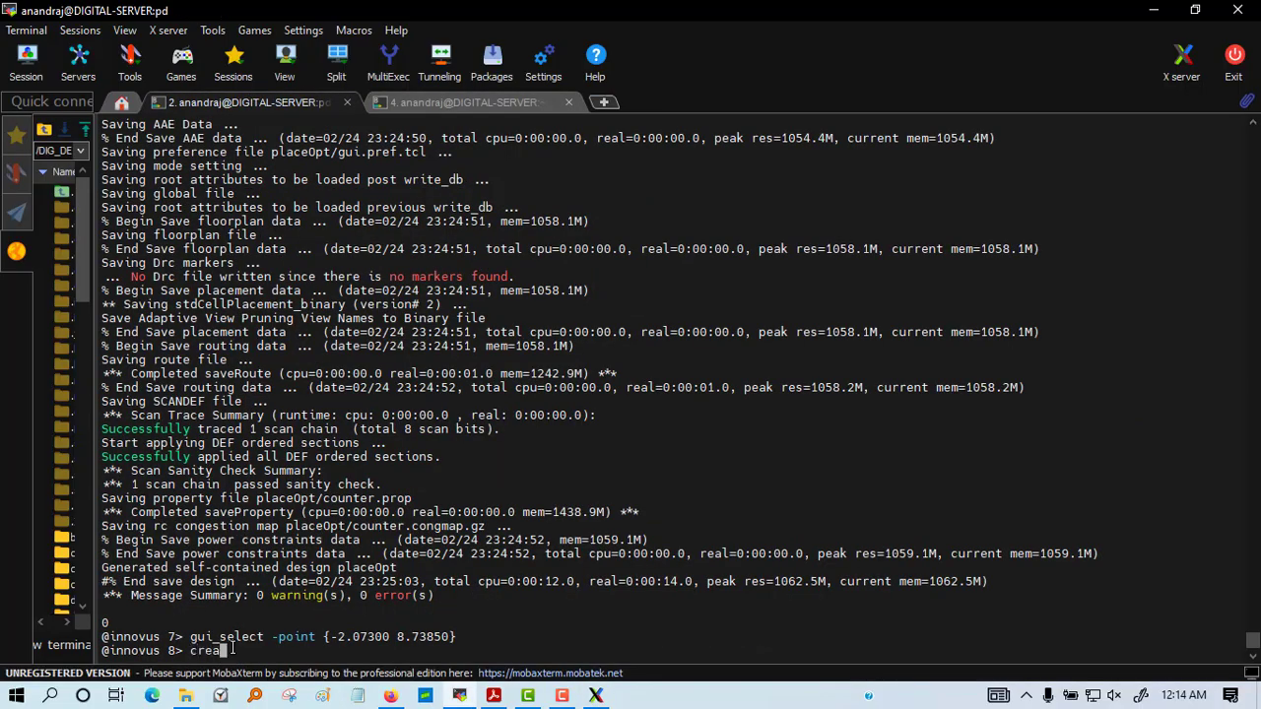
type("te_clock_tree_spec")
key("Return")
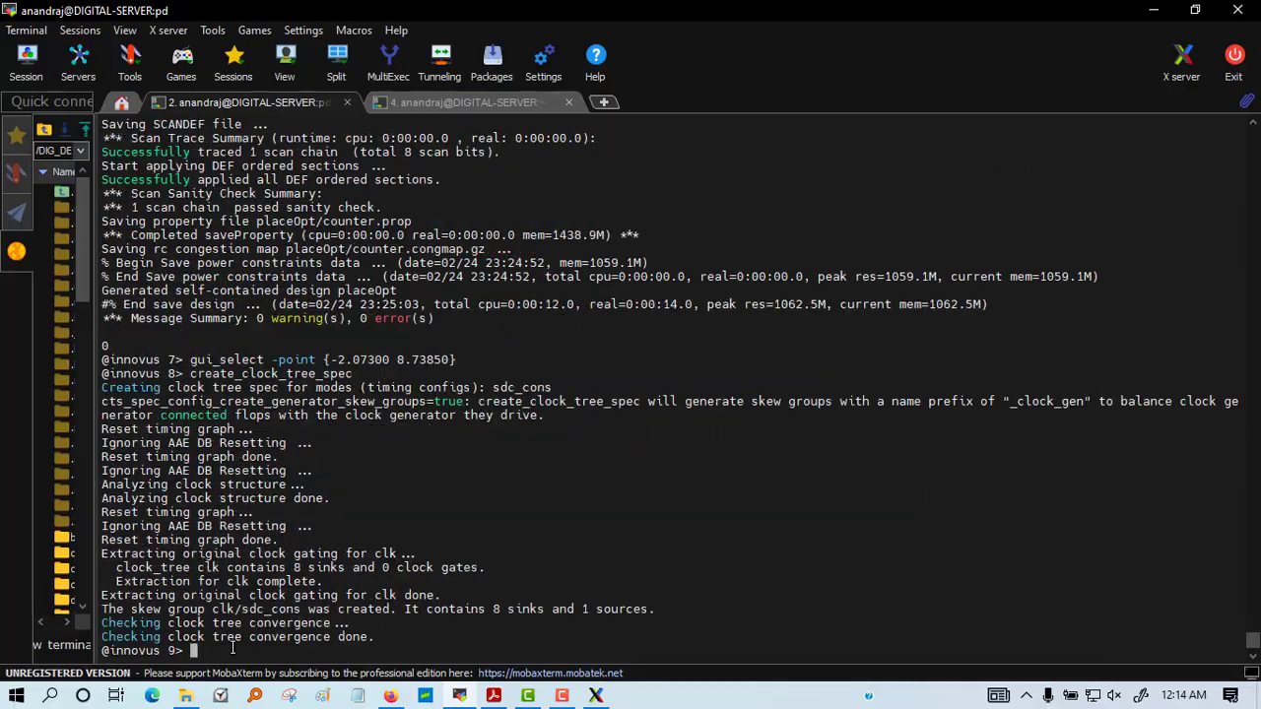
type("copt_design")
- Run ccopt_design clock tree synthesis and save the result as postCTSopt
key("Return")
type("ccopt_design")
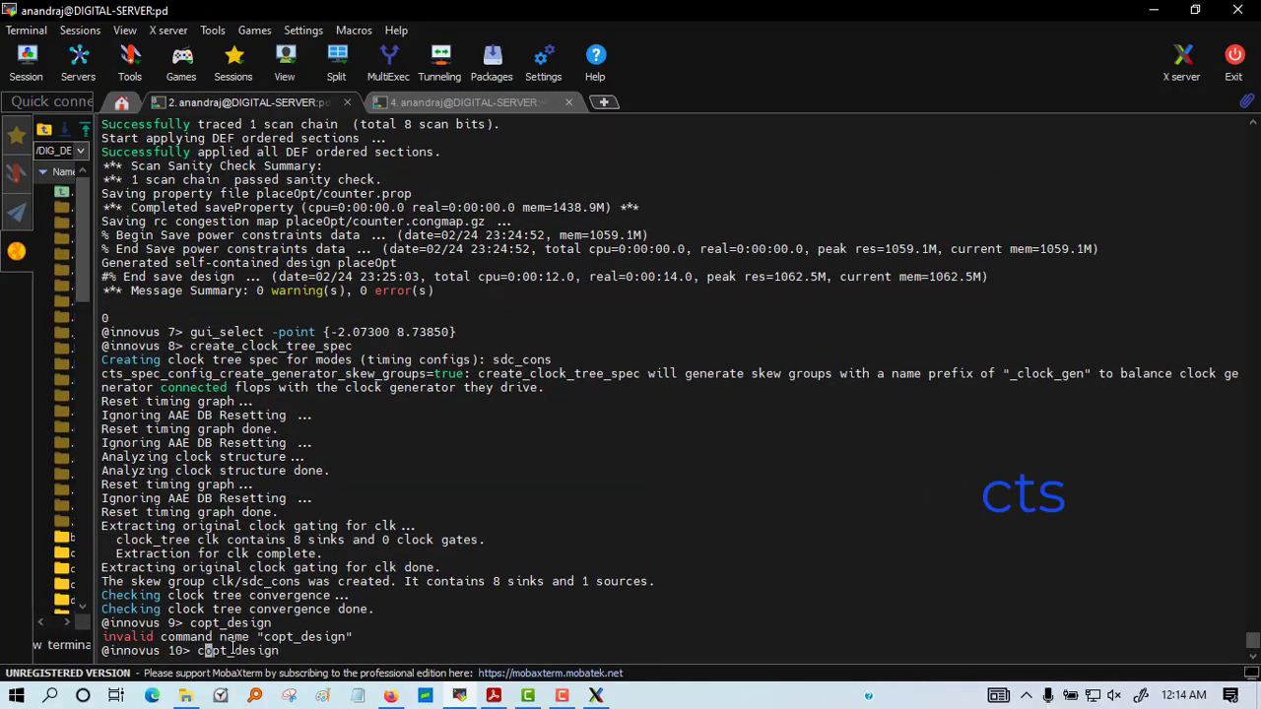
key("Return")
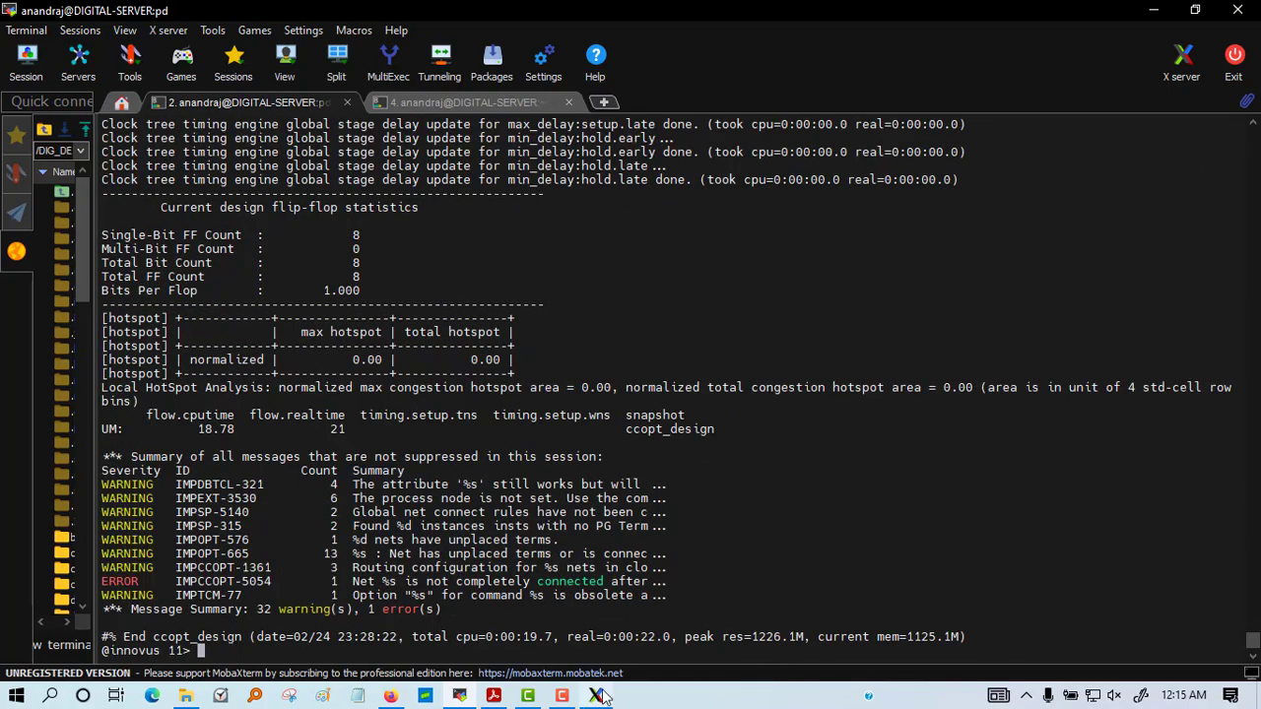
key("alt+Tab")
key("alt+Tab")
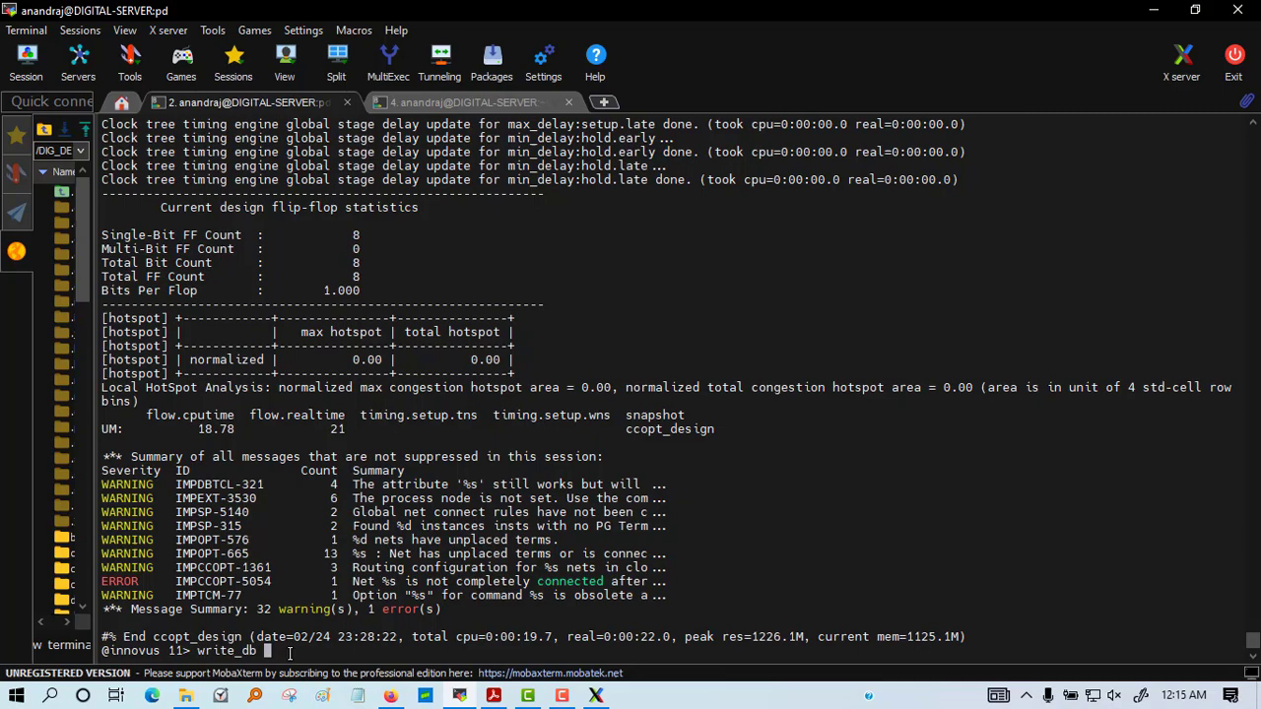
type("tCTSopt")
key("Return")
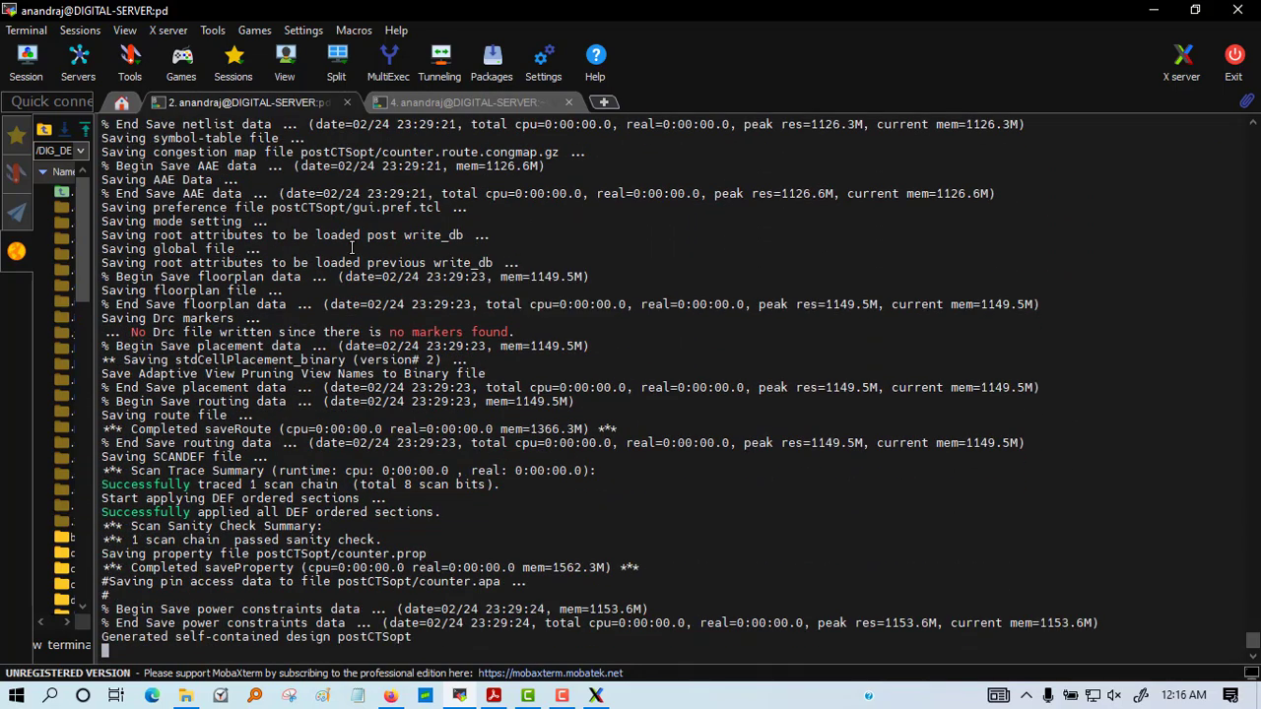
mouse_move(1252, 645)
left_mouse_down()
mouse_move(1254, 522)
mouse_move(1254, 651)
left_mouse_up()
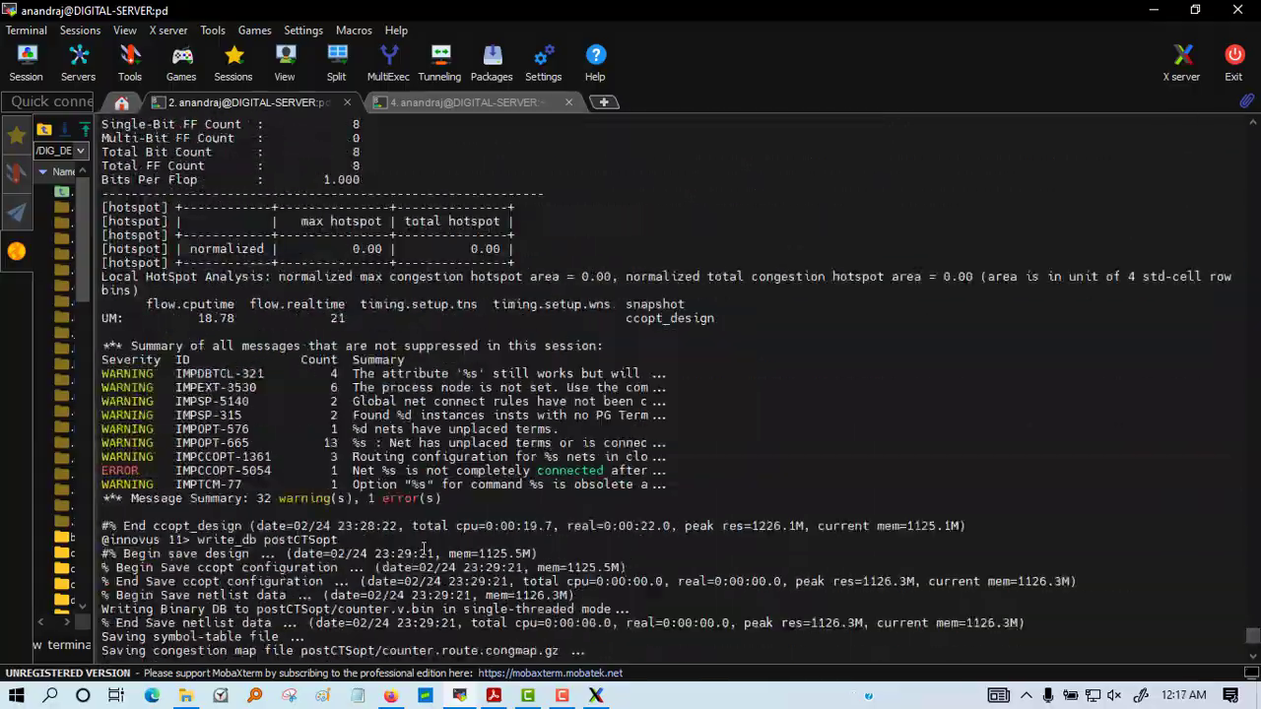
- Set NanoRoute to timing-driven and SI-driven routing
left_click(595, 695)
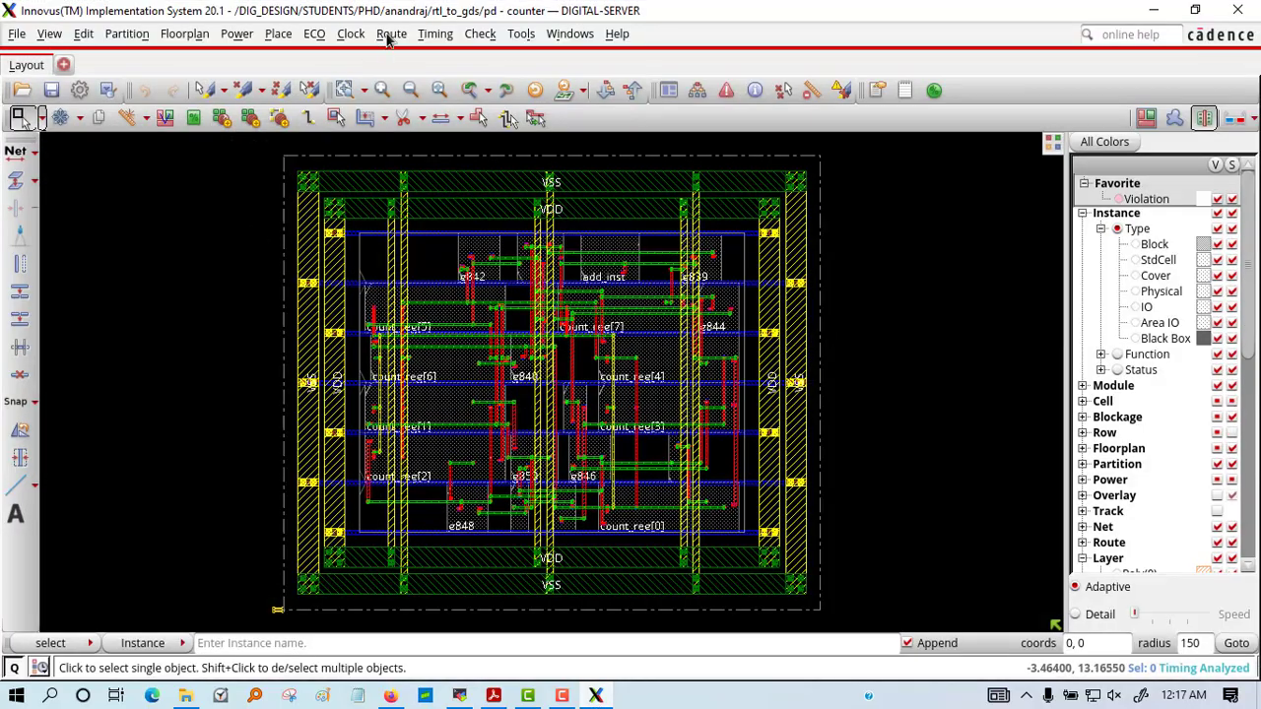
left_click(391, 34)
left_click(583, 178)
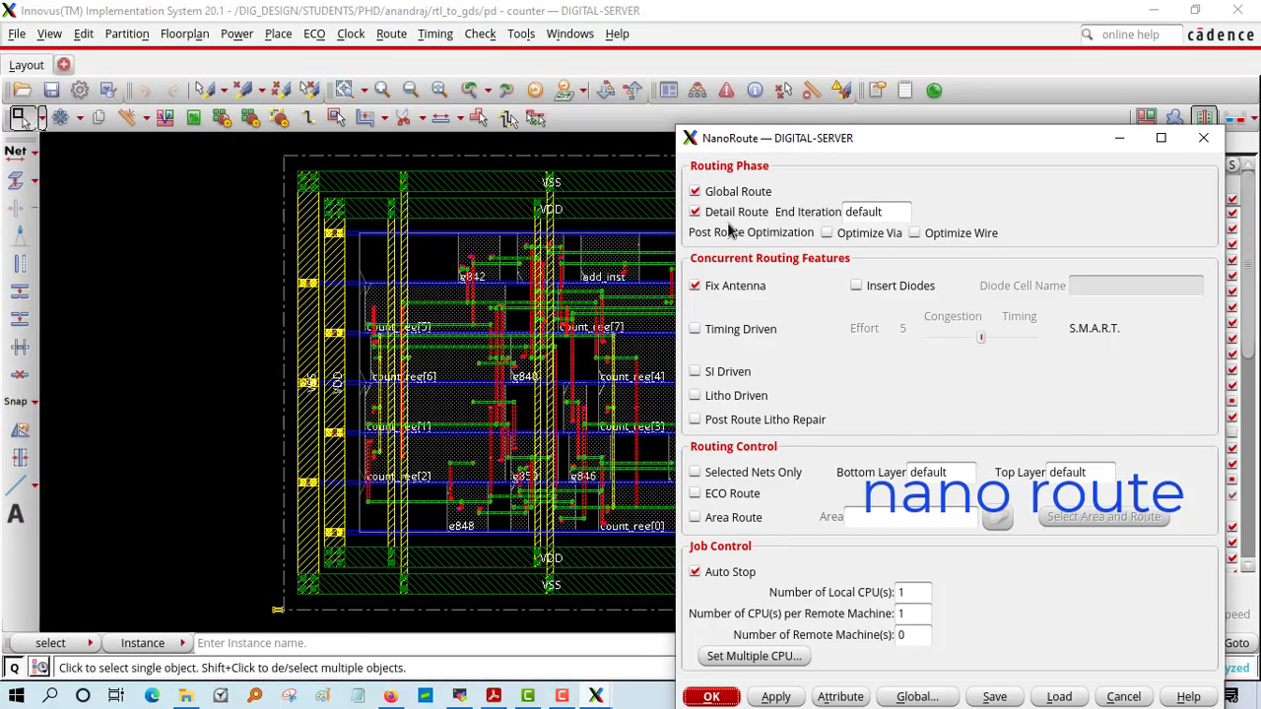
left_click(696, 329)
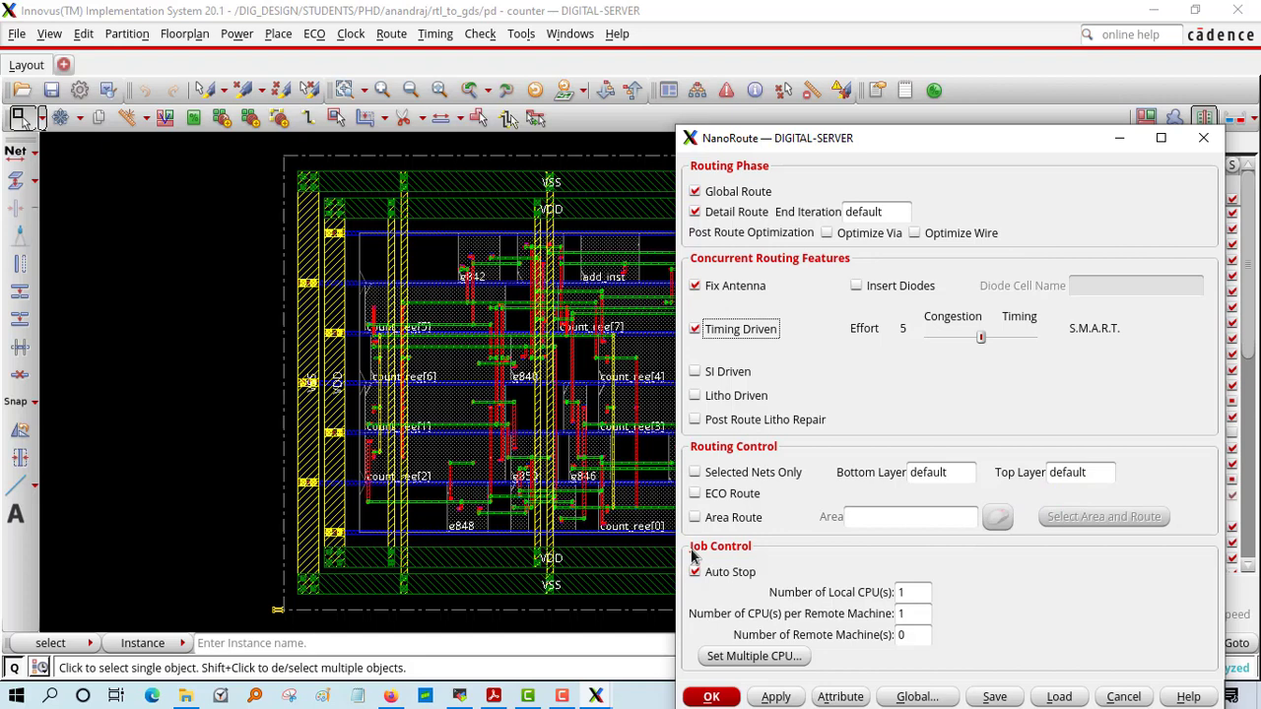
left_click(694, 371)
- Run NanoRoute over all signal nets and bring up the Extract RC settings
left_click(717, 698)
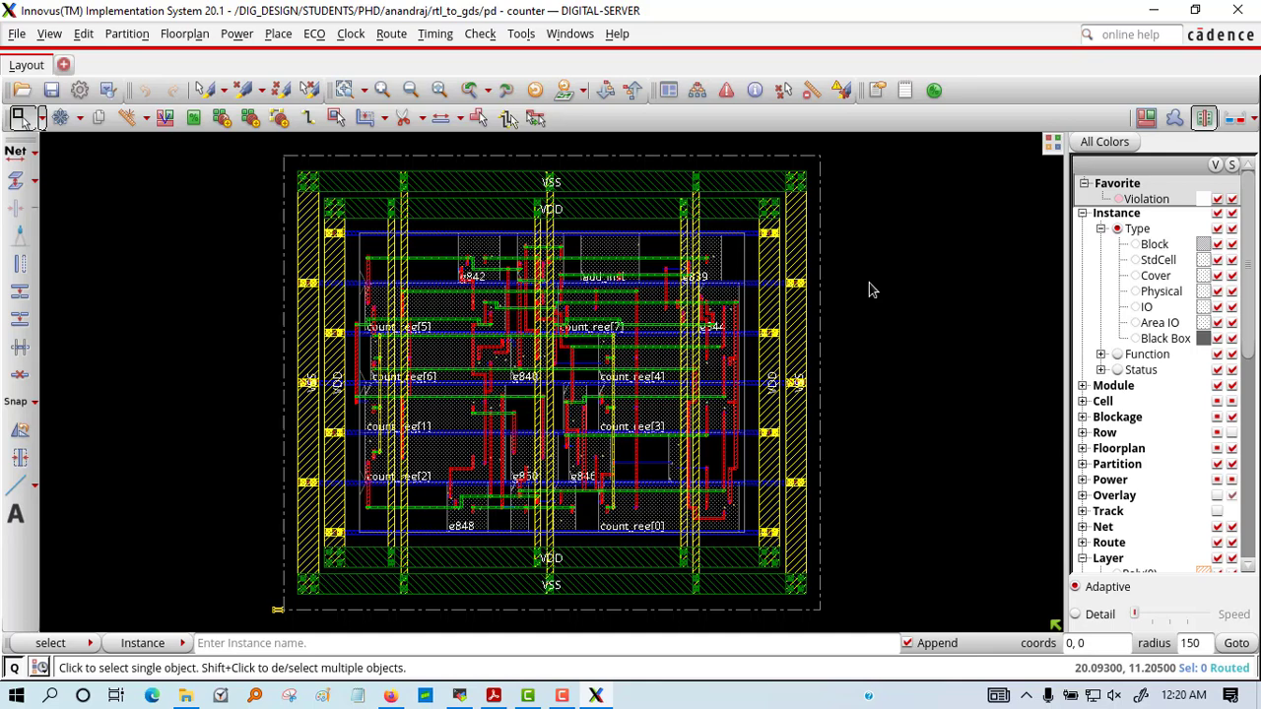
left_click(434, 33)
left_click(458, 63)
- Extract RC parasitics into counter.spef and confirm the file in the pd directory listing
left_click(740, 187)
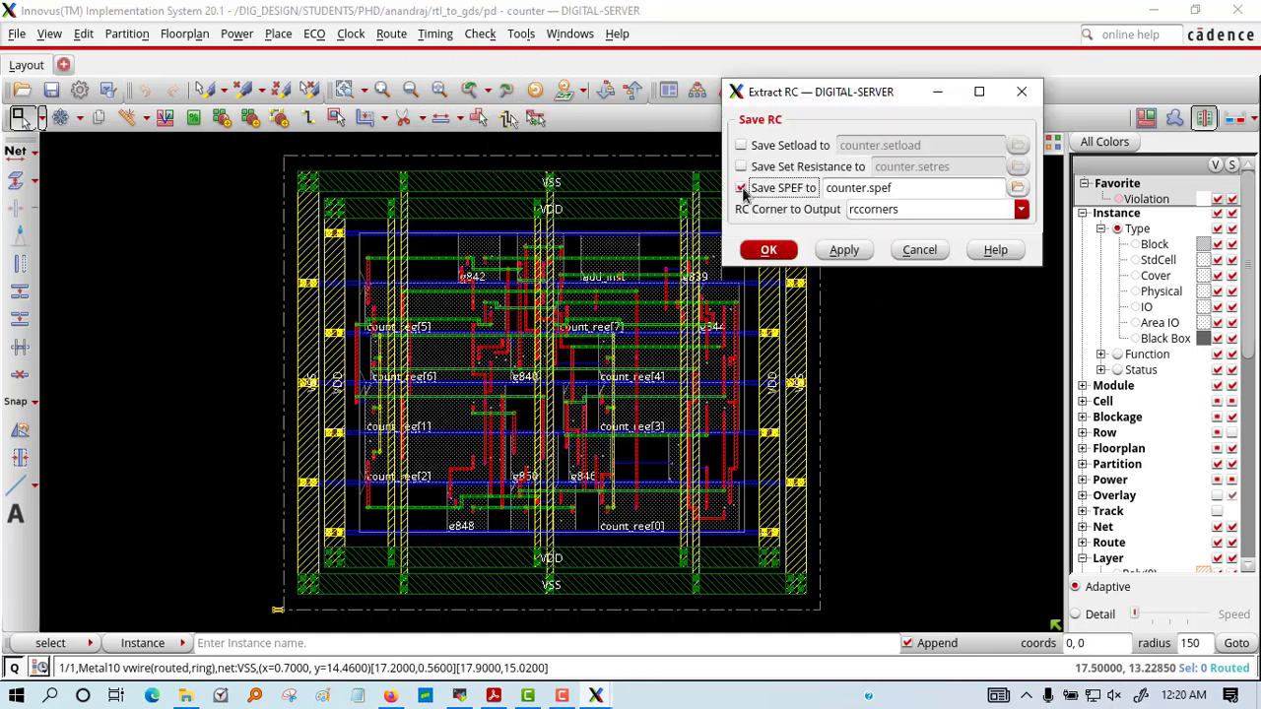
left_click(769, 249)
left_click(463, 102)
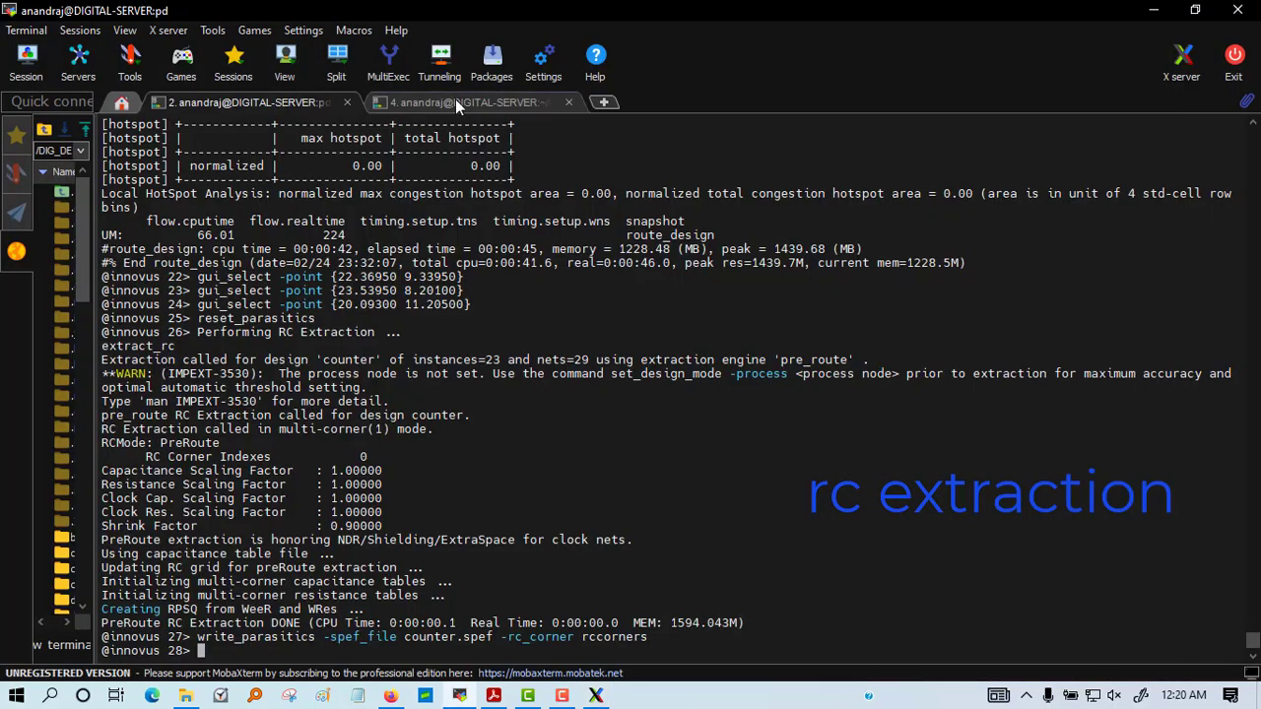
type("ls")
key("Return")
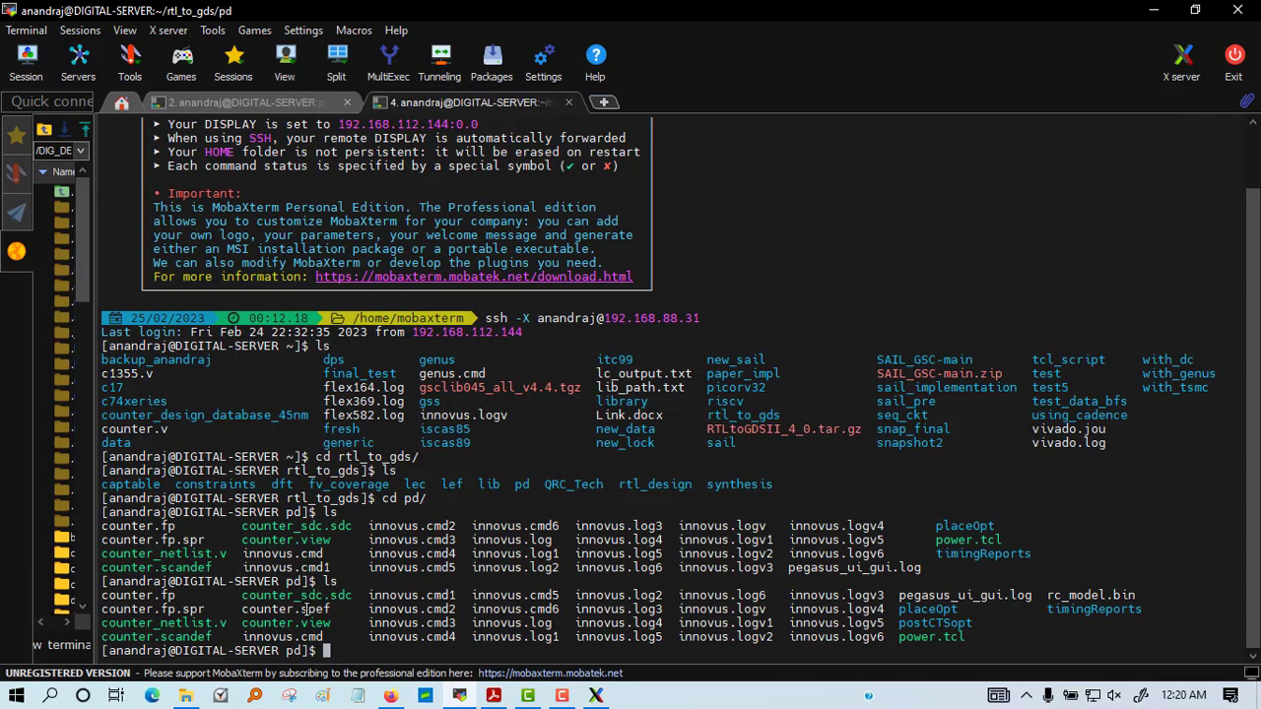
left_click_drag(236, 610, 335, 609)
key("ctrl+Tab")
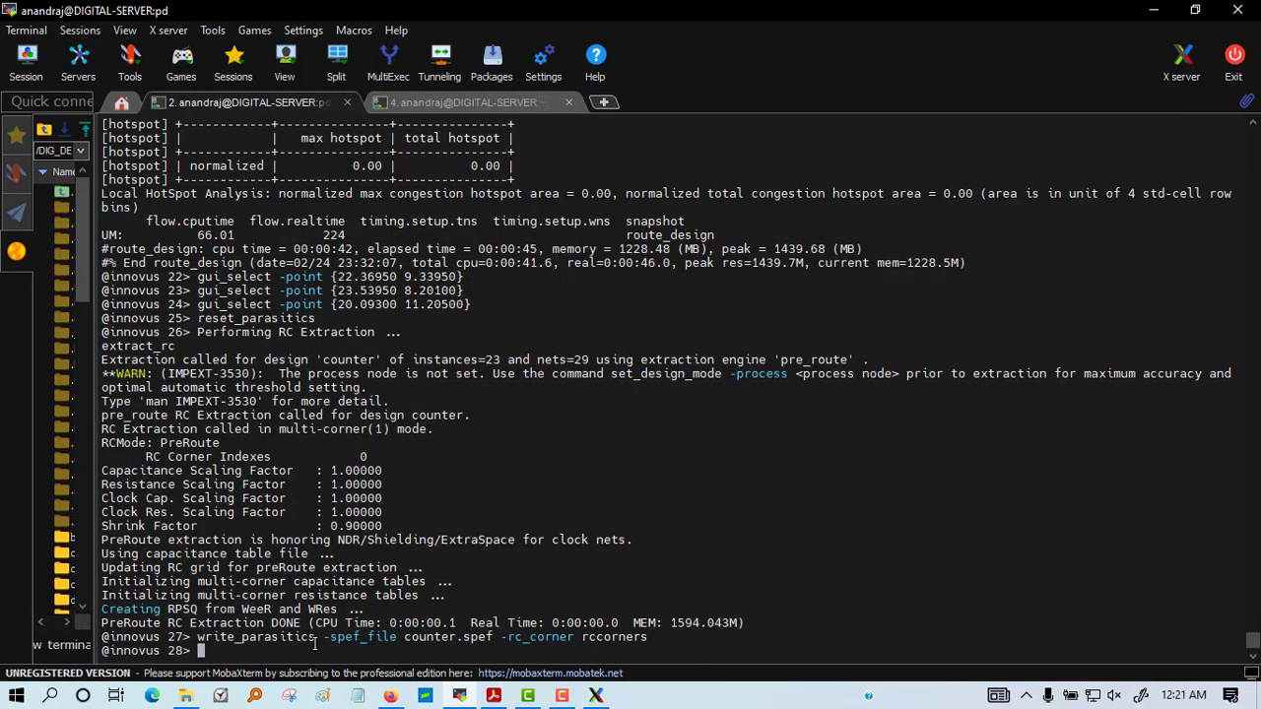
key("Return")
type("set_db timing_")
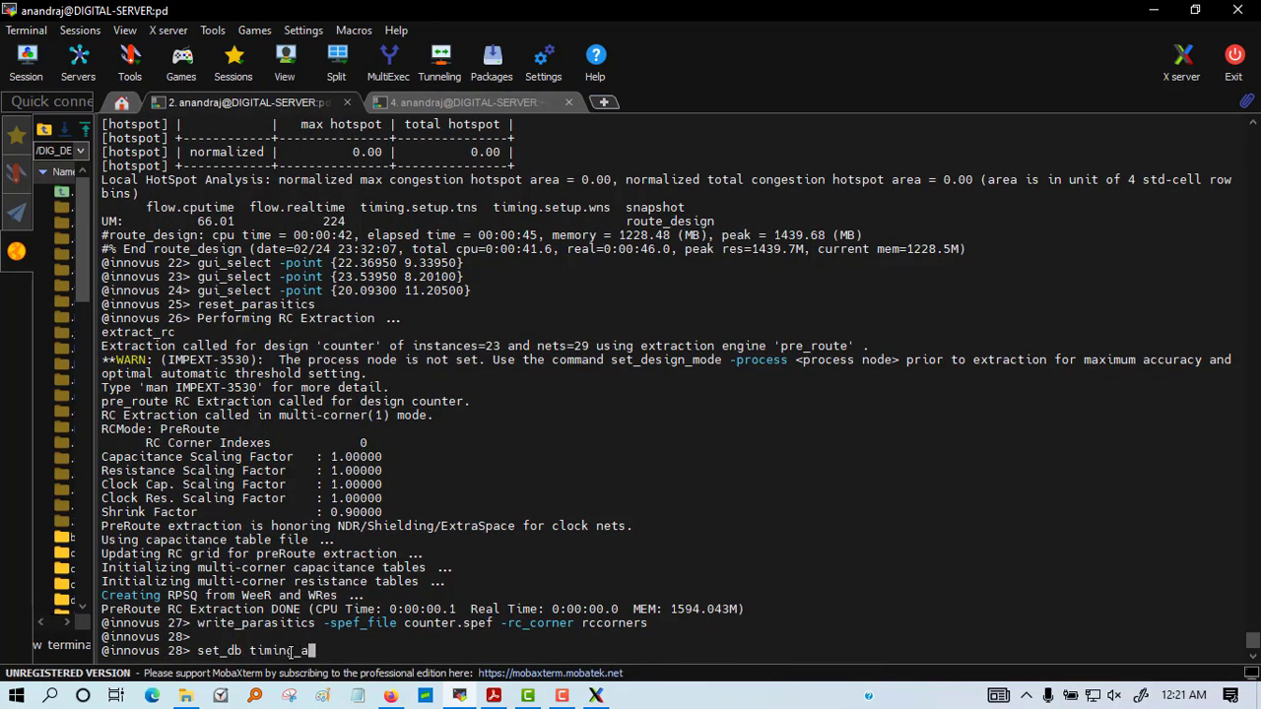
type("analysis_type ocv")
- Set OCV analysis mode and run time_design -post_route -hold, showing WNS -0.093 ns with 17 violating paths
key("Return")
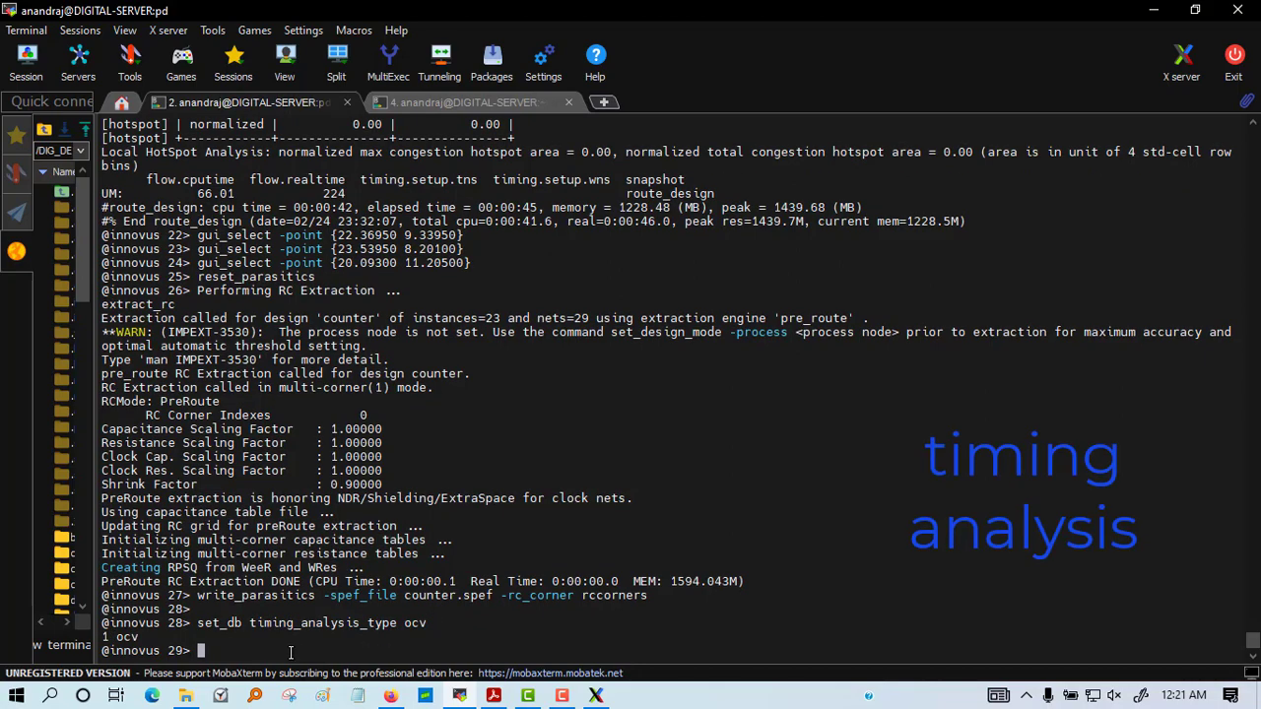
type("time_design")
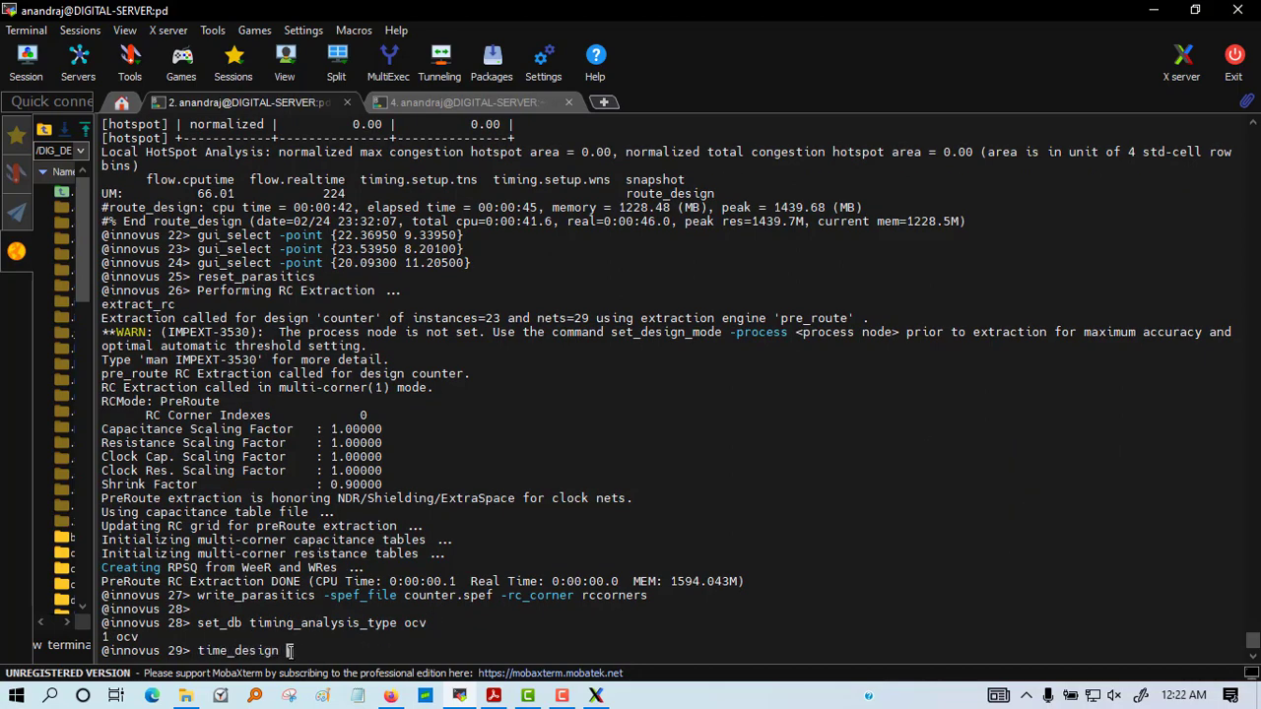
type(" -post")
key("Return")
key("Up")
type("_route")
key("Return")
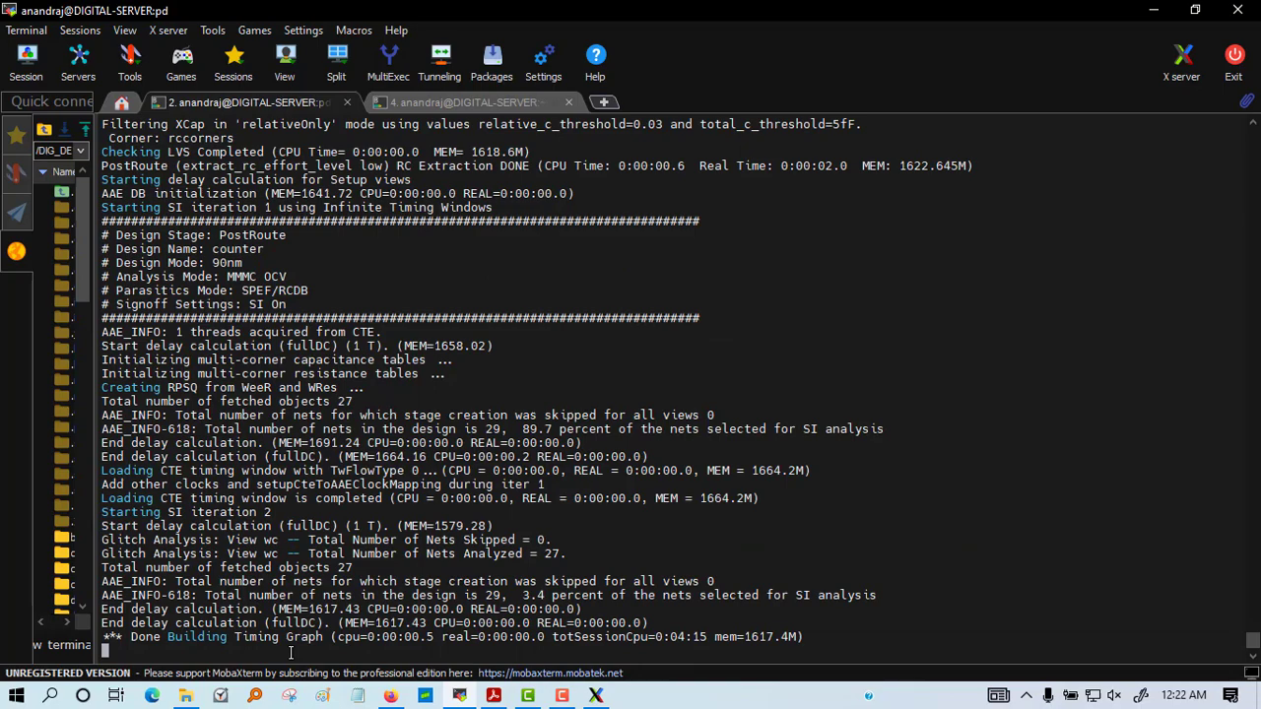
key("Up")
type("-hold")
key("Return")
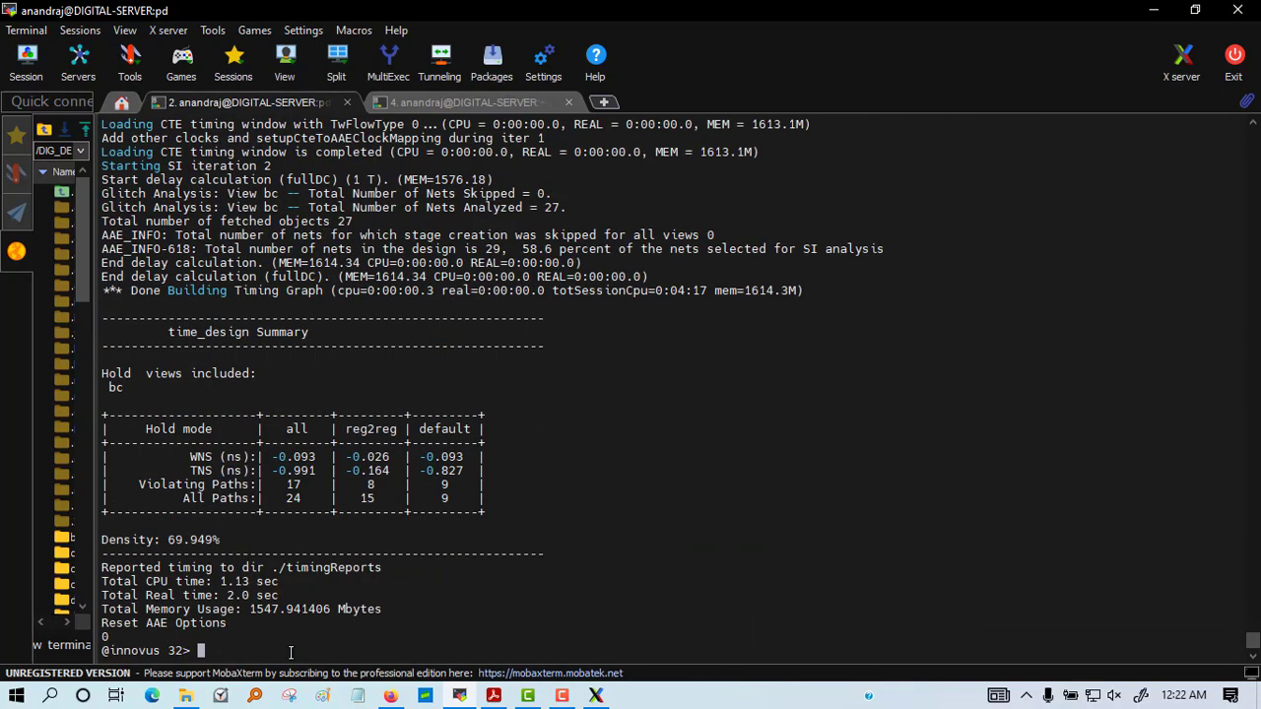
left_click_drag(146, 428, 219, 429)
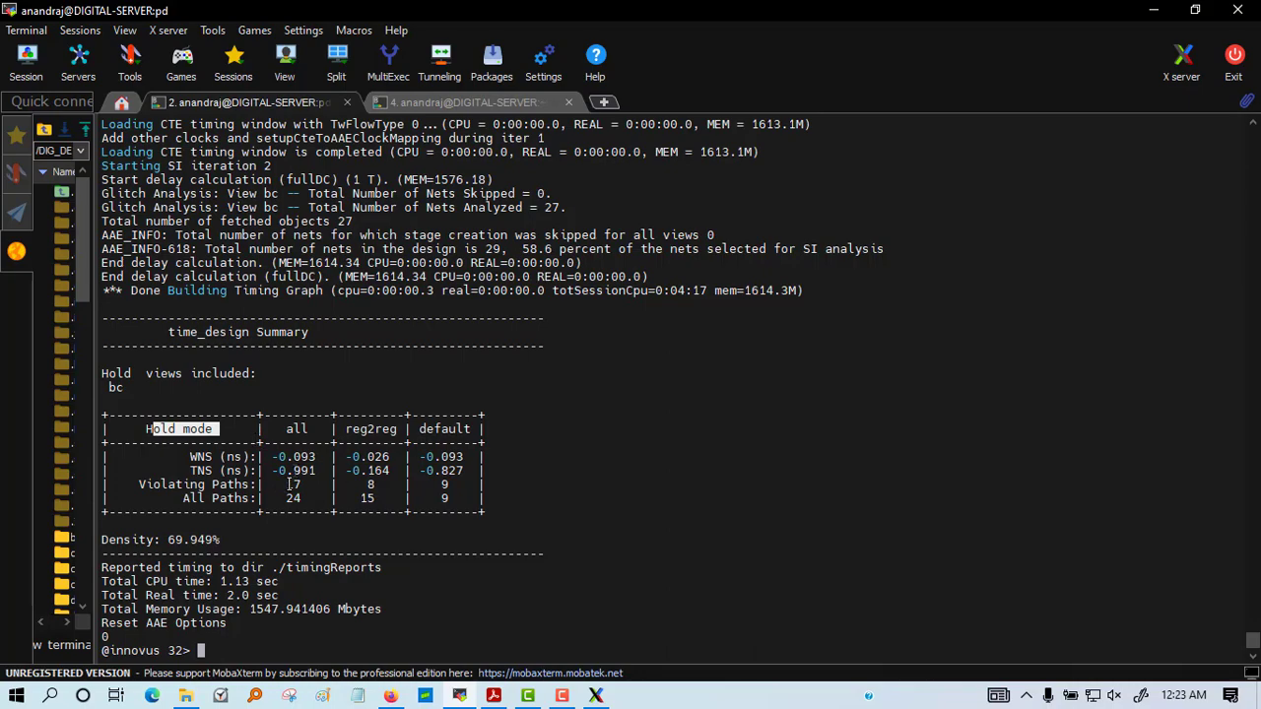
left_click(238, 653)
- Bring up Verify DRC in the Innovus layout window
left_click(596, 696)
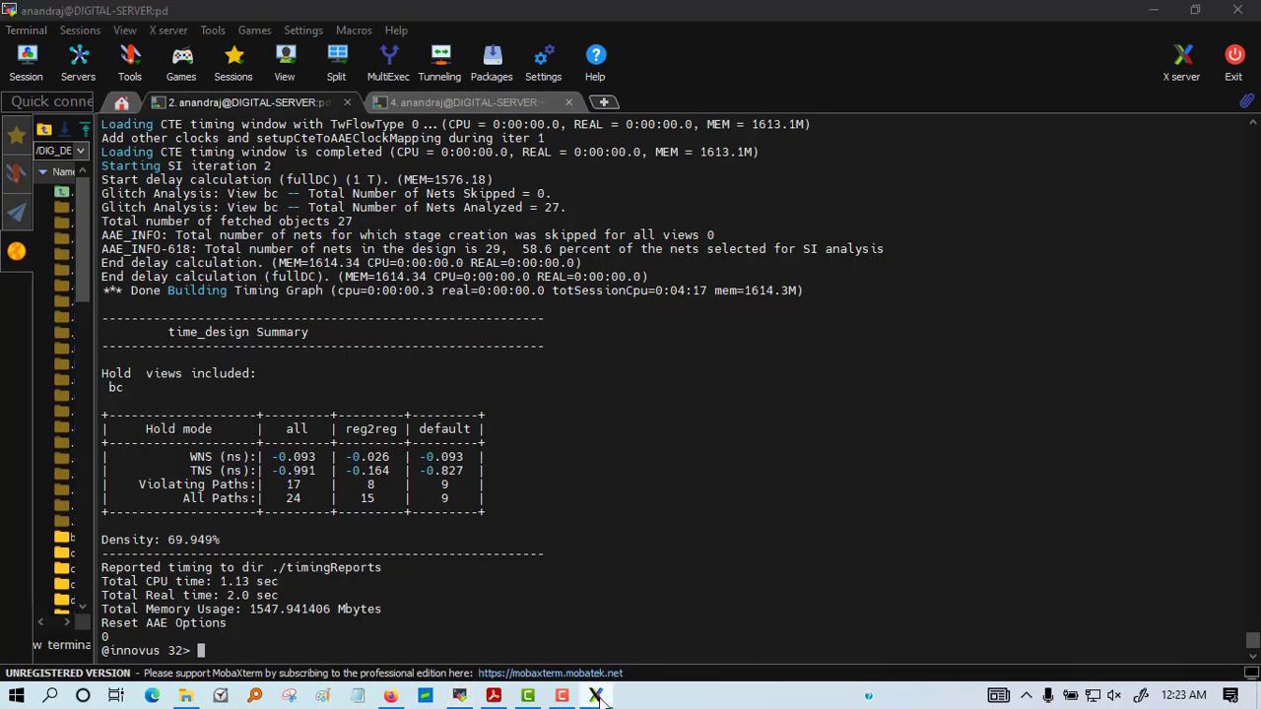
left_click(481, 33)
left_click(522, 129)
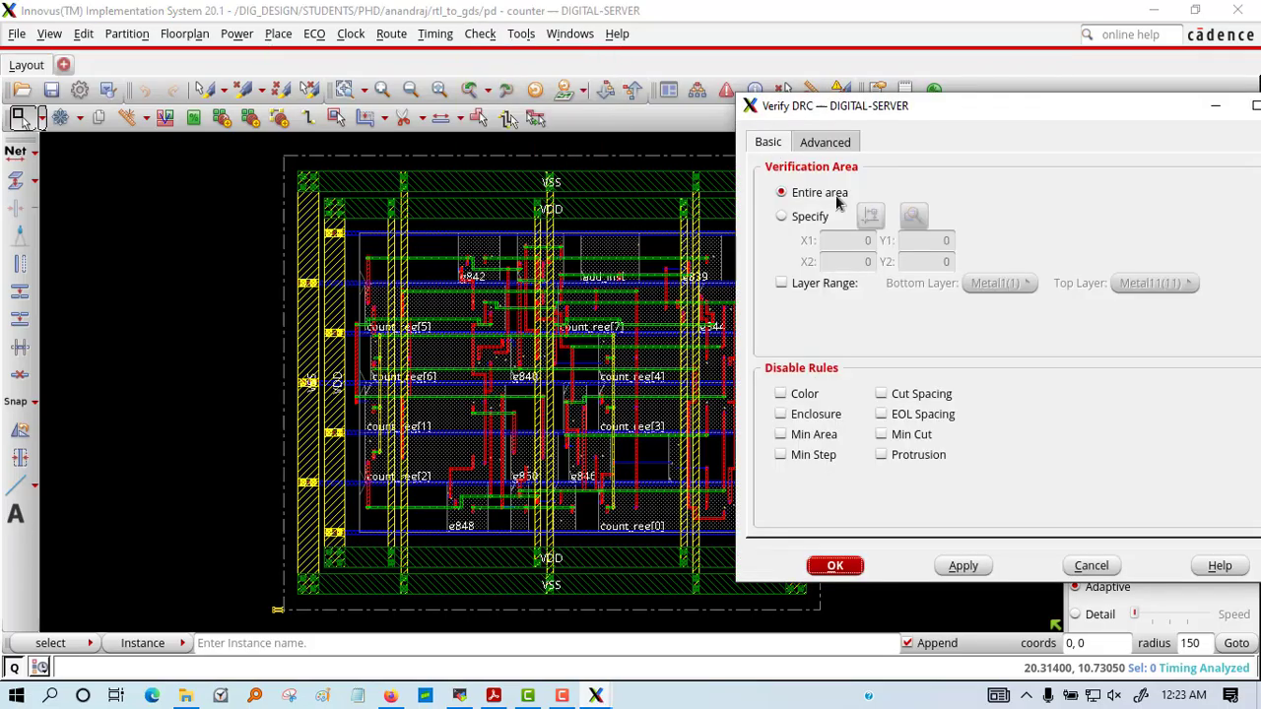
- Run Verify DRC on the entire area, then run Verify Connectivity
left_click(781, 193)
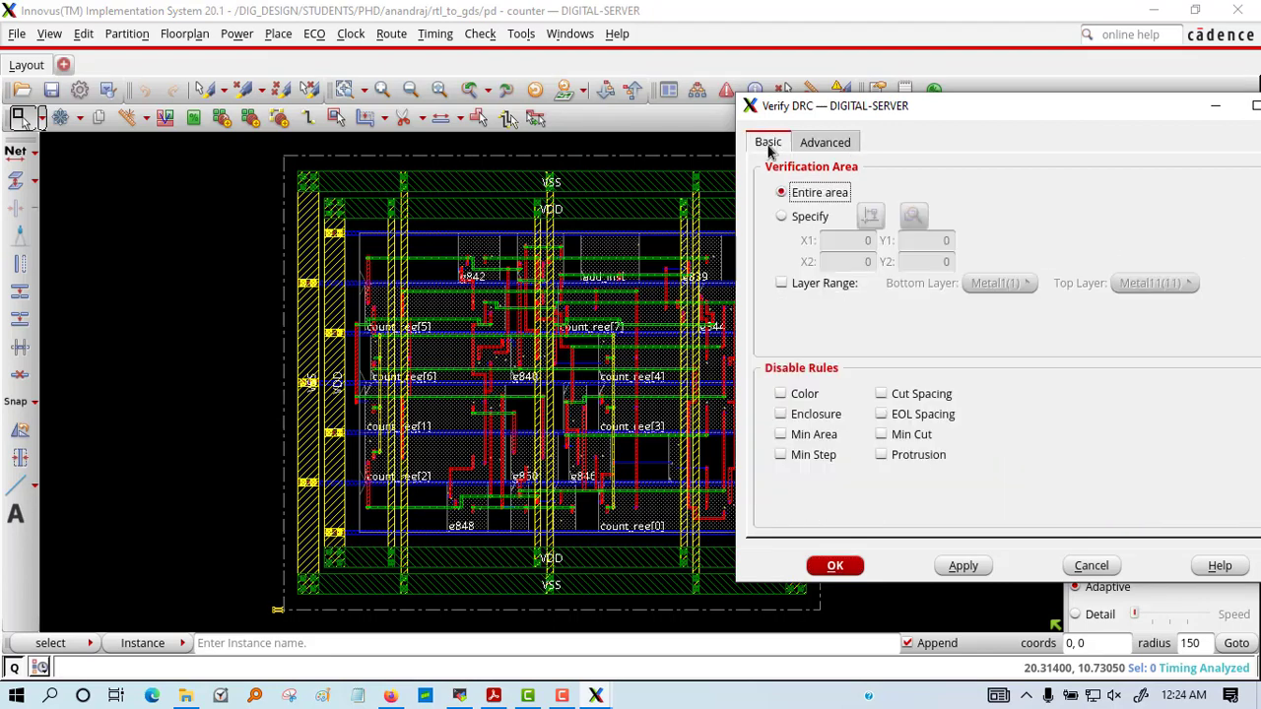
key("Return")
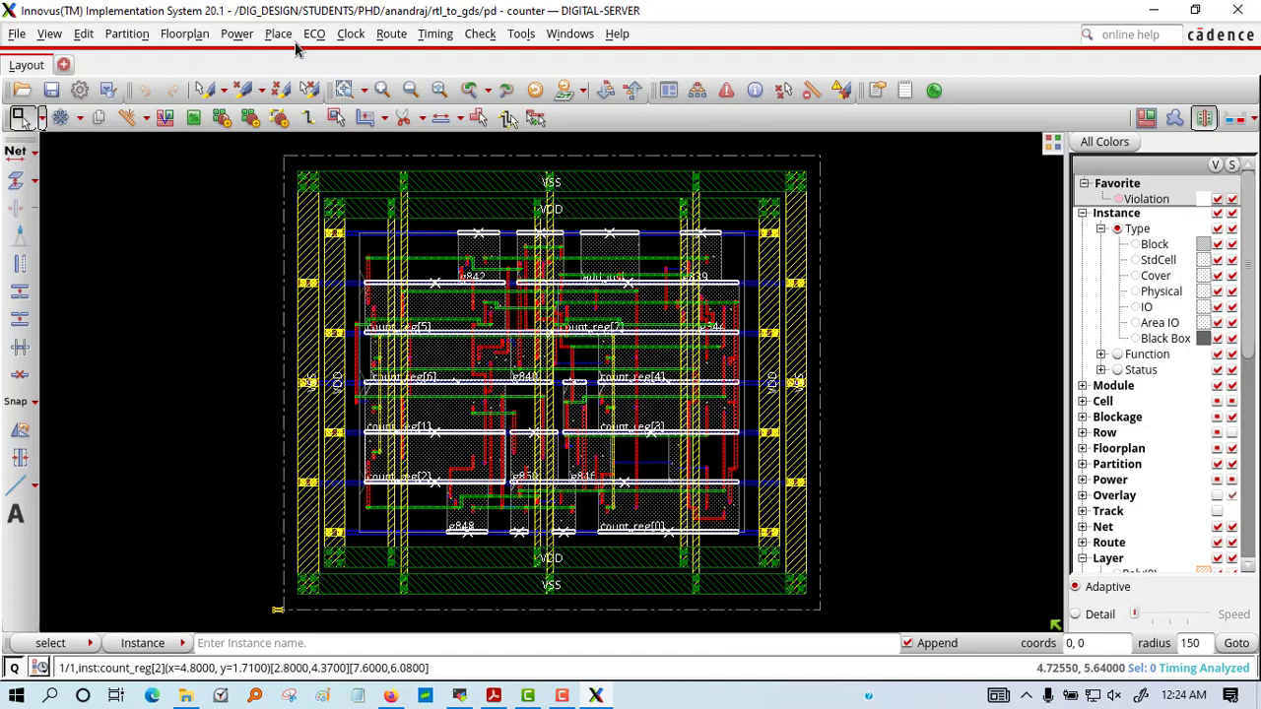
left_click(481, 34)
left_click(513, 100)
left_click(818, 647)
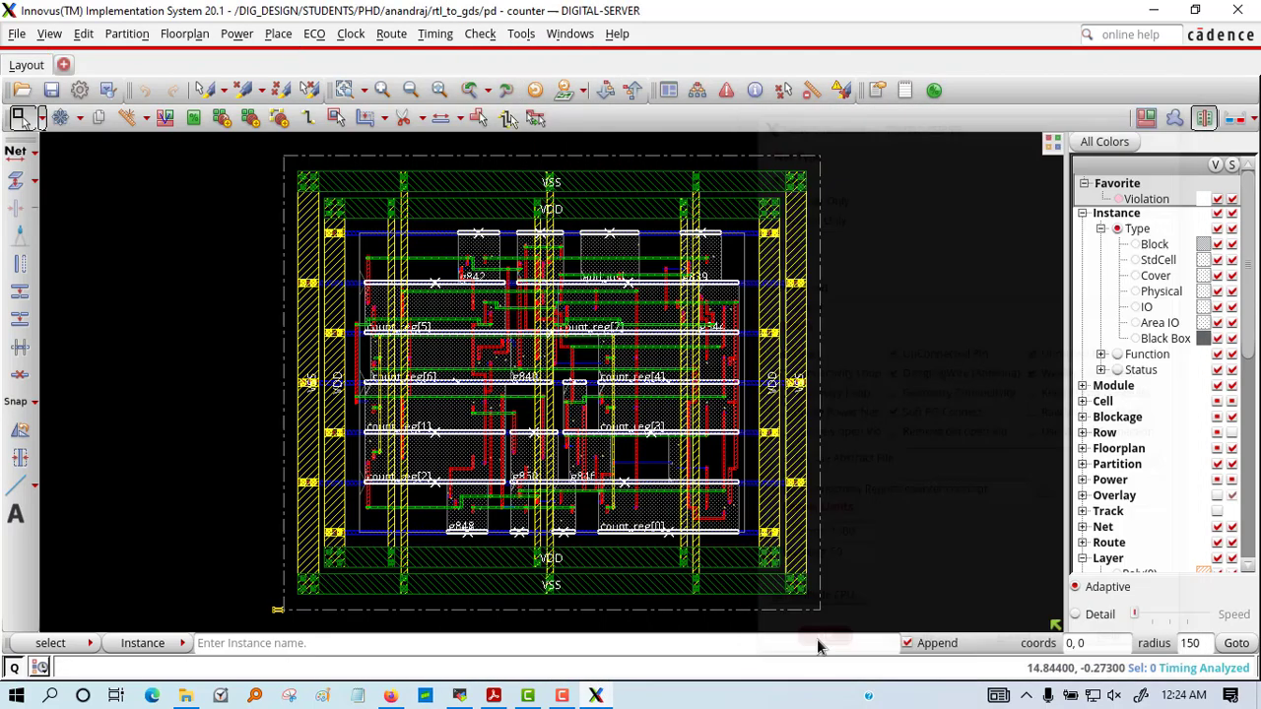
- Set static power analysis to the wc view and source power.tcl
left_click(236, 34)
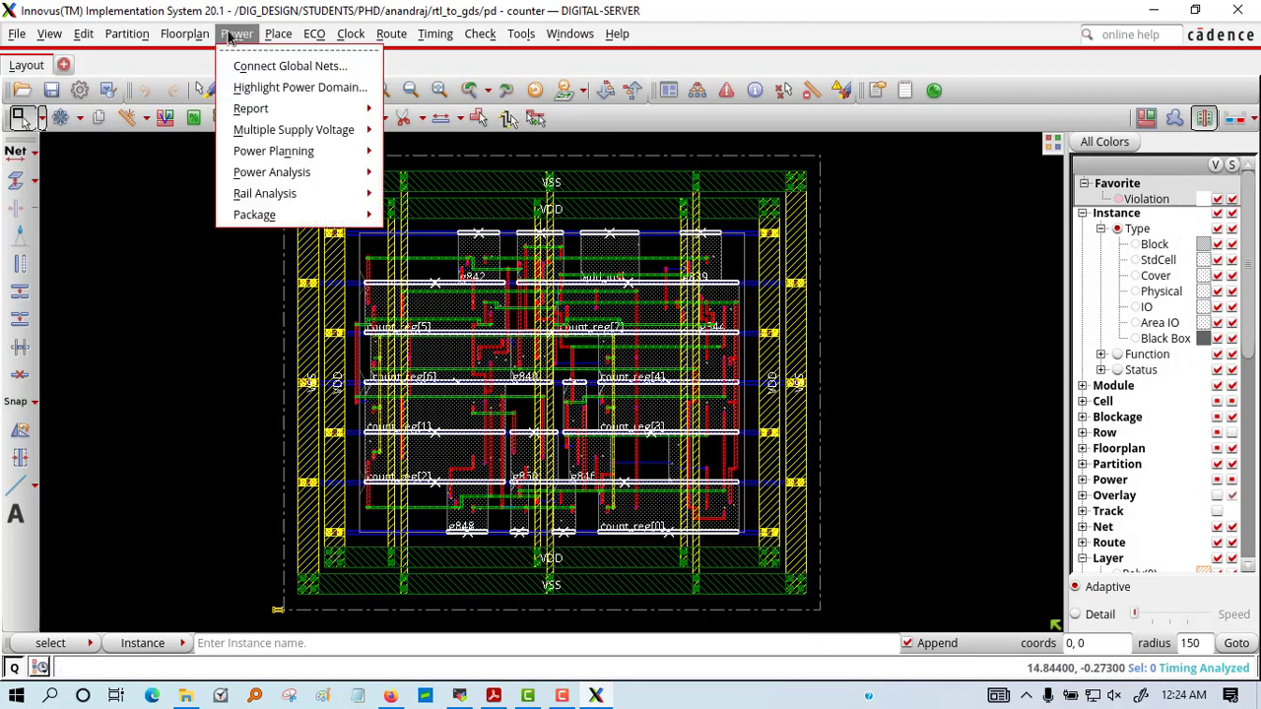
left_click(414, 185)
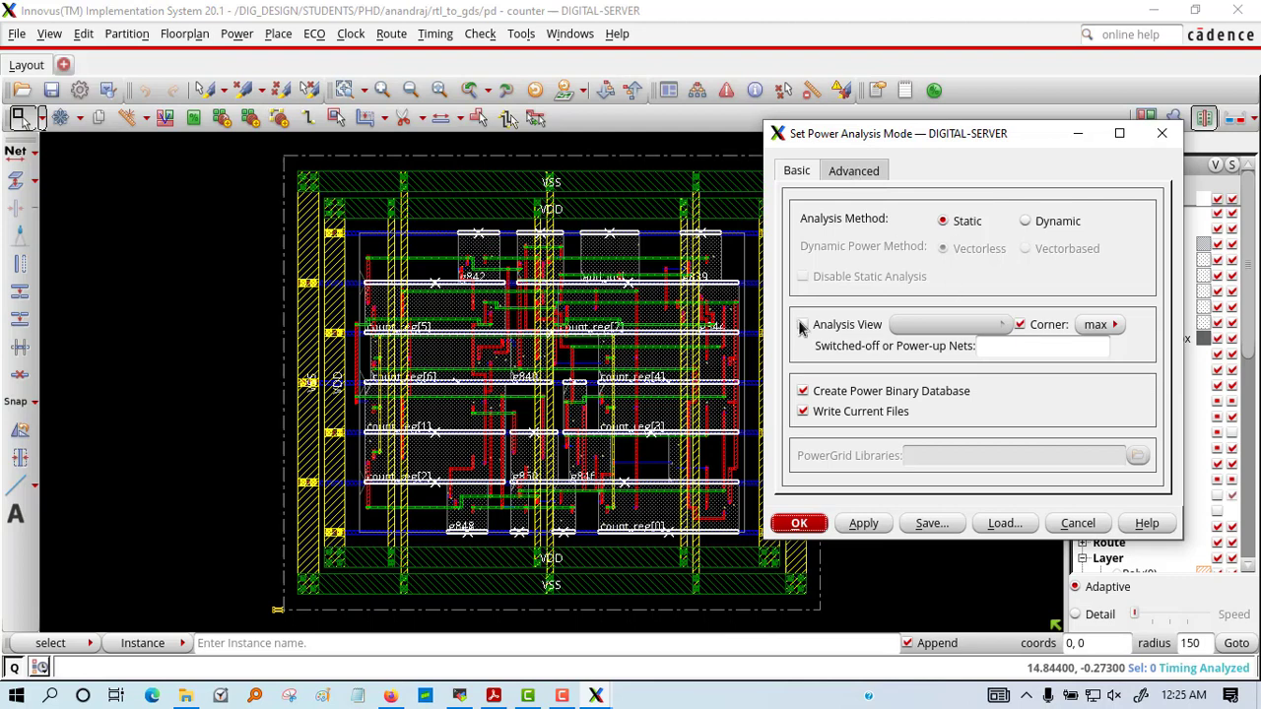
left_click(801, 325)
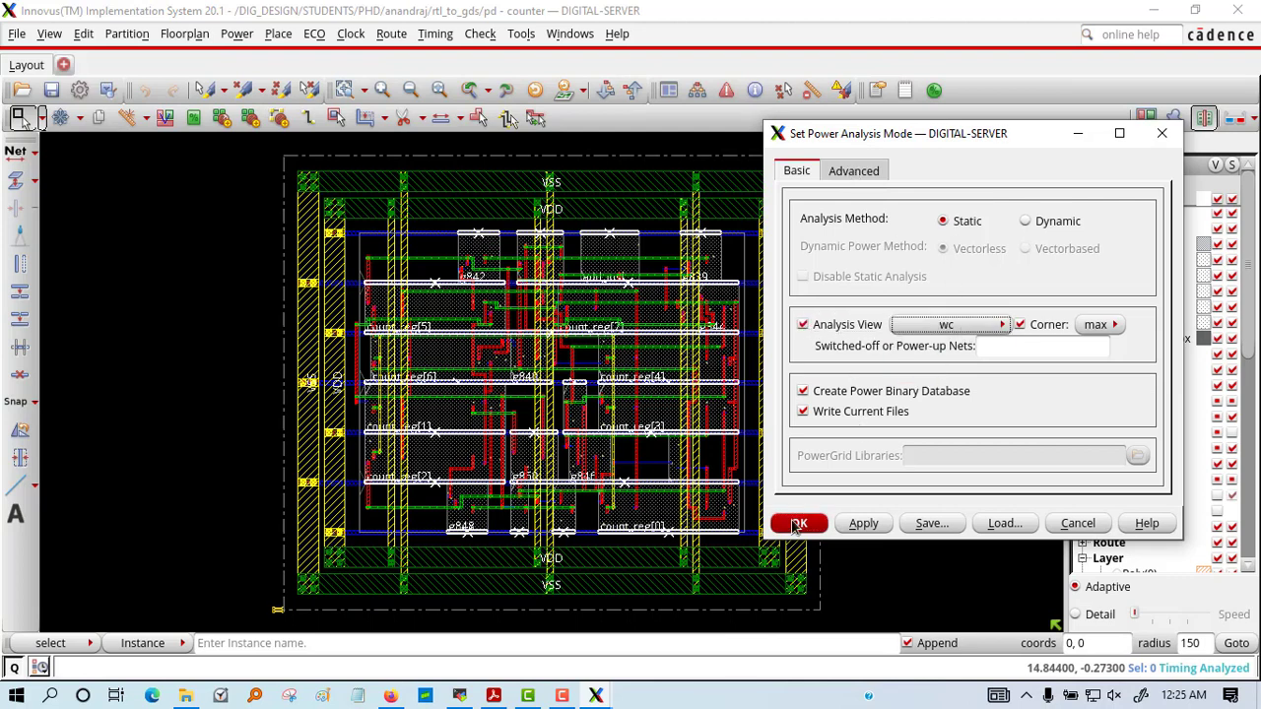
left_click(796, 527)
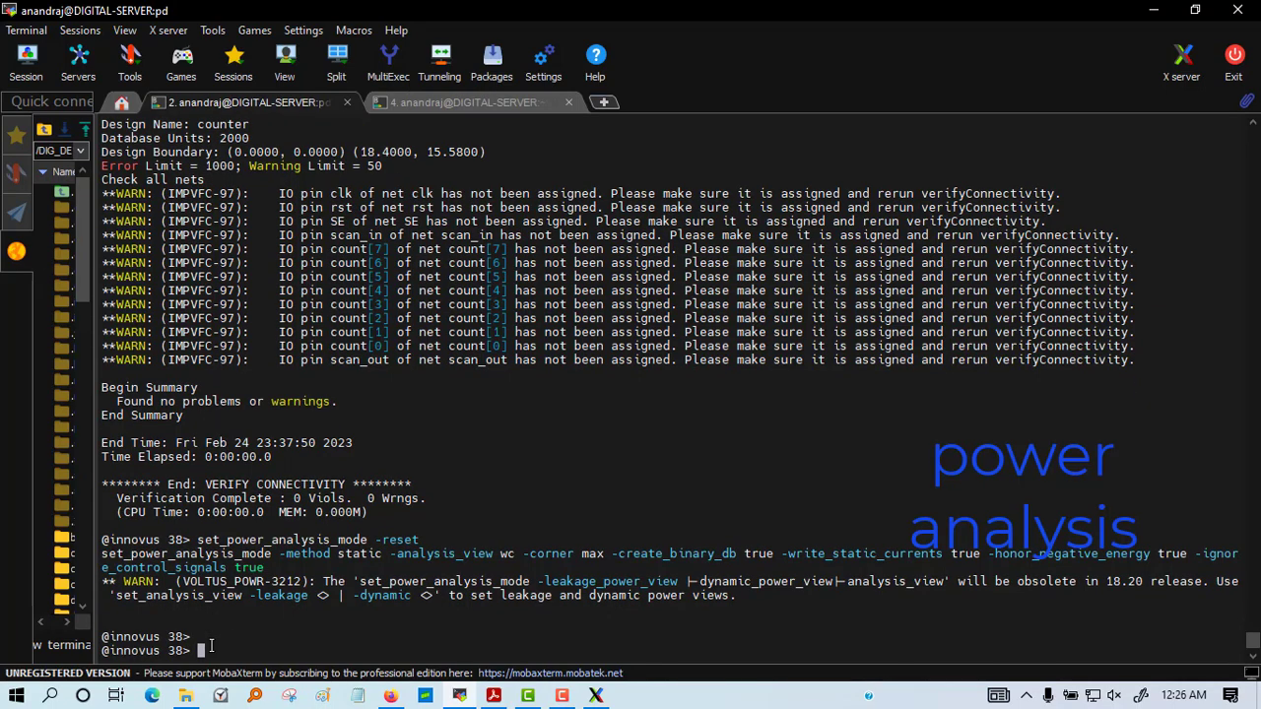
type("source power.tcl")
key("Return")
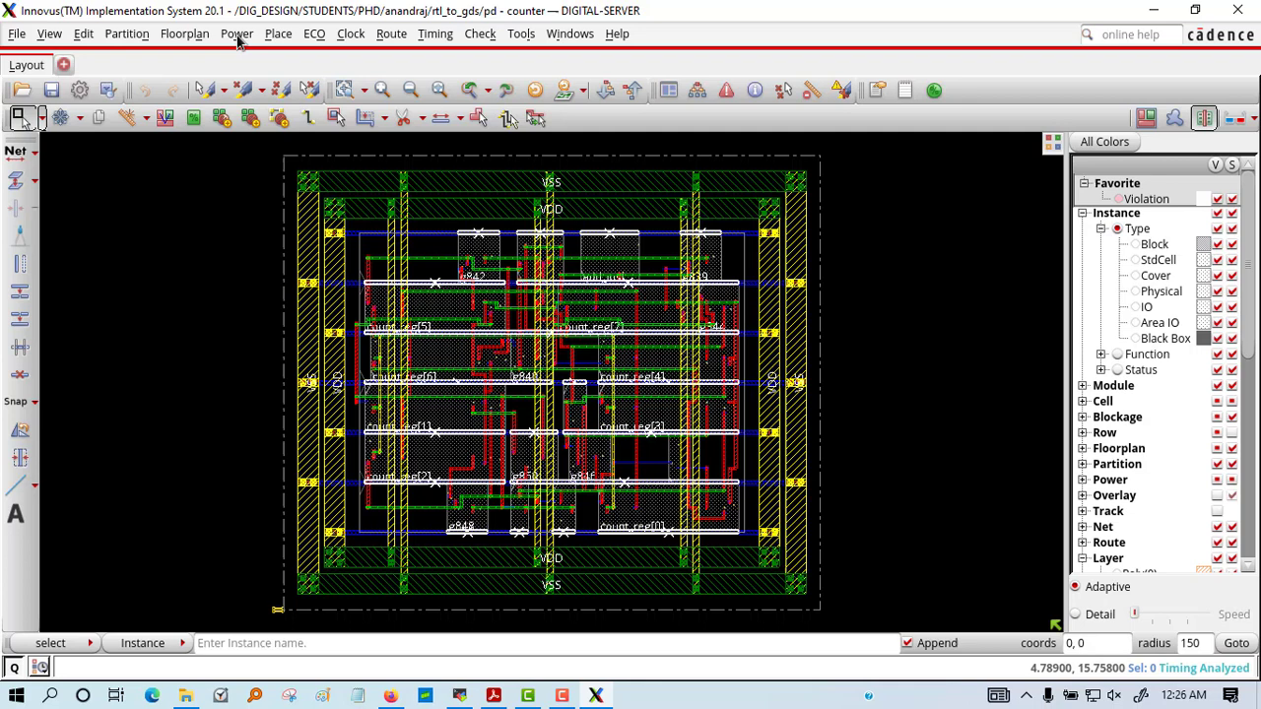
- Run power analysis with the results directory set, then return to the shell terminal
left_click(237, 33)
left_click(409, 203)
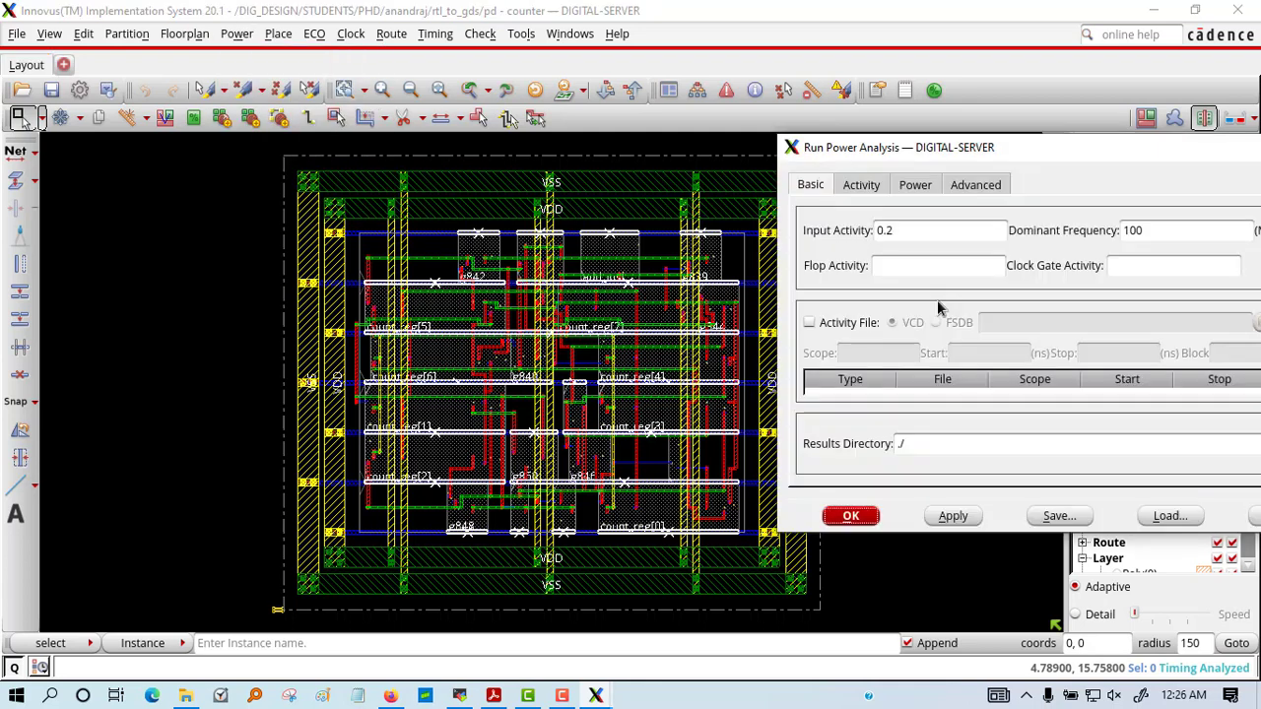
left_click(928, 438)
type("run1")
left_click(854, 516)
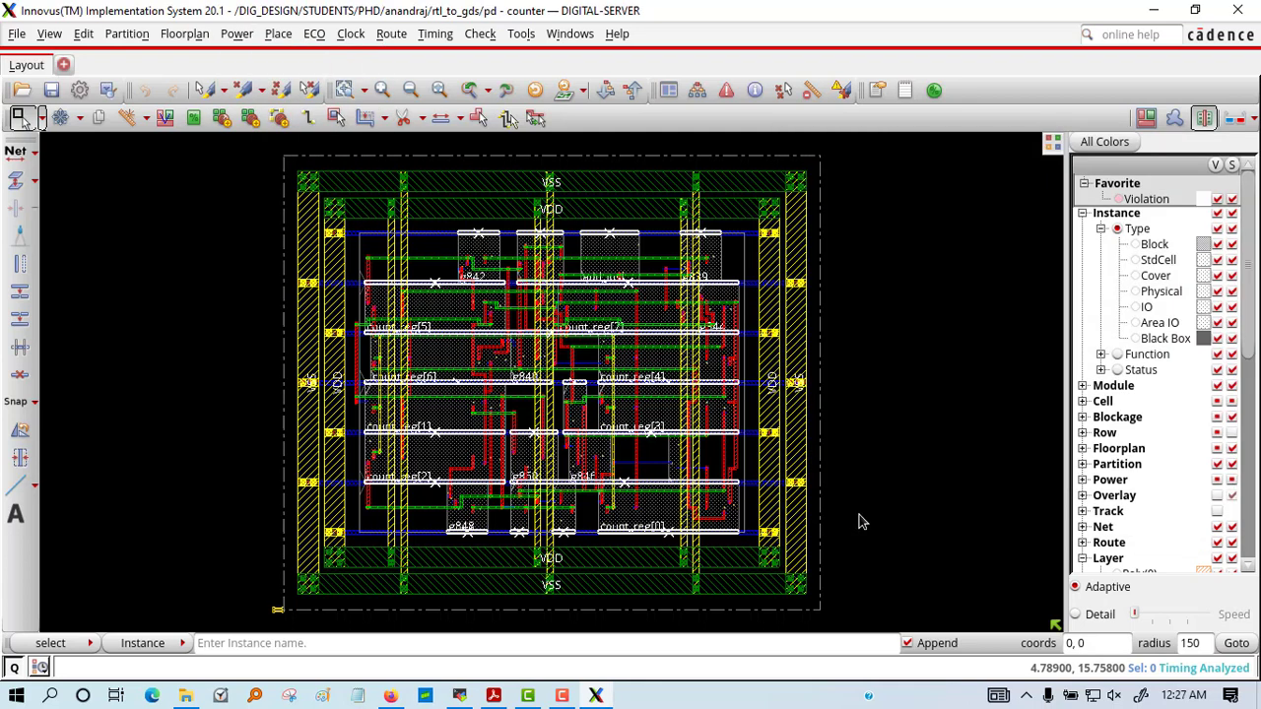
left_click(459, 696)
key("ctrl+Tab")
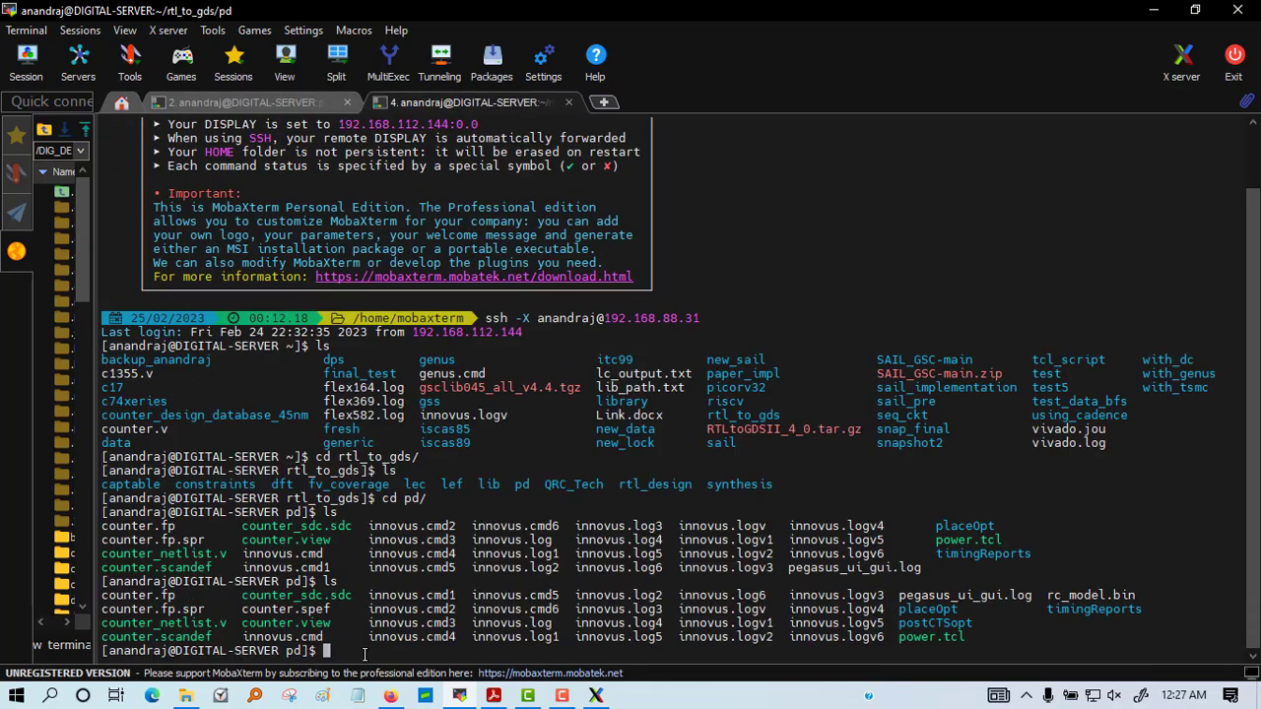
type("ls")
- List the pd folder and move into the run1 results folder
key("Return")
type("gedit ")
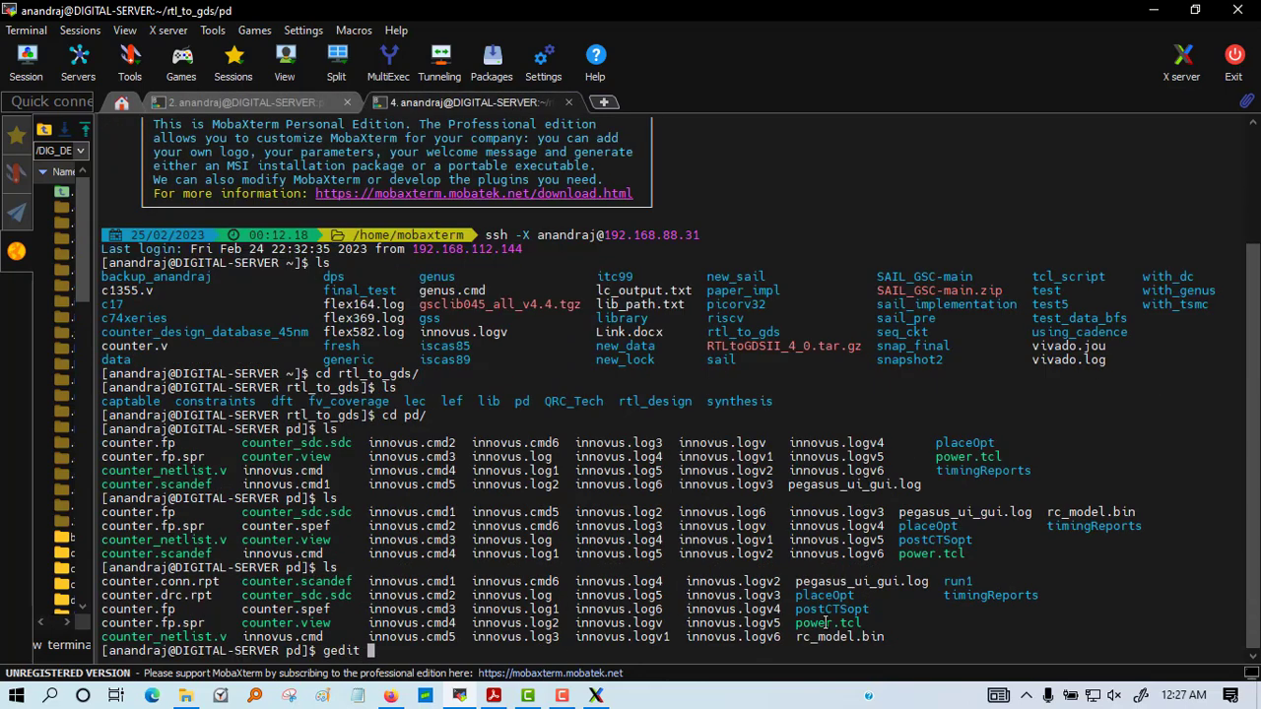
type("run1/")
key("Return")
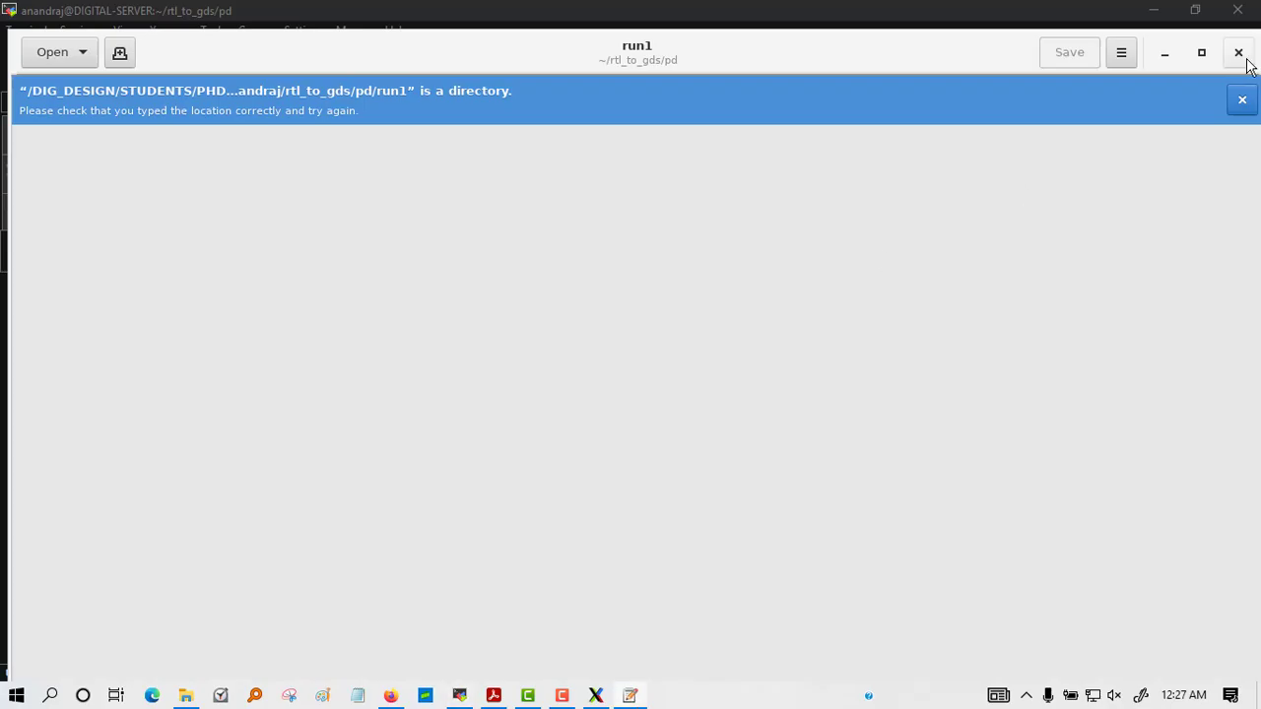
left_click(1240, 51)
type("cd run1/")
key("Return")
type("ls")
key("Return")
type("gedit counter.rpt")
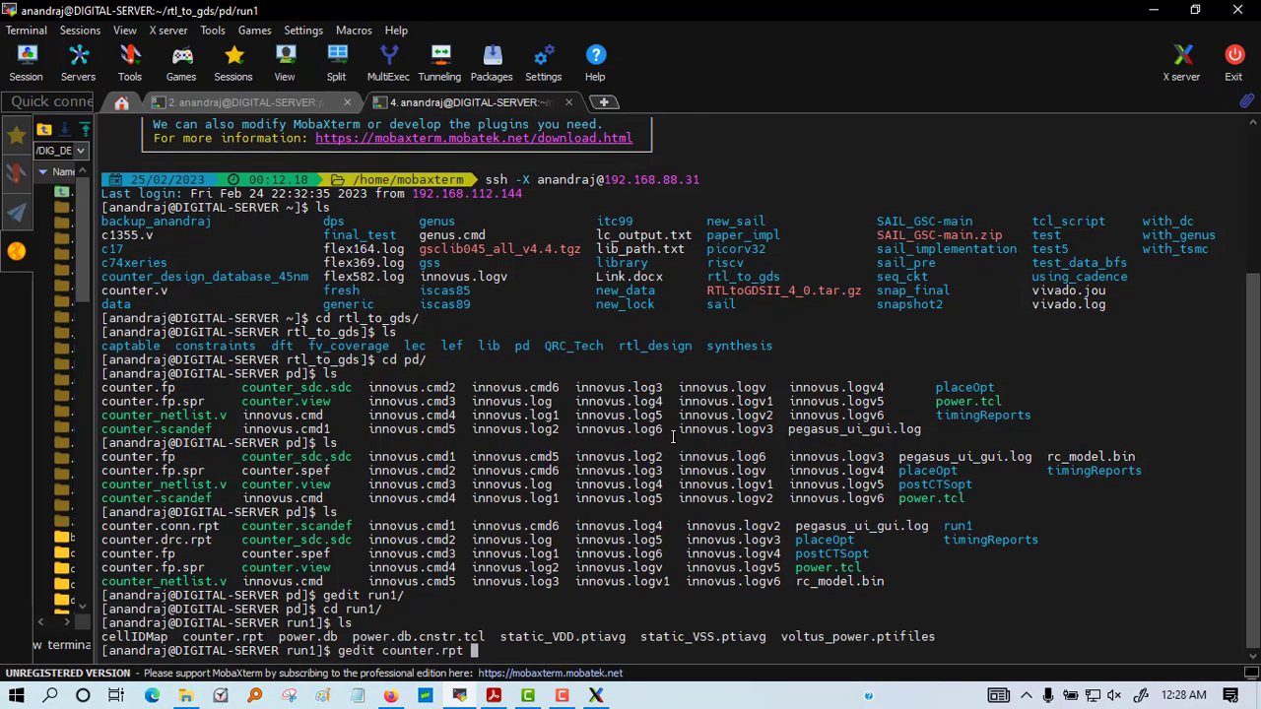
key("Return")
scroll(72, 233, "down", 13)
- Review the count_reg SDFFRHQX1 entries in counter.rpt and close the report
double_click(74, 217)
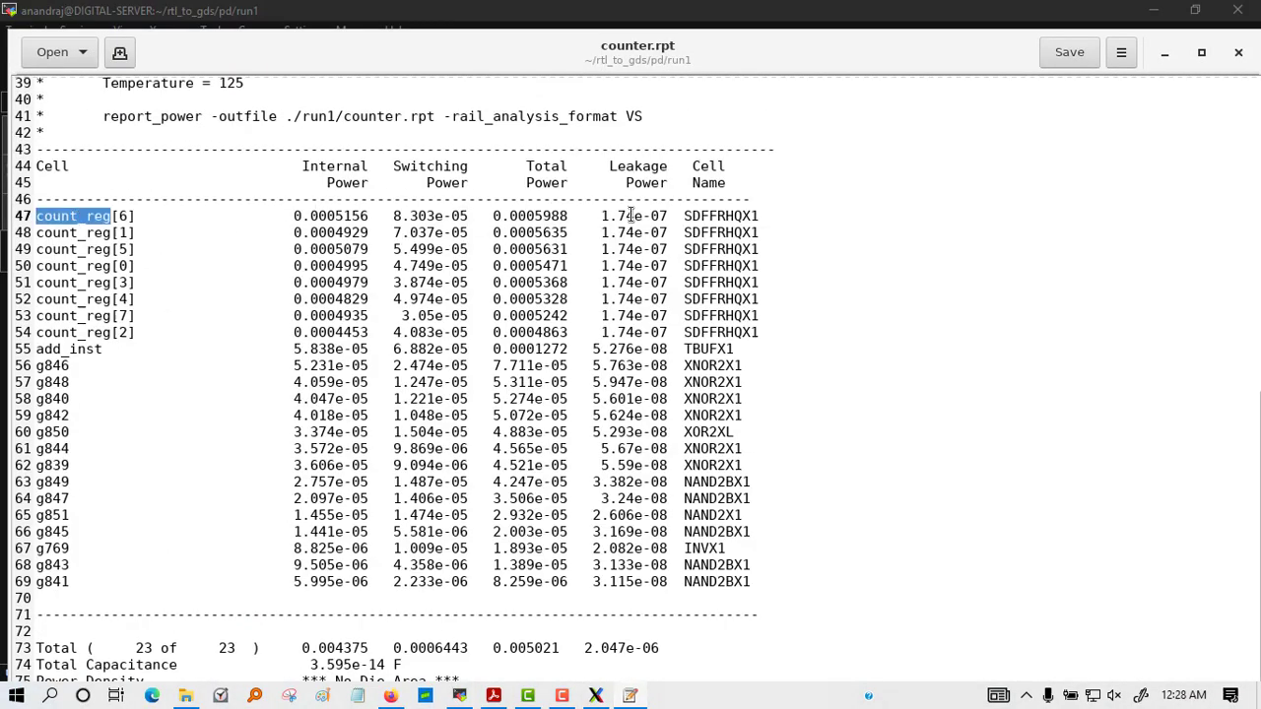
double_click(720, 216)
left_click(1238, 55)
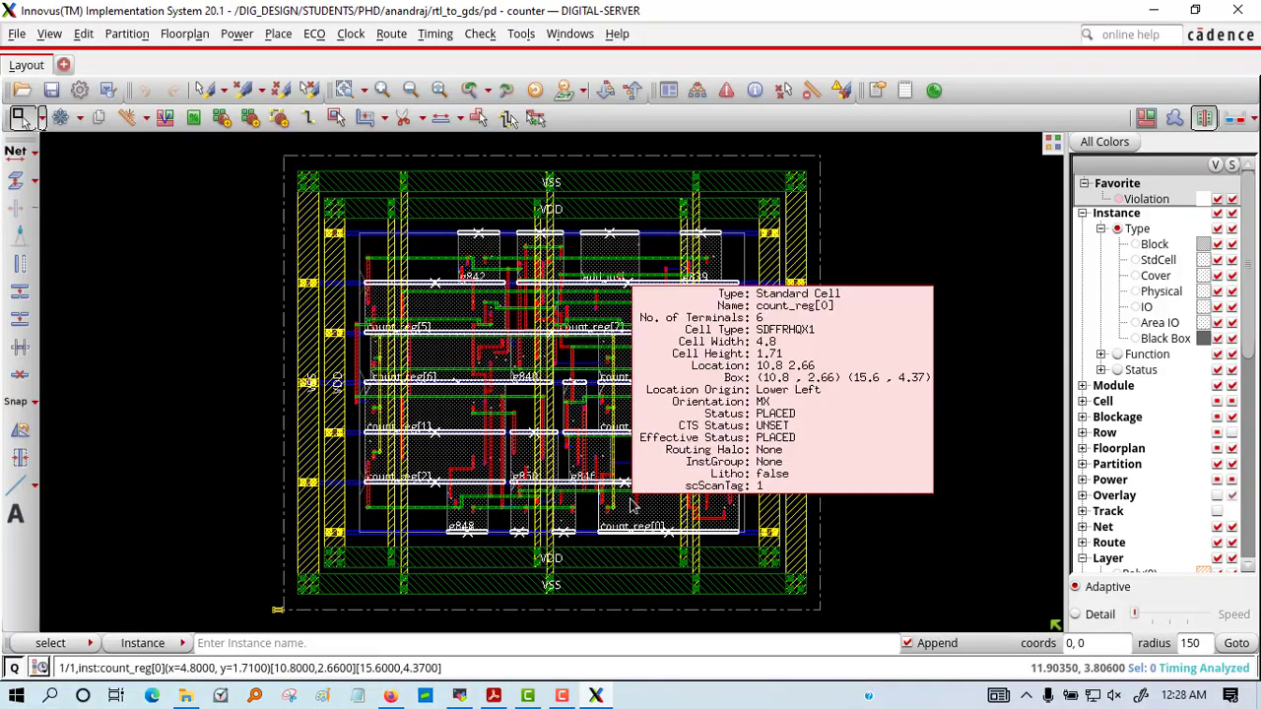
- Set rail analysis to use the wc analysis view
left_click(237, 34)
left_click(414, 203)
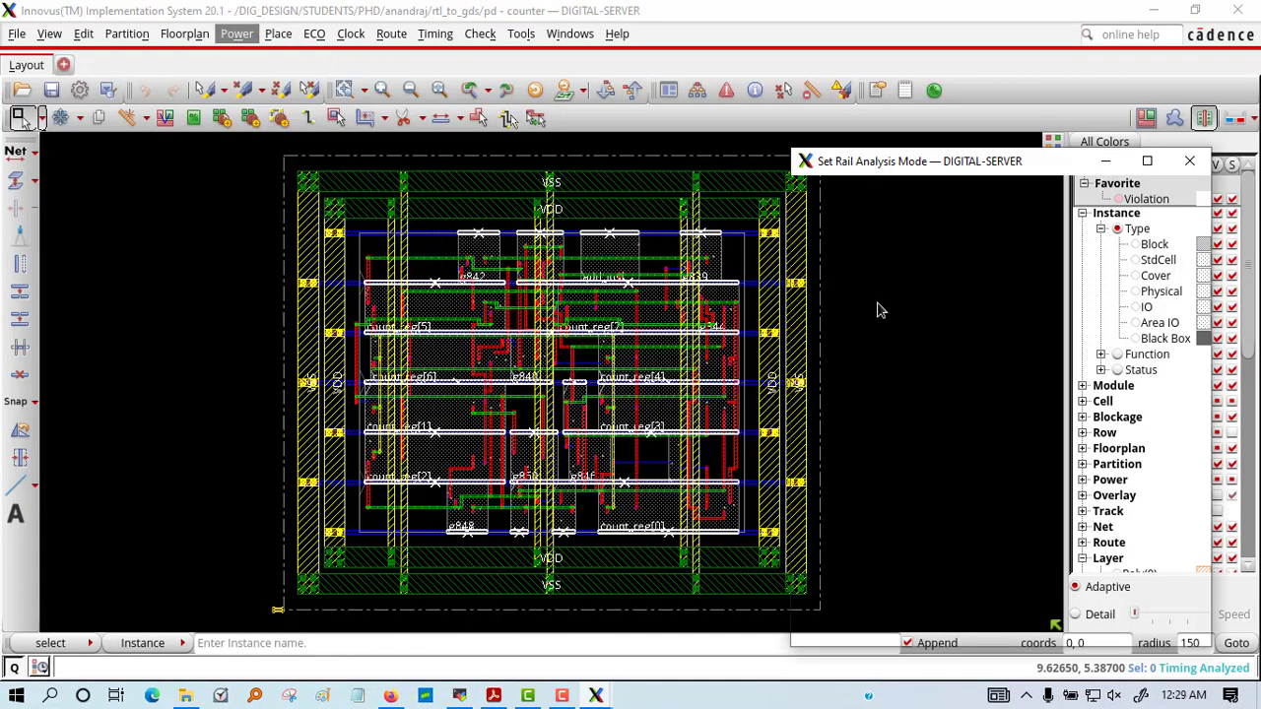
left_click(826, 392)
left_click(975, 393)
left_click(951, 436)
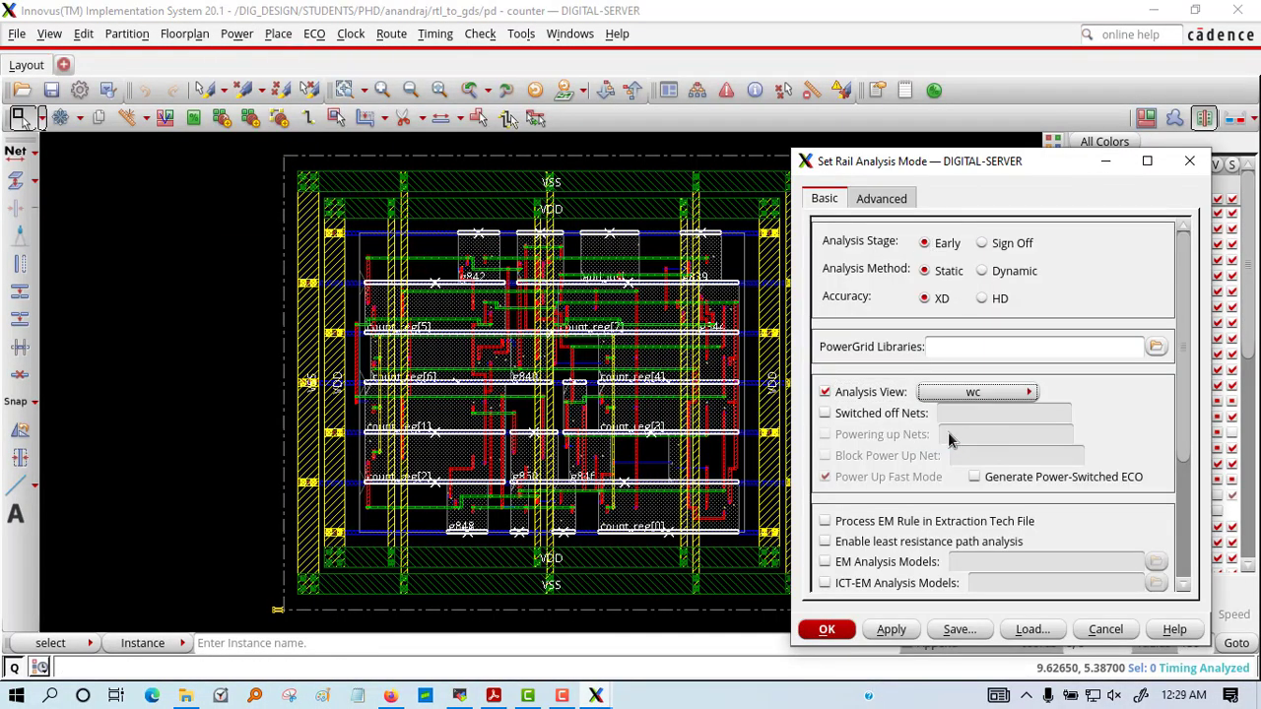
scroll(853, 542, "down", 5)
- Add QRC_Tech/gpdk045.tch as the extraction tech file
left_click(825, 463)
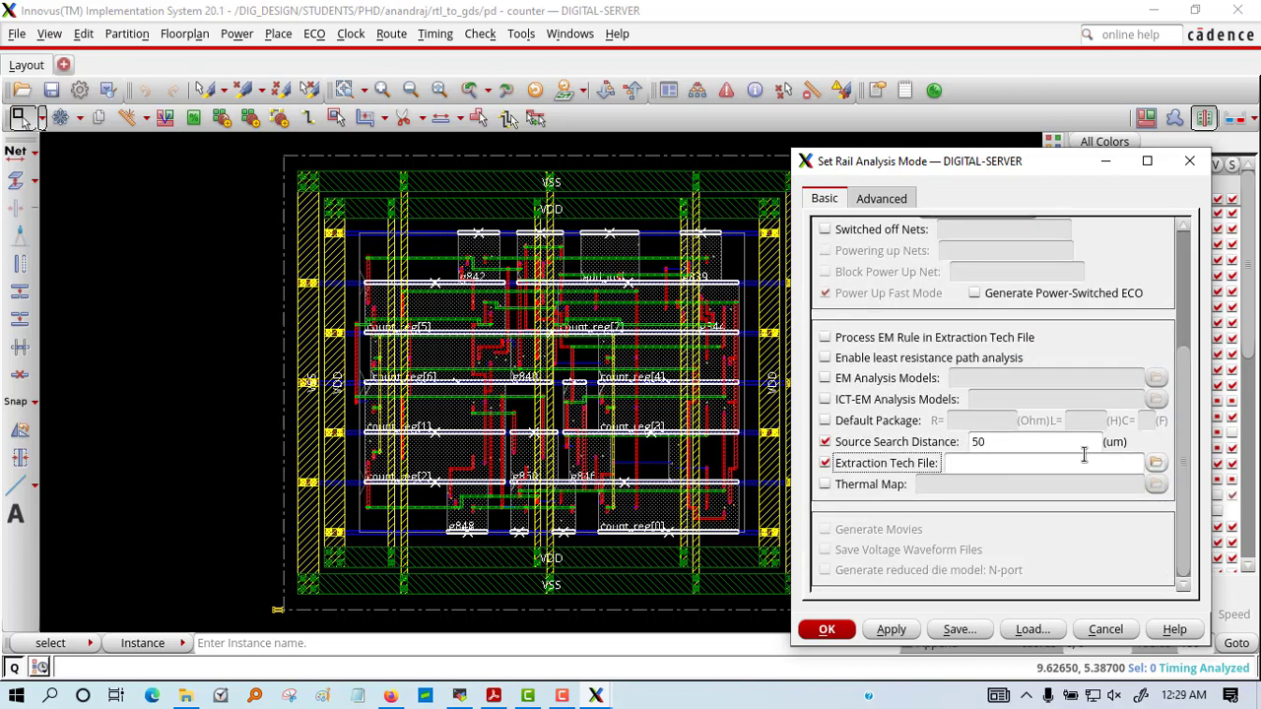
left_click(1156, 462)
left_click(1105, 205)
left_click(1249, 259)
double_click(954, 287)
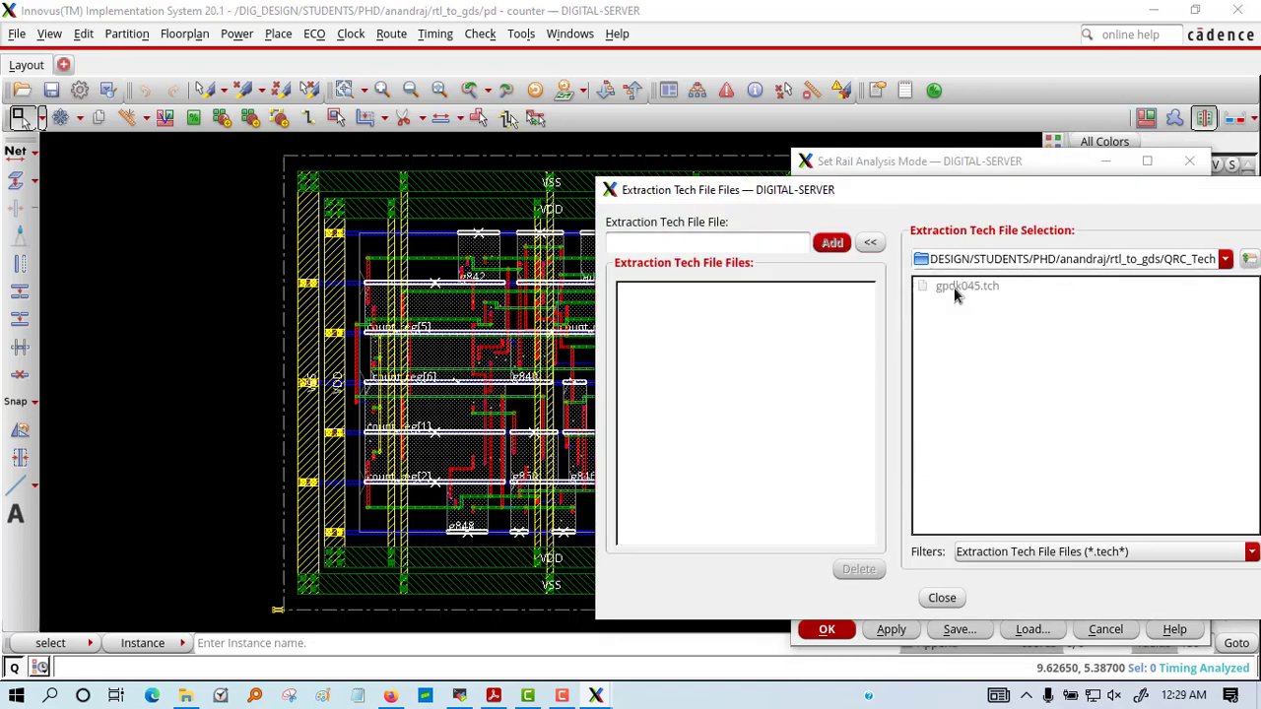
left_click(942, 598)
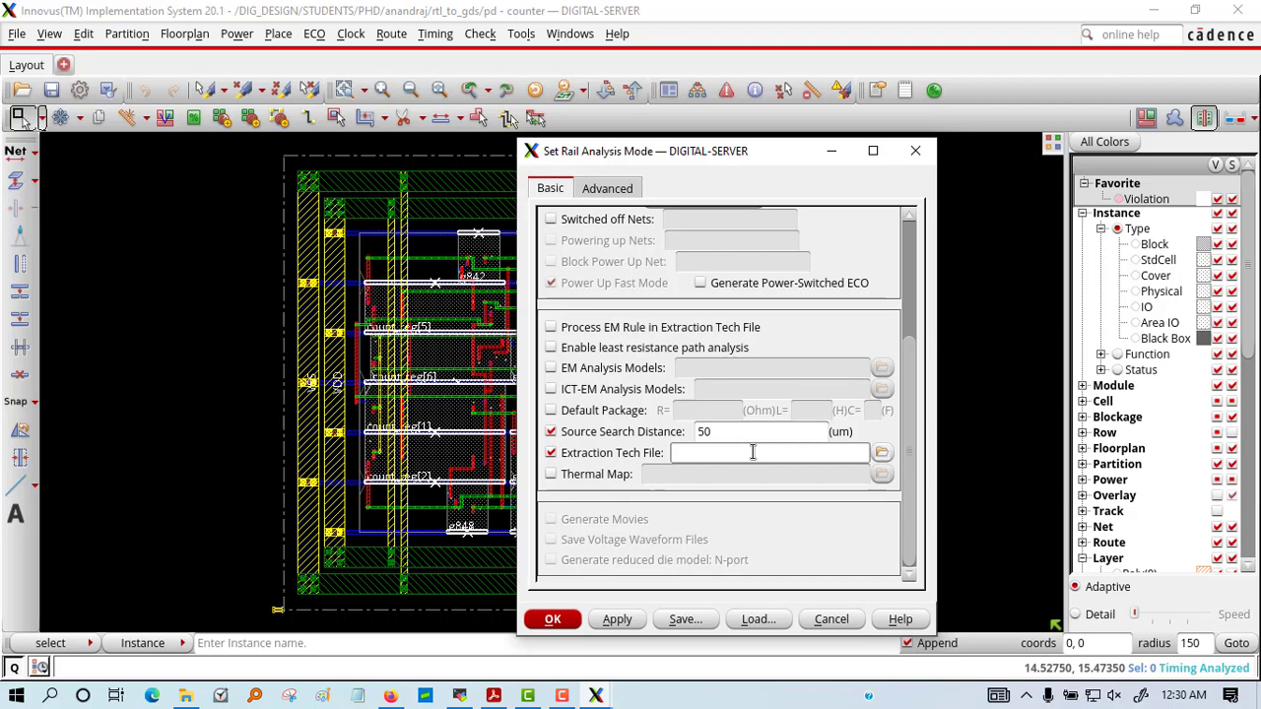
left_click(882, 453)
left_click(830, 196)
left_click(1231, 211)
double_click(931, 242)
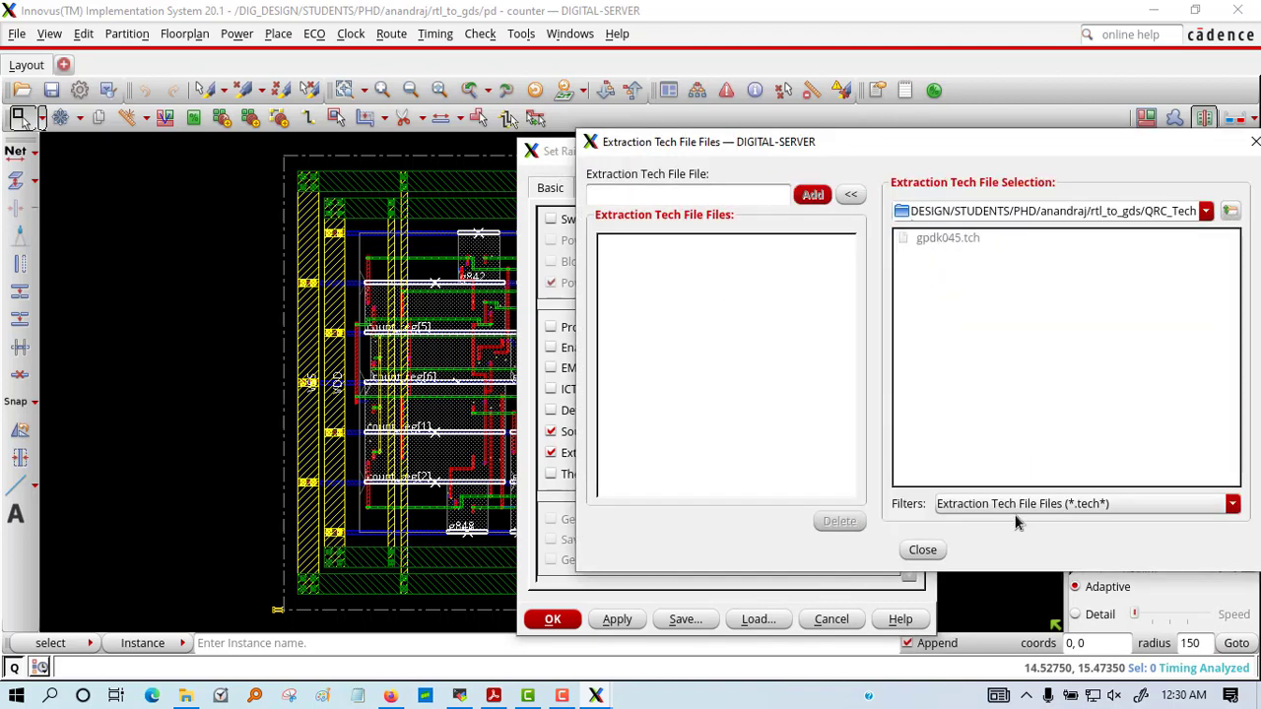
left_click(1017, 505)
left_click(985, 539)
double_click(946, 239)
left_click(923, 550)
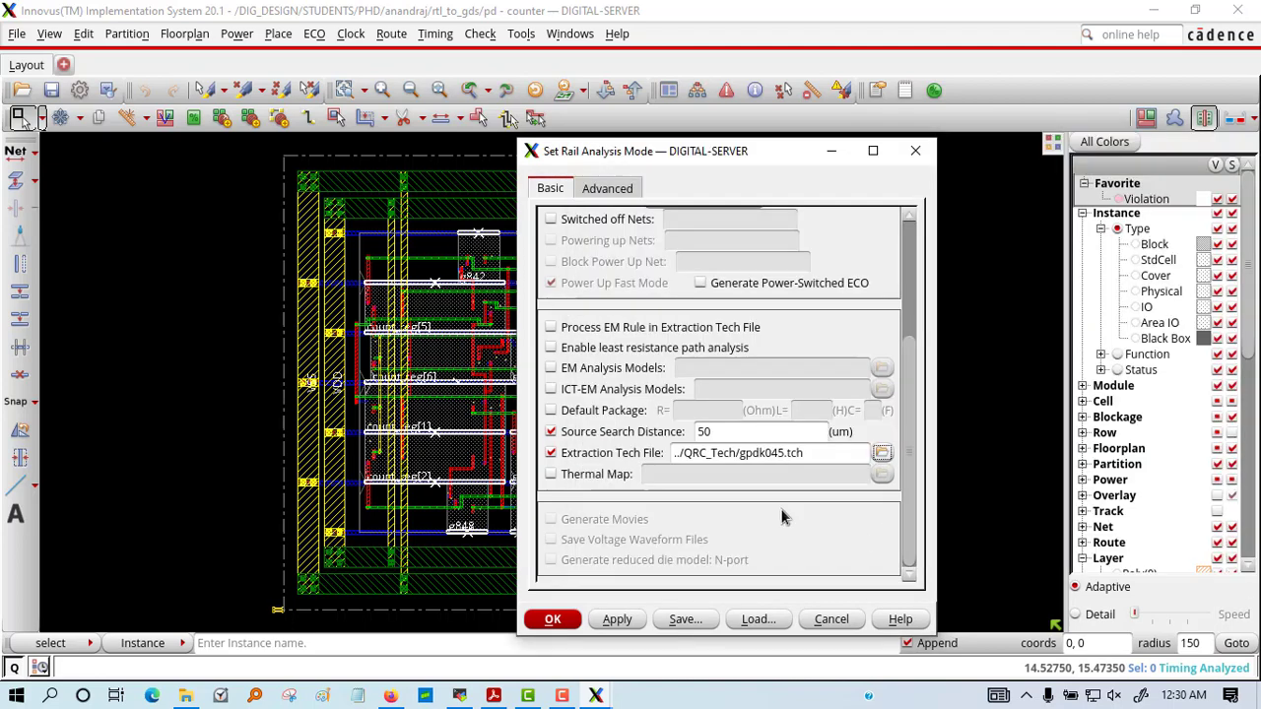
- Apply the rail analysis mode settings
left_click(552, 618)
left_click(237, 33)
left_click(414, 230)
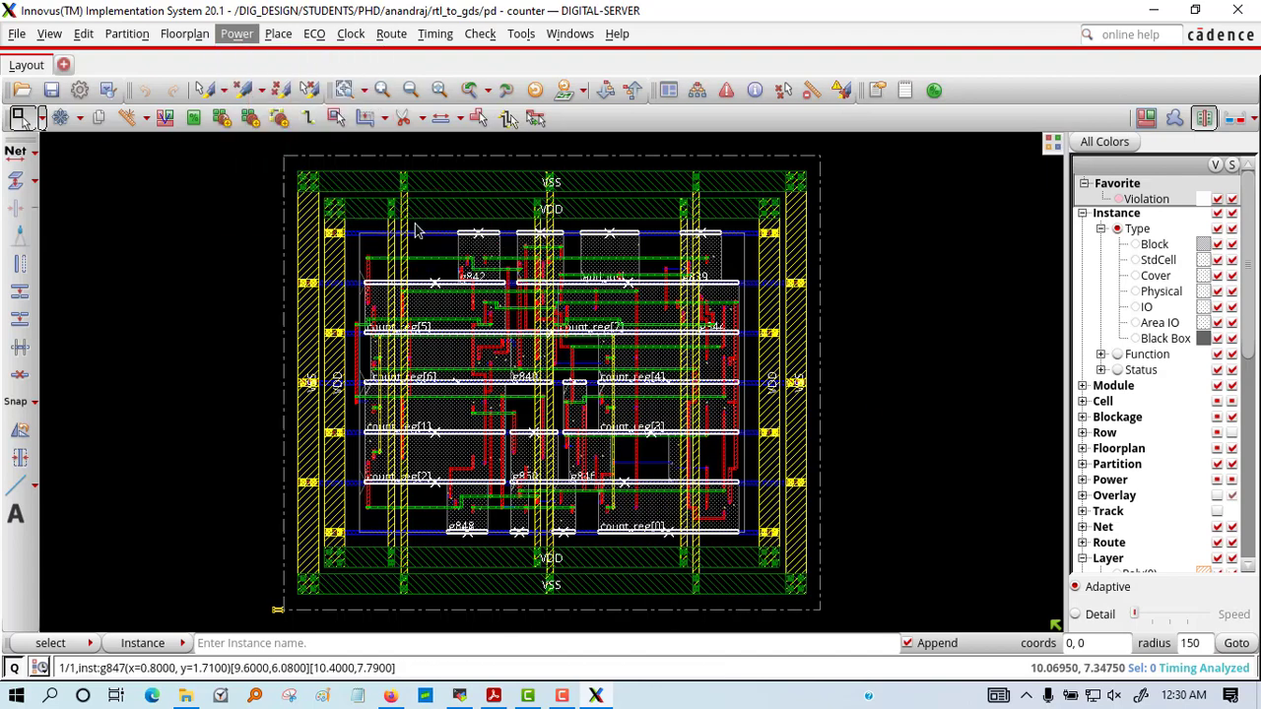
- Start Rail Analysis for net VDD only, at 0.9 V with a 0.81 voltage threshold
left_click(619, 249)
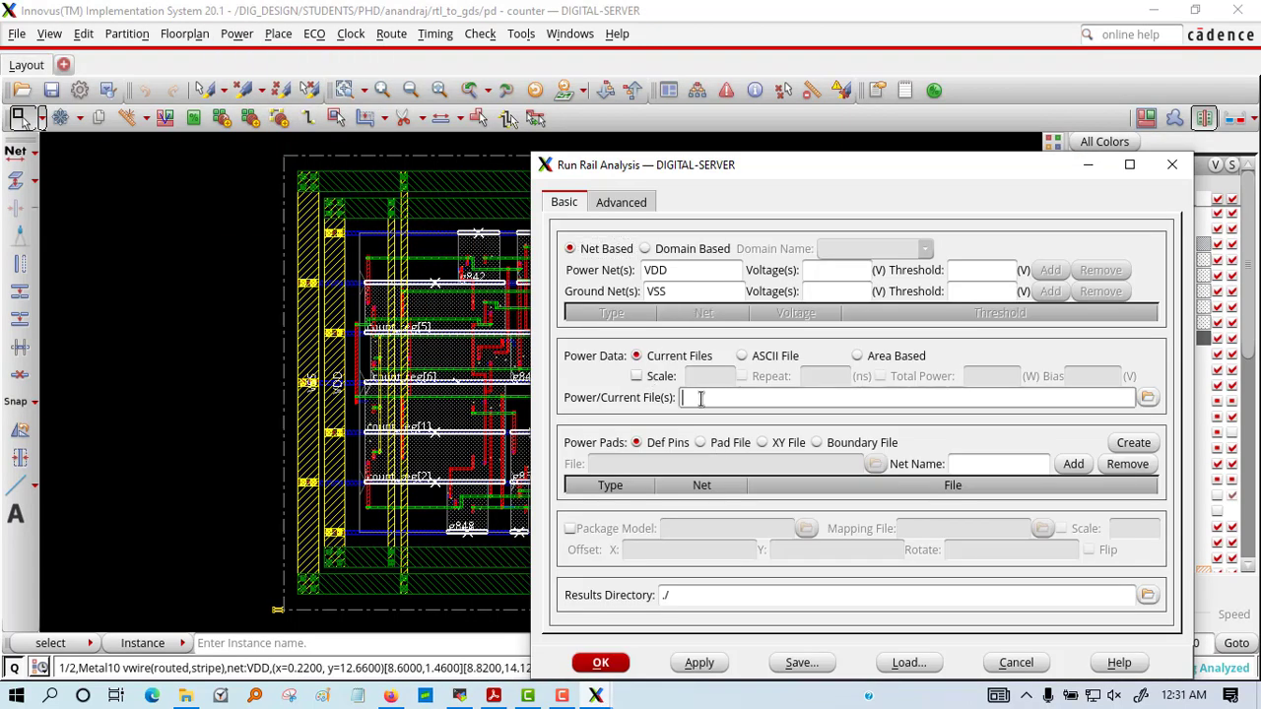
left_click(688, 291)
key("BackSpace")
key("BackSpace")
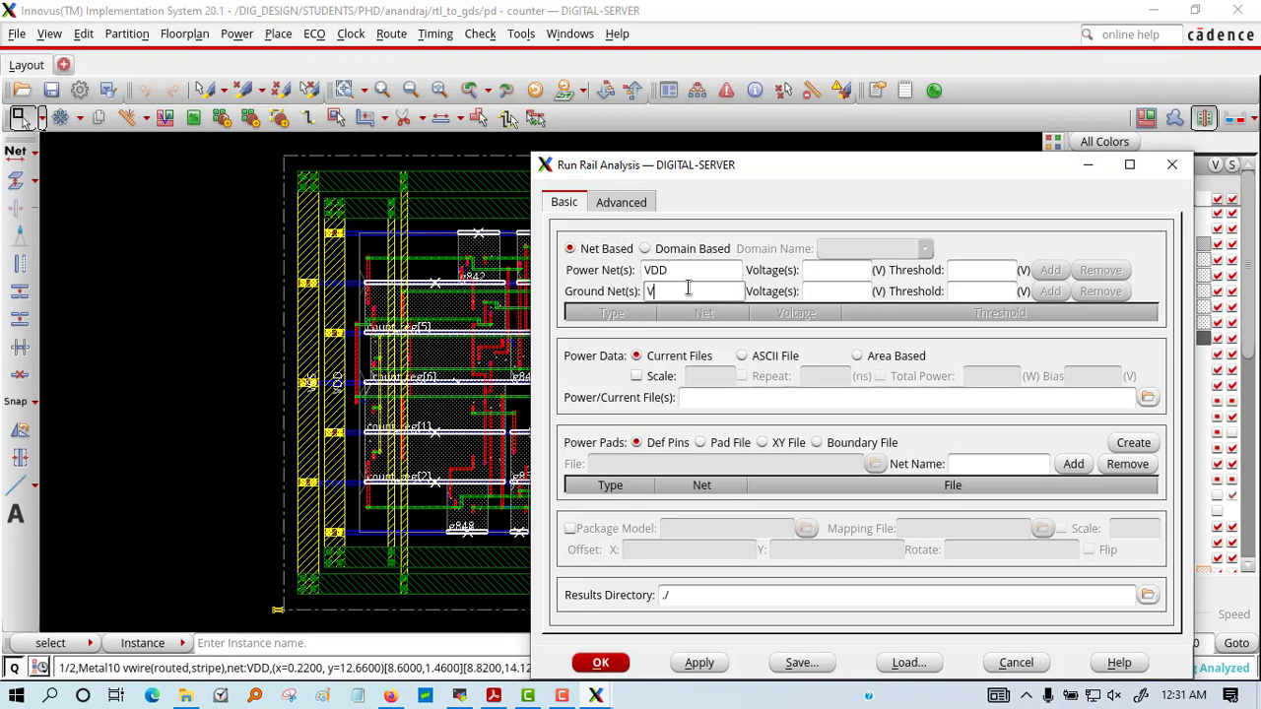
left_click(833, 272)
type("0.9")
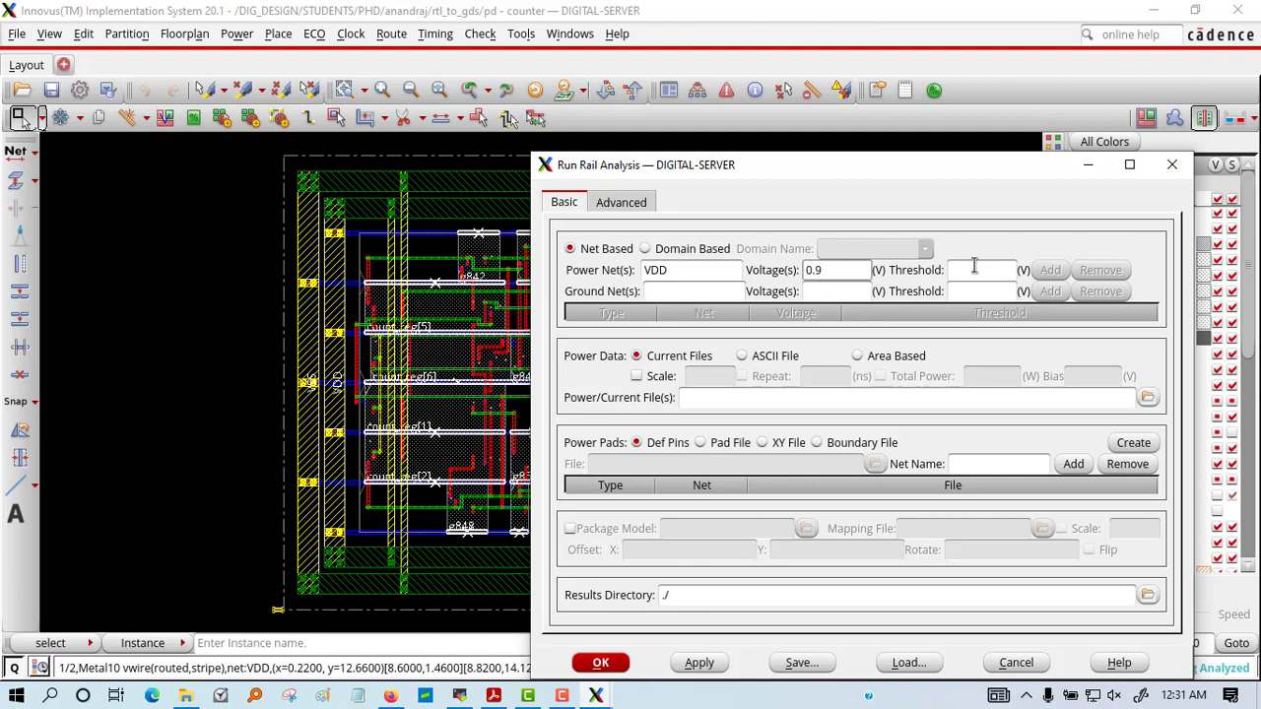
left_click(973, 269)
type("0.81")
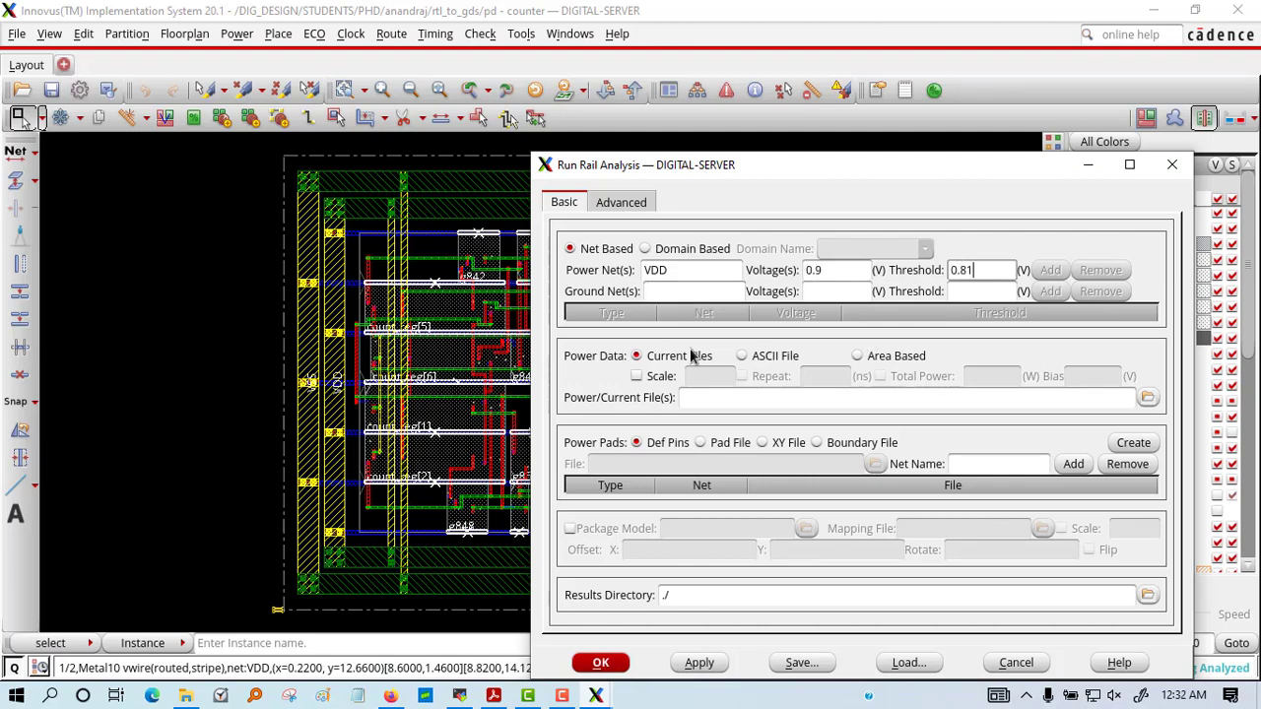
- Load static_VDD.ptiavg as power data, add XY pad file Counter.pp for VDD, results in ./run1
left_click(763, 443)
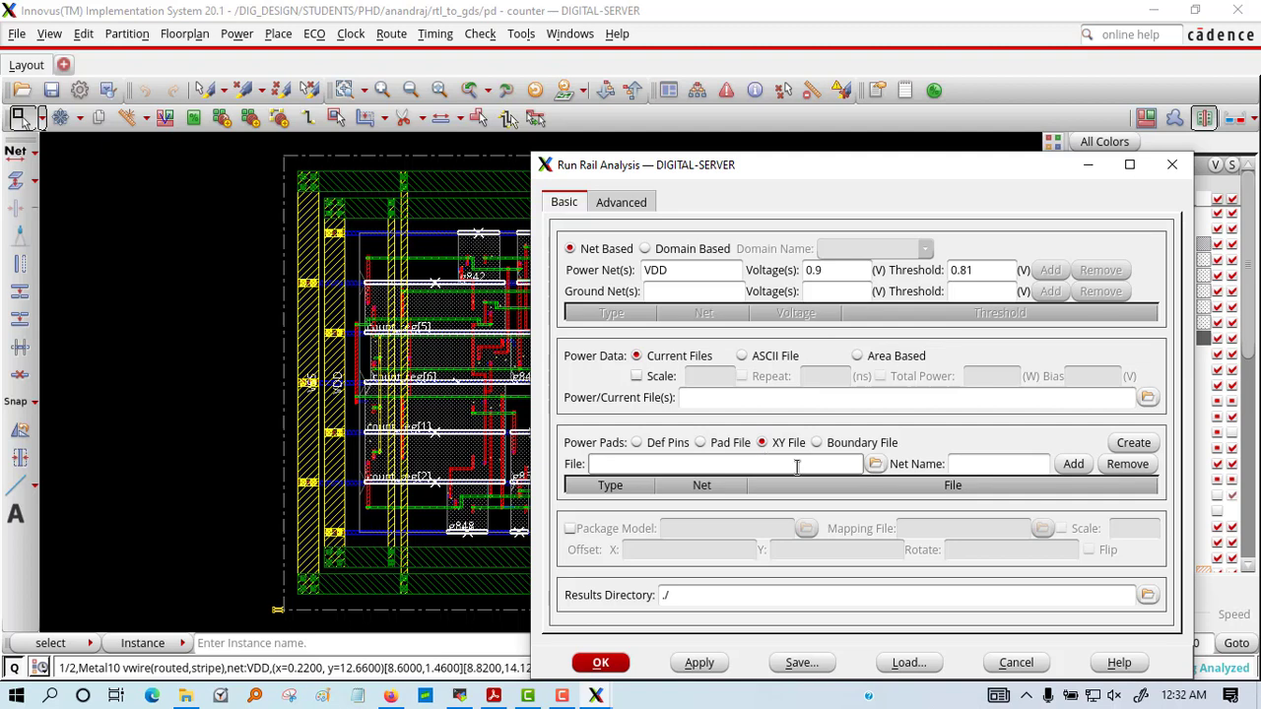
left_click(700, 466)
left_click(720, 400)
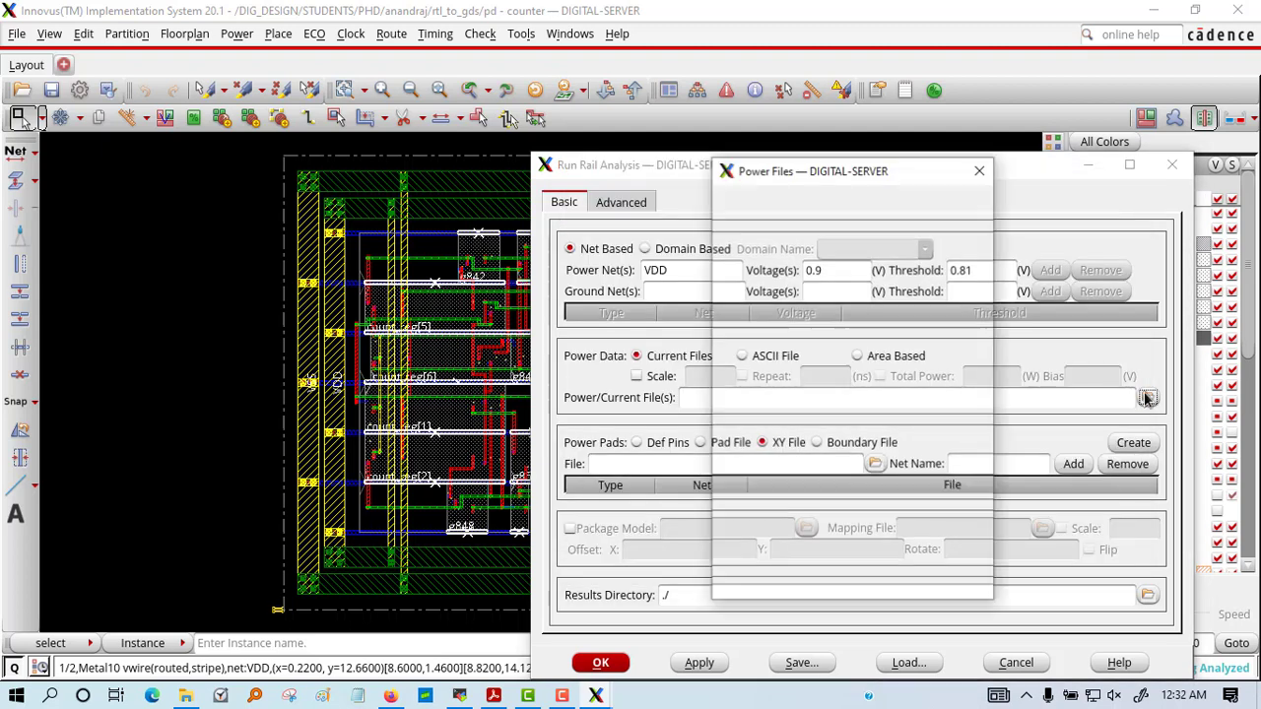
left_click(1113, 337)
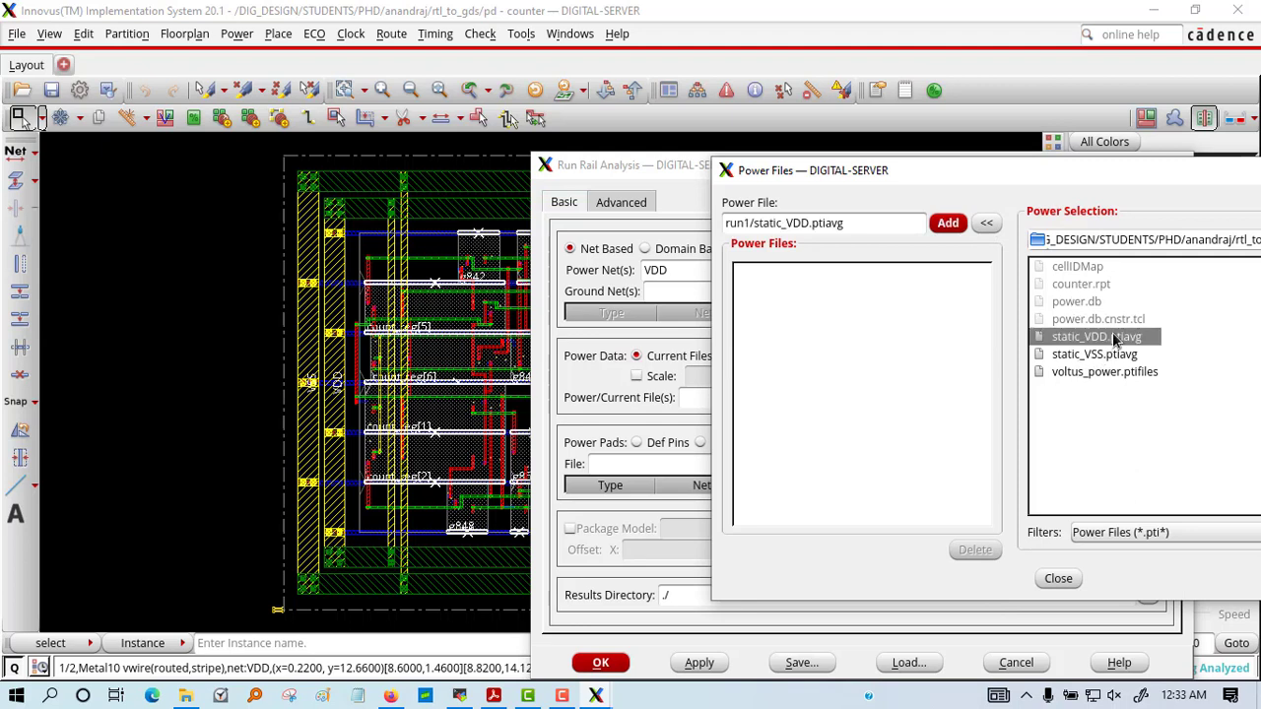
left_click(949, 224)
double_click(788, 272)
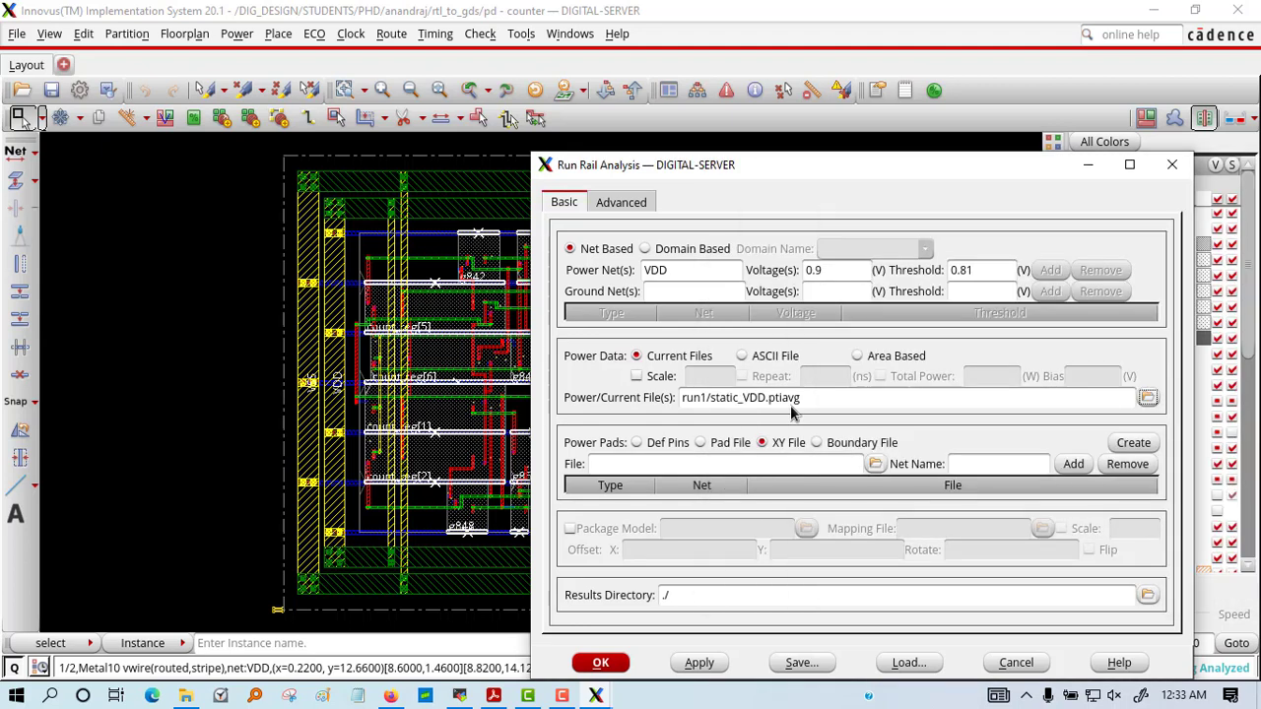
type("VDD")
left_click(780, 460)
type("ounter.pp")
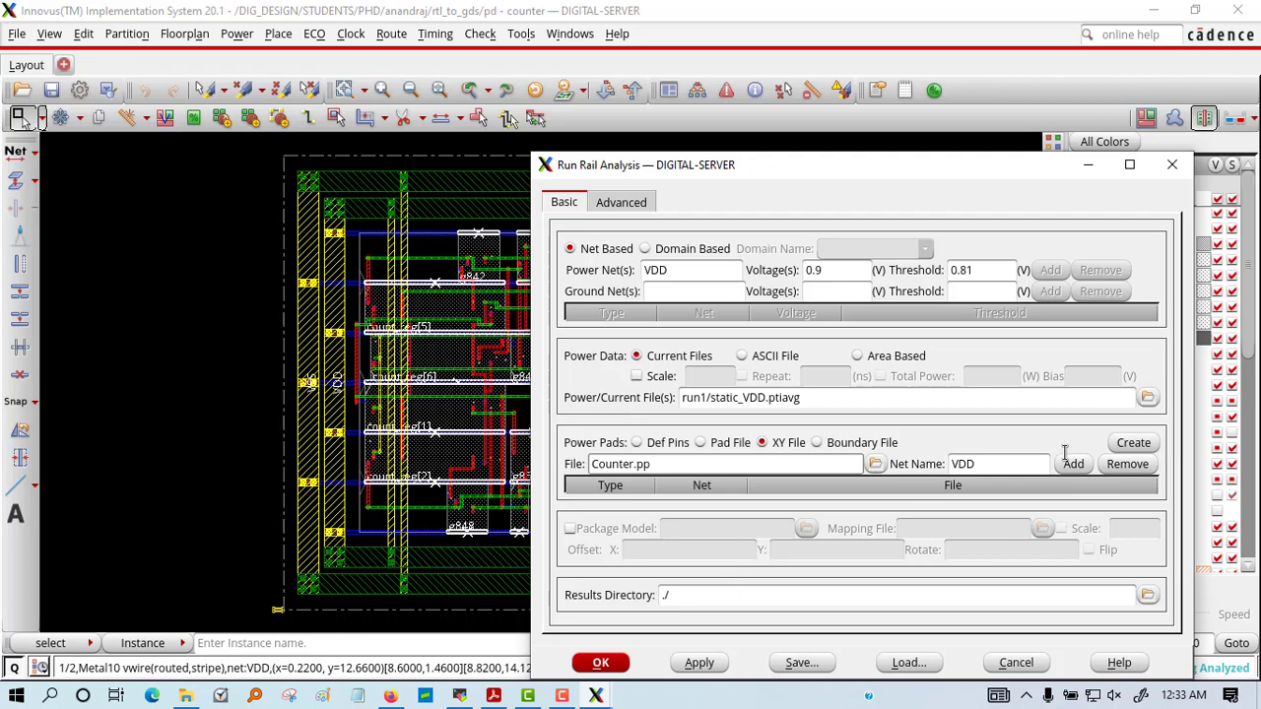
left_click(1073, 464)
left_click(703, 616)
type("run")
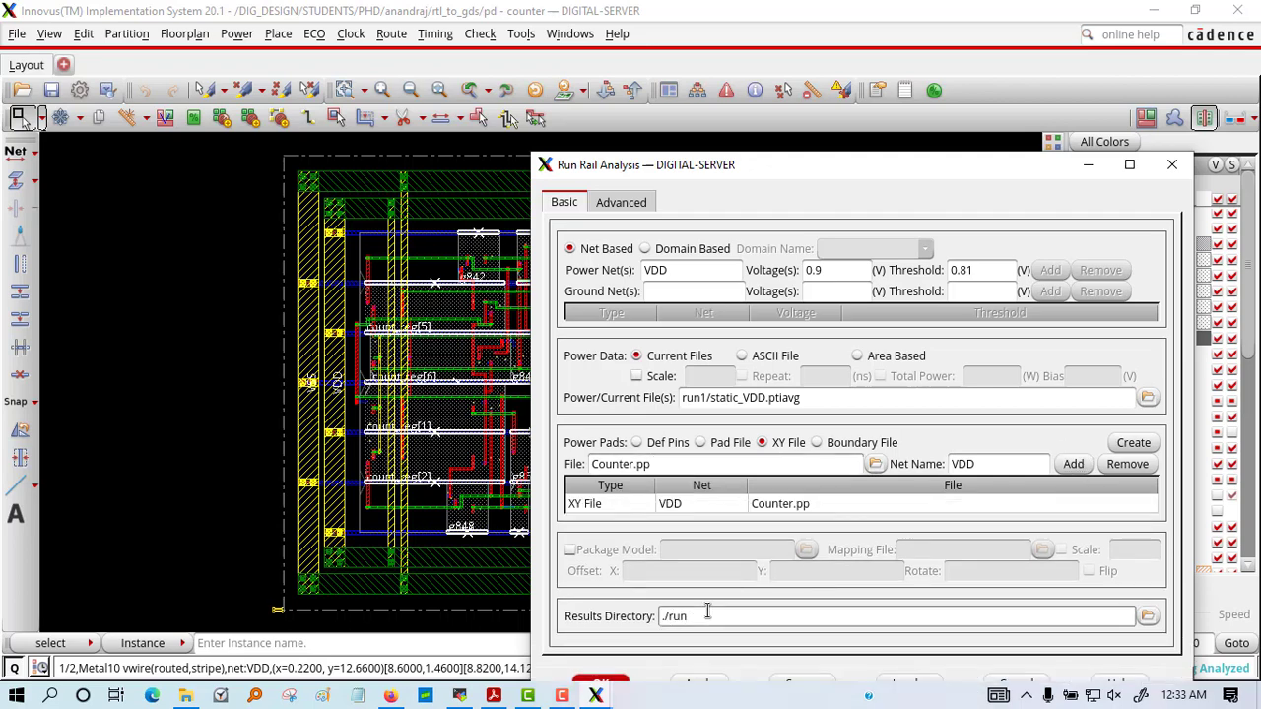
type("1")
left_click_drag(814, 175, 684, 98)
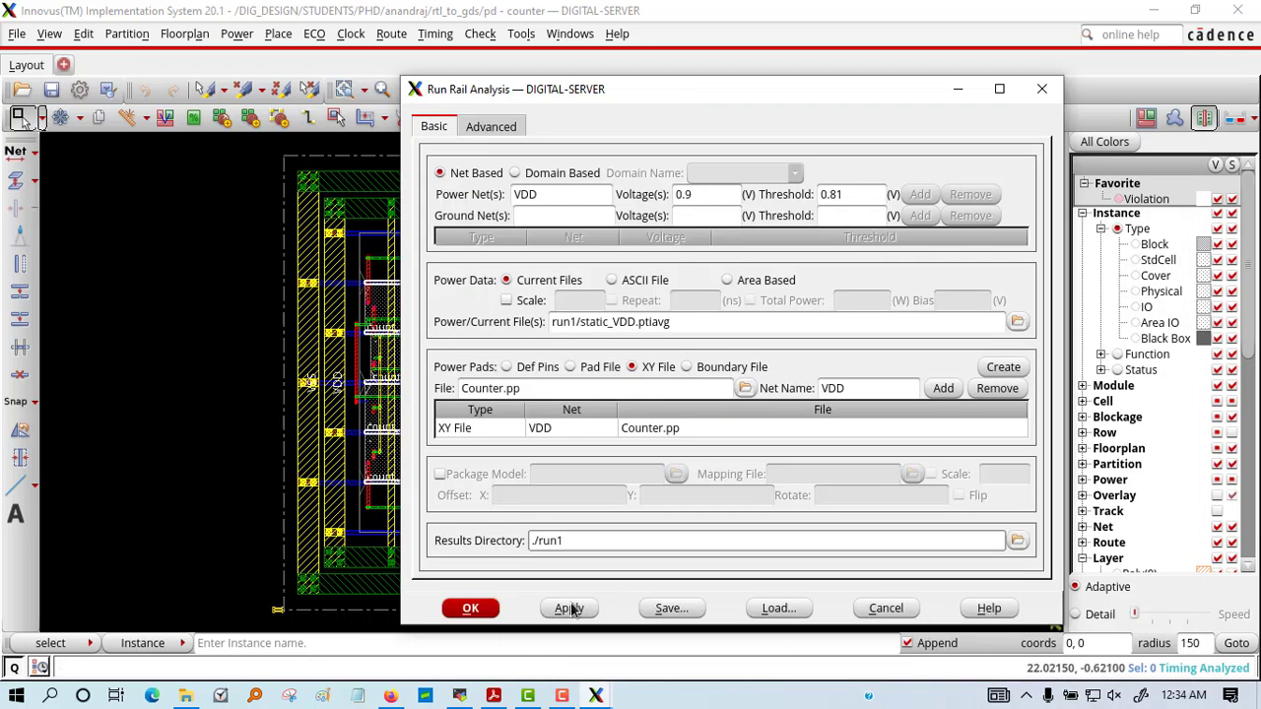
- In the pad location editor, try automatic and region pad fetching for VDD, both failing with errors
left_click(1002, 367)
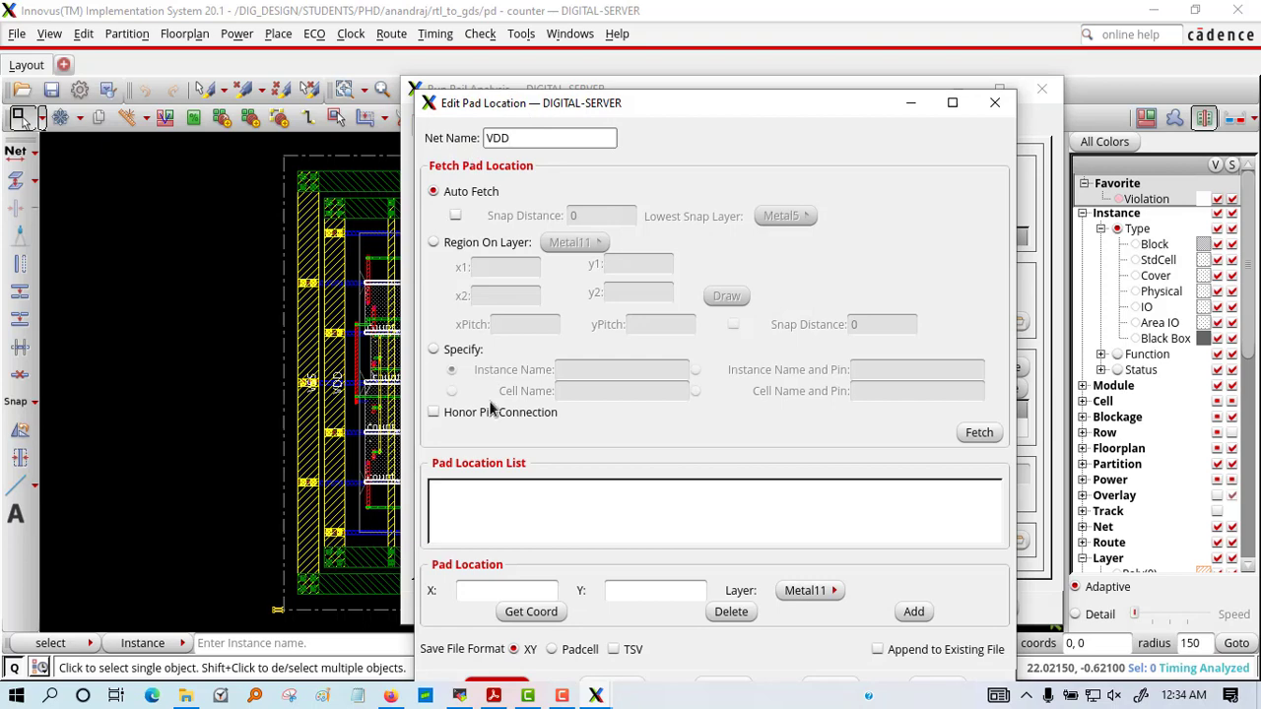
left_click(542, 615)
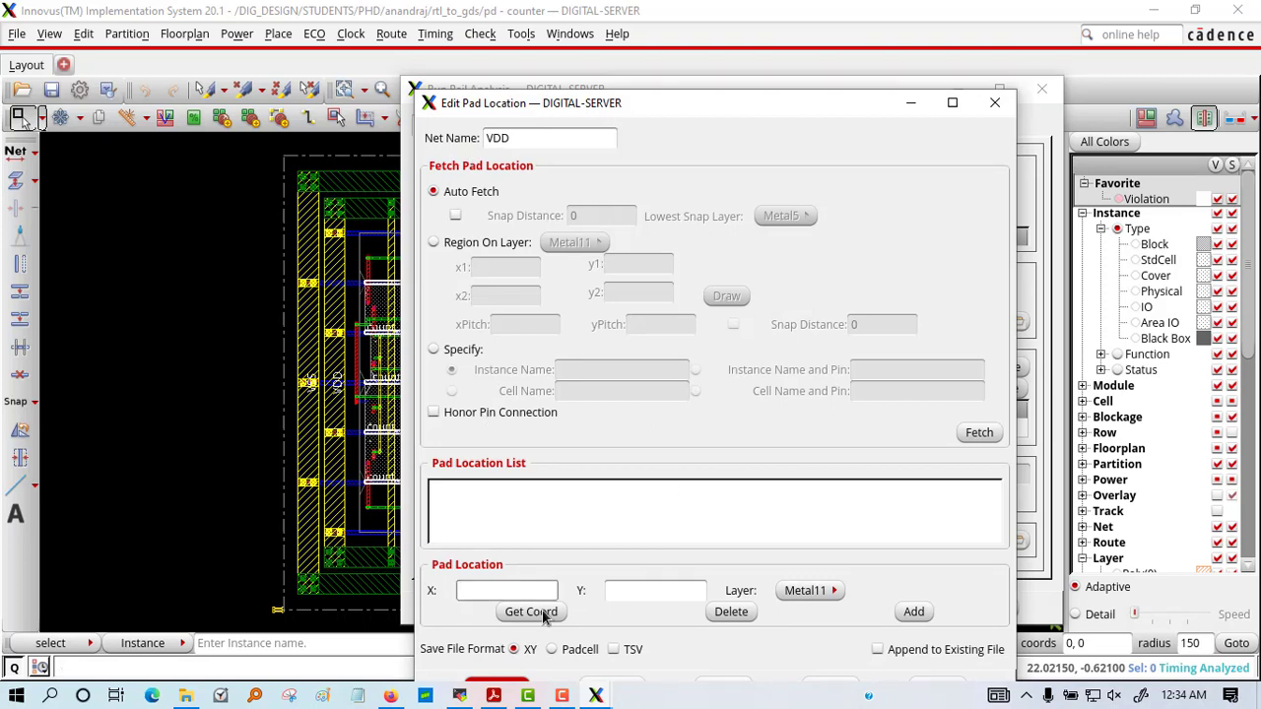
left_click(980, 432)
left_click(622, 338)
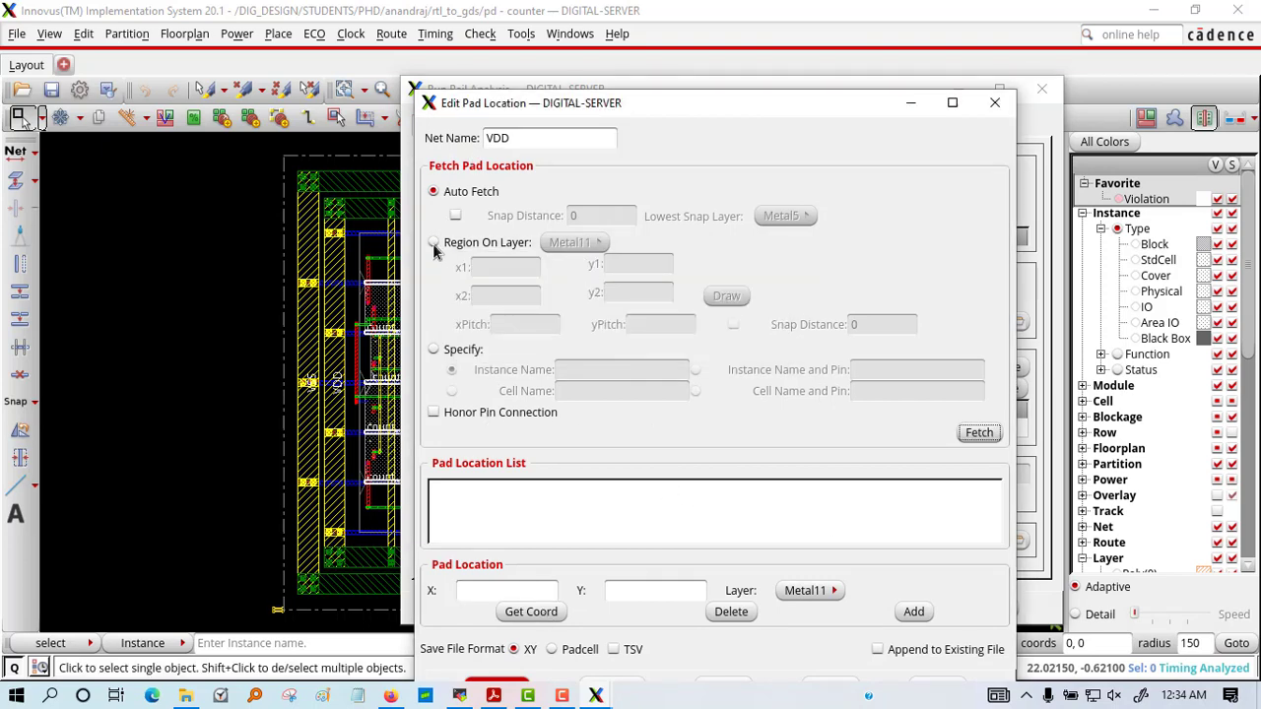
left_click(434, 243)
left_click(980, 433)
left_click(620, 338)
left_click(455, 194)
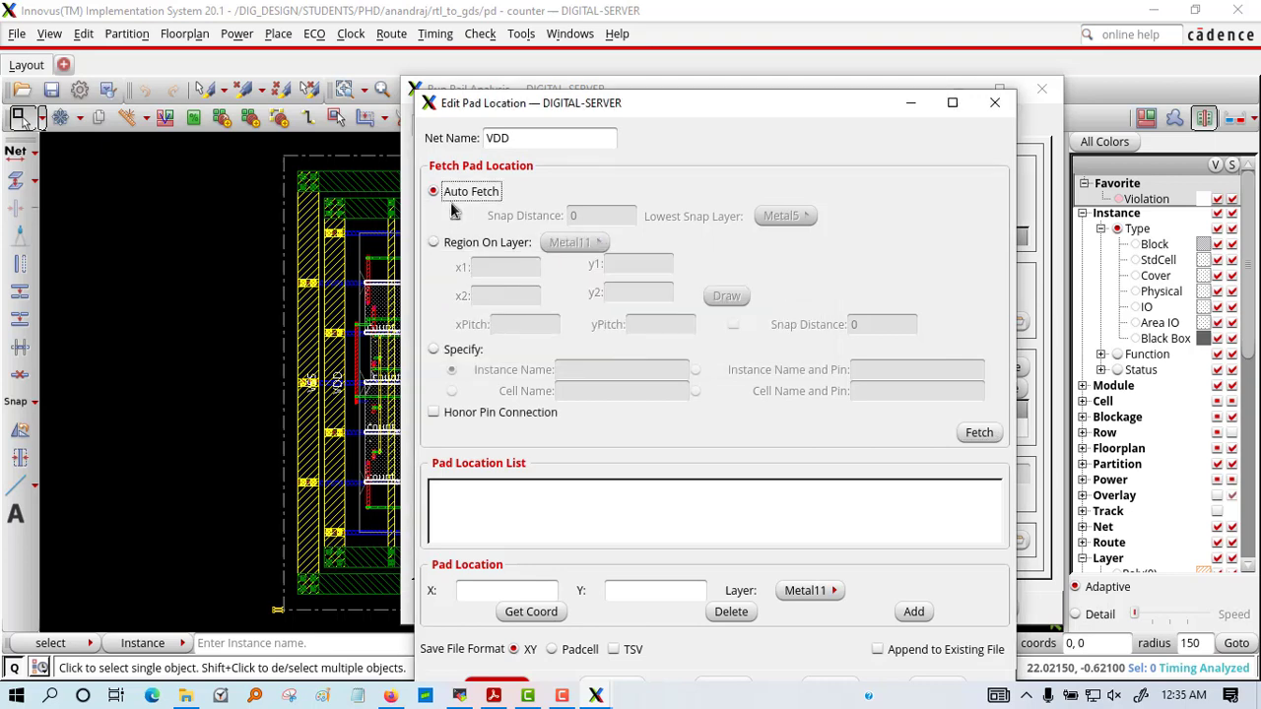
left_click(537, 141)
left_click(509, 519)
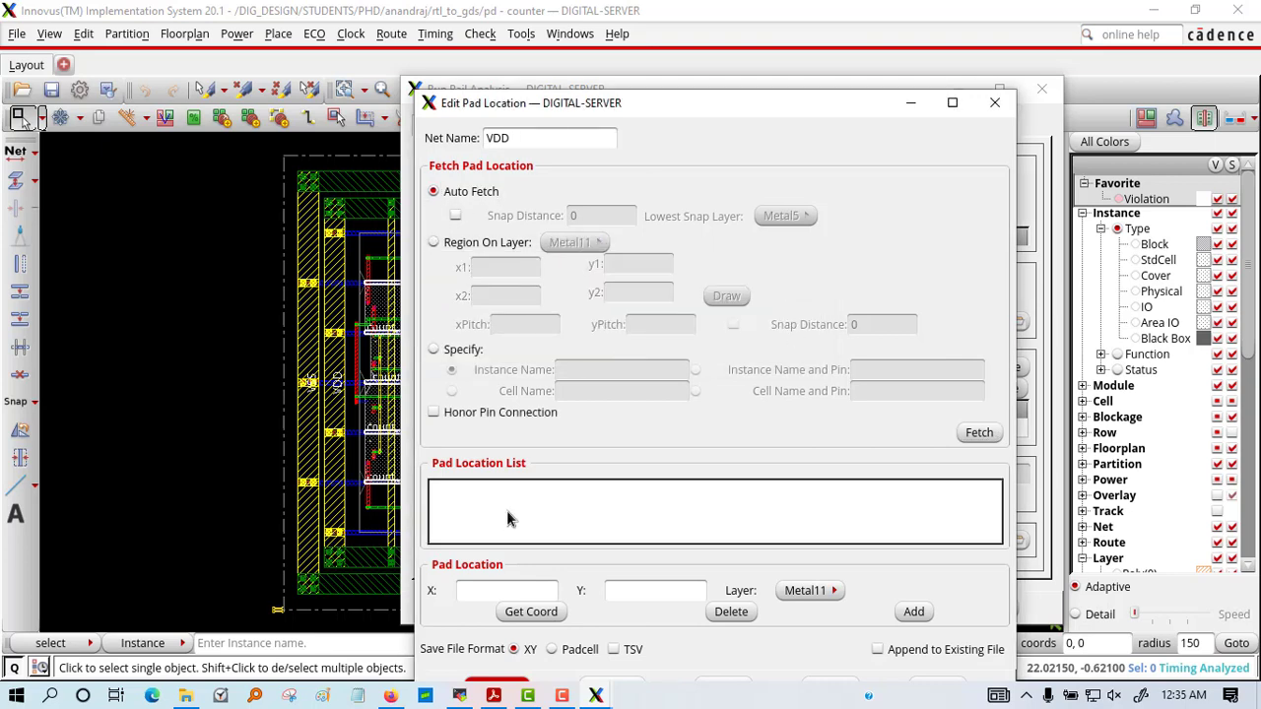
left_click(531, 612)
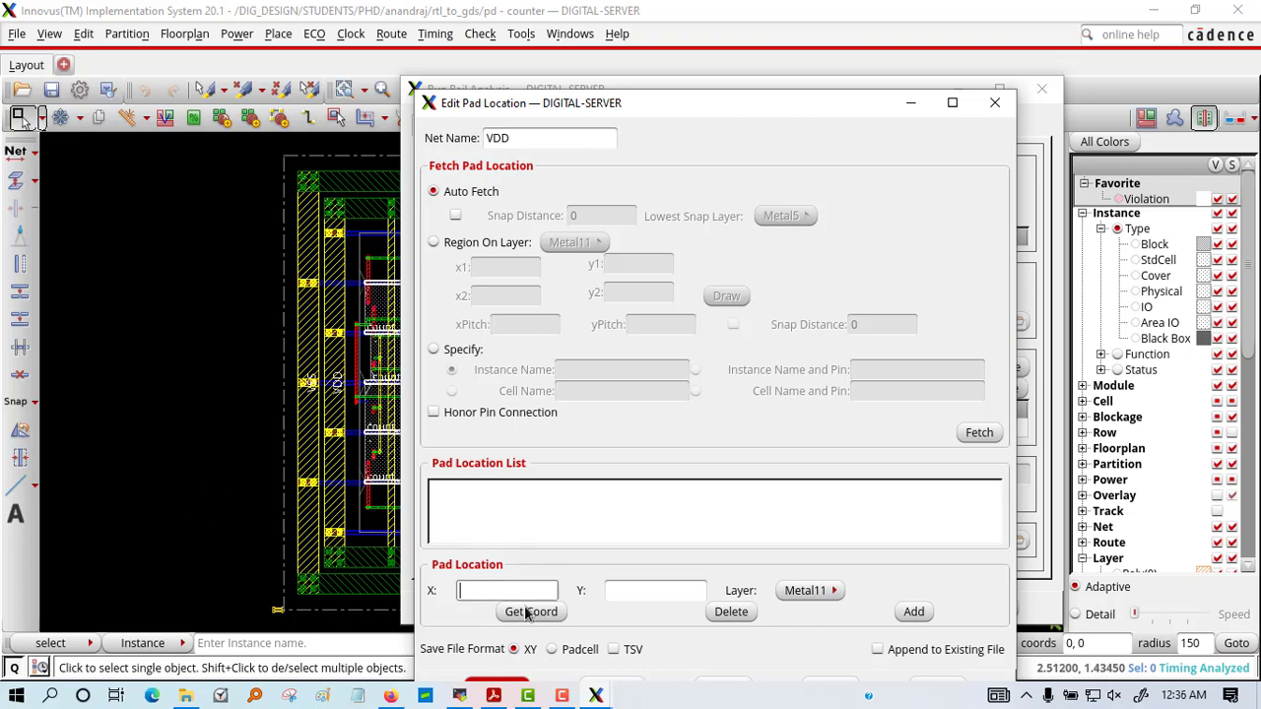
- Pick a VDD pad coordinate from the layout on Metal10 and add it as the first pad location
left_click(186, 452)
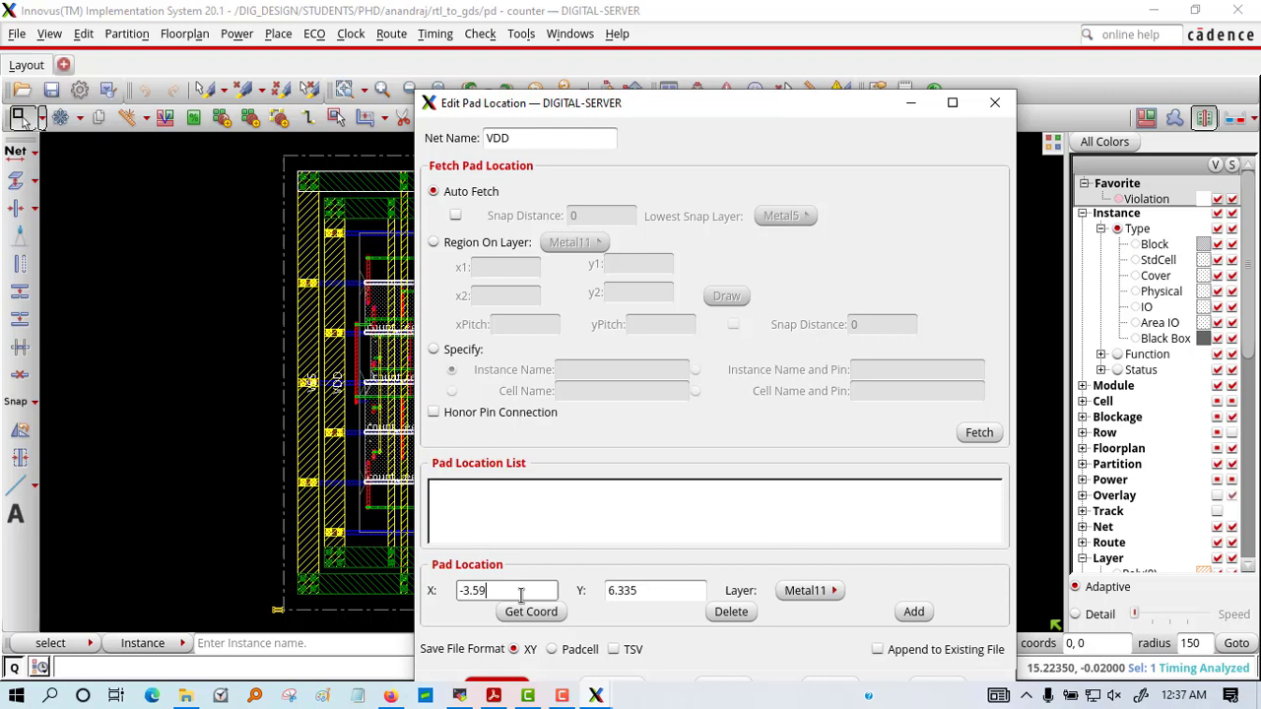
left_click(810, 590)
left_click(820, 549)
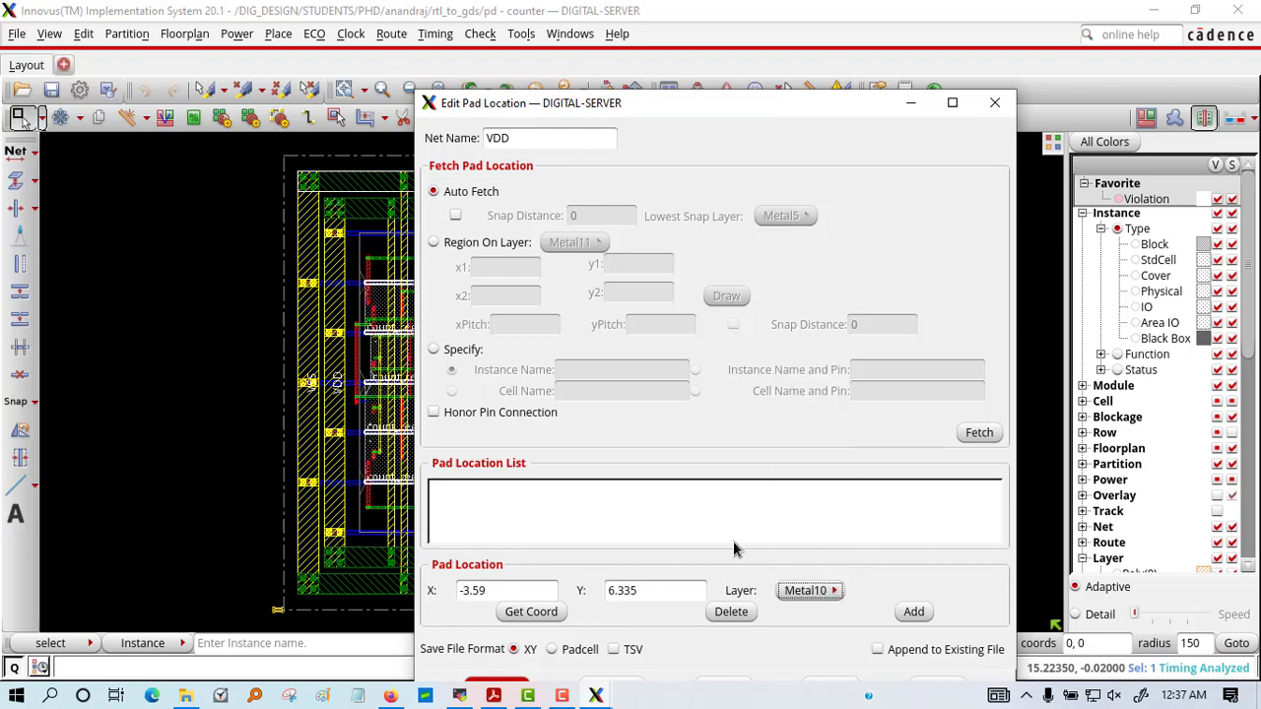
left_click(914, 613)
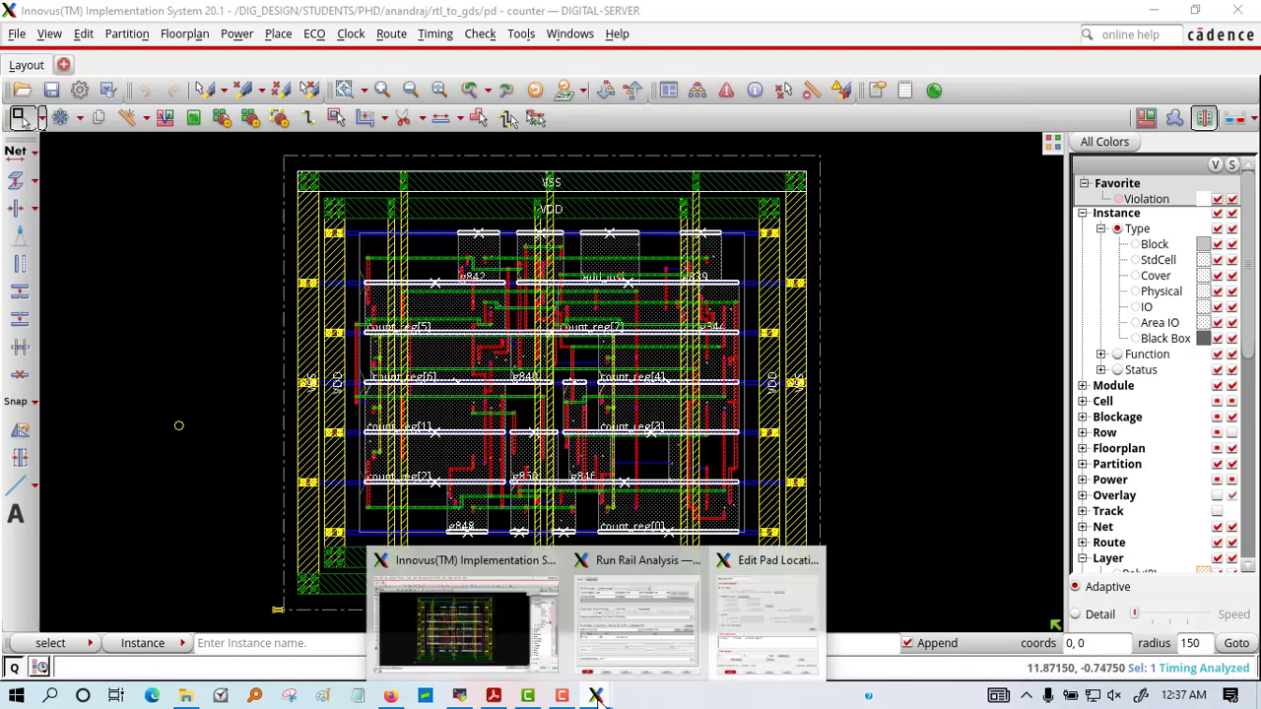
left_click(542, 612)
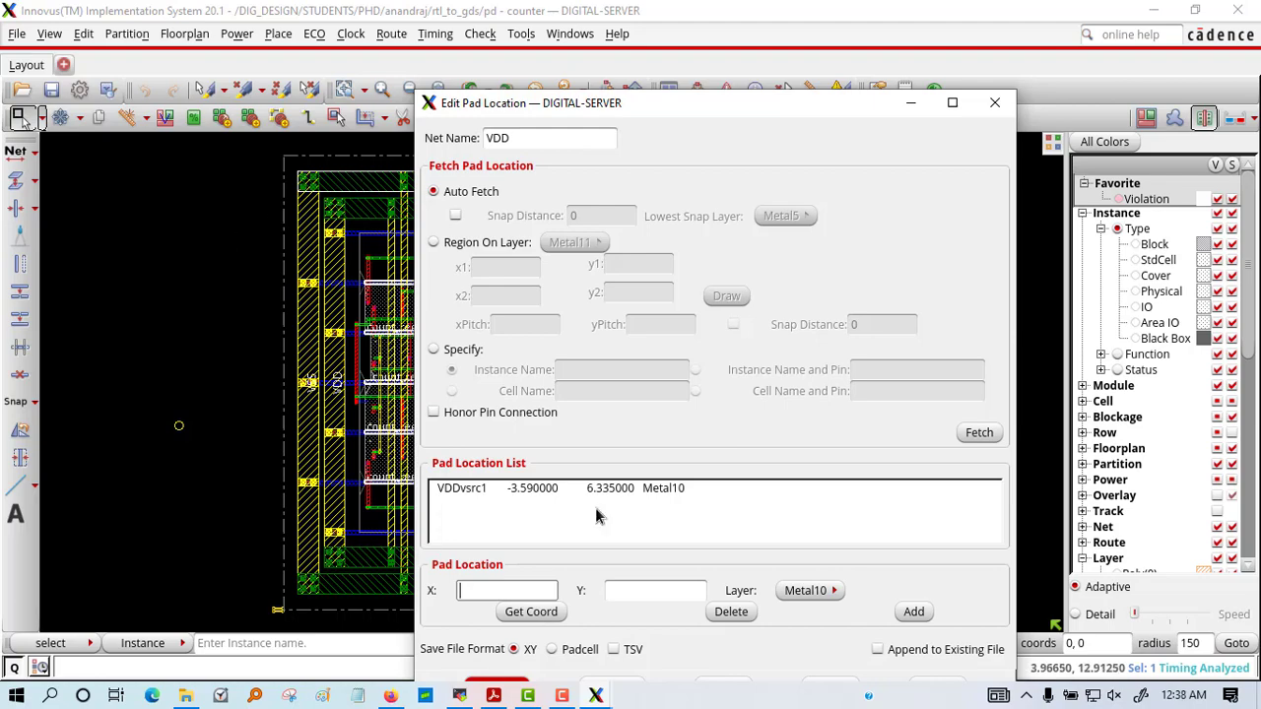
left_click(680, 506)
left_click(731, 612)
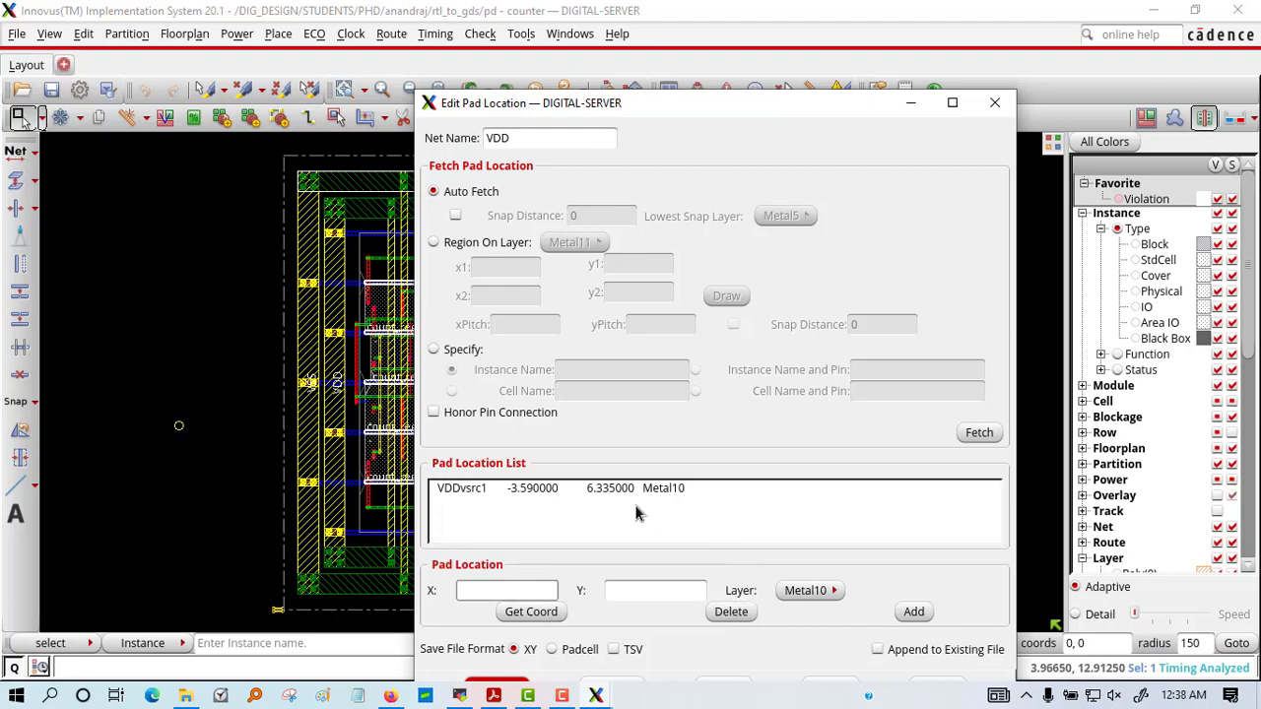
left_click(995, 102)
- After a missing-pad-file error, add a second VDD pad from the layout and save both to counter.pp
left_click(236, 34)
left_click(266, 191)
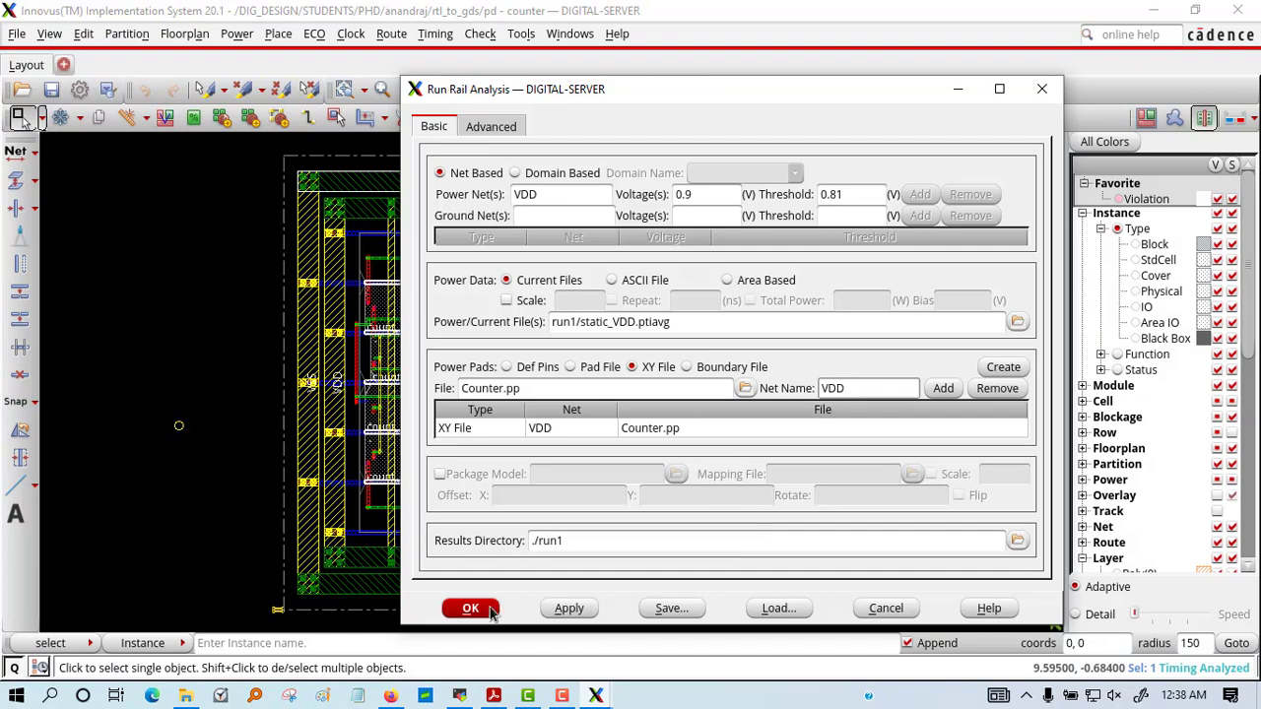
left_click(493, 610)
left_click(622, 337)
left_click(985, 372)
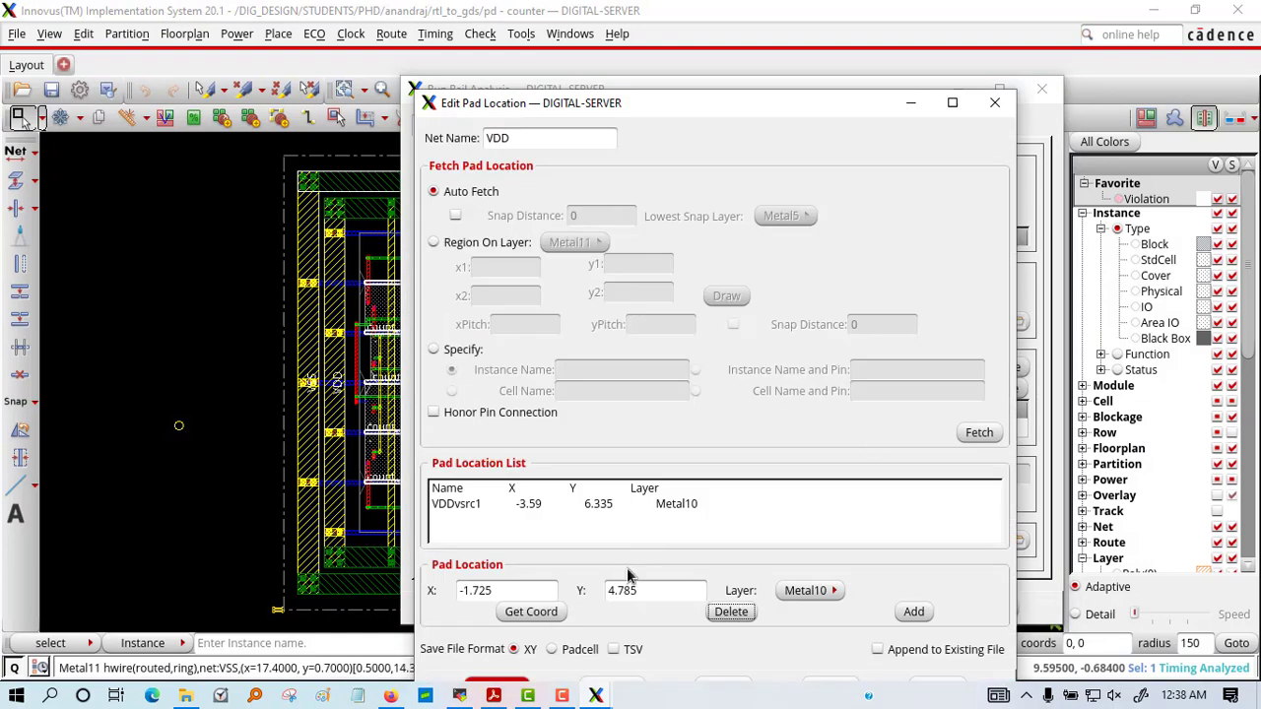
left_click(531, 612)
left_click(220, 217)
left_click(913, 612)
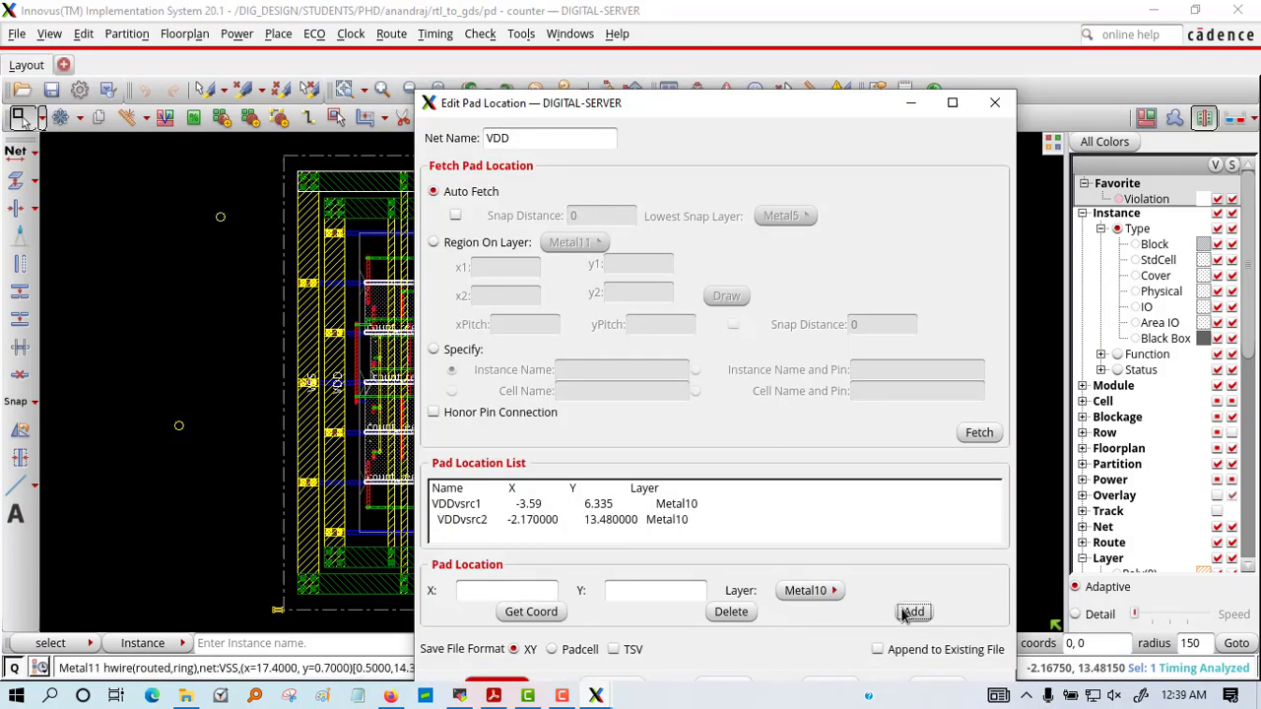
left_click(625, 603)
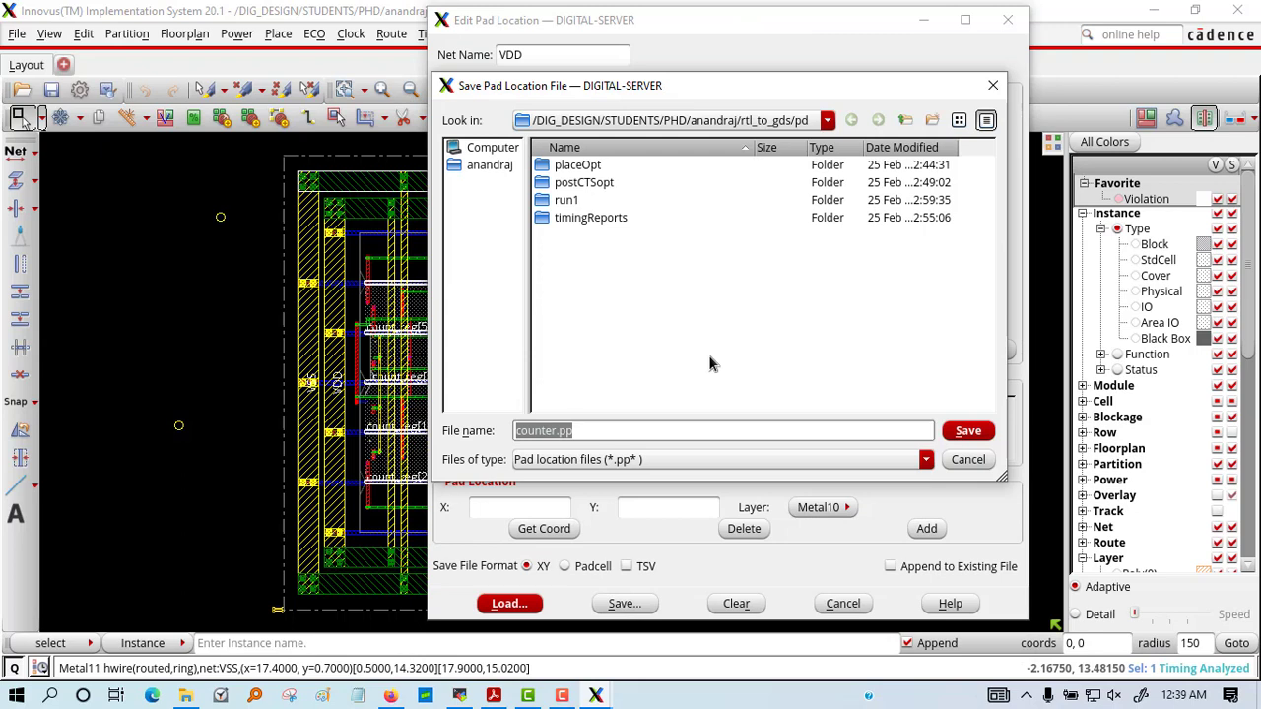
left_click(969, 431)
left_click(842, 603)
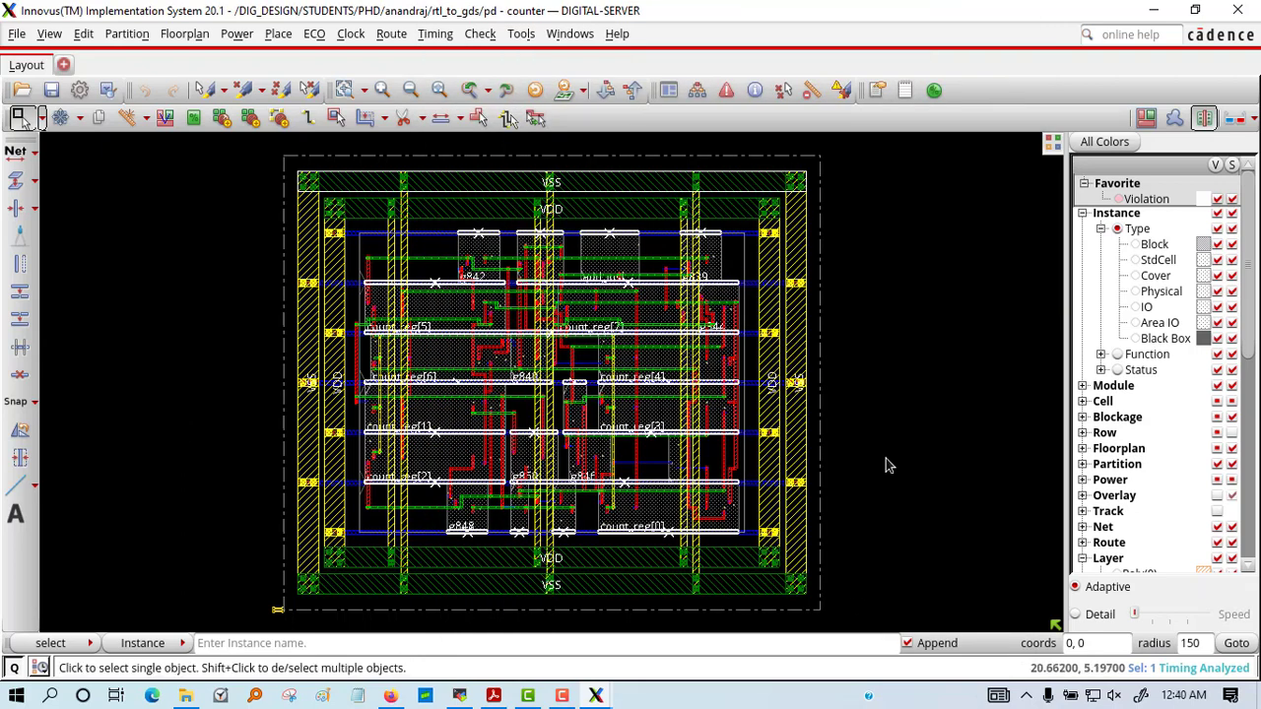
- Dismiss the Counter.pp error and bring up the Power Rail Result plot set to Rail type
left_click(236, 34)
left_click(426, 239)
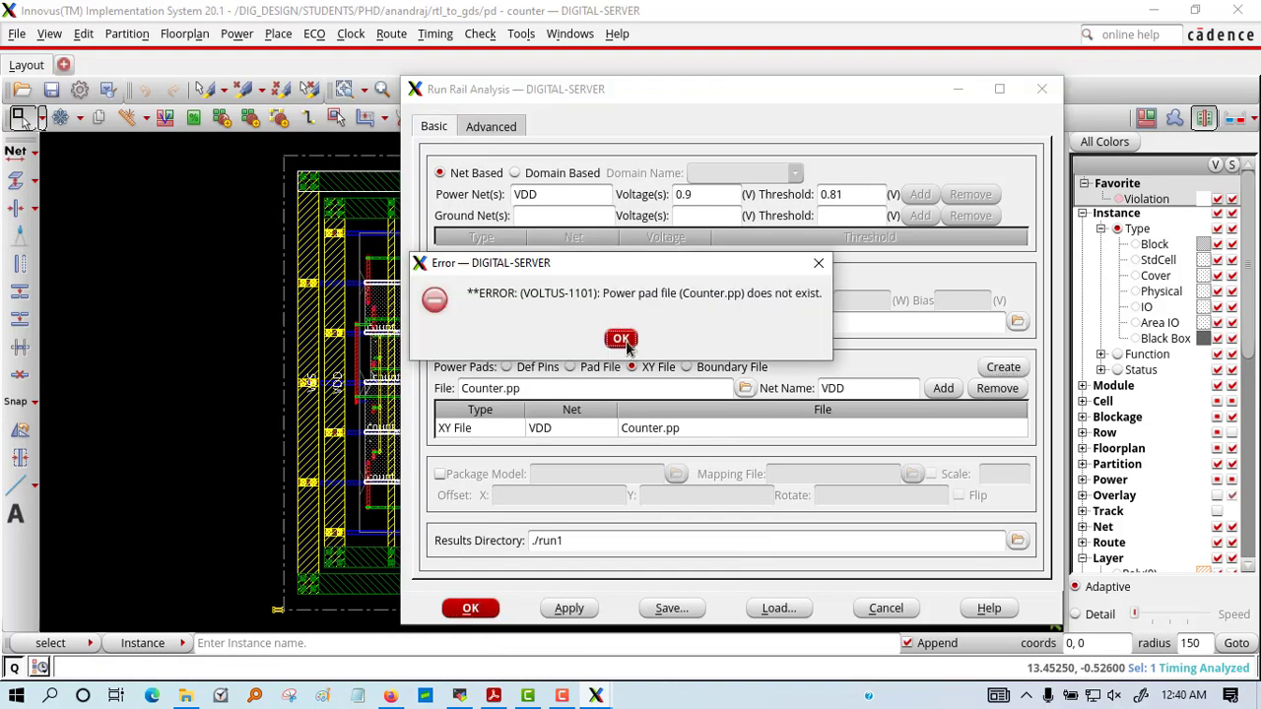
left_click(625, 341)
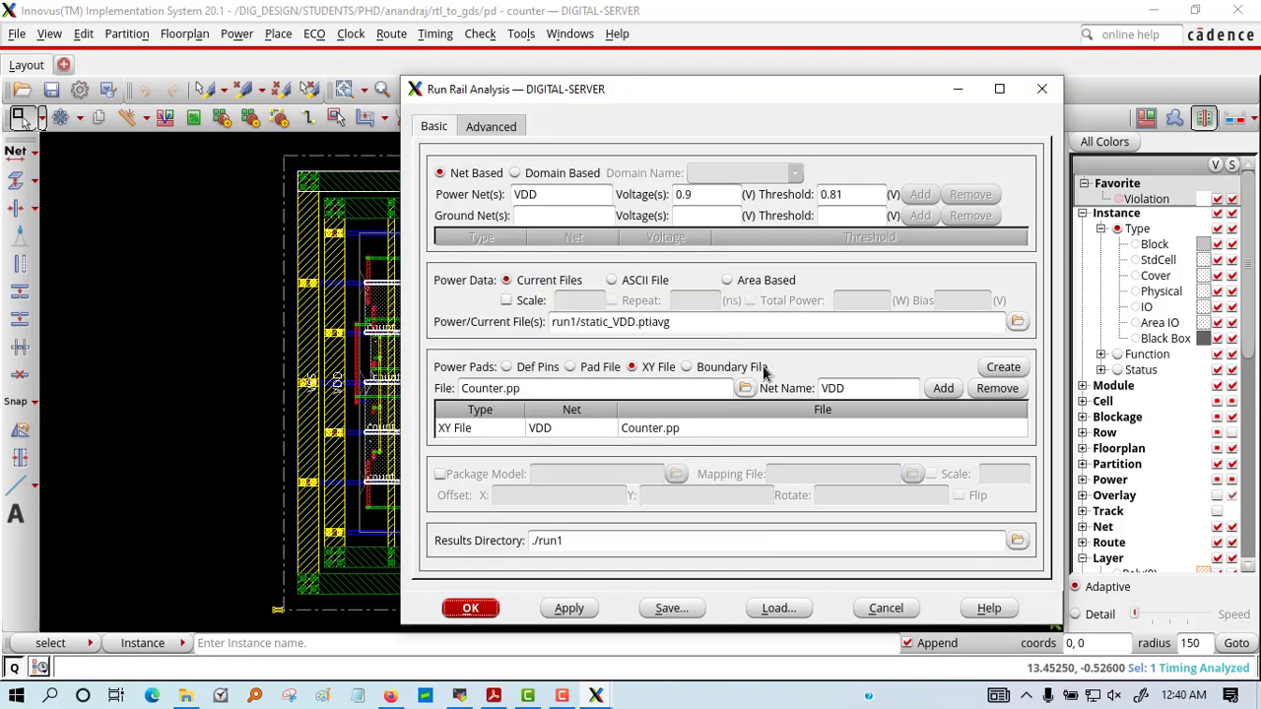
left_click(1041, 88)
left_click(236, 33)
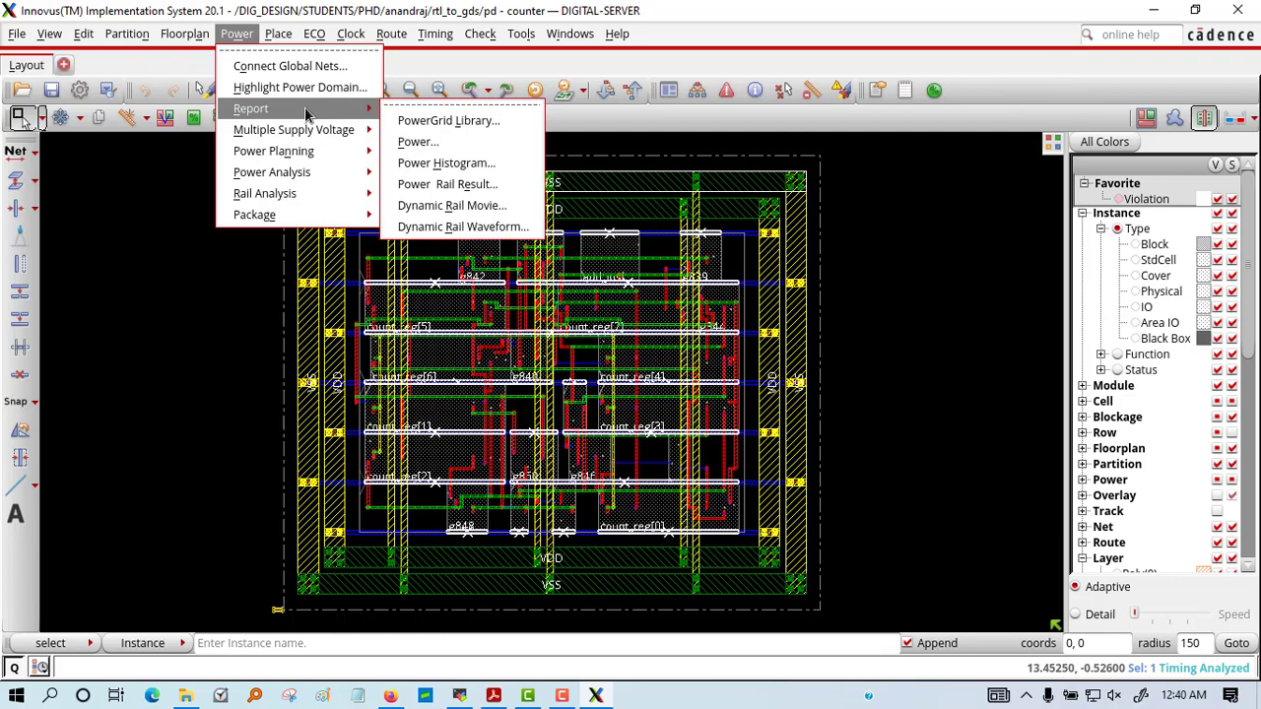
left_click(446, 184)
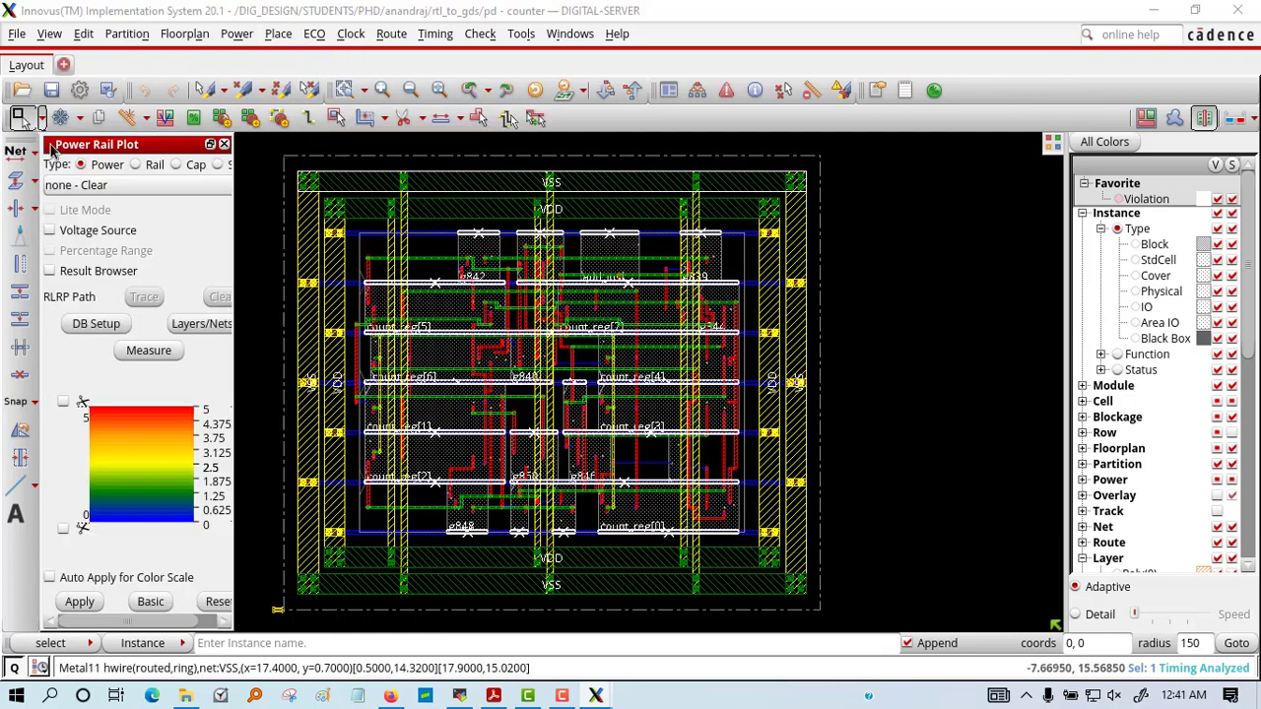
left_click(51, 145)
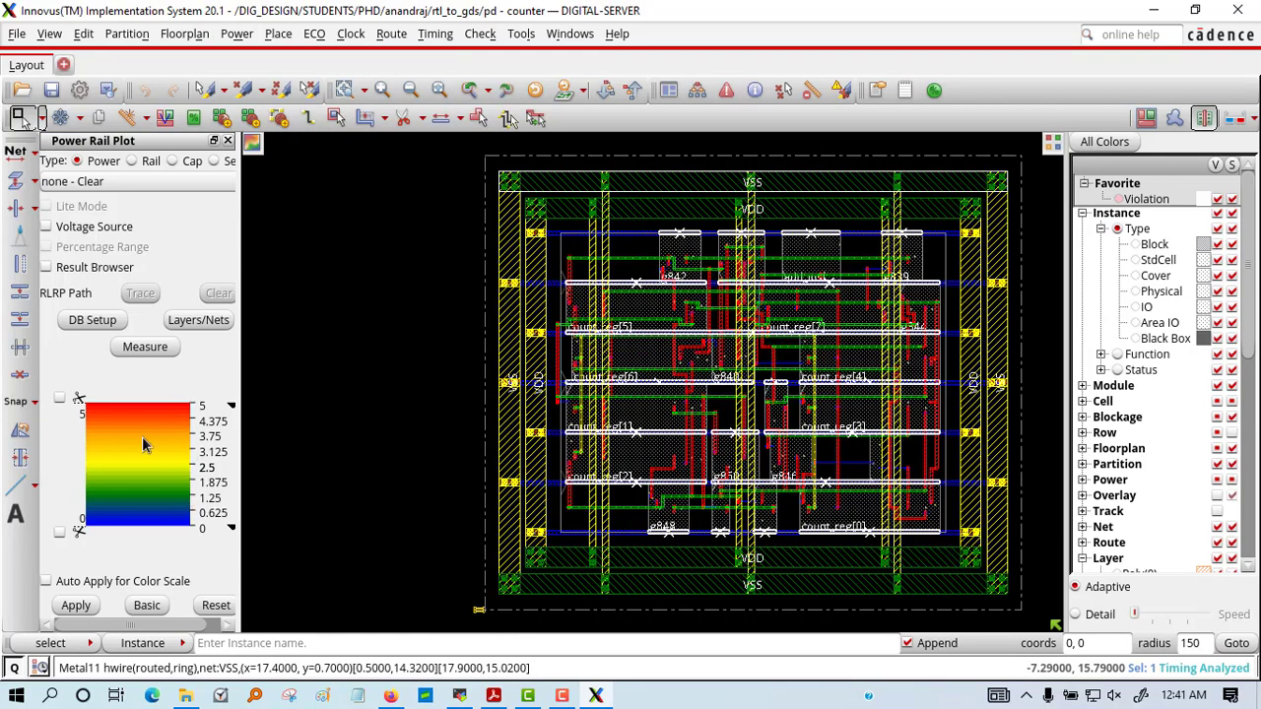
left_click(132, 161)
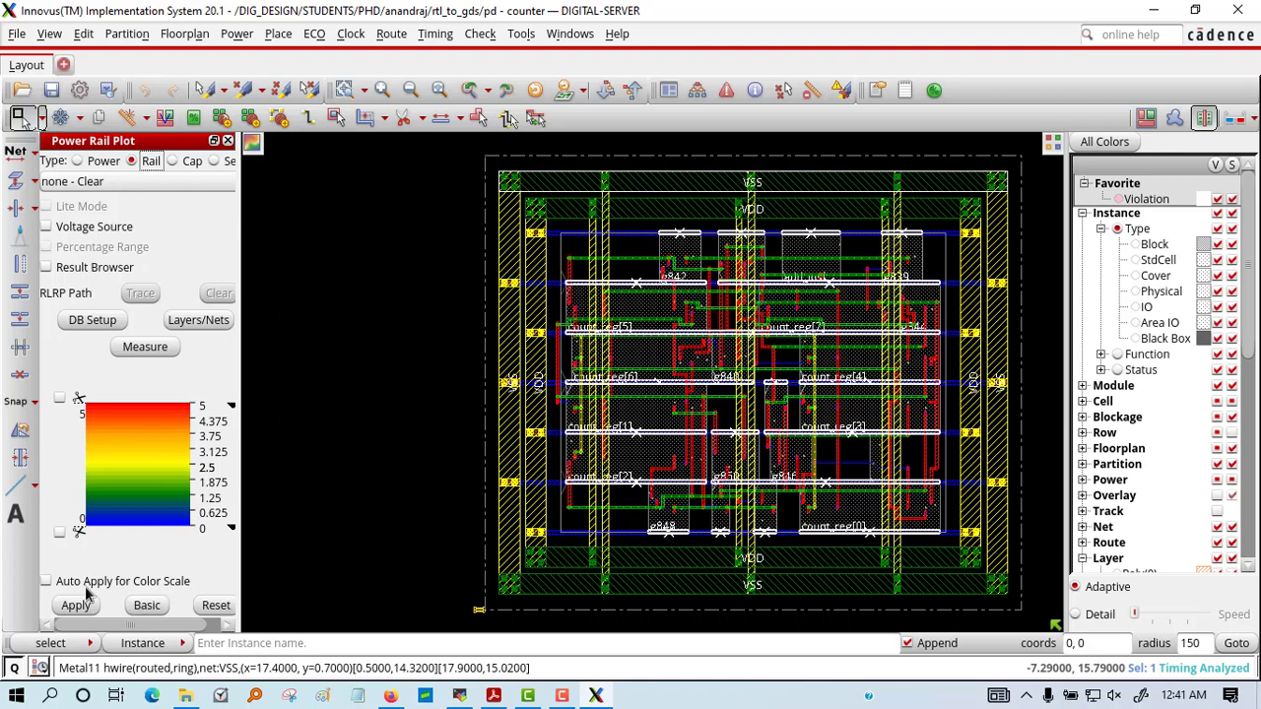
- In DB Setup, choose run1/power.db as the power database and apply it to the plot
left_click(92, 320)
left_click(800, 91)
double_click(493, 127)
left_click(521, 98)
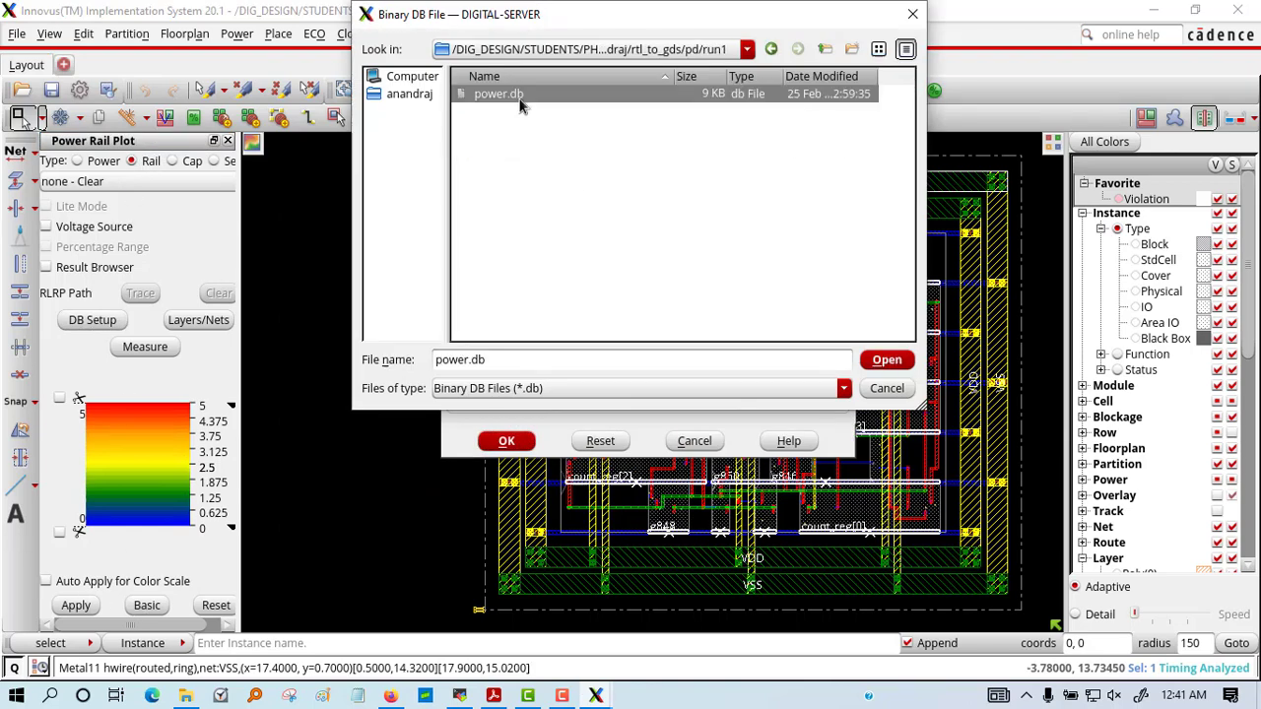
double_click(521, 99)
left_click(807, 108)
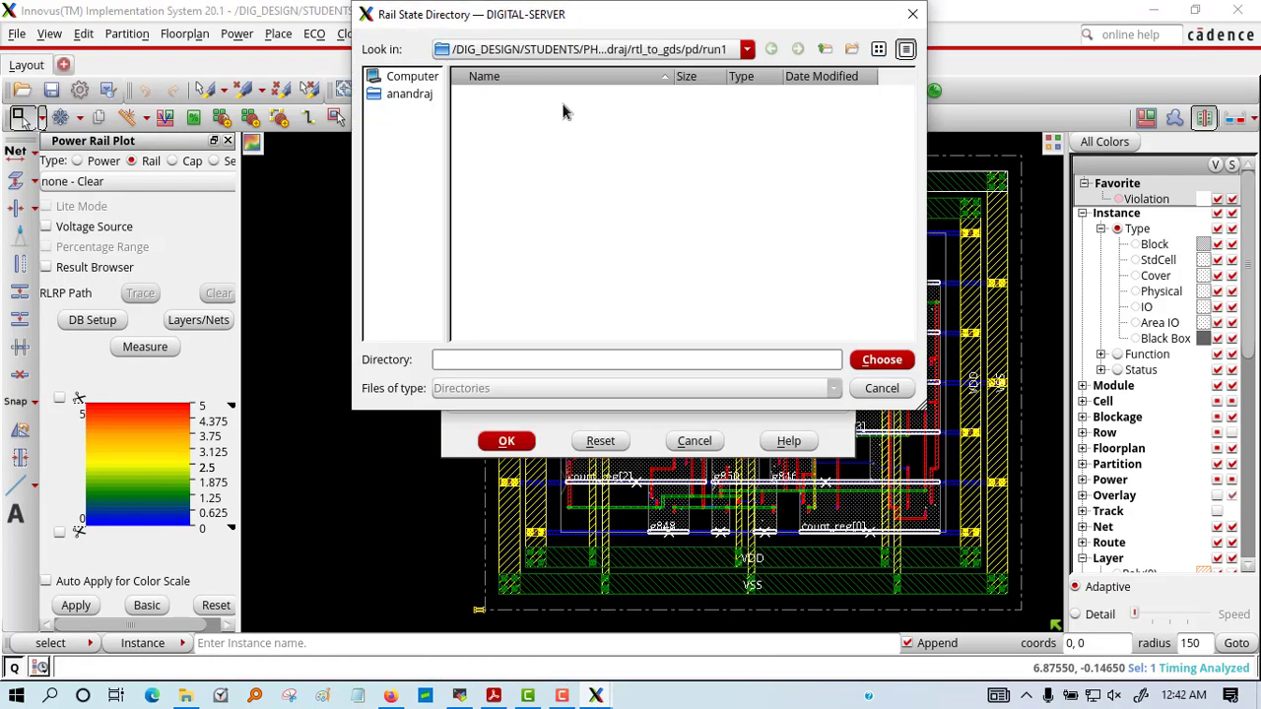
left_click(685, 219)
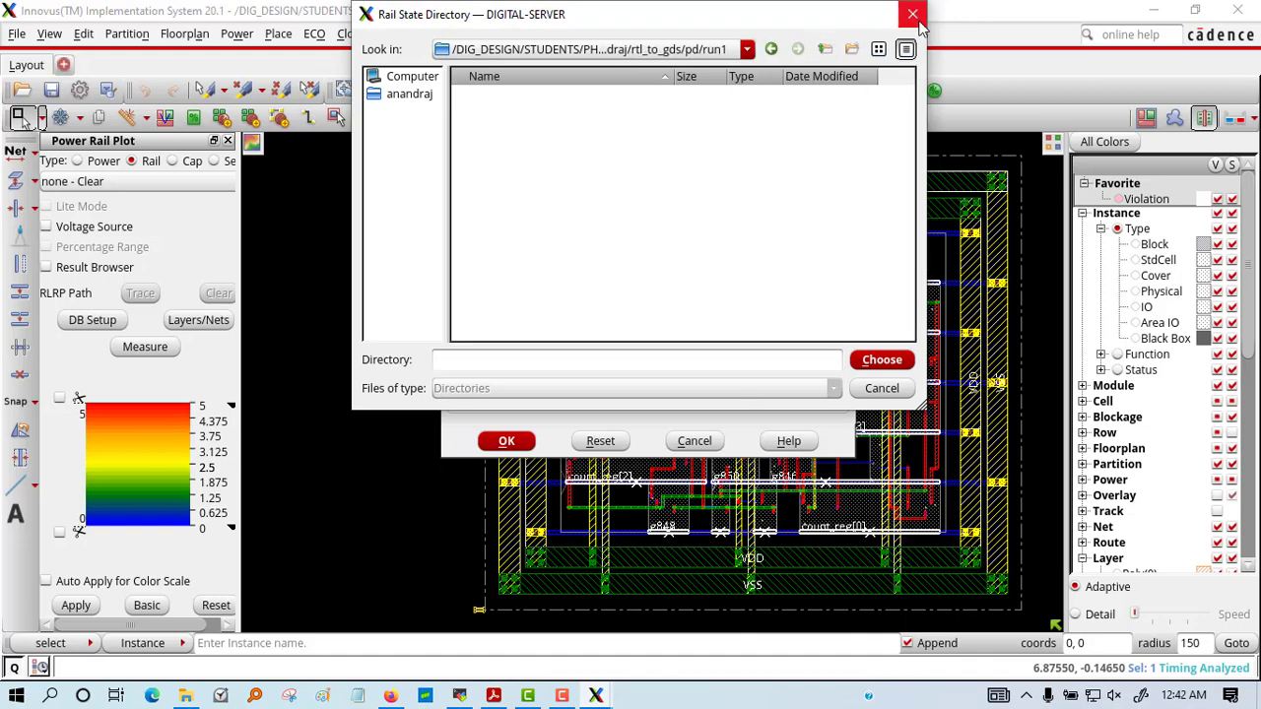
left_click(912, 13)
left_click(506, 442)
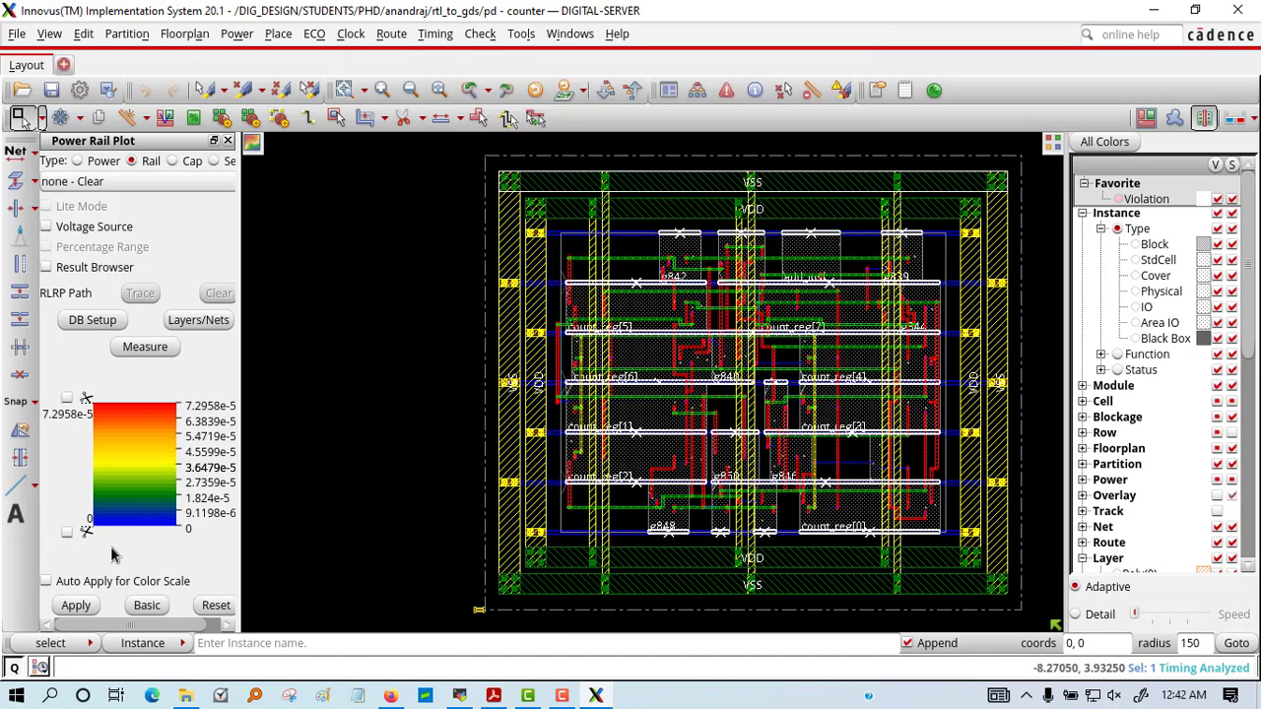
- Toggle the plot between Power and Rail types to view their options, then go to MobaXterm
left_click(83, 185)
left_click(77, 161)
left_click(82, 181)
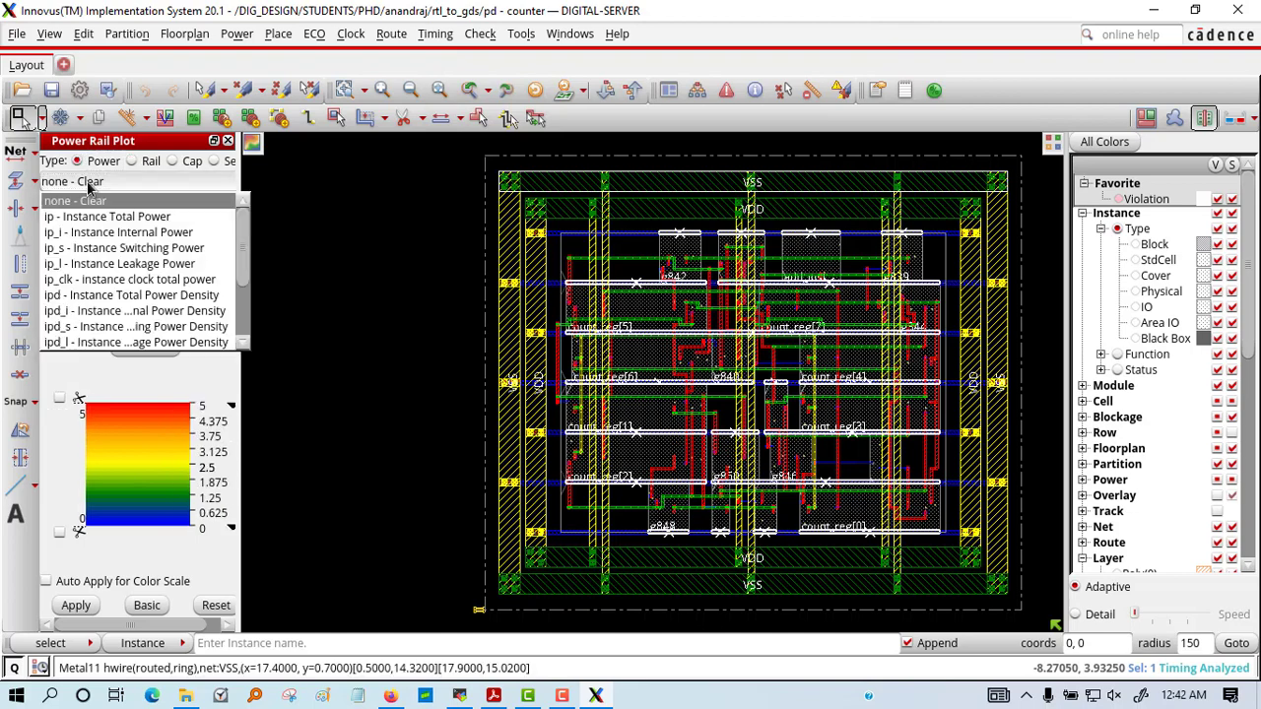
left_click(172, 165)
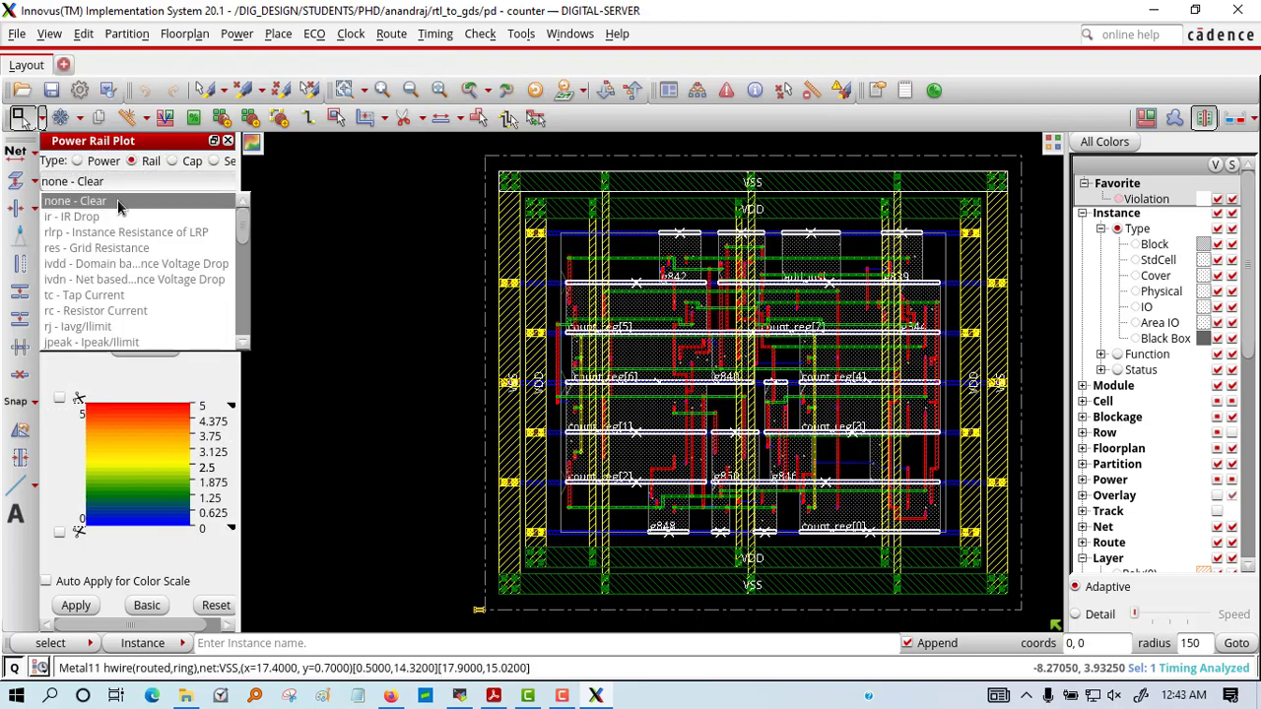
left_click(135, 177)
left_click(228, 140)
left_click(595, 696)
type("write_db ")
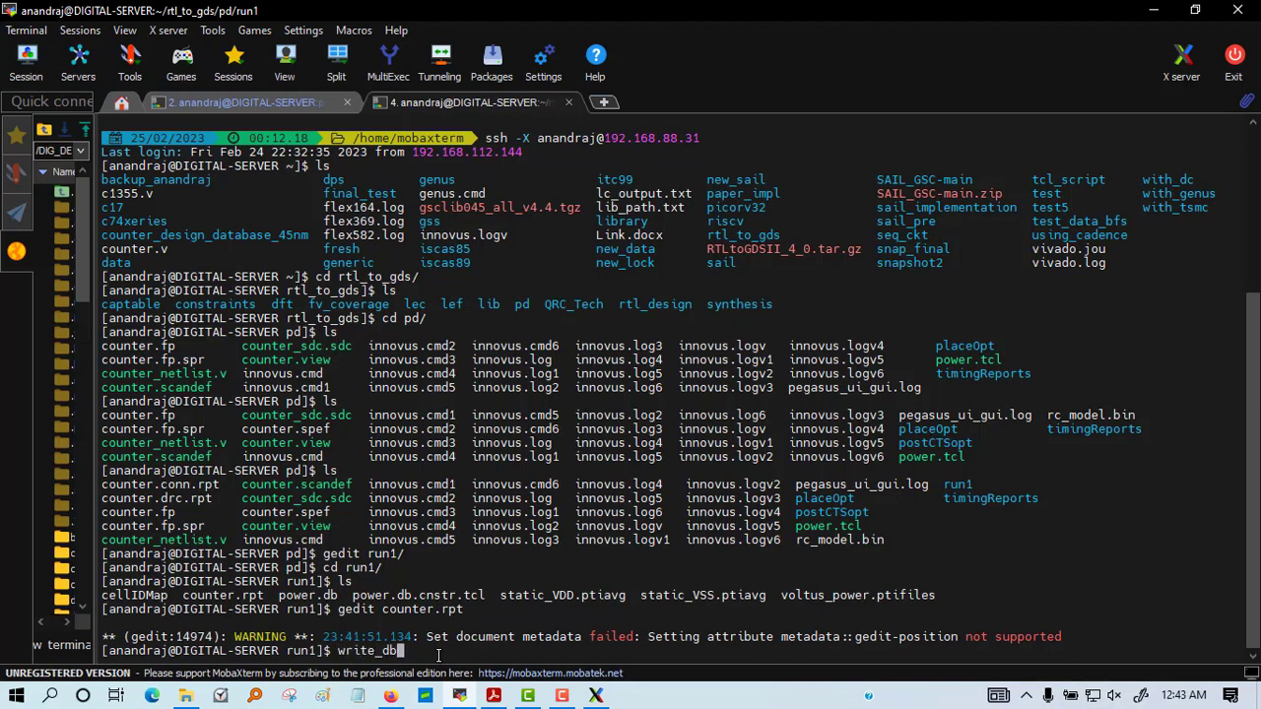
type("counter.inn -lib")
- Run write_db counter.inn -lib at the Innovus prompt and return to the layout window
key("Return")
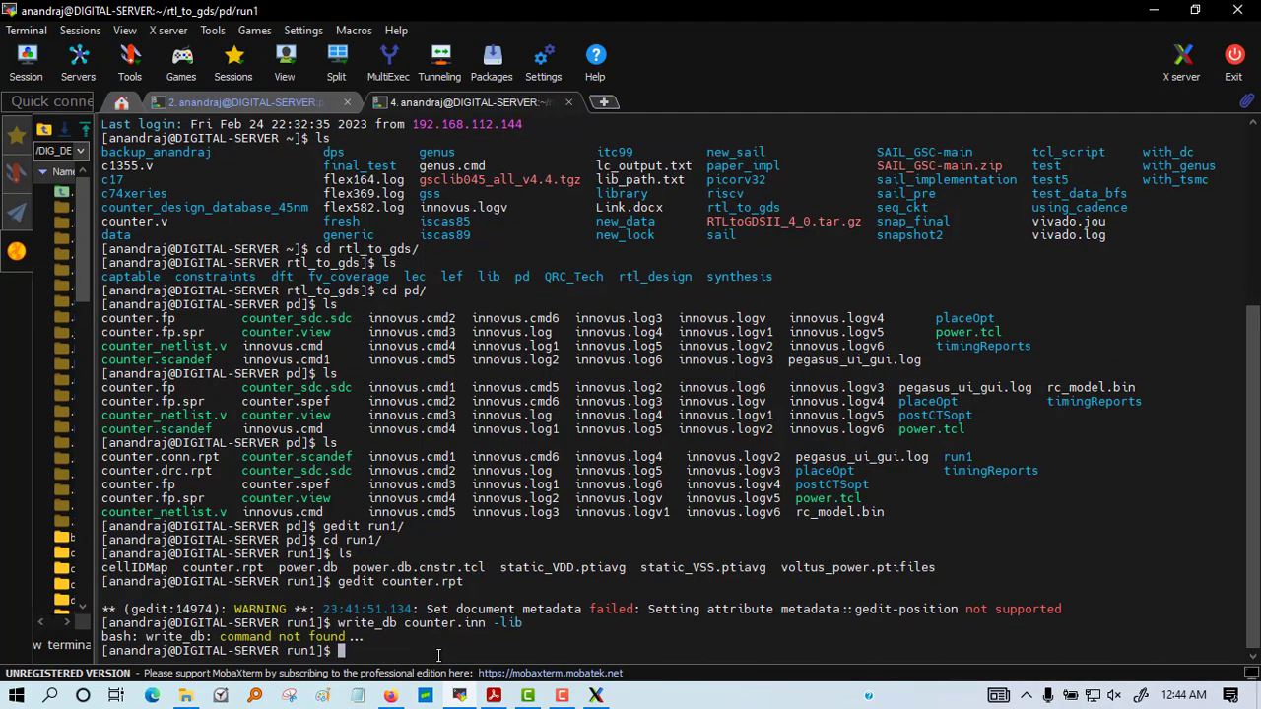
left_click(295, 102)
key("Return")
type("write")
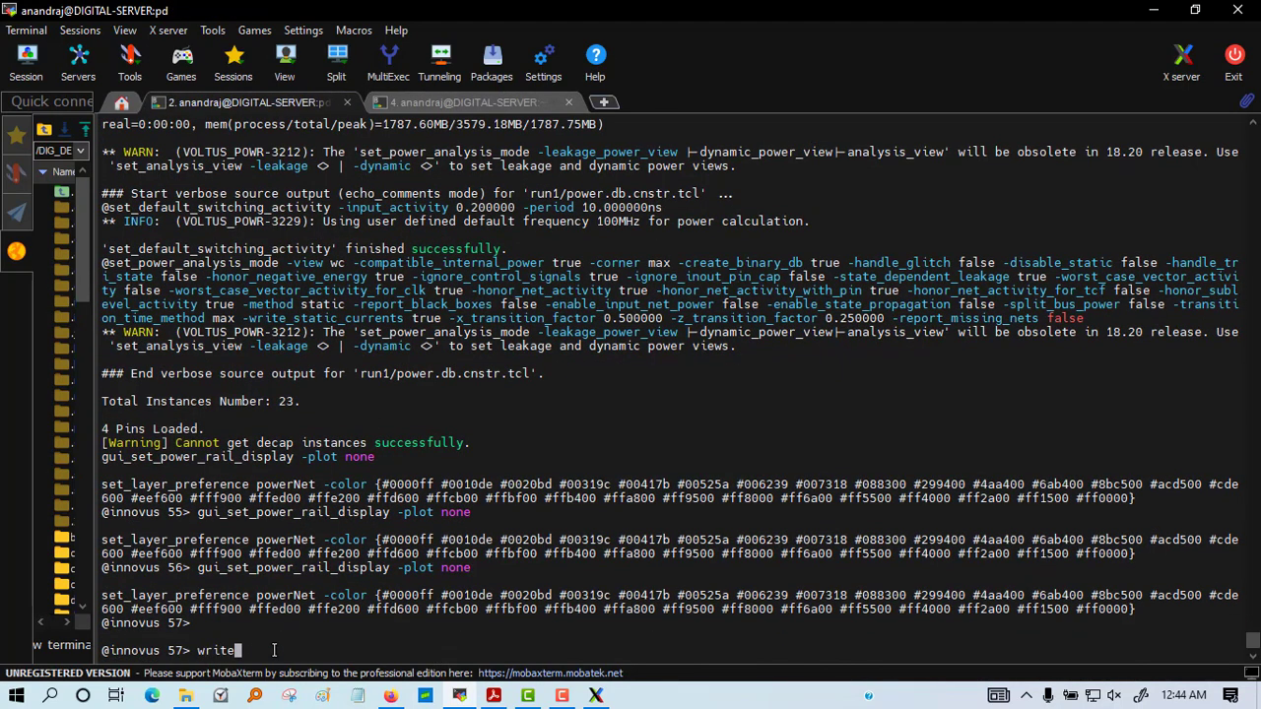
type("_db counter.inn -lib")
key("Return")
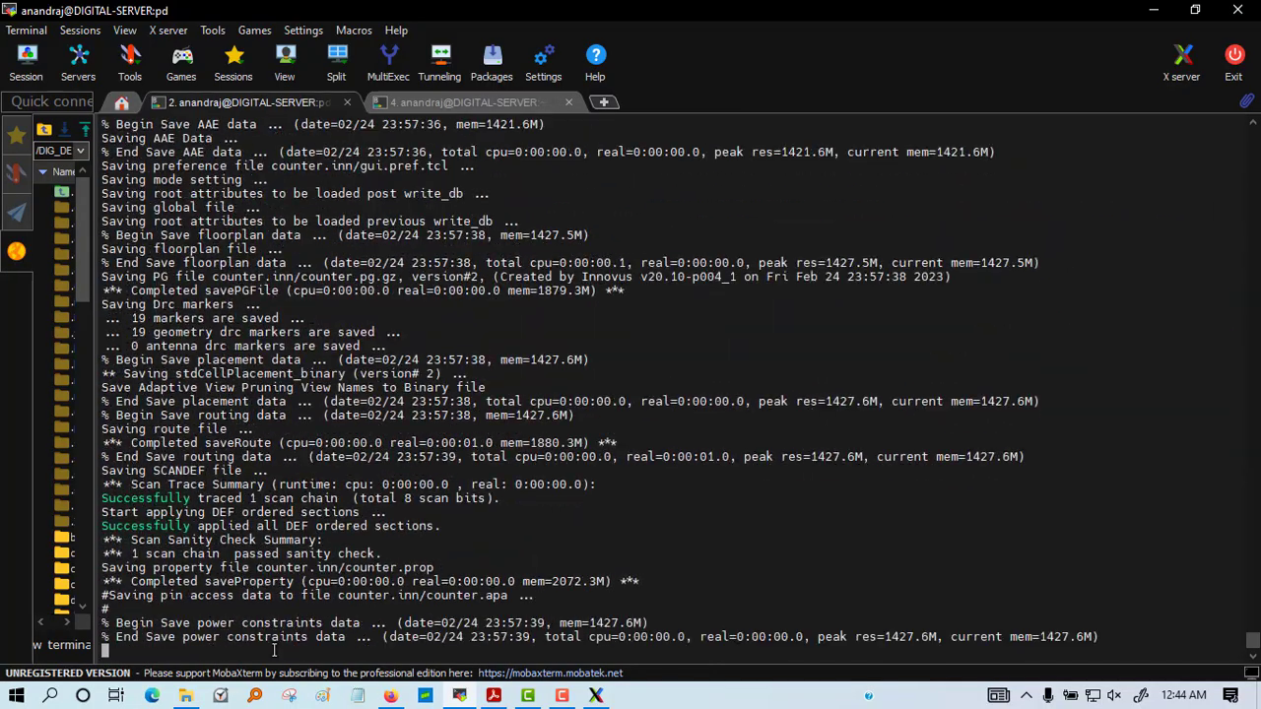
left_click(595, 696)
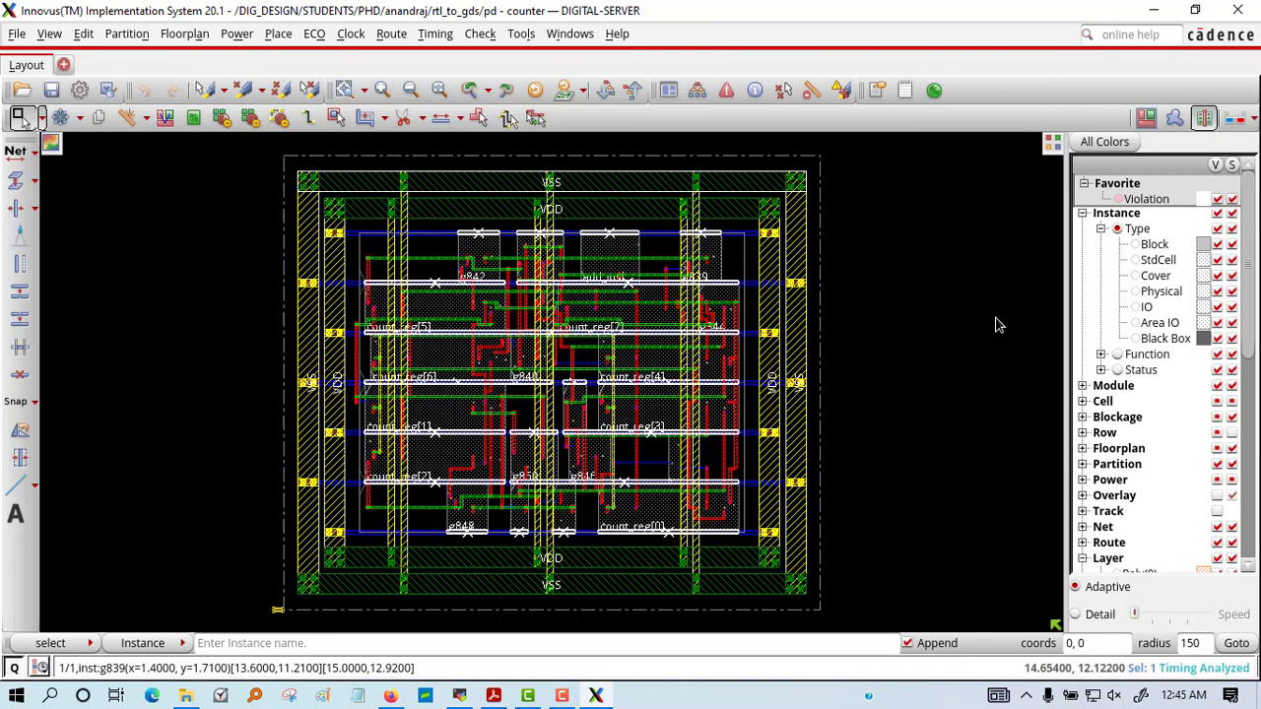
- Add Filler with all FILL cells selected, inserting them into the layout rows
left_click(278, 34)
mouse_move(308, 218)
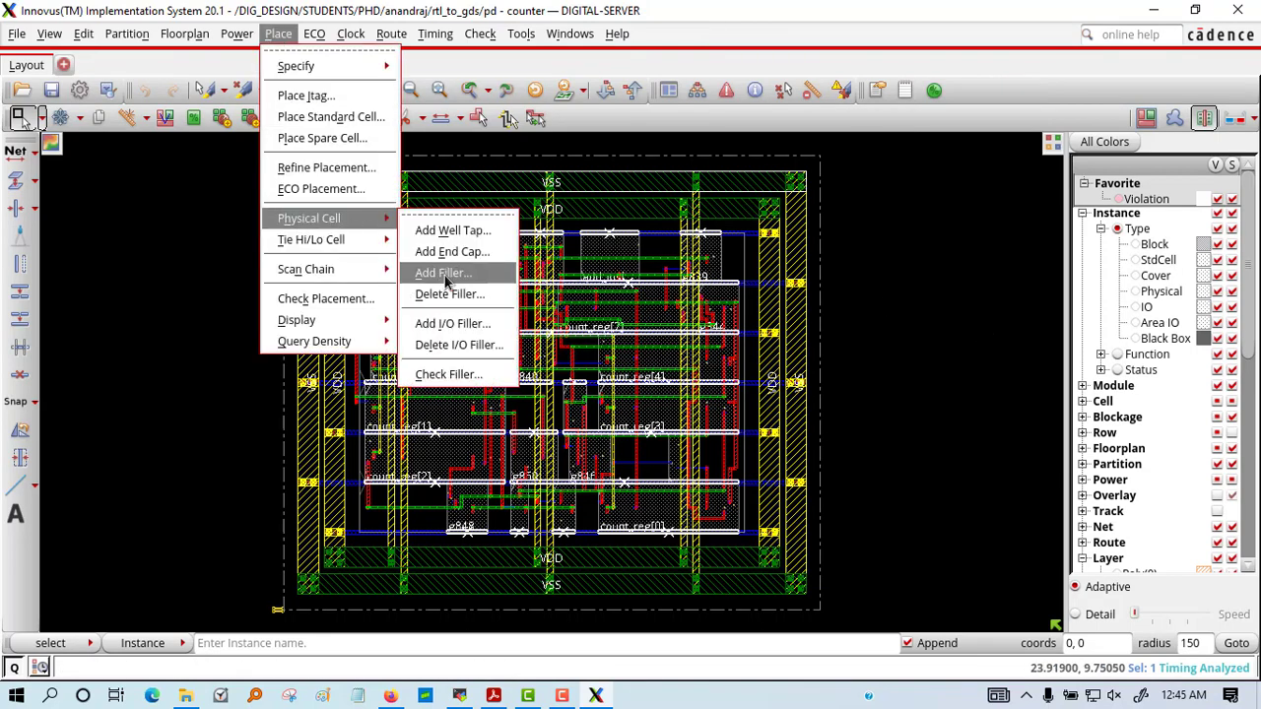
left_click(454, 276)
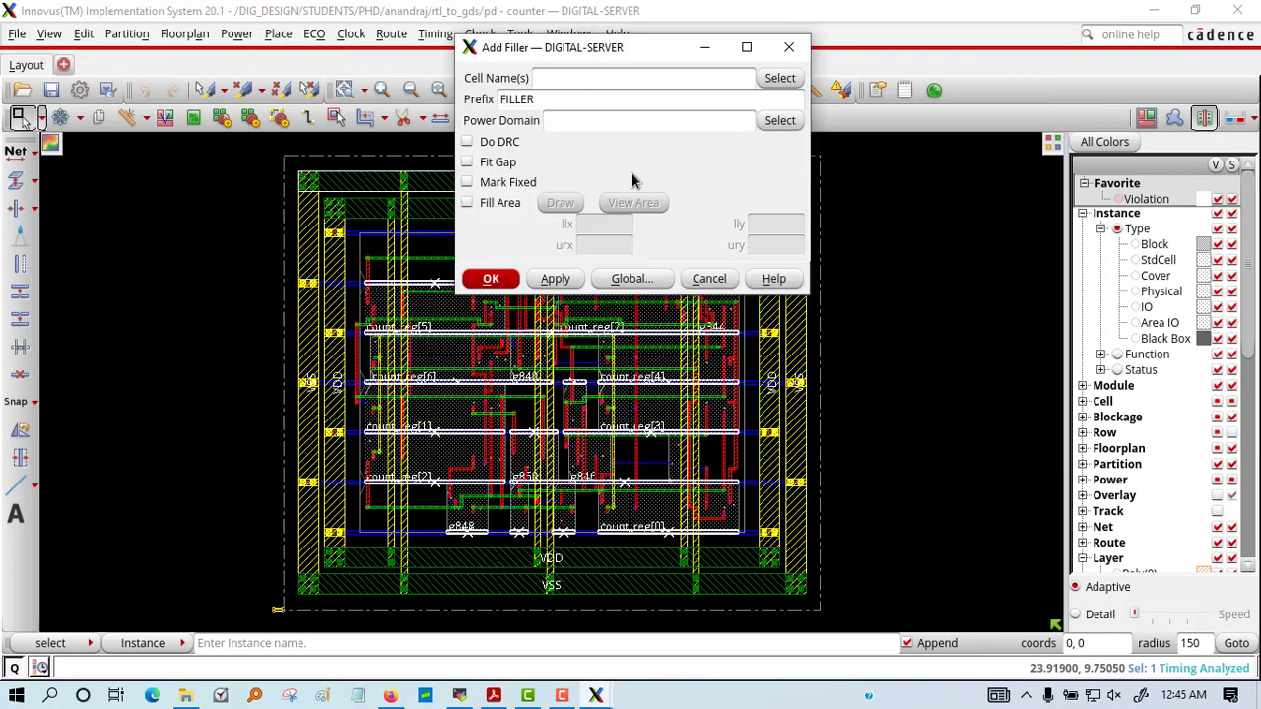
left_click(779, 78)
left_click_drag(395, 66, 394, 162)
left_click(255, 143)
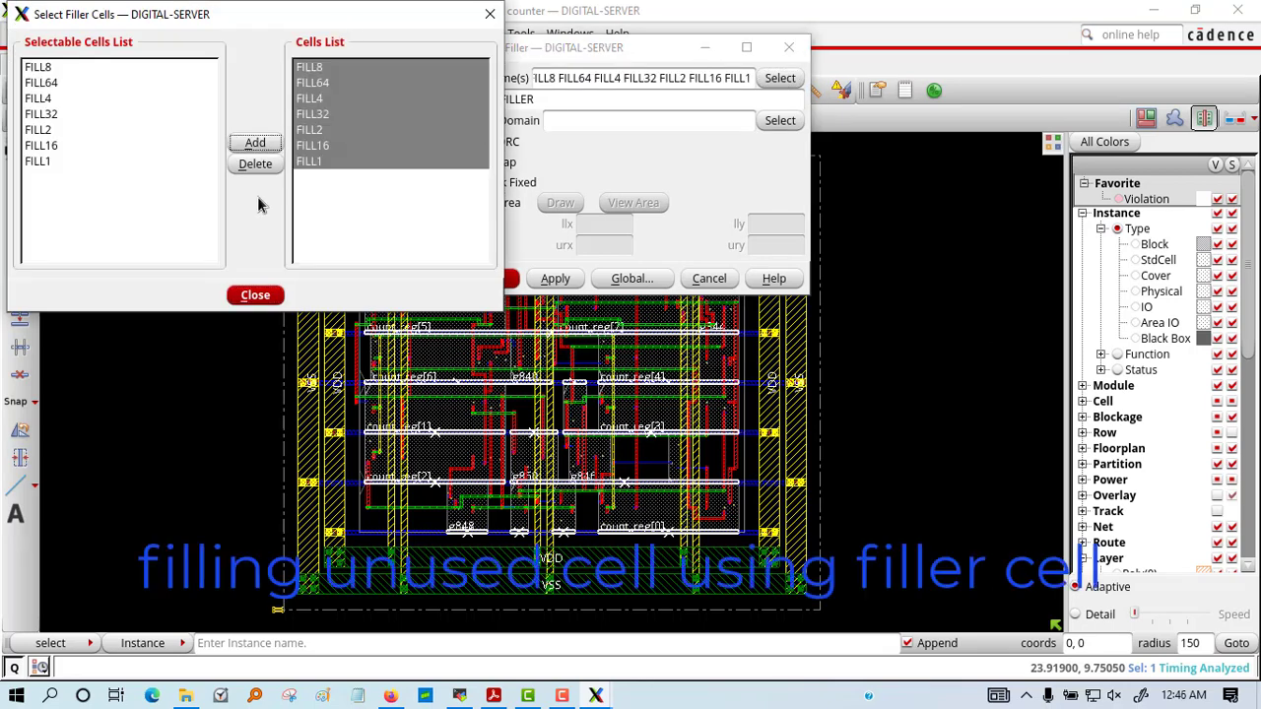
left_click(255, 295)
left_click(473, 278)
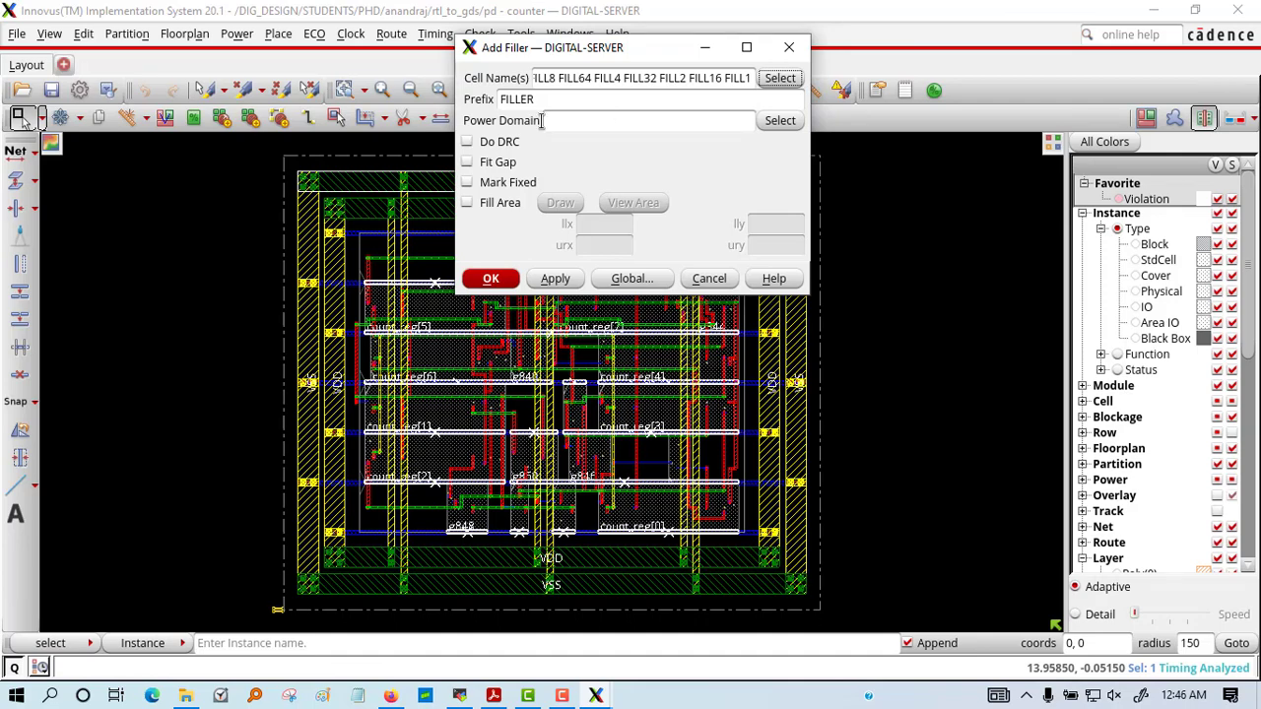
left_click(491, 278)
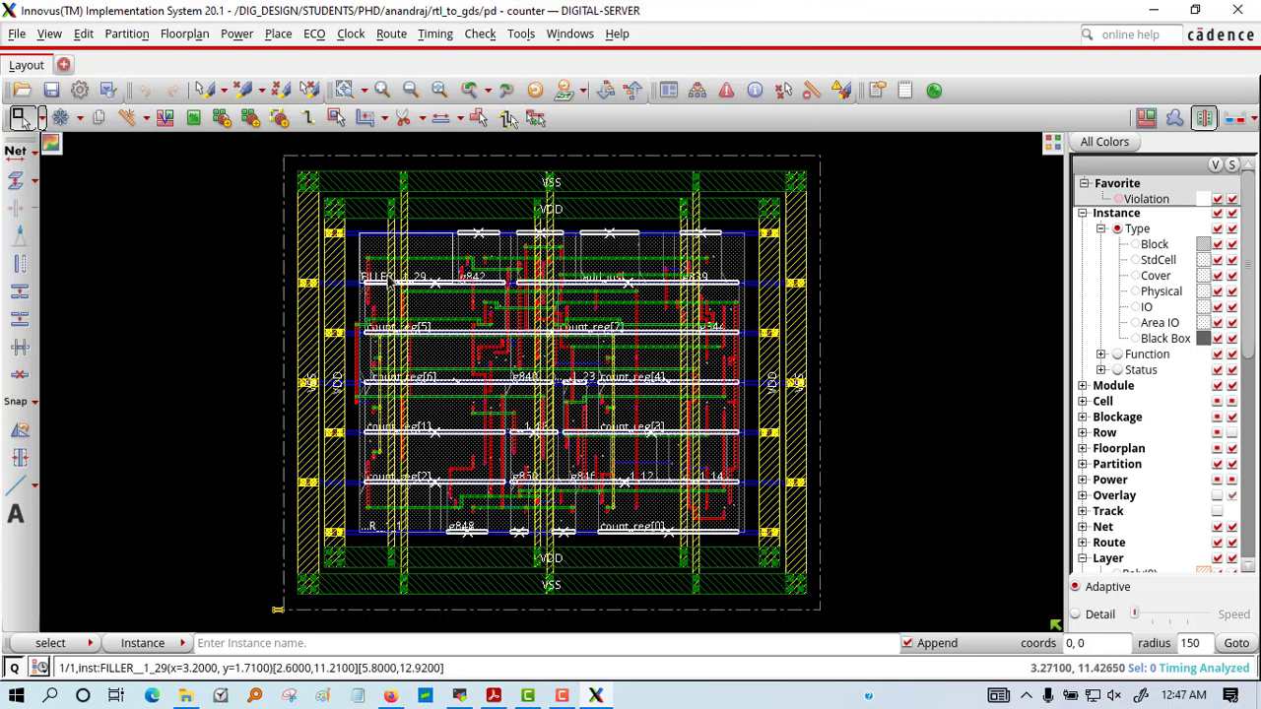
- Stream the layout out as GDSII with output file name counter
left_click(16, 34)
left_click(210, 398)
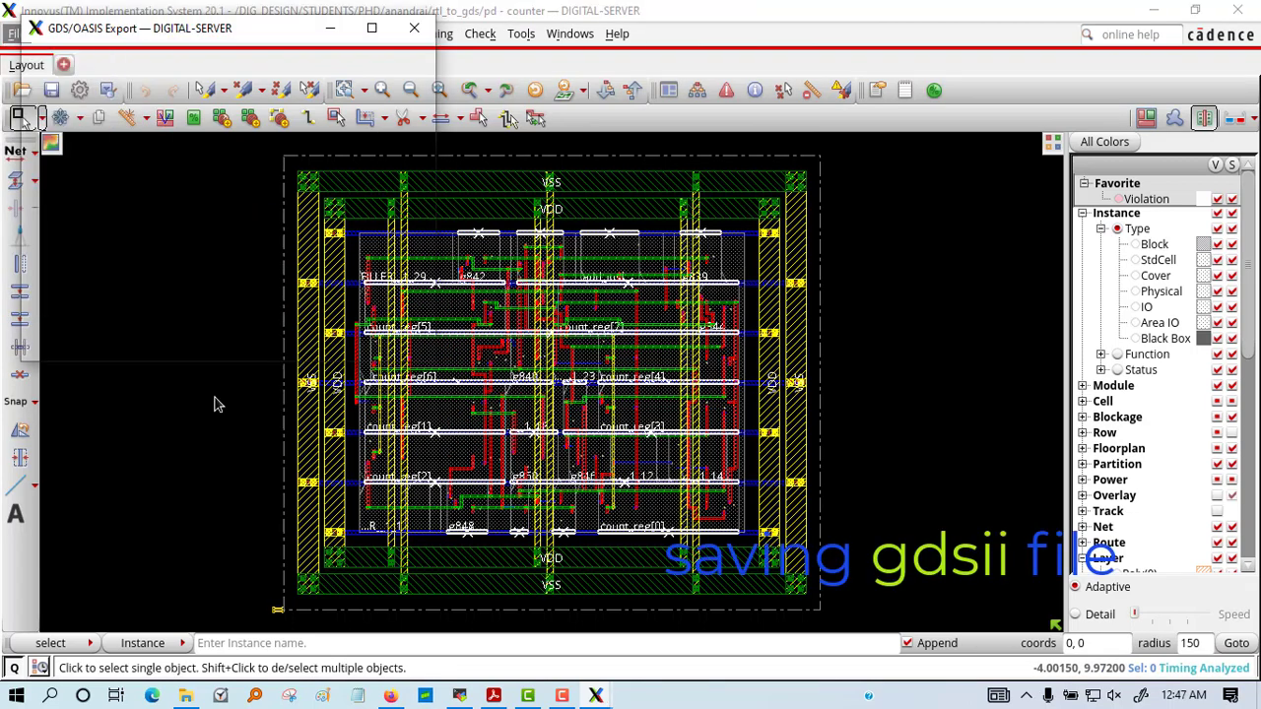
left_click(133, 79)
type("counter")
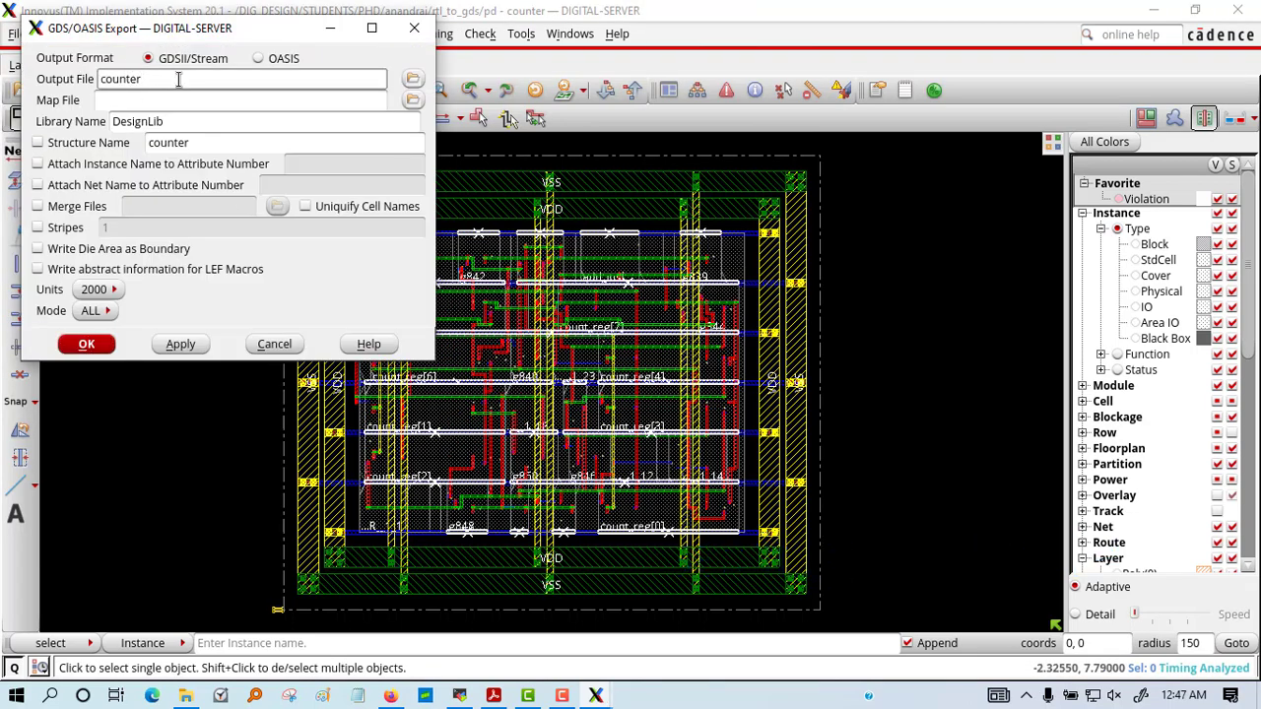
left_click(95, 347)
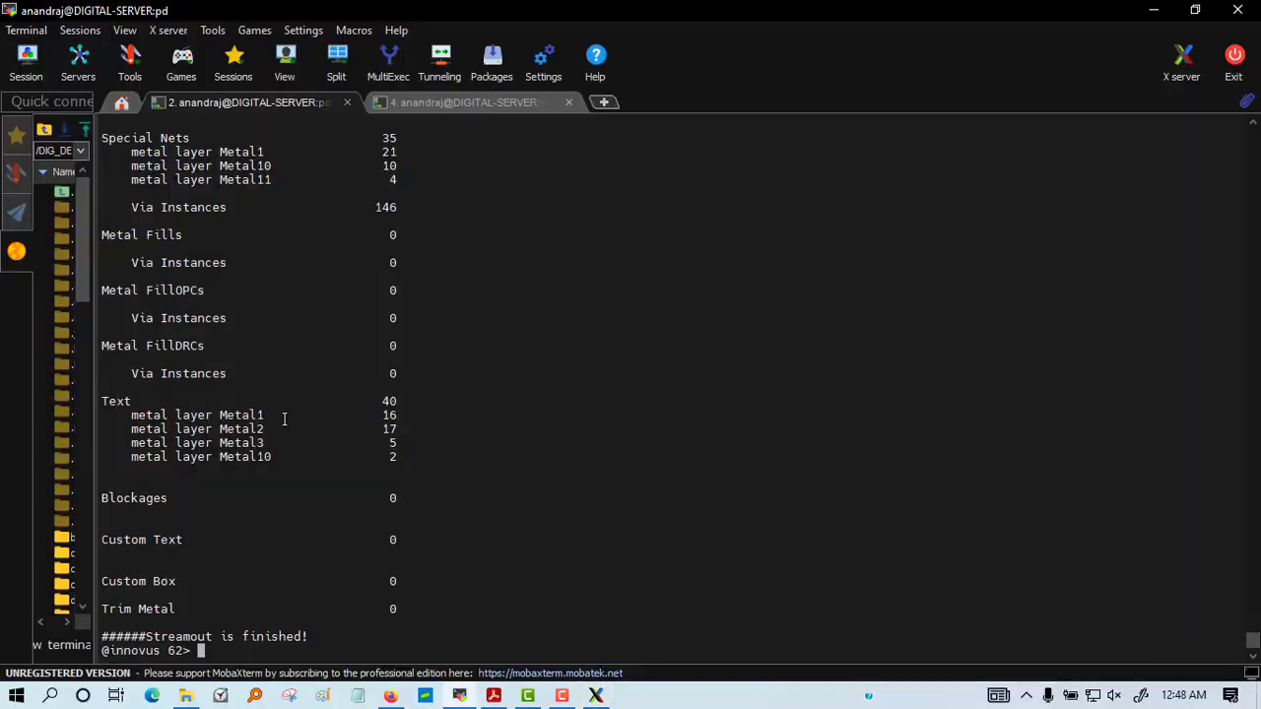
- Confirm exiting Innovus and list the pd folder, highlighting the new counter GDS file
key("alt+F4")
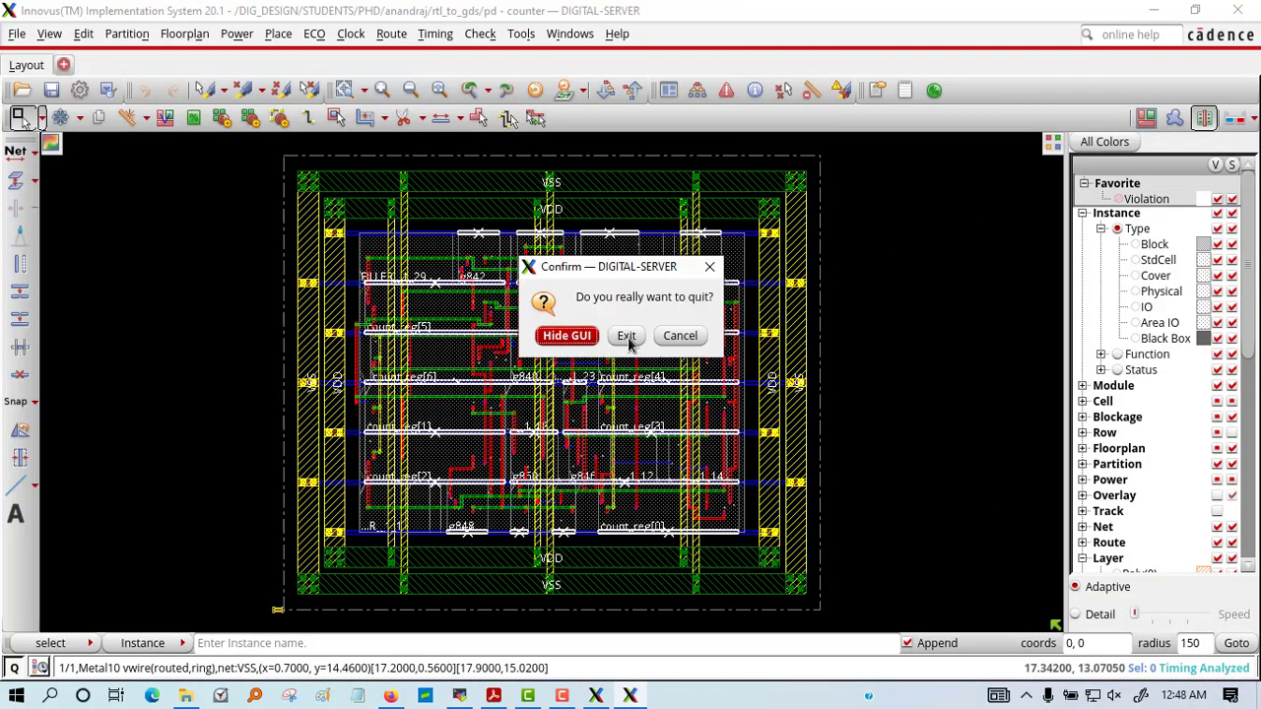
left_click(628, 338)
key("Return")
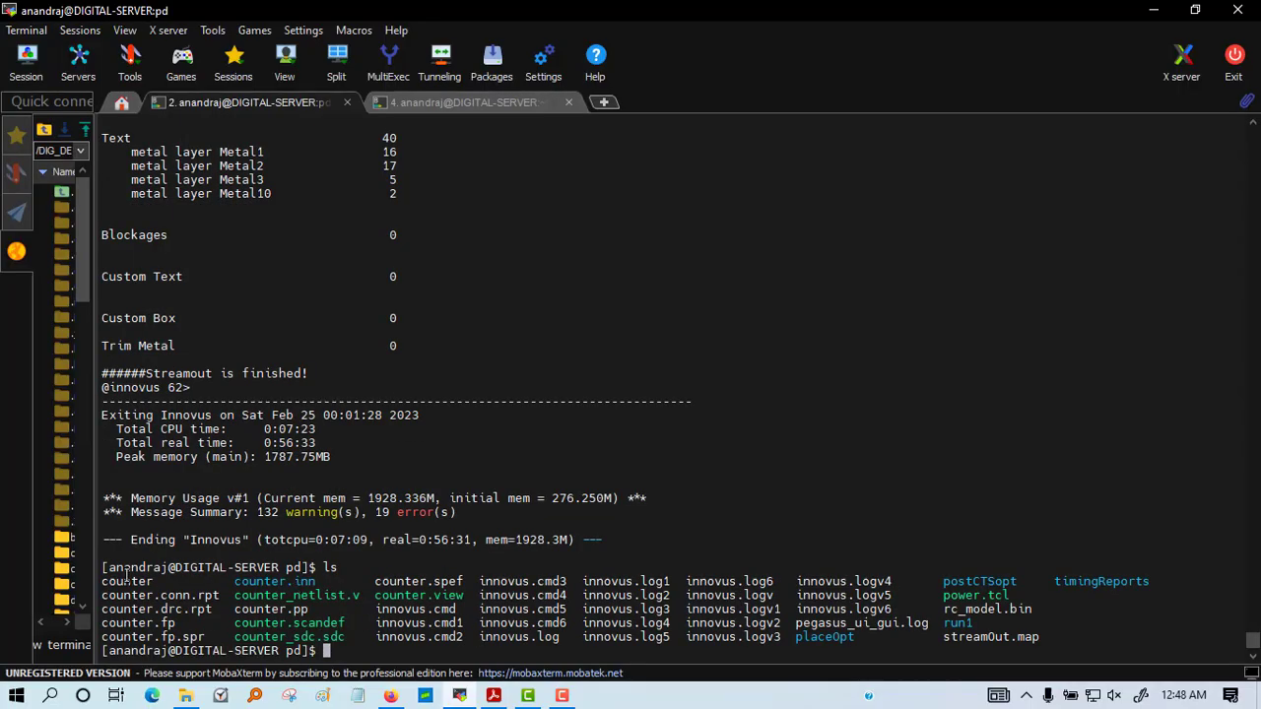
double_click(126, 582)
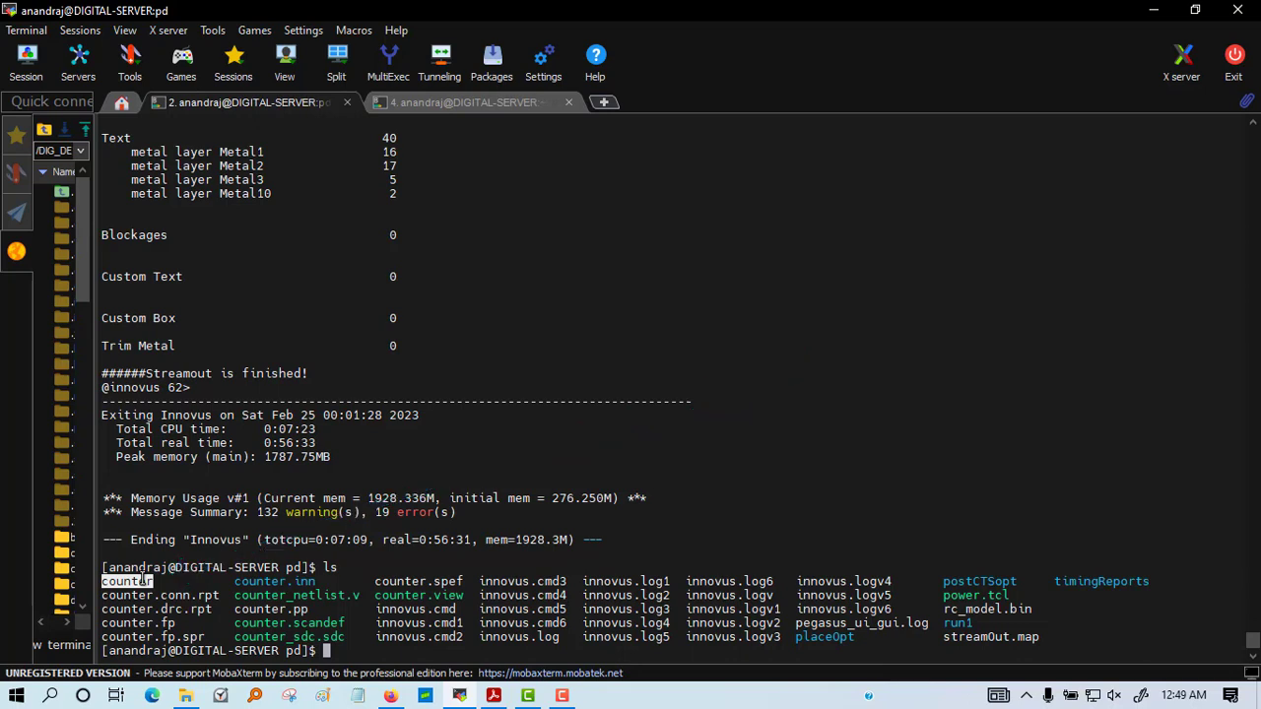
type("ls")
key("Return")
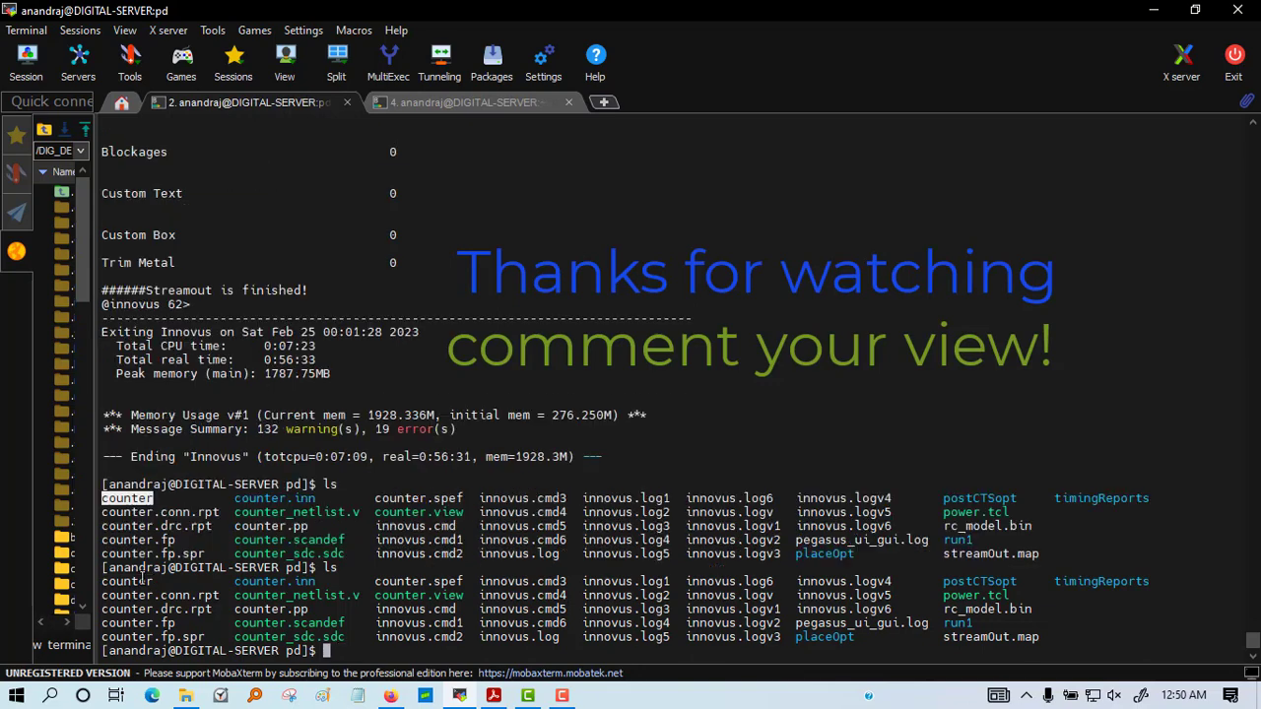